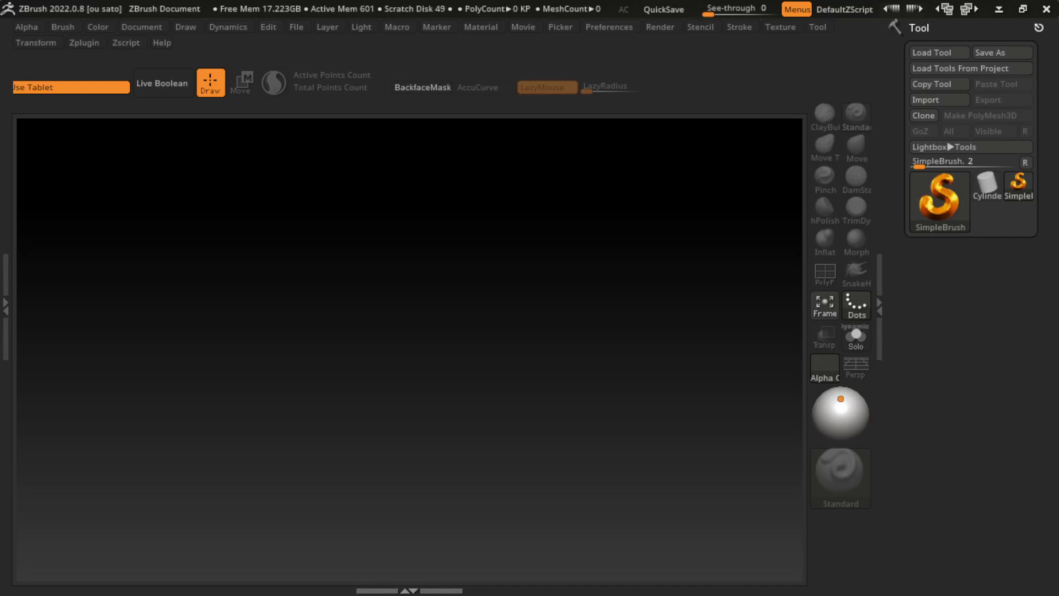
Step: Draw a Cylinder3D on the canvas and make it editable
{"action": "left_click", "coordinate": [987, 185]}
{"action": "left_click_drag", "start_coordinate": [417, 347], "coordinate": [496, 348]}
{"action": "key", "text": "space"}
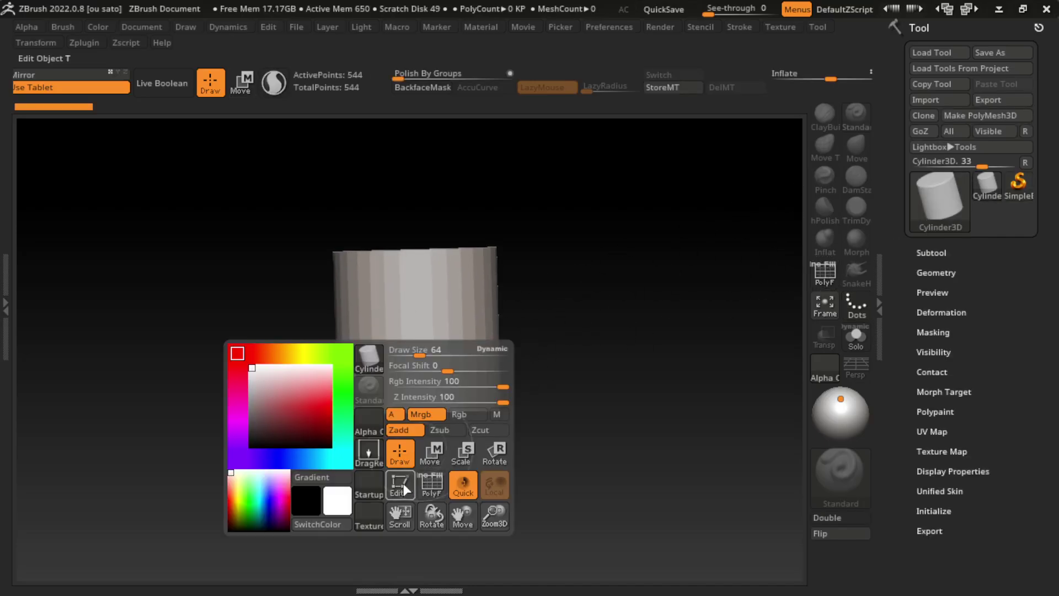
{"action": "left_click", "coordinate": [402, 486]}
Step: Insert a sphere subtool, make it active, and hide the cylinder
{"action": "left_click", "coordinate": [938, 254]}
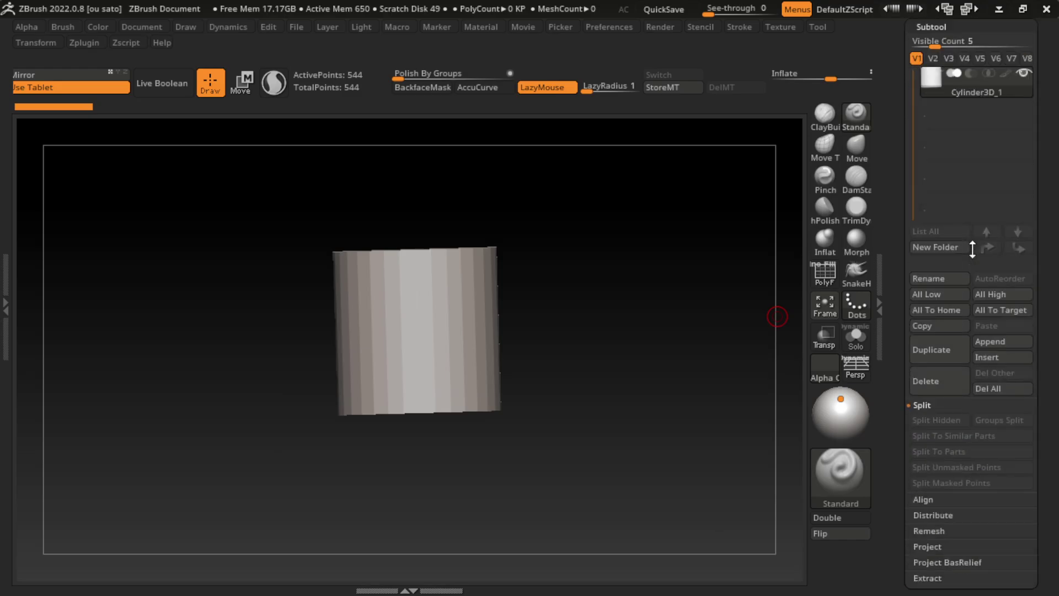
{"action": "left_click", "coordinate": [988, 354]}
{"action": "left_click", "coordinate": [539, 306]}
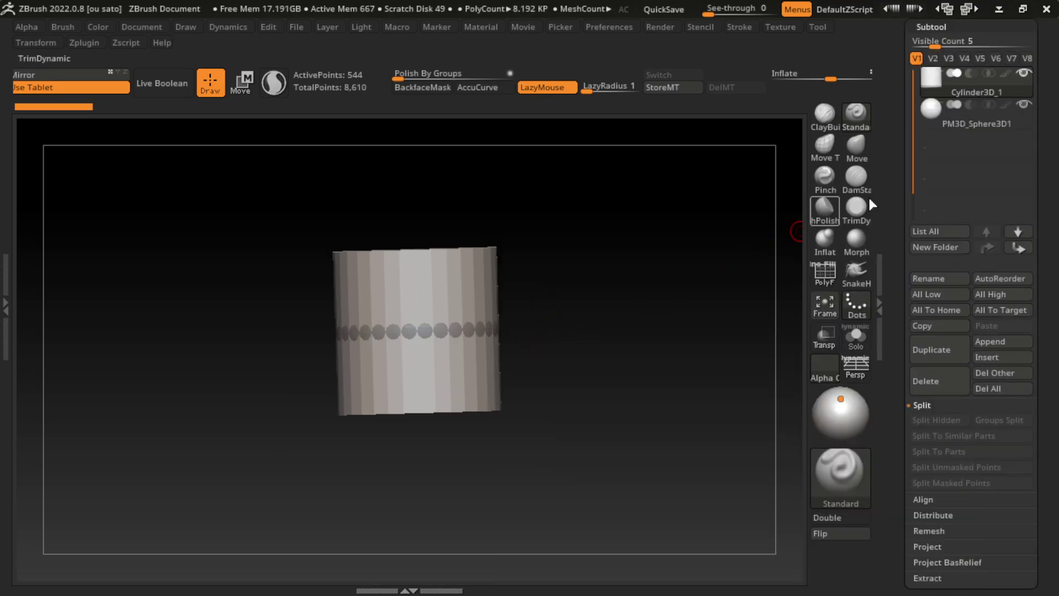
{"action": "left_click", "coordinate": [977, 113]}
{"action": "left_click", "coordinate": [1023, 73]}
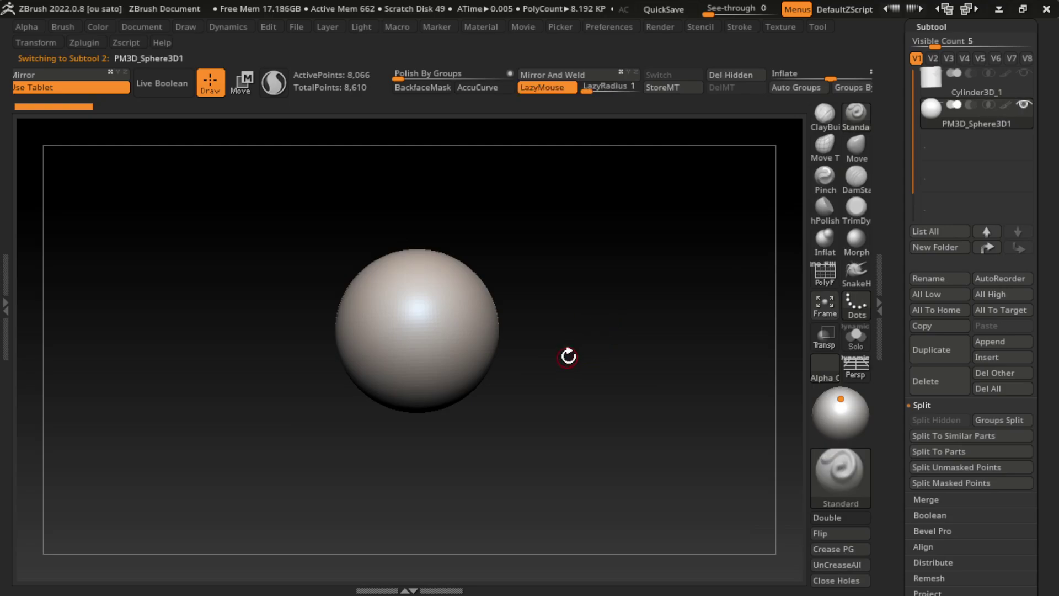
Step: Use the Move brush to pull the sphere's sides inward into a tall egg, brush size about 339
{"action": "left_click", "coordinate": [856, 146]}
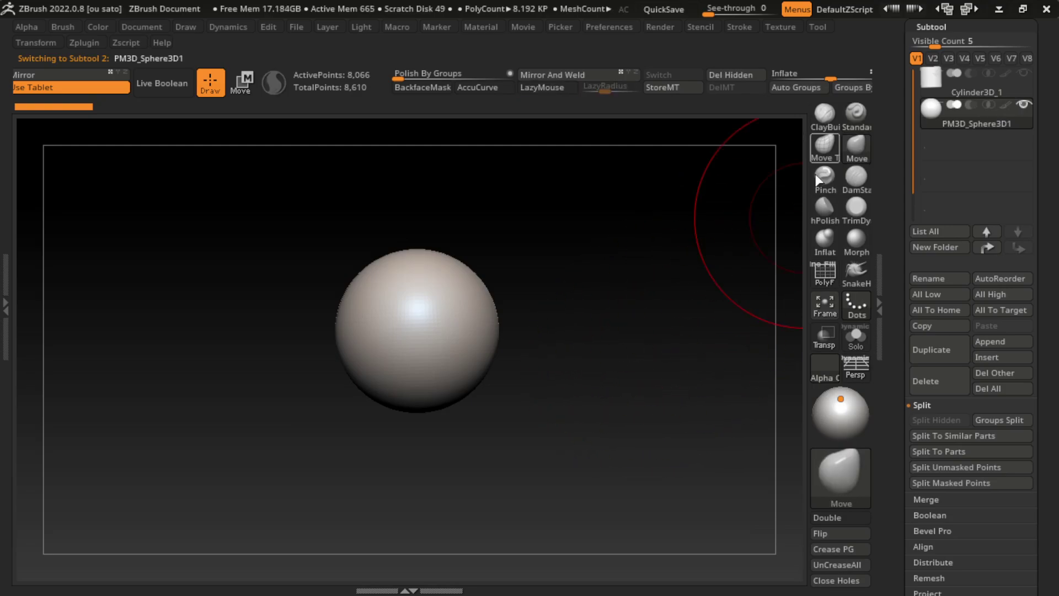
{"action": "mouse_move", "coordinate": [550, 384]}
{"action": "left_mouse_down"}
{"action": "mouse_move", "coordinate": [588, 366]}
{"action": "mouse_move", "coordinate": [524, 364]}
{"action": "mouse_move", "coordinate": [503, 341]}
{"action": "mouse_move", "coordinate": [498, 399]}
{"action": "left_mouse_up"}
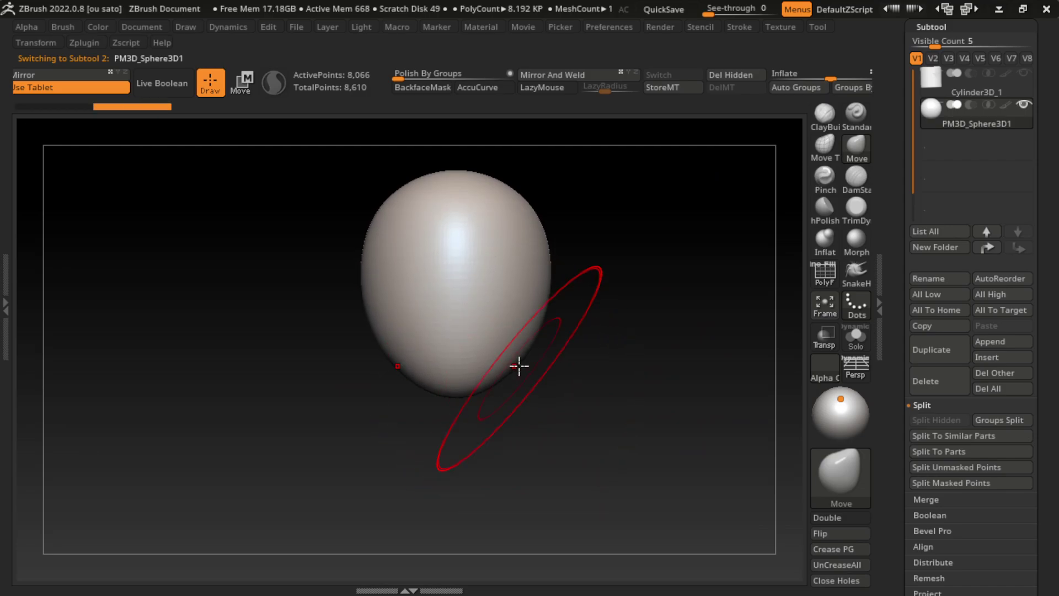
{"action": "left_click_drag", "start_coordinate": [527, 361], "coordinate": [521, 359]}
{"action": "mouse_move", "coordinate": [548, 277]}
{"action": "left_mouse_down"}
{"action": "mouse_move", "coordinate": [541, 287]}
{"action": "mouse_move", "coordinate": [620, 362]}
{"action": "left_mouse_up"}
{"action": "key", "text": "s"}
{"action": "left_click_drag", "start_coordinate": [607, 406], "coordinate": [629, 407]}
{"action": "mouse_move", "coordinate": [529, 431]}
{"action": "left_mouse_down"}
{"action": "mouse_move", "coordinate": [520, 424]}
{"action": "mouse_move", "coordinate": [674, 333]}
{"action": "mouse_move", "coordinate": [665, 322]}
{"action": "mouse_move", "coordinate": [314, 438]}
{"action": "left_mouse_up"}
{"action": "key", "text": "s"}
{"action": "left_click_drag", "start_coordinate": [546, 380], "coordinate": [529, 379]}
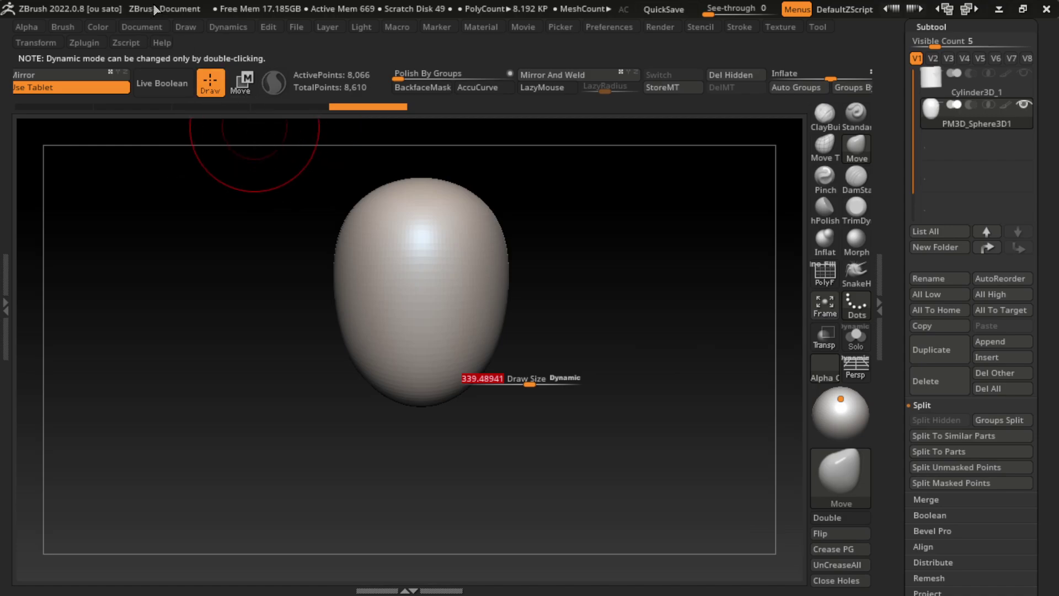
{"action": "mouse_move", "coordinate": [605, 267]}
{"action": "left_mouse_down"}
{"action": "mouse_move", "coordinate": [618, 296]}
{"action": "mouse_move", "coordinate": [620, 279]}
{"action": "mouse_move", "coordinate": [608, 308]}
{"action": "mouse_move", "coordinate": [667, 255]}
{"action": "mouse_move", "coordinate": [671, 364]}
{"action": "left_mouse_up"}
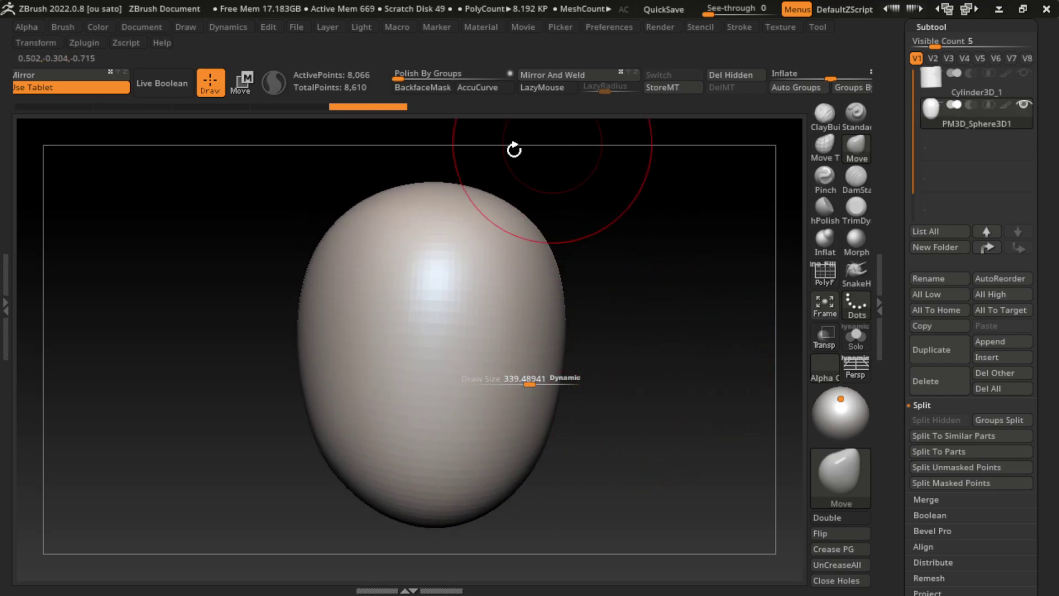
Step: Change options in the Document menu
{"action": "left_click", "coordinate": [142, 26]}
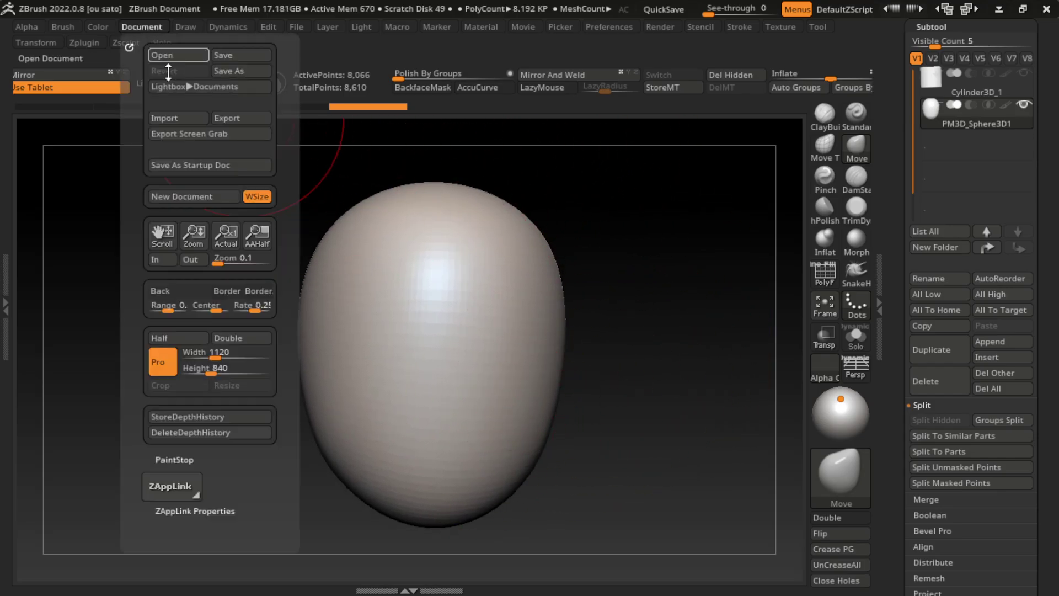
{"action": "left_click", "coordinate": [177, 511]}
{"action": "left_click", "coordinate": [173, 537]}
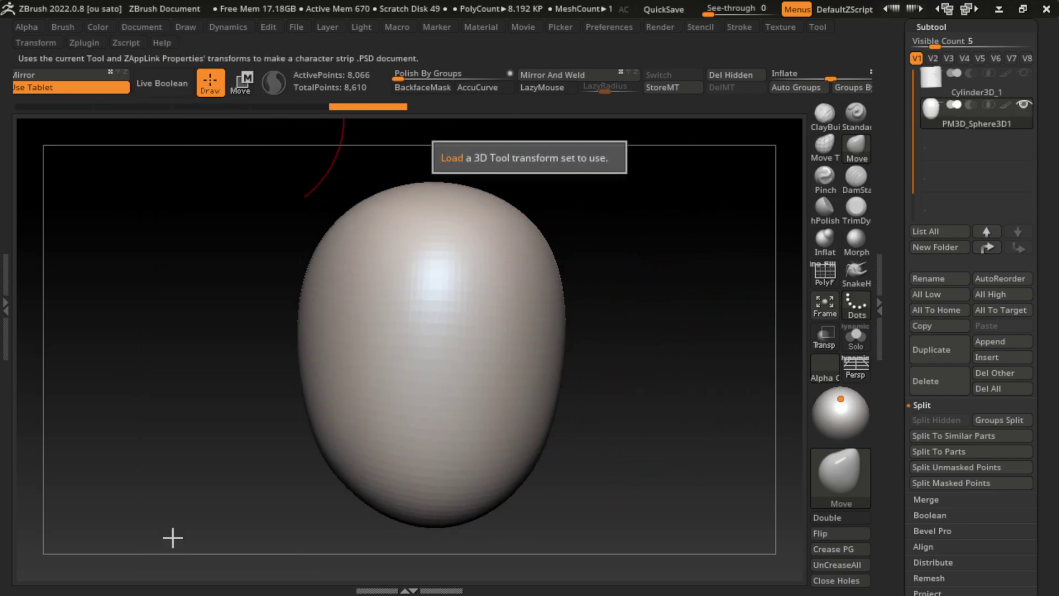
{"action": "left_click", "coordinate": [153, 29]}
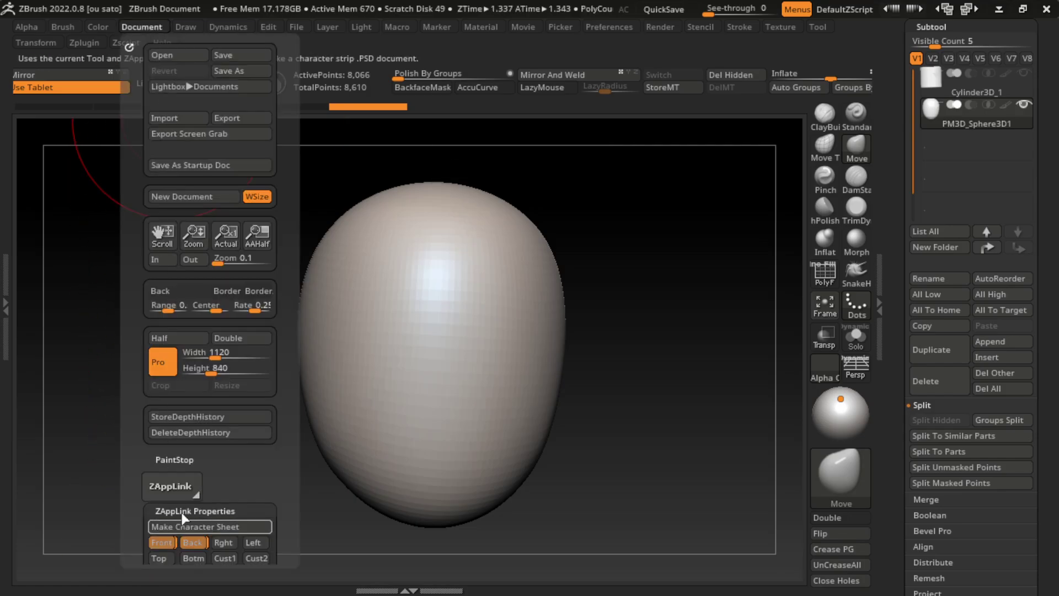
Step: Carve forehead creases and vertical brow grooves with a lower-intensity DamStandard brush
{"action": "left_click", "coordinate": [856, 176]}
{"action": "key", "text": "space"}
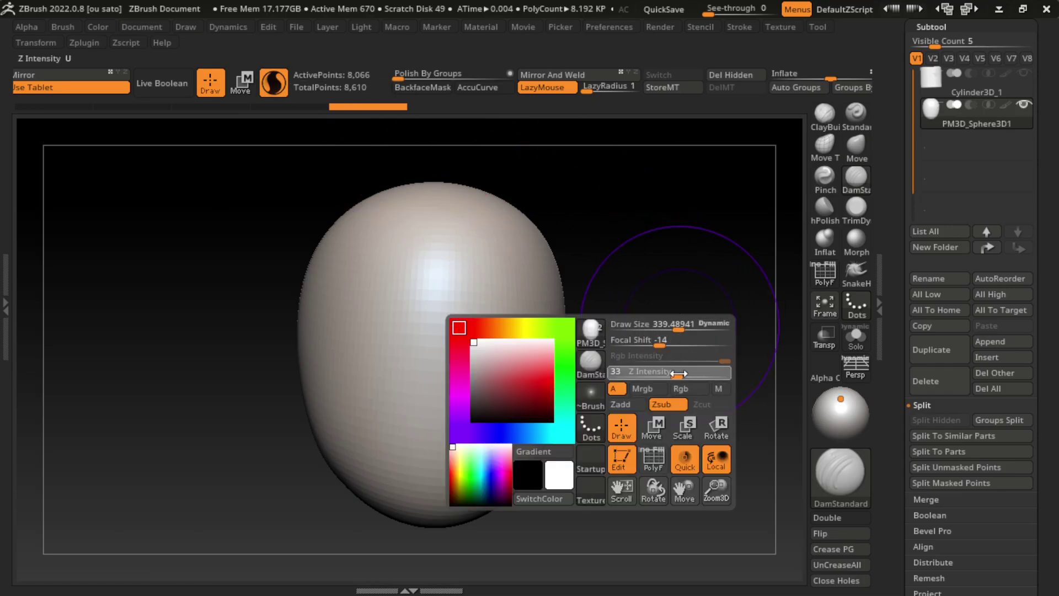
{"action": "key", "text": "s"}
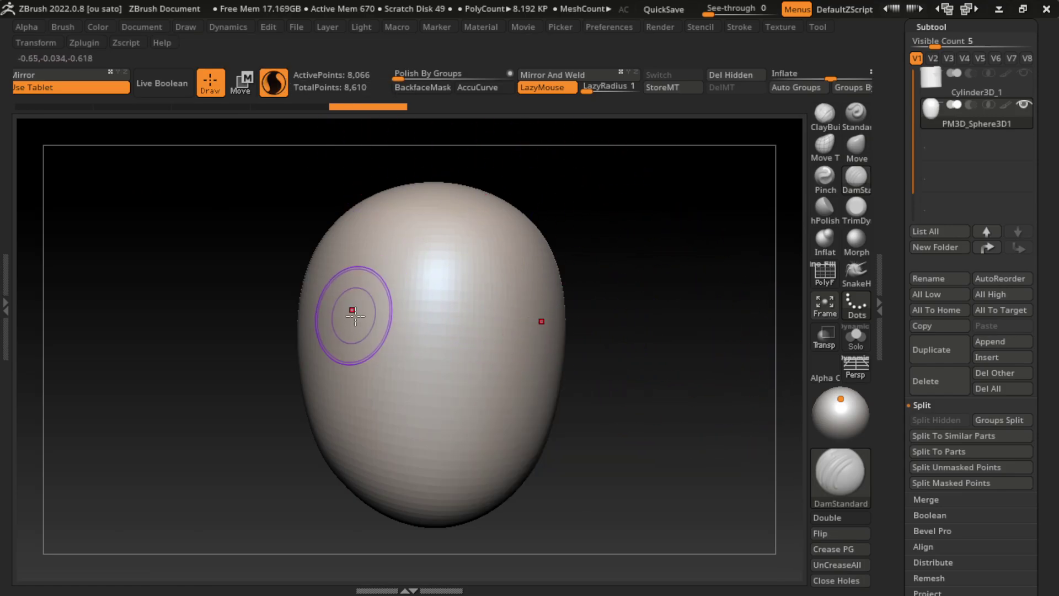
{"action": "left_click_drag", "start_coordinate": [349, 307], "coordinate": [480, 307]}
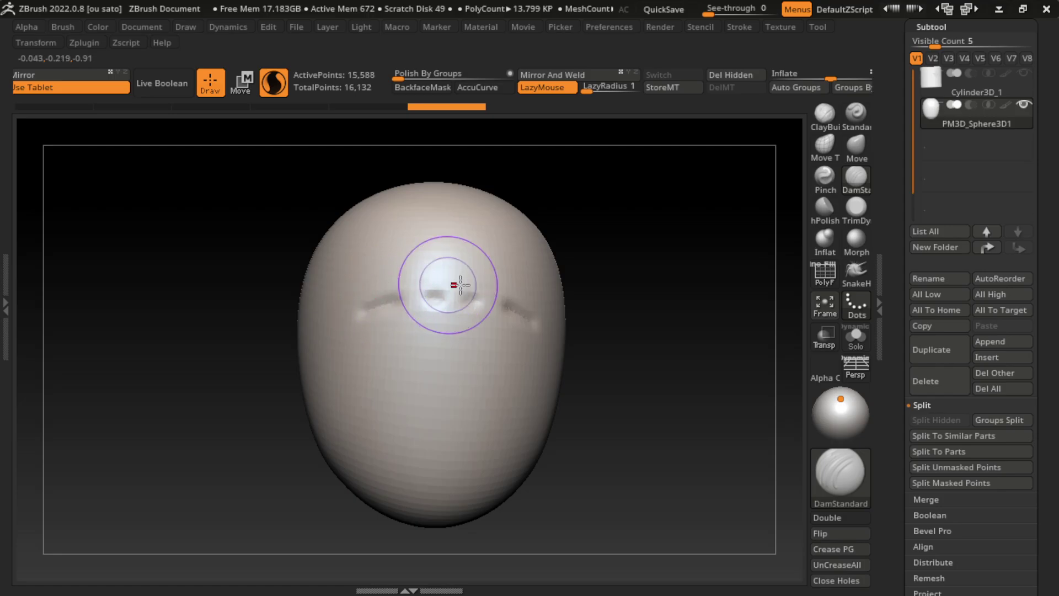
{"action": "mouse_move", "coordinate": [364, 303]}
{"action": "left_mouse_down"}
{"action": "mouse_move", "coordinate": [433, 288]}
{"action": "mouse_move", "coordinate": [454, 315]}
{"action": "mouse_move", "coordinate": [435, 306]}
{"action": "left_mouse_up"}
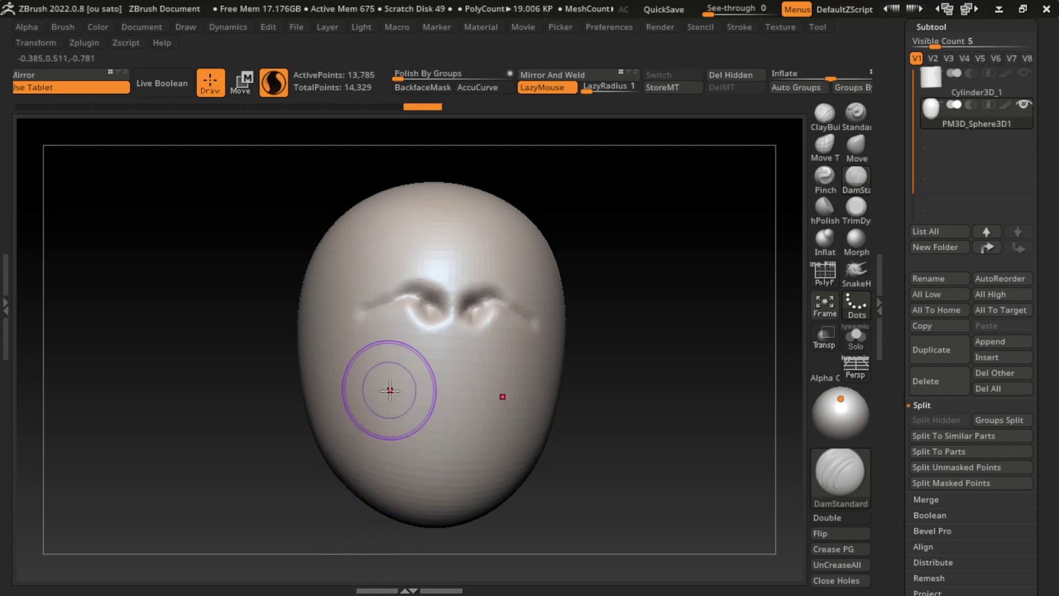
{"action": "left_click_drag", "start_coordinate": [421, 349], "coordinate": [423, 297]}
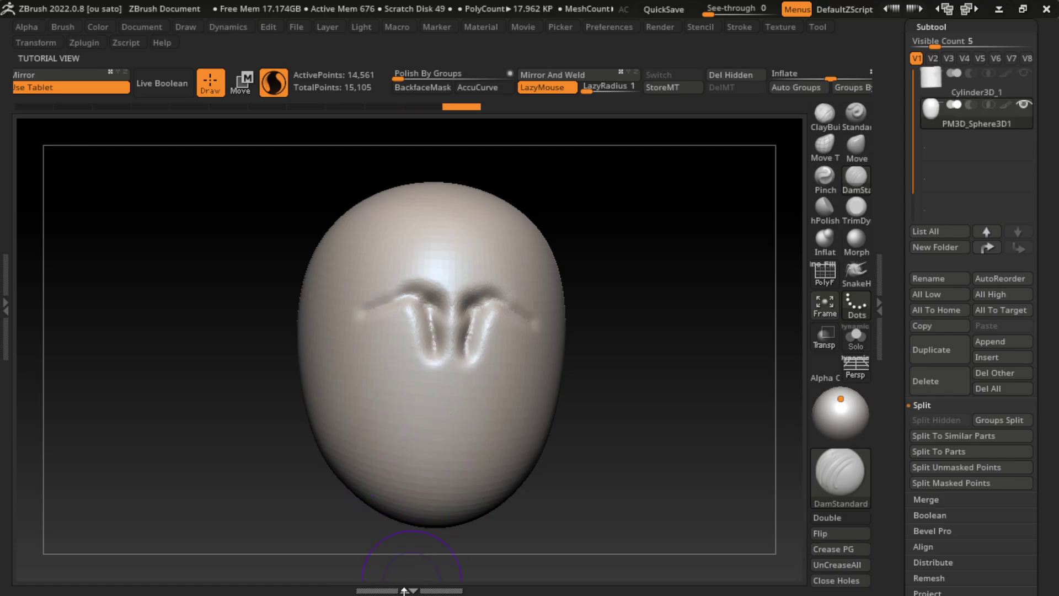
Step: Sculpt the nose with a bulbous tip and nostrils, plus a mouth groove below
{"action": "right_click_drag", "start_coordinate": [423, 311], "coordinate": [451, 318]}
{"action": "left_click_drag", "start_coordinate": [468, 315], "coordinate": [403, 485]}
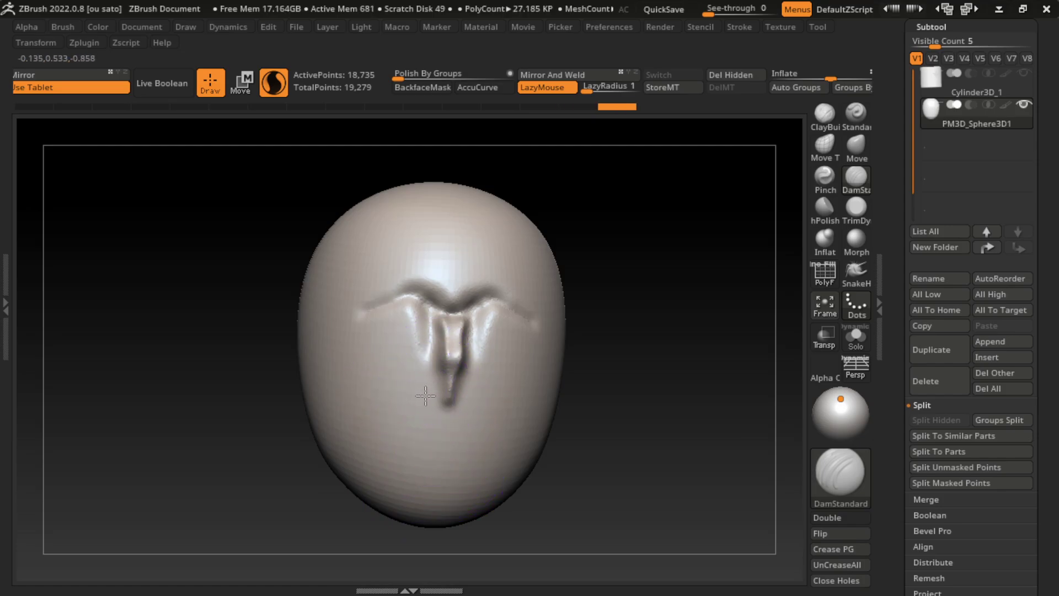
{"action": "mouse_move", "coordinate": [469, 397]}
{"action": "left_mouse_down"}
{"action": "mouse_move", "coordinate": [418, 395]}
{"action": "mouse_move", "coordinate": [481, 398]}
{"action": "left_mouse_up"}
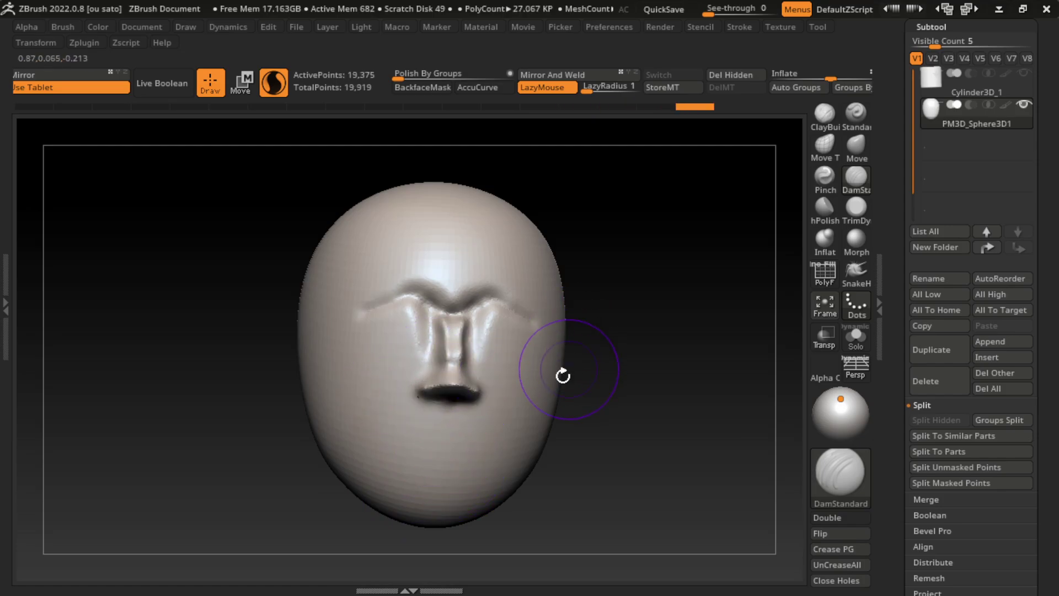
{"action": "left_click_drag", "start_coordinate": [468, 322], "coordinate": [390, 413]}
{"action": "mouse_move", "coordinate": [419, 381]}
{"action": "left_mouse_down"}
{"action": "mouse_move", "coordinate": [473, 379]}
{"action": "mouse_move", "coordinate": [441, 386]}
{"action": "left_mouse_up"}
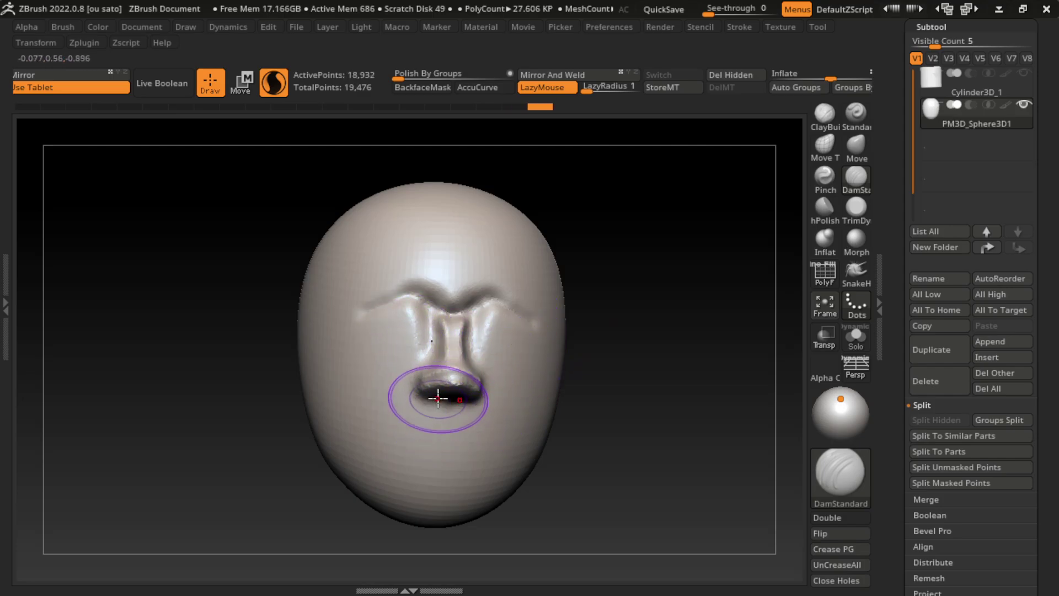
{"action": "mouse_move", "coordinate": [437, 419]}
{"action": "left_mouse_down"}
{"action": "mouse_move", "coordinate": [450, 404]}
{"action": "mouse_move", "coordinate": [450, 355]}
{"action": "left_mouse_up"}
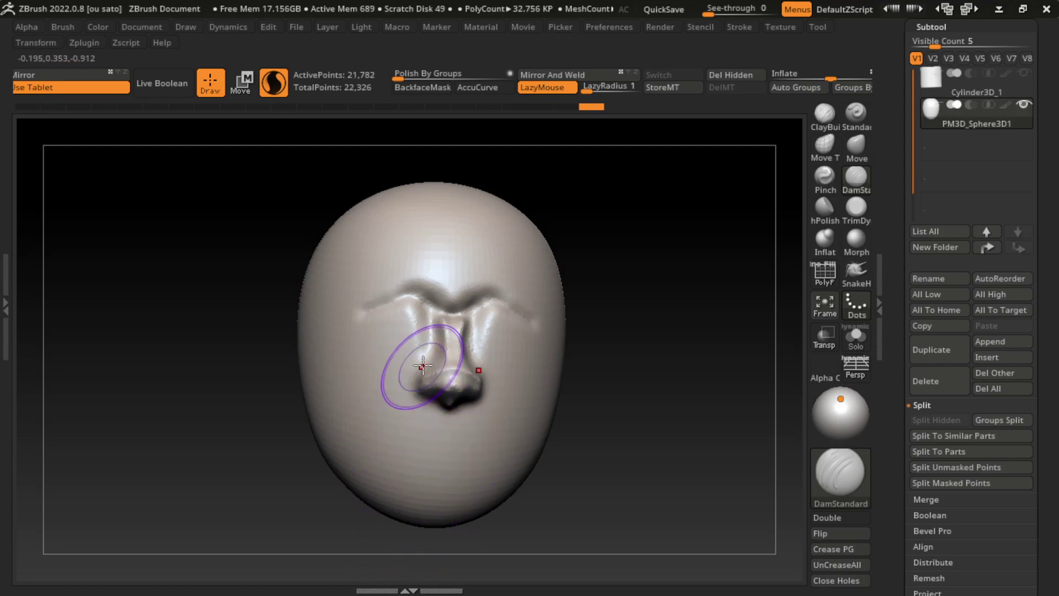
{"action": "mouse_move", "coordinate": [373, 425]}
{"action": "left_mouse_down"}
{"action": "mouse_move", "coordinate": [430, 398]}
{"action": "mouse_move", "coordinate": [397, 473]}
{"action": "left_mouse_up"}
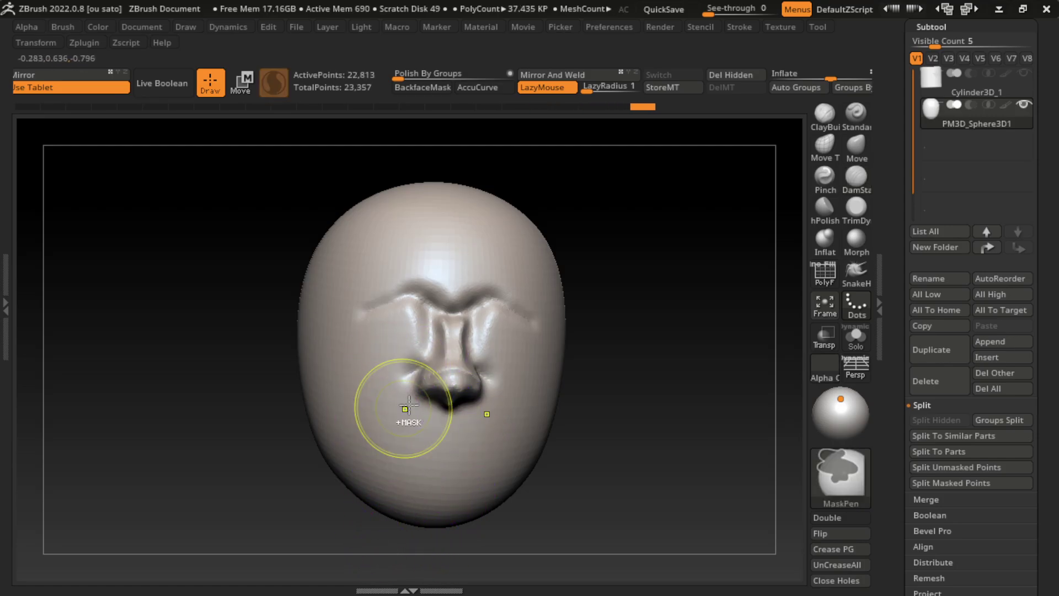
Step: Undo stray strokes and carve folds and dimples on the lower cheeks
{"action": "key", "text": "ctrl+z"}
{"action": "key", "text": "space"}
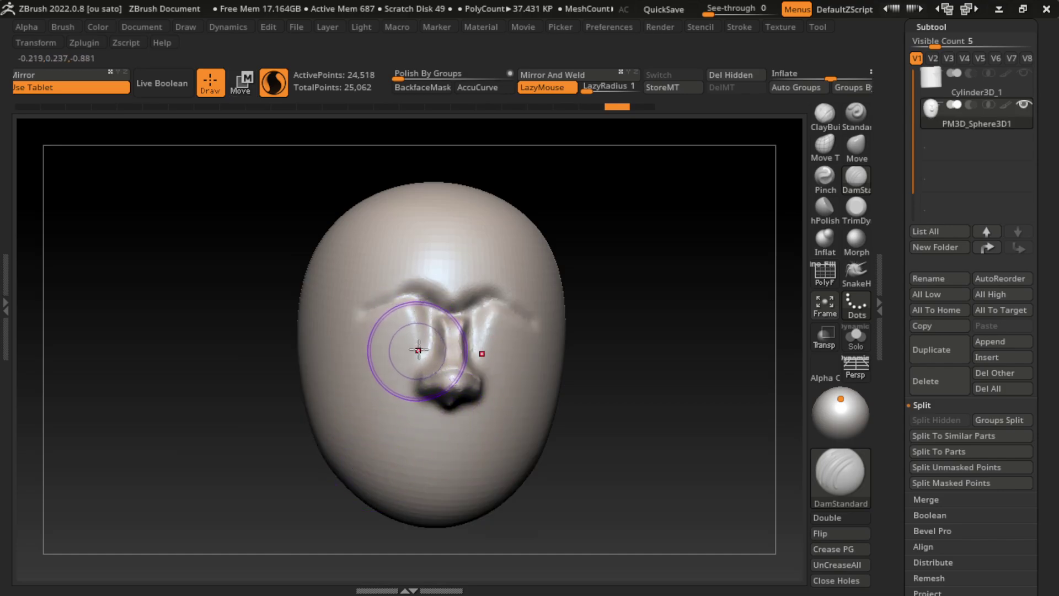
{"action": "key", "text": "ctrl+shift+z"}
{"action": "key", "text": "ctrl+shift+z"}
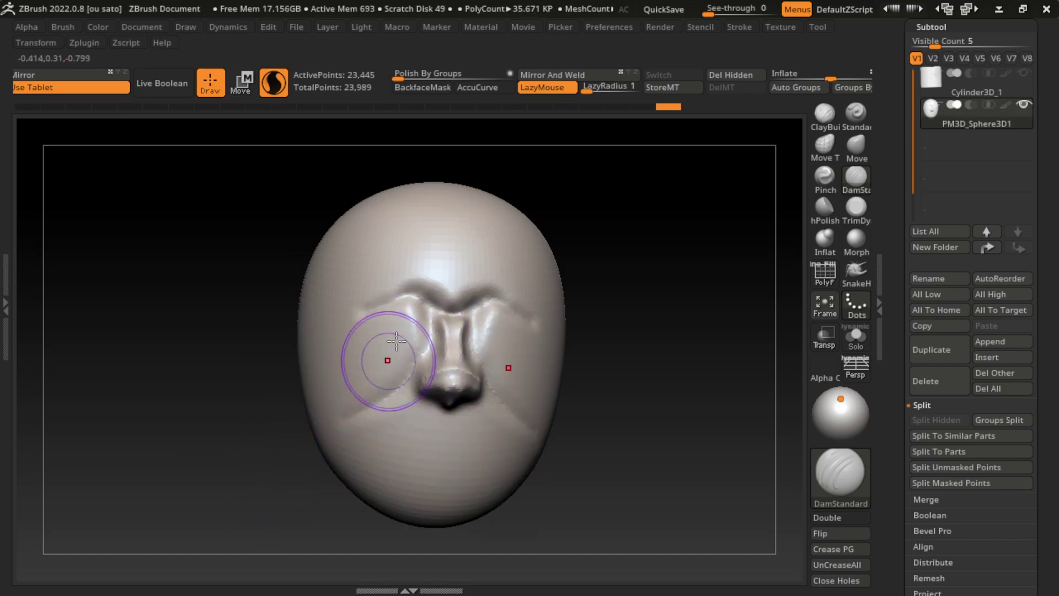
{"action": "key", "text": "l"}
{"action": "key", "text": "l"}
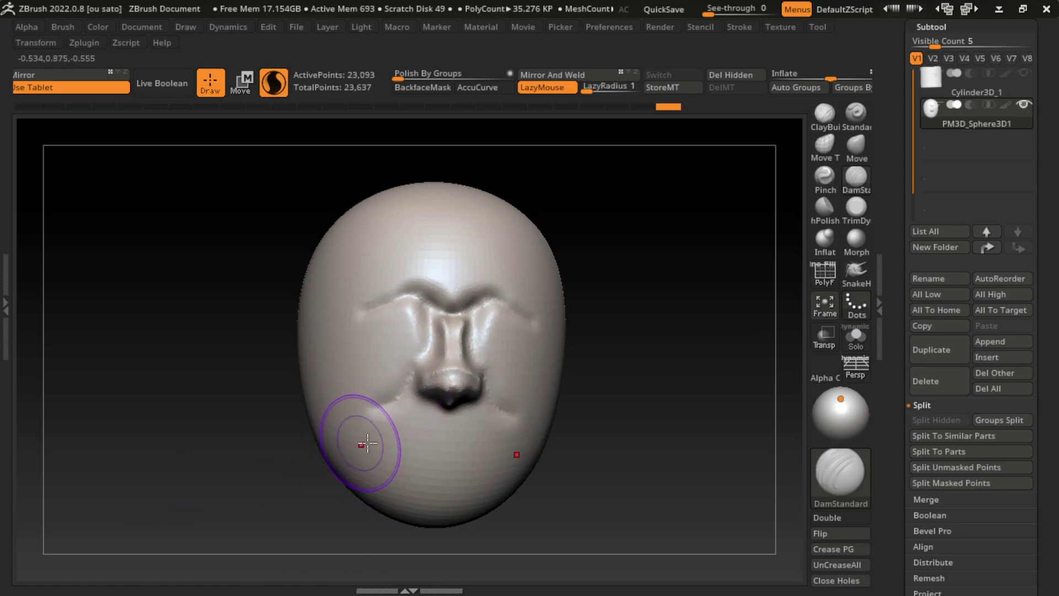
{"action": "left_click_drag", "start_coordinate": [366, 442], "coordinate": [354, 421]}
{"action": "mouse_move", "coordinate": [432, 454]}
{"action": "left_mouse_down"}
{"action": "mouse_move", "coordinate": [402, 430]}
{"action": "mouse_move", "coordinate": [390, 438]}
{"action": "mouse_move", "coordinate": [486, 442]}
{"action": "mouse_move", "coordinate": [391, 435]}
{"action": "mouse_move", "coordinate": [464, 416]}
{"action": "mouse_move", "coordinate": [429, 492]}
{"action": "left_mouse_up"}
Step: Reshape and smooth the lower lip, lower cheek and rounded chin
{"action": "key", "text": "ctrl+z"}
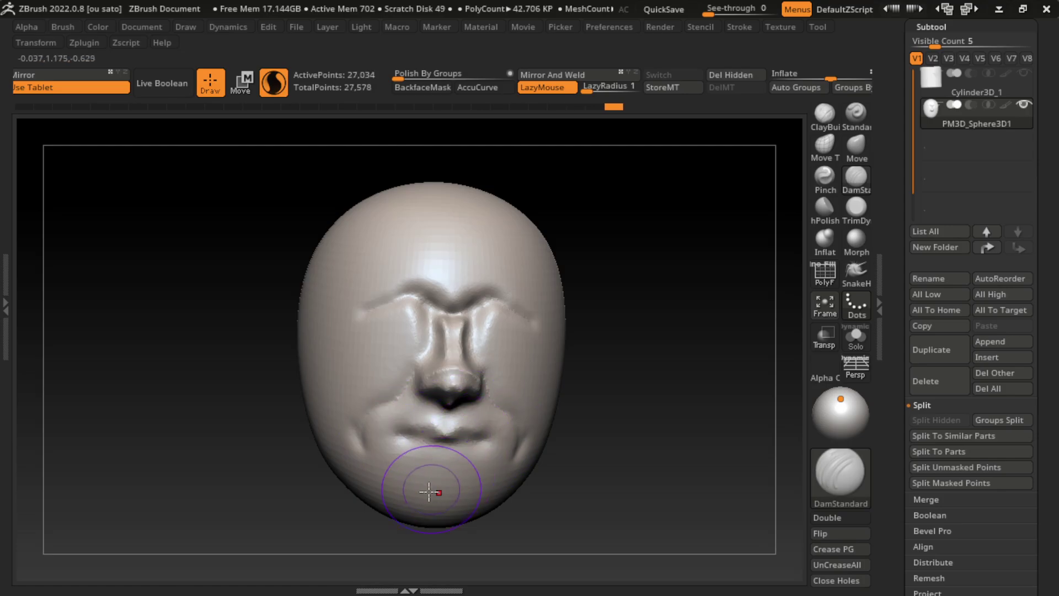
{"action": "key", "text": "ctrl+z"}
{"action": "key", "text": "s"}
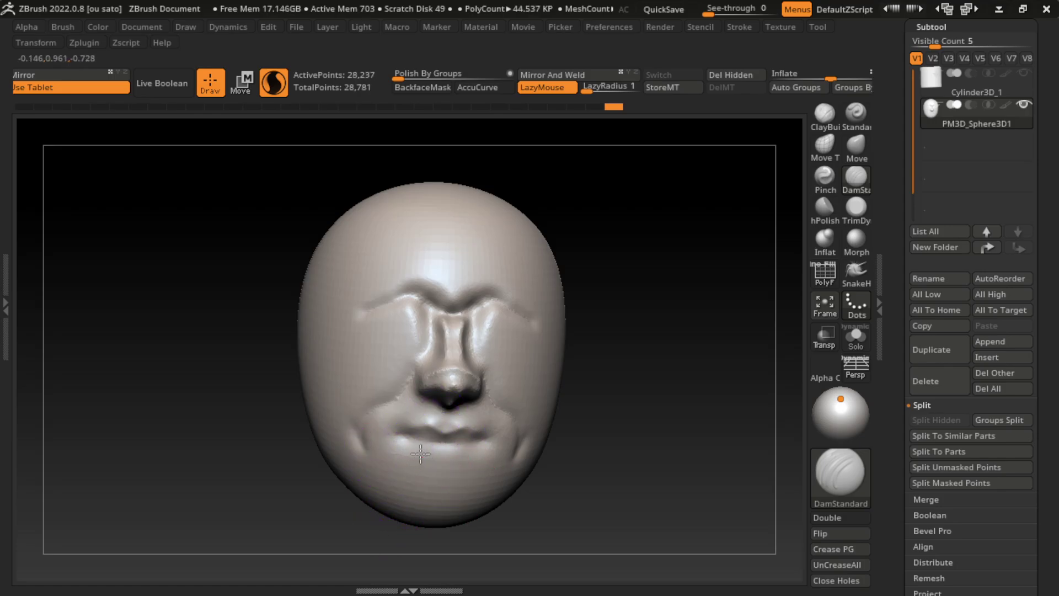
{"action": "left_click_drag", "start_coordinate": [367, 478], "coordinate": [396, 443]}
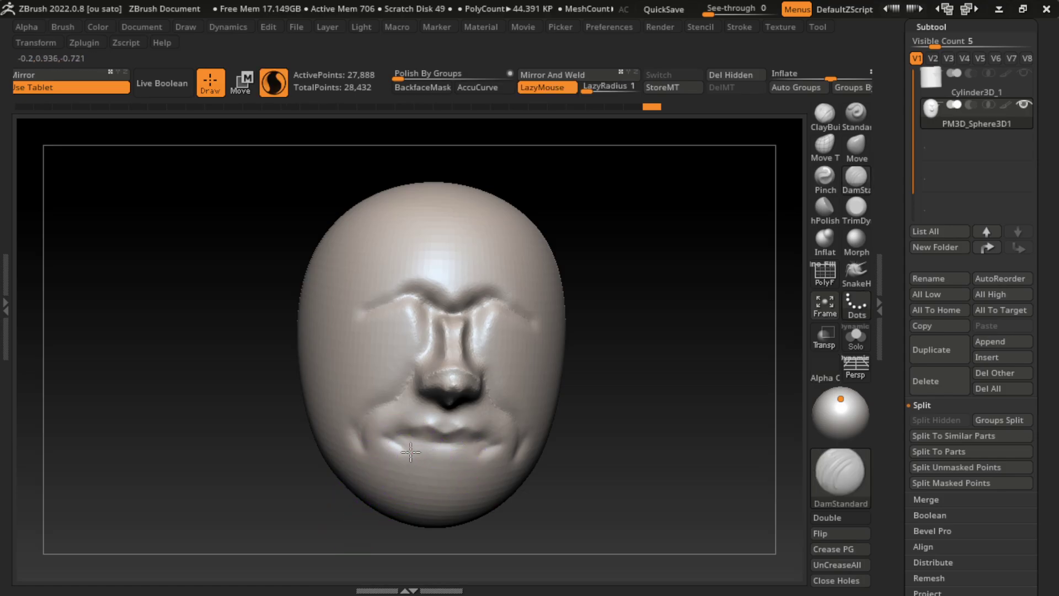
{"action": "left_click_drag", "start_coordinate": [462, 454], "coordinate": [419, 461]}
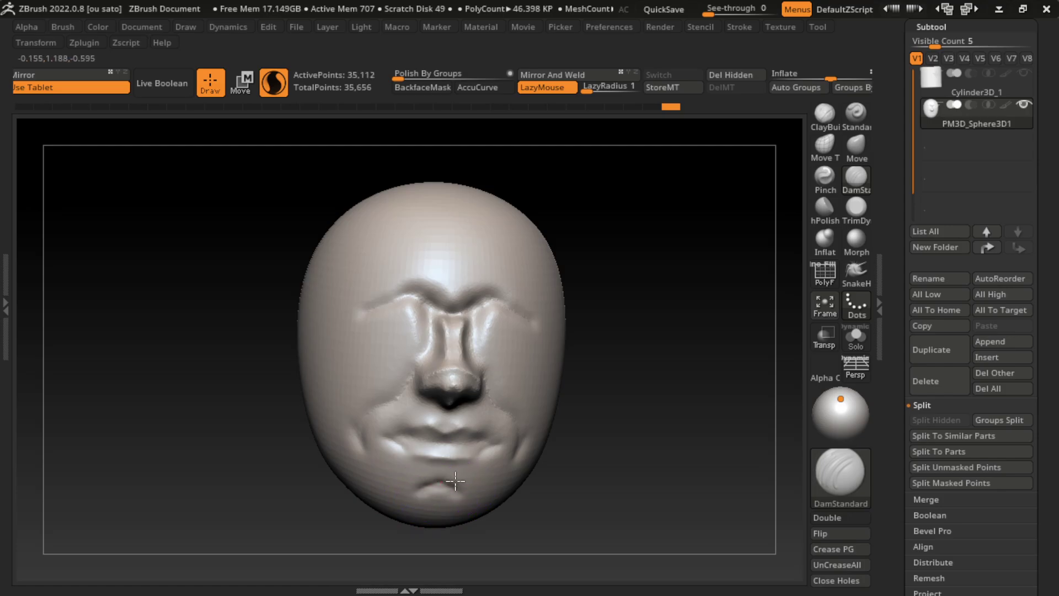
{"action": "left_click_drag", "start_coordinate": [435, 494], "coordinate": [406, 489]}
{"action": "mouse_move", "coordinate": [483, 456]}
{"action": "left_mouse_down", "text": "shift"}
{"action": "mouse_move", "coordinate": [440, 482]}
{"action": "mouse_move", "coordinate": [436, 513]}
{"action": "mouse_move", "coordinate": [467, 516]}
{"action": "left_mouse_up", "text": "shift"}
{"action": "left_click", "coordinate": [824, 113]}
{"action": "key", "text": "space"}
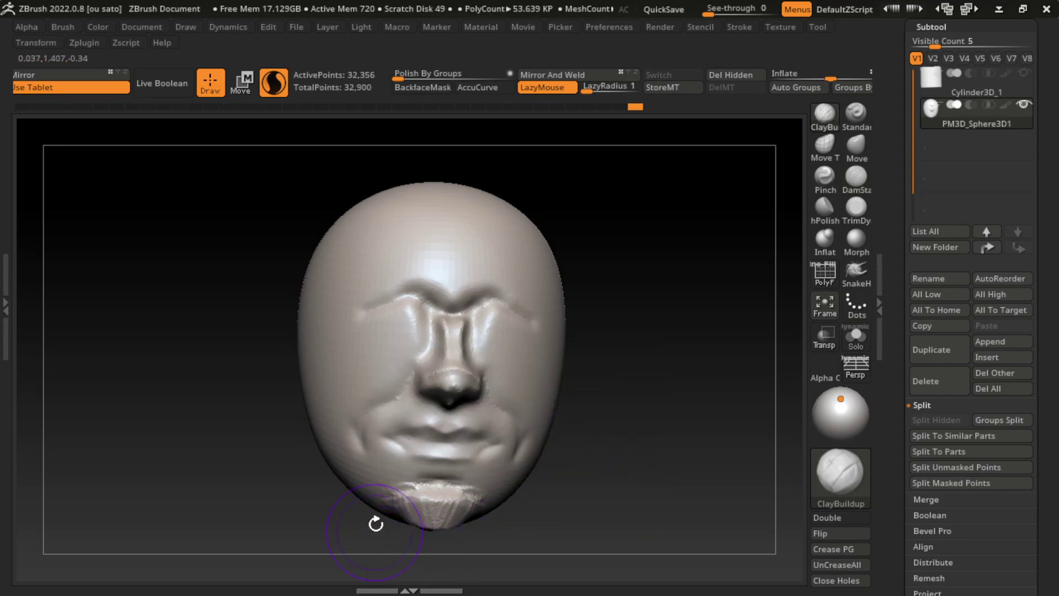
Step: Build up the chin, soften the eye sockets and enlarge the brow ridges with ClayBuildup
{"action": "mouse_move", "coordinate": [393, 487]}
{"action": "left_mouse_down"}
{"action": "mouse_move", "coordinate": [367, 484]}
{"action": "mouse_move", "coordinate": [393, 520]}
{"action": "left_mouse_up"}
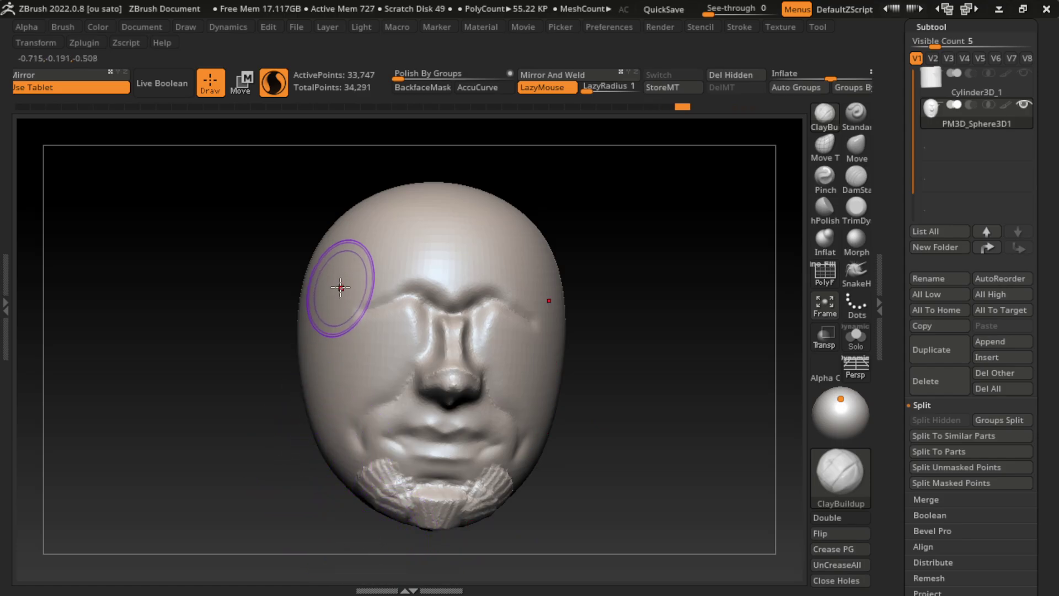
{"action": "key", "text": "ctrl+z"}
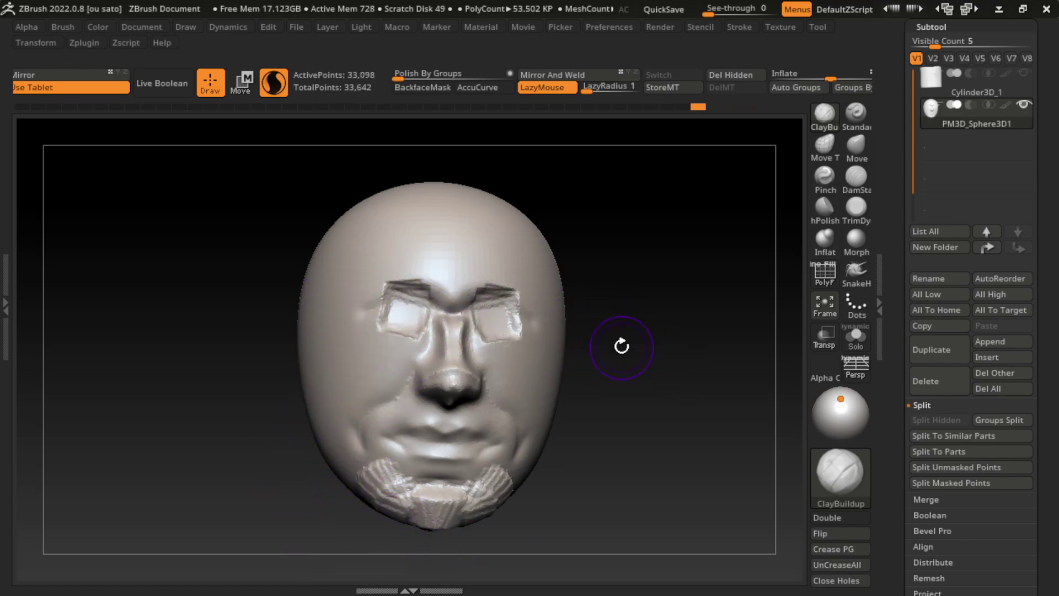
{"action": "mouse_move", "coordinate": [481, 245]}
{"action": "left_mouse_down"}
{"action": "mouse_move", "coordinate": [485, 307]}
{"action": "mouse_move", "coordinate": [485, 280]}
{"action": "mouse_move", "coordinate": [485, 307]}
{"action": "mouse_move", "coordinate": [511, 303]}
{"action": "mouse_move", "coordinate": [530, 325]}
{"action": "left_mouse_up"}
{"action": "mouse_move", "coordinate": [387, 309]}
{"action": "left_mouse_down"}
{"action": "mouse_move", "coordinate": [379, 265]}
{"action": "mouse_move", "coordinate": [391, 343]}
{"action": "mouse_move", "coordinate": [386, 314]}
{"action": "mouse_move", "coordinate": [419, 314]}
{"action": "mouse_move", "coordinate": [408, 331]}
{"action": "mouse_move", "coordinate": [397, 303]}
{"action": "mouse_move", "coordinate": [386, 331]}
{"action": "left_mouse_up"}
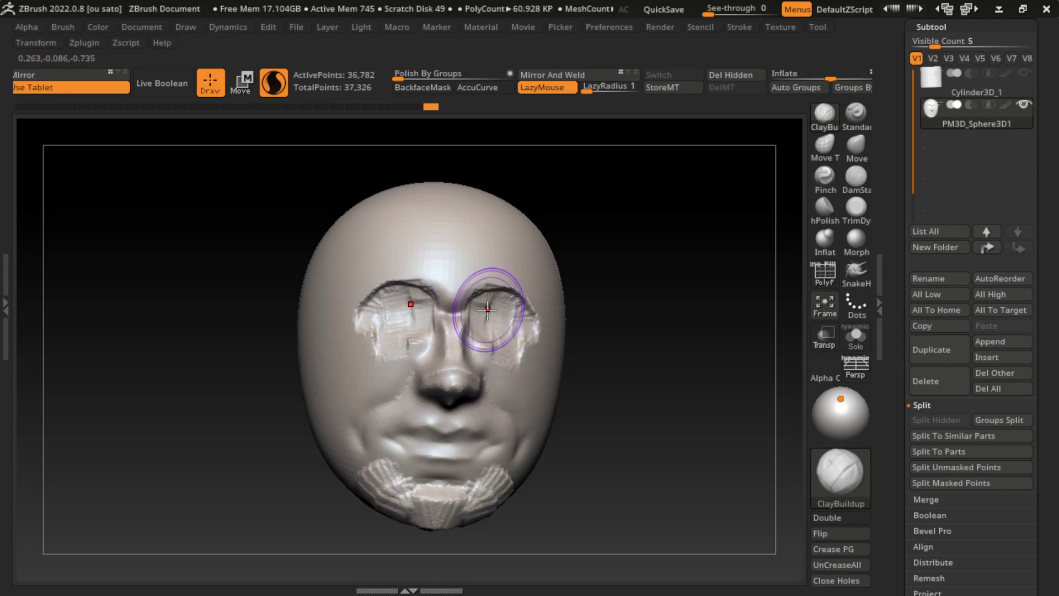
{"action": "mouse_move", "coordinate": [508, 307]}
{"action": "left_mouse_down"}
{"action": "mouse_move", "coordinate": [494, 352]}
{"action": "mouse_move", "coordinate": [497, 320]}
{"action": "mouse_move", "coordinate": [486, 331]}
{"action": "mouse_move", "coordinate": [508, 340]}
{"action": "mouse_move", "coordinate": [528, 331]}
{"action": "left_mouse_up"}
Step: Carve creases around the eye sockets, brows and upper eyelids with DamStandard
{"action": "left_click", "coordinate": [856, 175]}
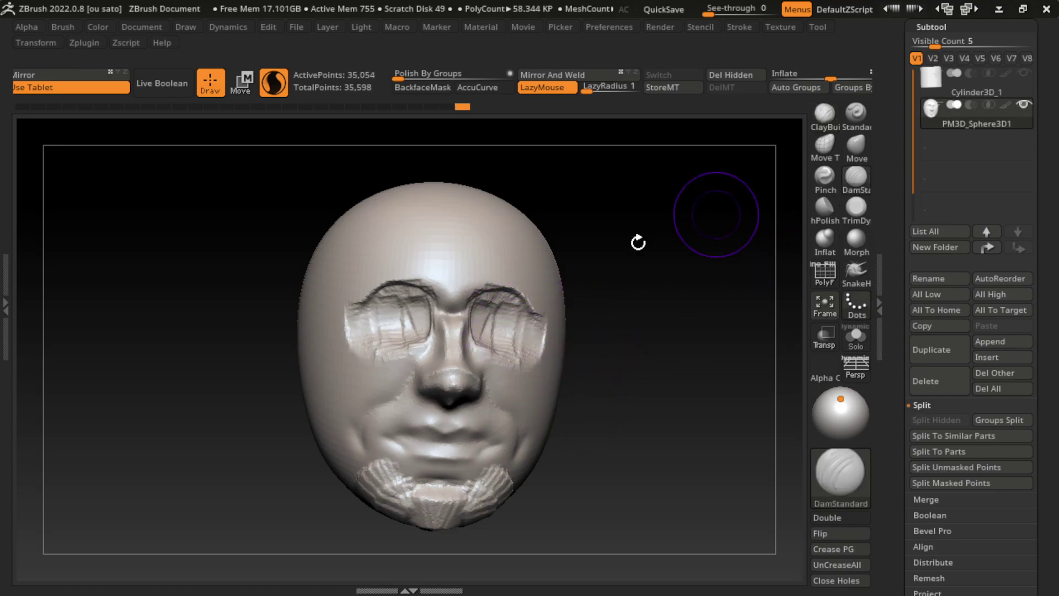
{"action": "mouse_move", "coordinate": [375, 322]}
{"action": "left_mouse_down"}
{"action": "mouse_move", "coordinate": [337, 327]}
{"action": "mouse_move", "coordinate": [381, 326]}
{"action": "left_mouse_up"}
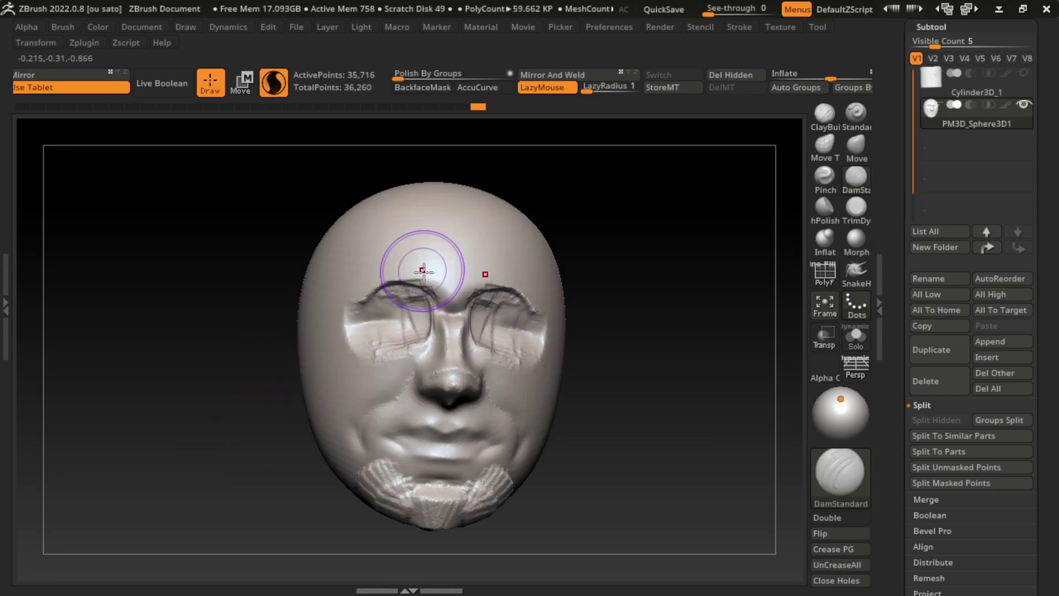
{"action": "left_click_drag", "start_coordinate": [425, 281], "coordinate": [417, 296]}
{"action": "mouse_move", "coordinate": [421, 340]}
{"action": "left_mouse_down"}
{"action": "mouse_move", "coordinate": [399, 365]}
{"action": "mouse_move", "coordinate": [302, 408]}
{"action": "left_mouse_up"}
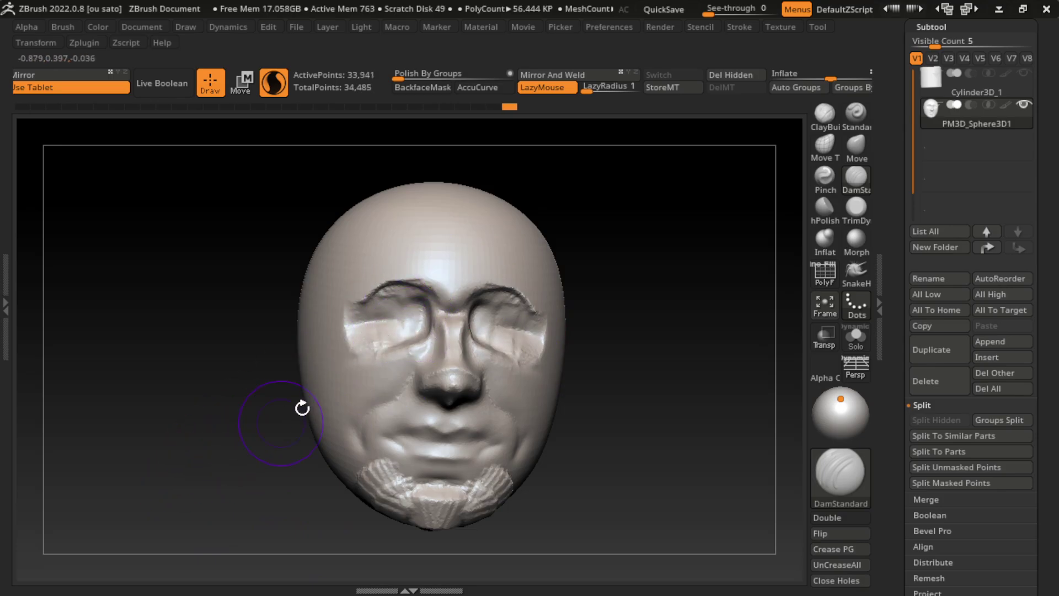
Step: Add diagonal under-eye ridges, smooth the nose, and build up the cheeks with ClayBuildup
{"action": "left_click", "coordinate": [825, 116]}
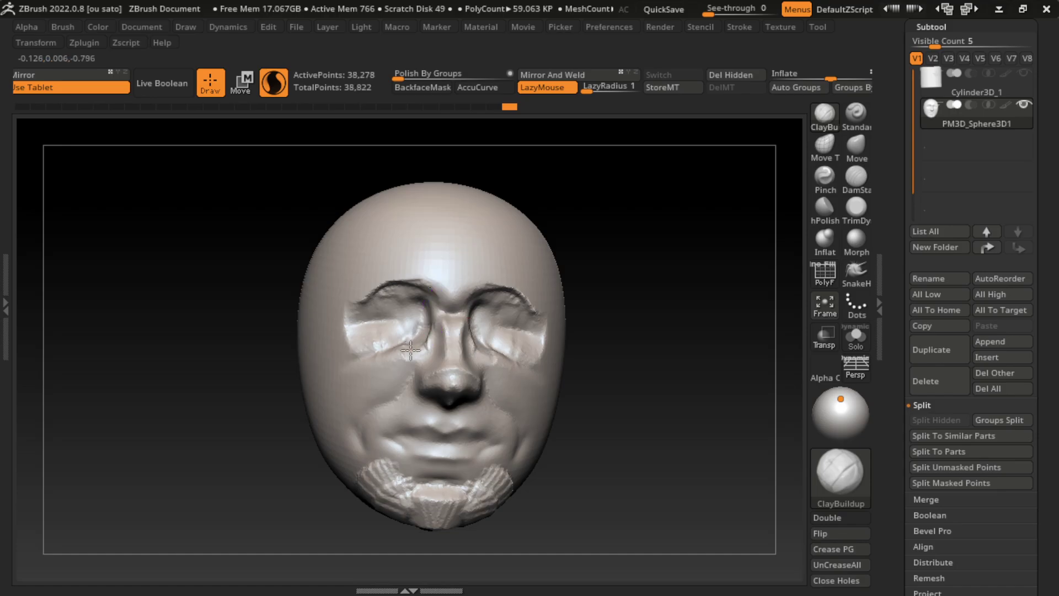
{"action": "left_click_drag", "start_coordinate": [410, 349], "coordinate": [208, 521]}
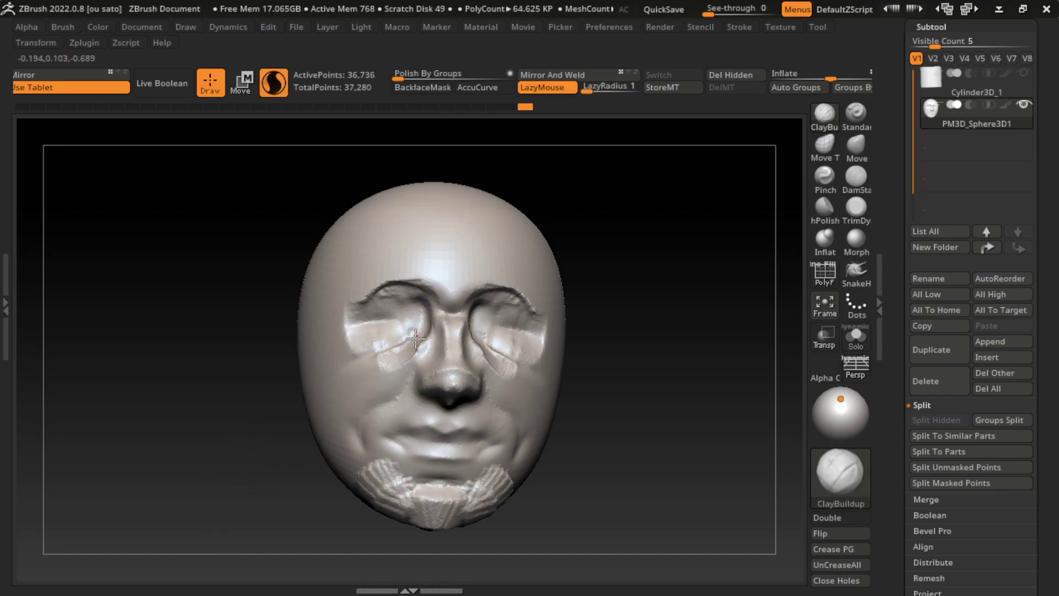
{"action": "left_click_drag", "start_coordinate": [424, 329], "coordinate": [255, 512]}
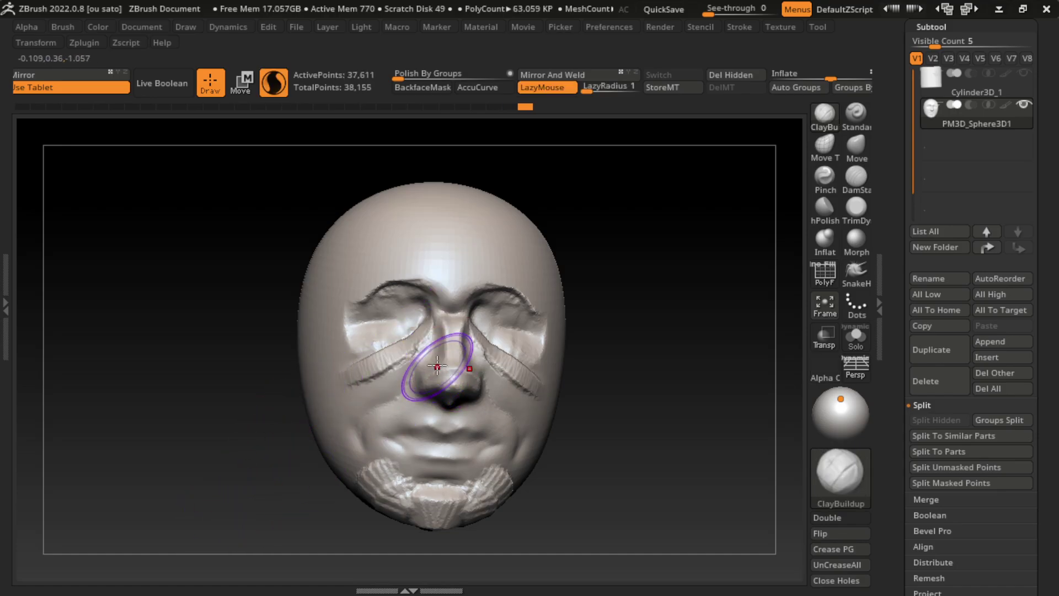
{"action": "left_click_drag", "start_coordinate": [434, 383], "coordinate": [414, 320]}
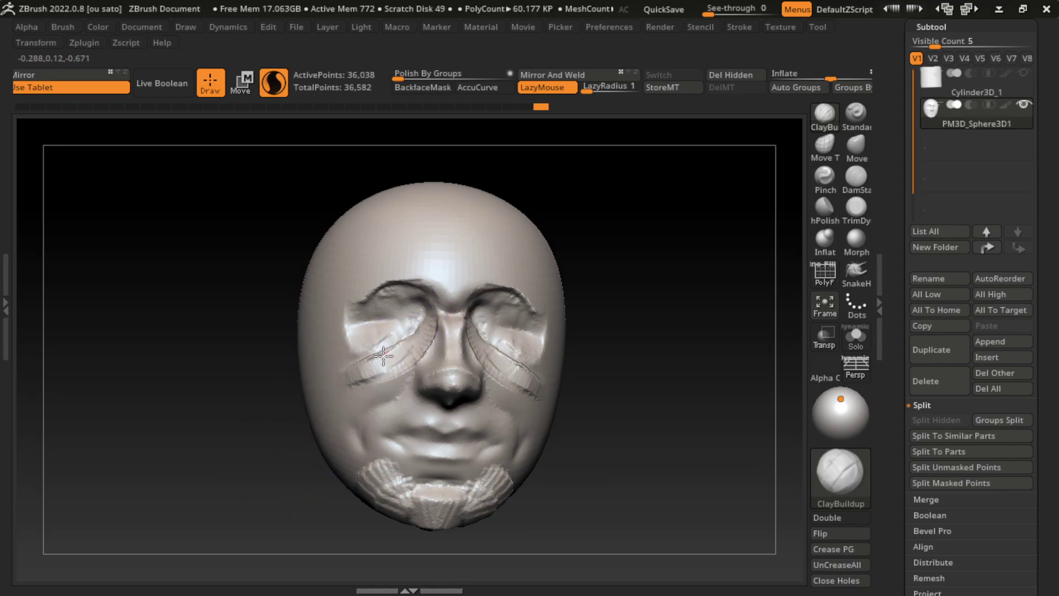
{"action": "left_click_drag", "start_coordinate": [370, 437], "coordinate": [353, 359]}
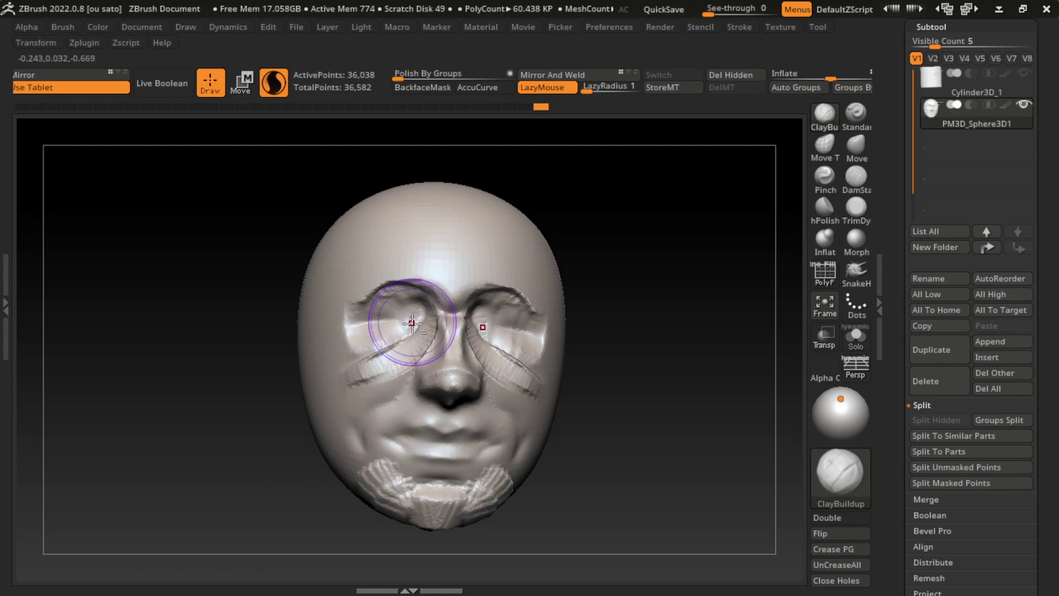
{"action": "key", "text": "space"}
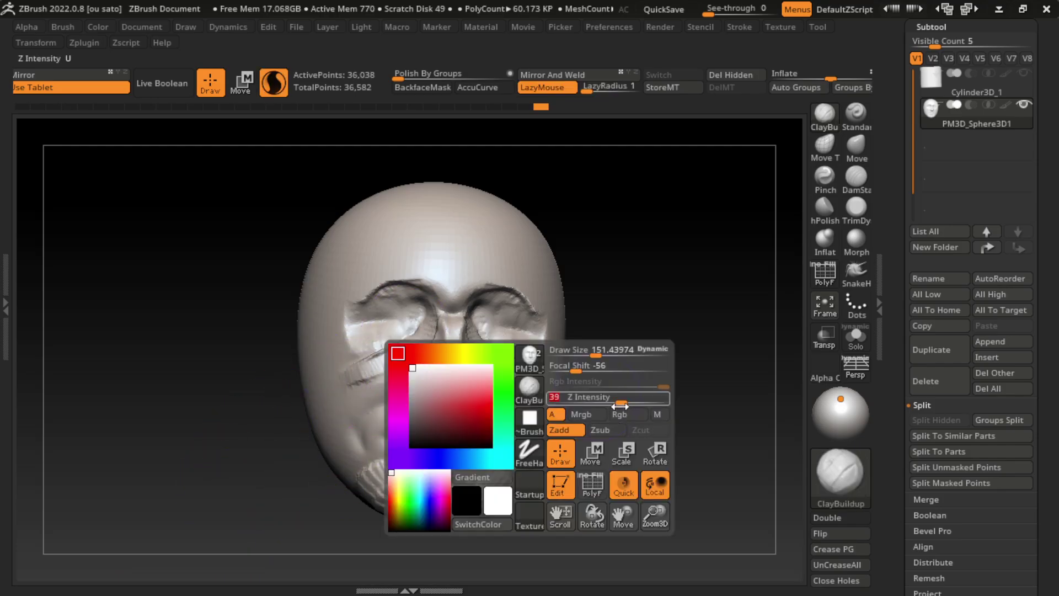
Step: Add wrinkle folds around the eyes and cheeks and raise a mirrored ridge beside the eye
{"action": "left_click_drag", "start_coordinate": [386, 331], "coordinate": [355, 363]}
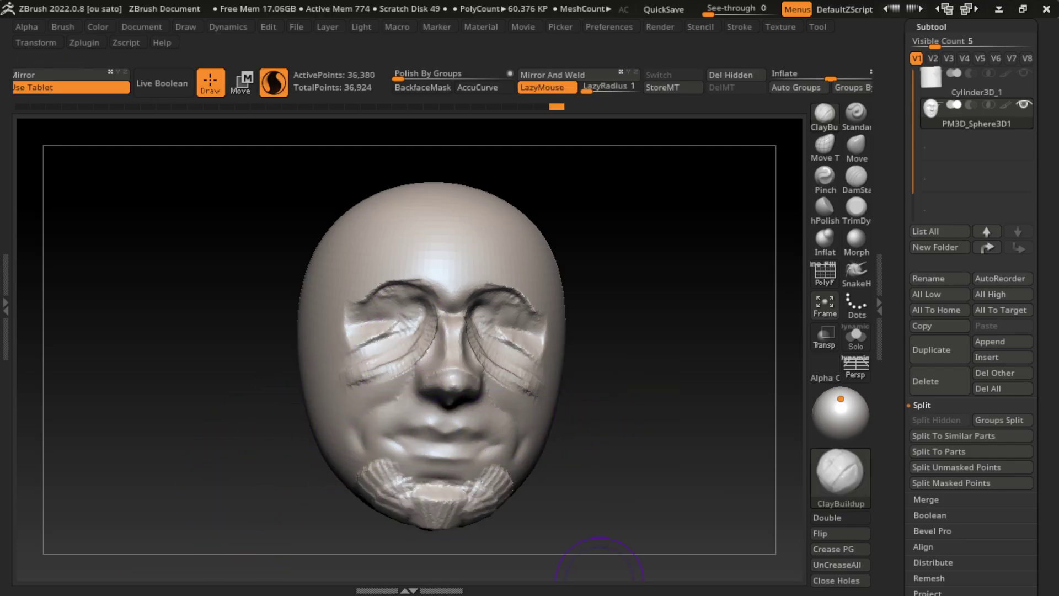
{"action": "left_click_drag", "start_coordinate": [449, 496], "coordinate": [457, 462]}
{"action": "key", "text": "s"}
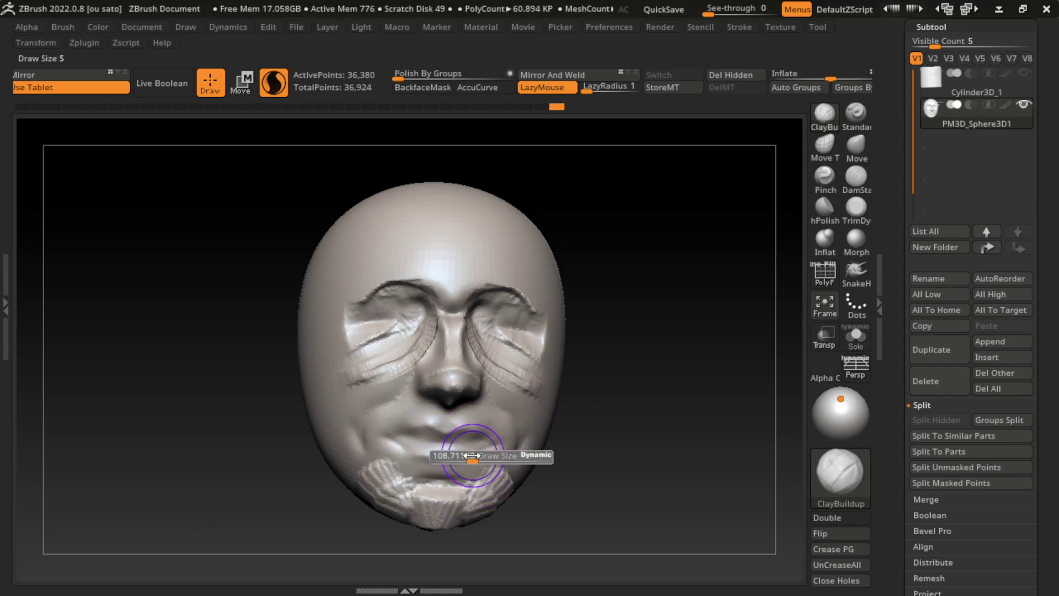
{"action": "left_click", "coordinate": [857, 113]}
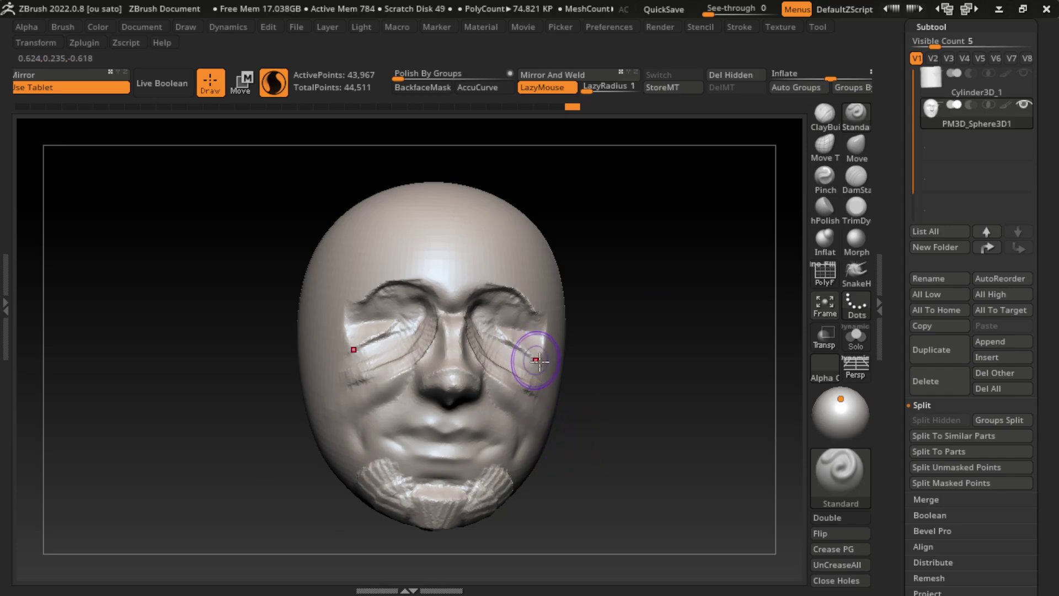
{"action": "left_click_drag", "start_coordinate": [486, 359], "coordinate": [533, 393]}
{"action": "left_click", "coordinate": [819, 117]}
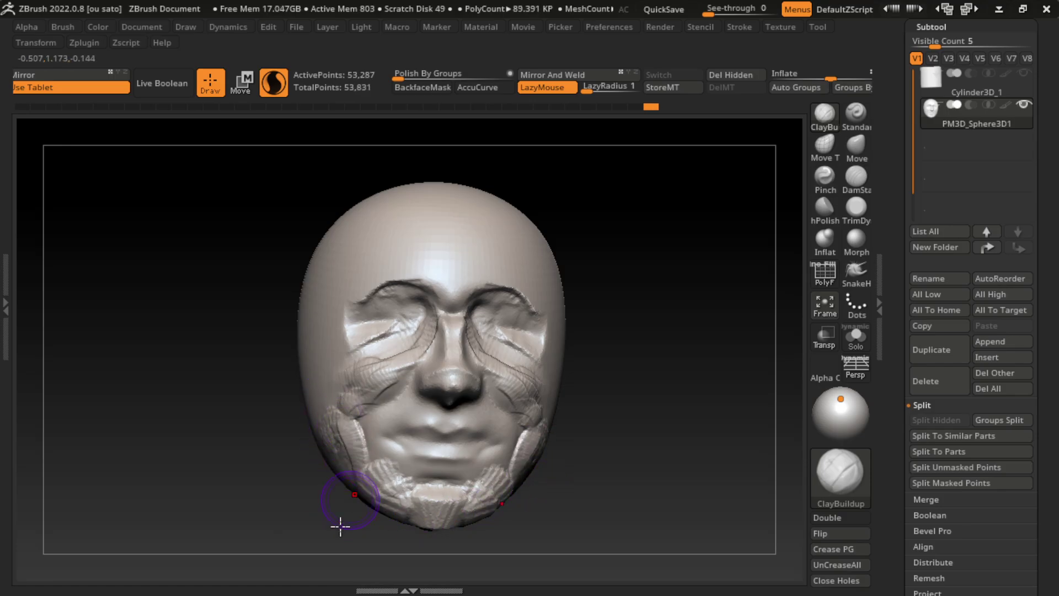
Step: Carve and refine the lower lip and mouth creases with DamStandard
{"action": "left_click", "coordinate": [856, 176]}
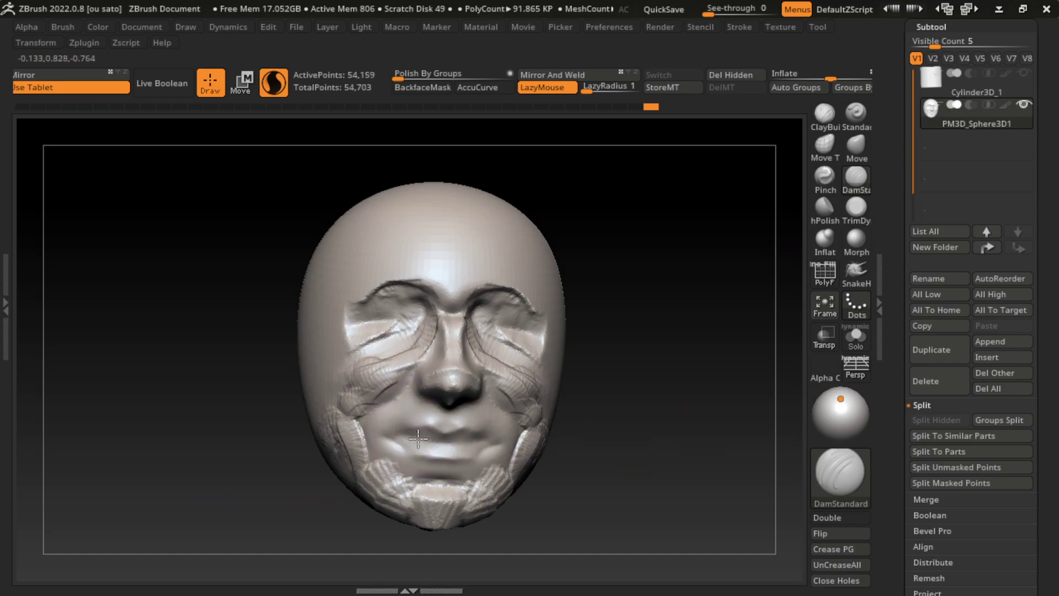
{"action": "left_click_drag", "start_coordinate": [426, 454], "coordinate": [433, 440], "text": "shift"}
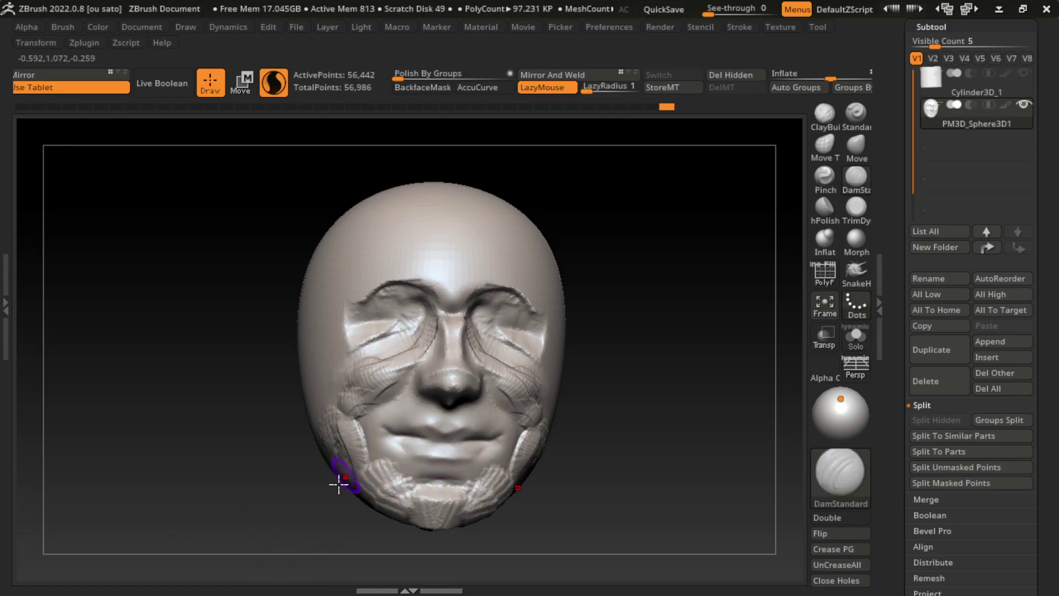
{"action": "left_click_drag", "start_coordinate": [381, 469], "coordinate": [421, 459]}
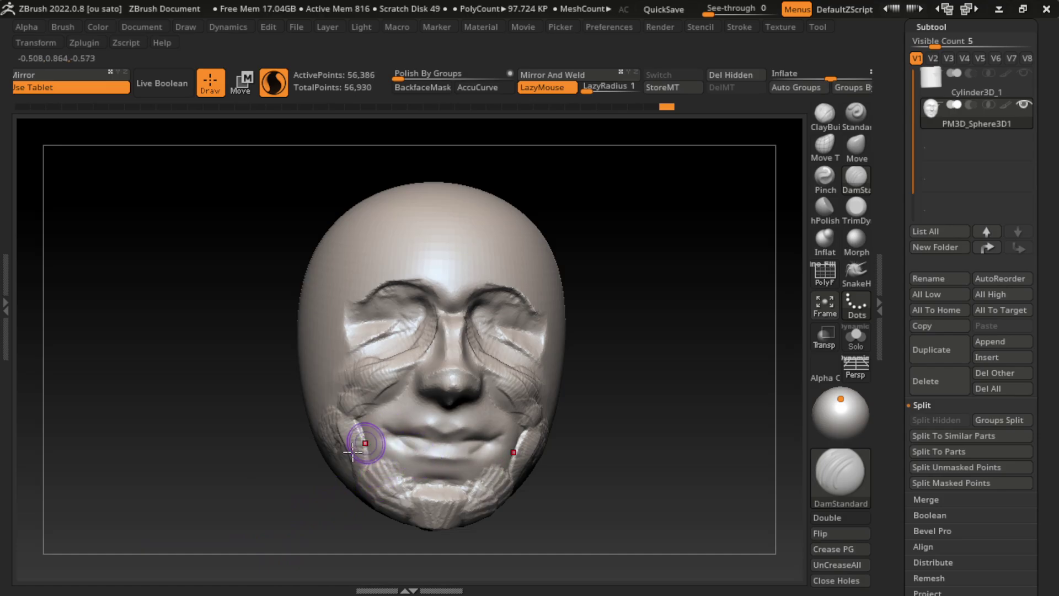
{"action": "left_click_drag", "start_coordinate": [490, 464], "coordinate": [392, 458]}
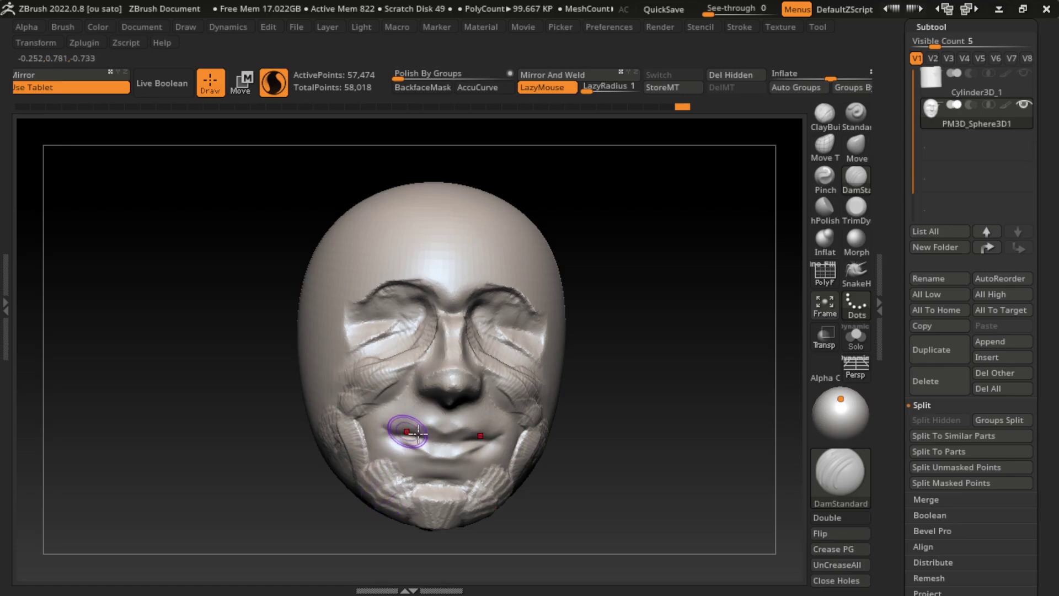
{"action": "key", "text": "ctrl+z"}
{"action": "left_click_drag", "start_coordinate": [455, 450], "coordinate": [411, 454]}
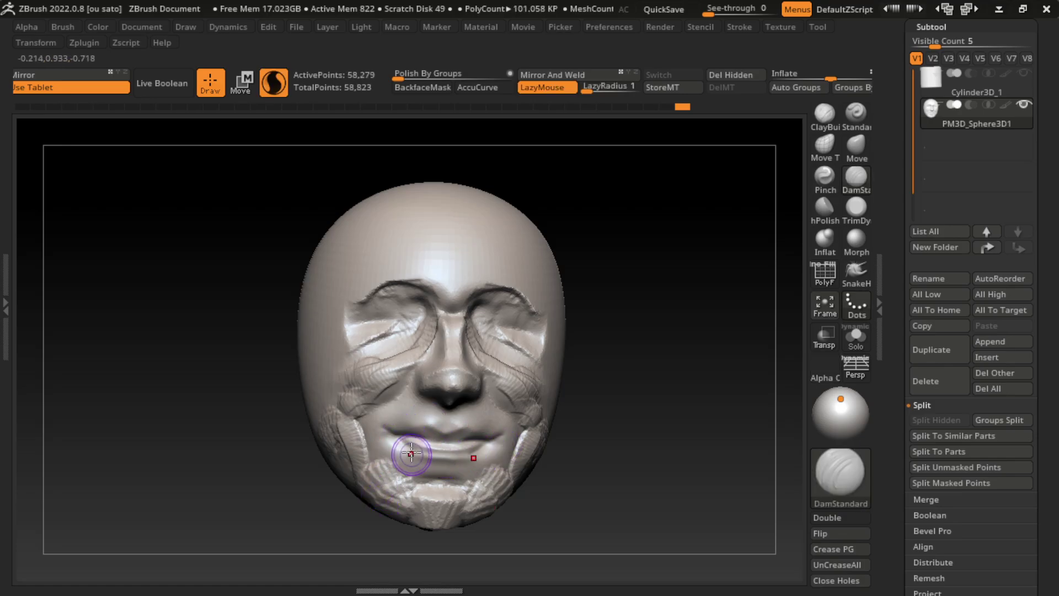
{"action": "key", "text": "ctrl+z"}
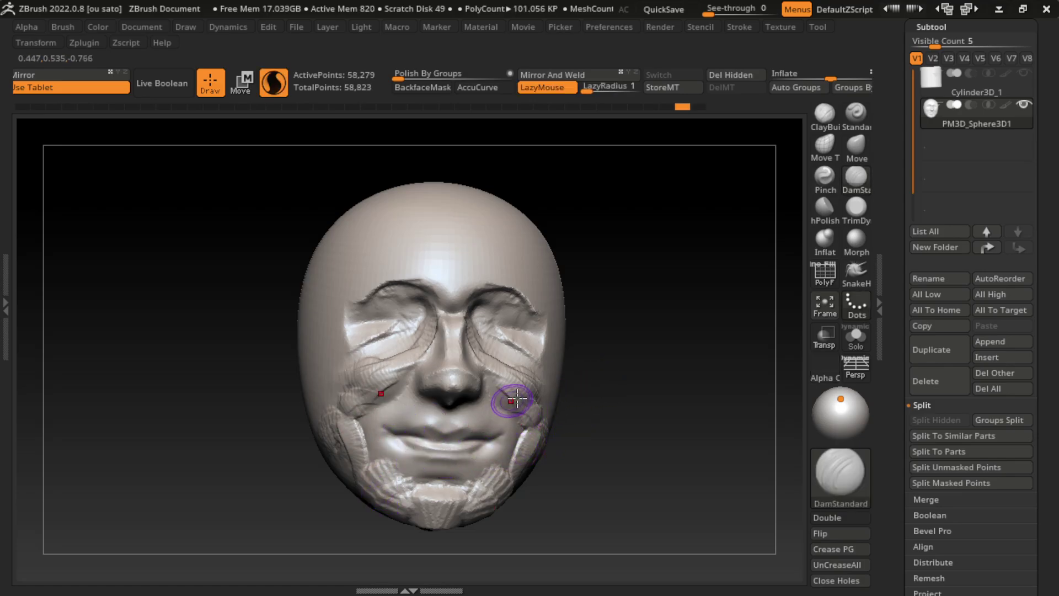
{"action": "left_click", "coordinate": [857, 207]}
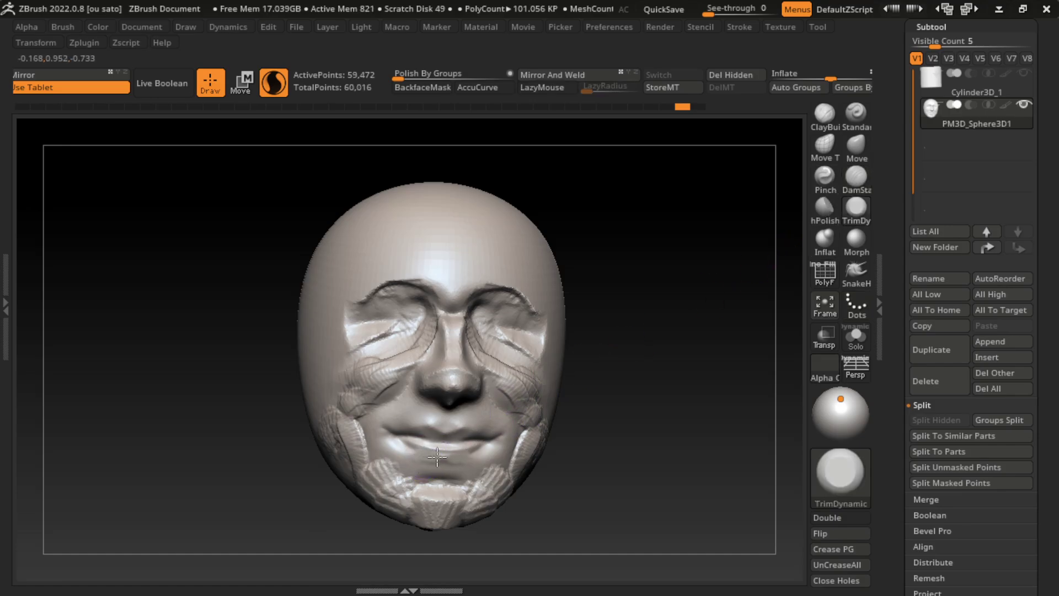
Step: Build clay across the chin below the lips and sculpt a crease under the lower lip
{"action": "left_click", "coordinate": [824, 117]}
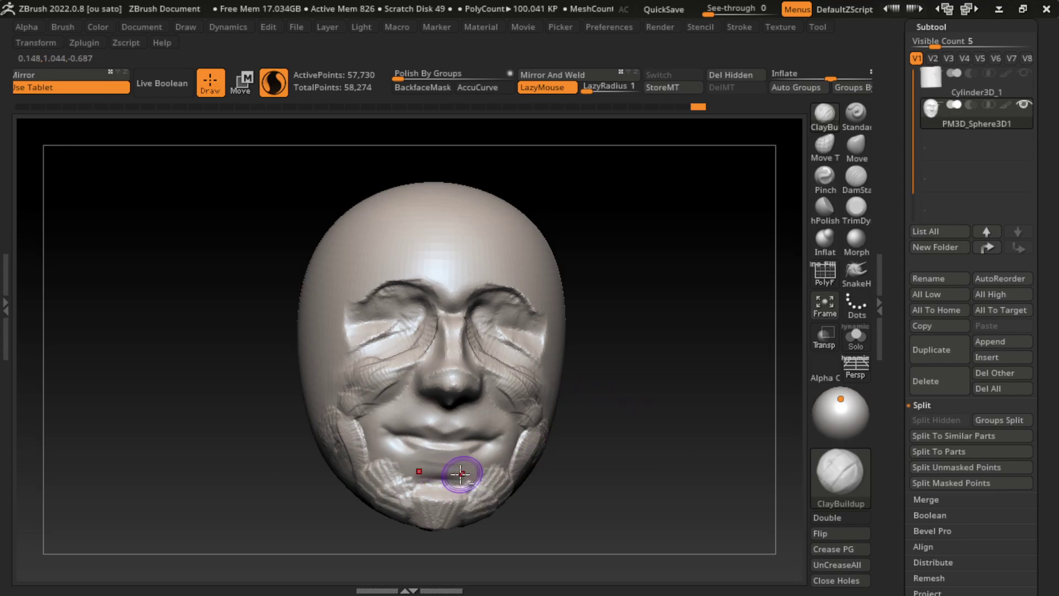
{"action": "mouse_move", "coordinate": [461, 473]}
{"action": "left_mouse_down"}
{"action": "mouse_move", "coordinate": [425, 475]}
{"action": "mouse_move", "coordinate": [463, 477]}
{"action": "mouse_move", "coordinate": [457, 464]}
{"action": "mouse_move", "coordinate": [408, 504]}
{"action": "left_mouse_up"}
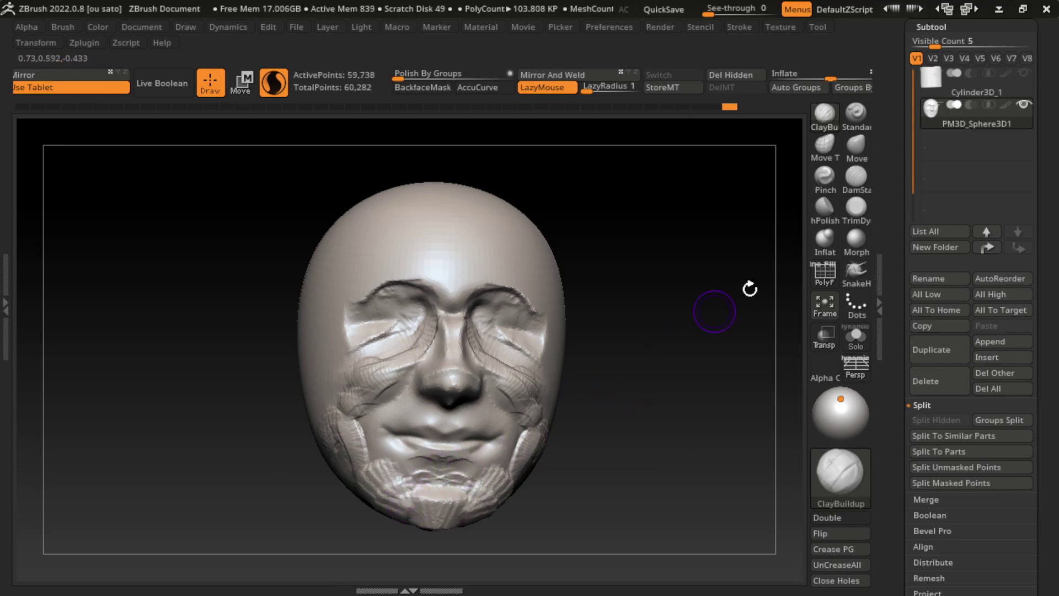
{"action": "left_click", "coordinate": [857, 113]}
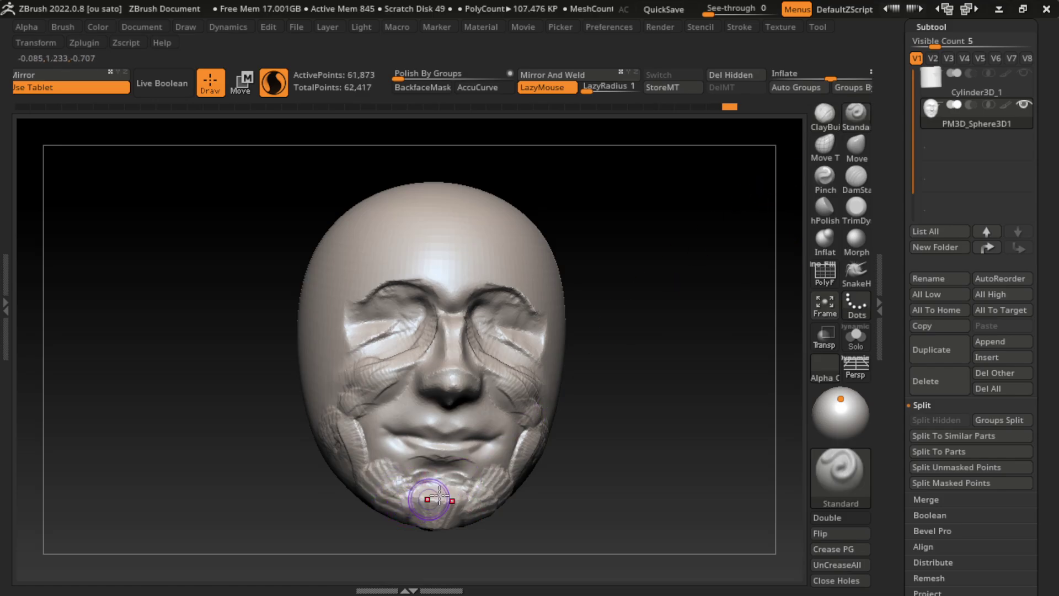
{"action": "mouse_move", "coordinate": [458, 476]}
{"action": "left_mouse_down"}
{"action": "mouse_move", "coordinate": [426, 484]}
{"action": "mouse_move", "coordinate": [453, 474]}
{"action": "left_mouse_up"}
{"action": "key", "text": "l"}
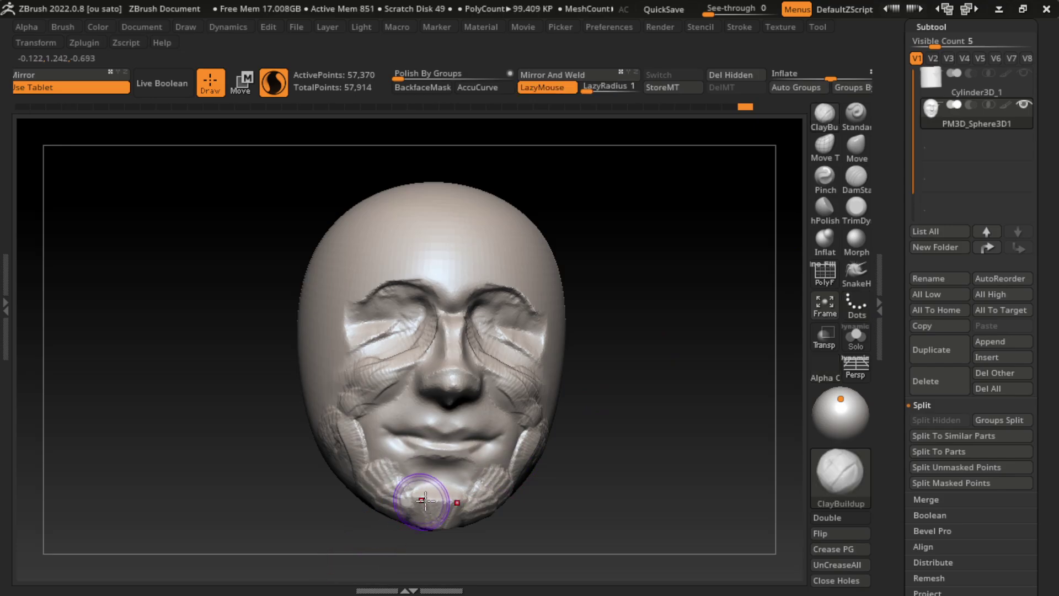
Step: Add more chin clay, then carve creases into the chin and left cheek
{"action": "left_click", "coordinate": [868, 192]}
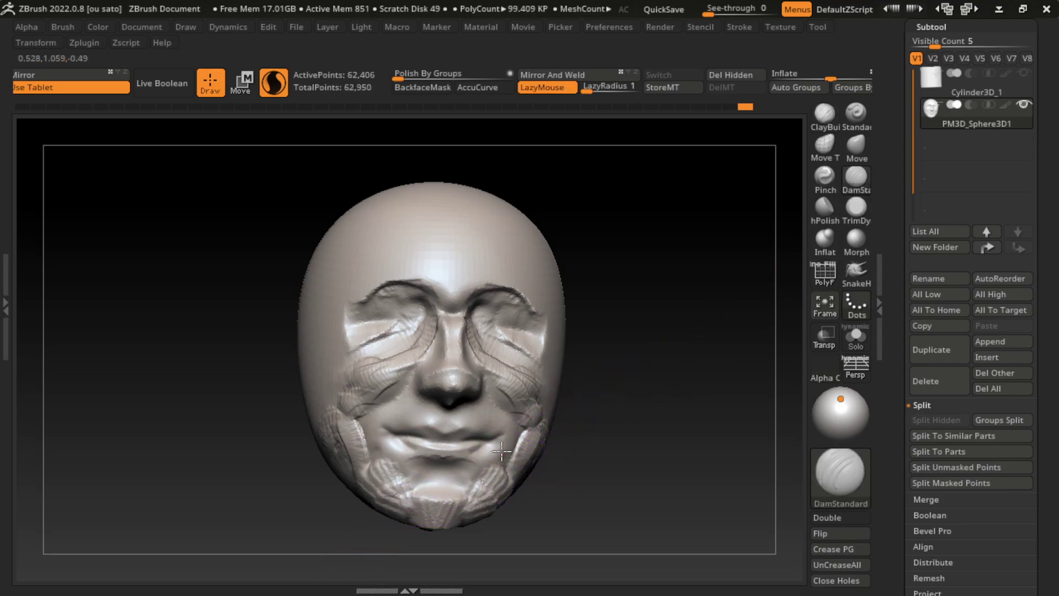
{"action": "key", "text": "ctrl+z"}
{"action": "left_click", "coordinate": [823, 135]}
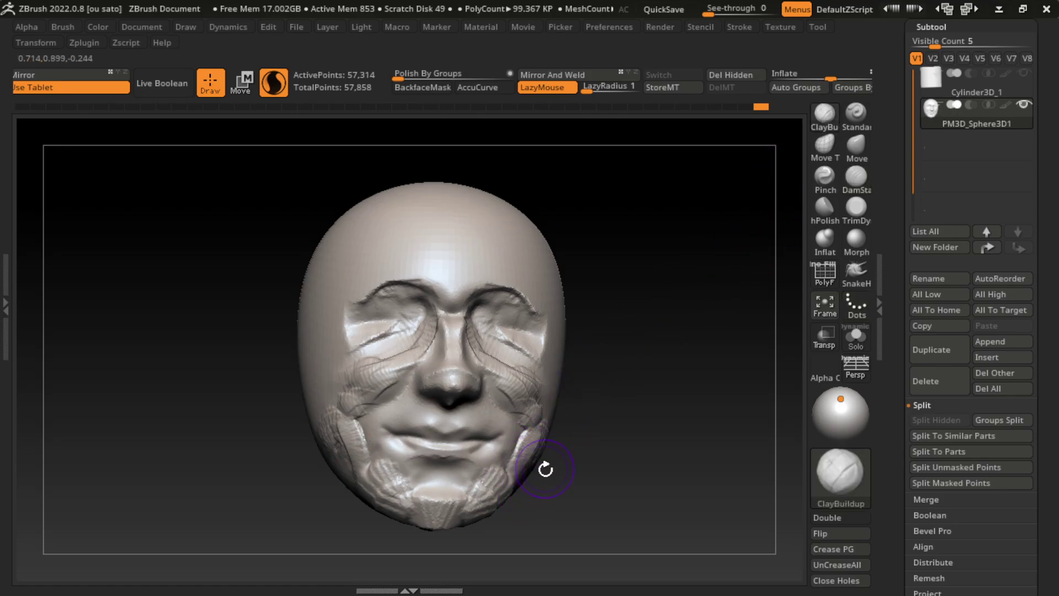
{"action": "mouse_move", "coordinate": [502, 466]}
{"action": "left_mouse_down"}
{"action": "mouse_move", "coordinate": [498, 446]}
{"action": "mouse_move", "coordinate": [535, 459]}
{"action": "left_mouse_up"}
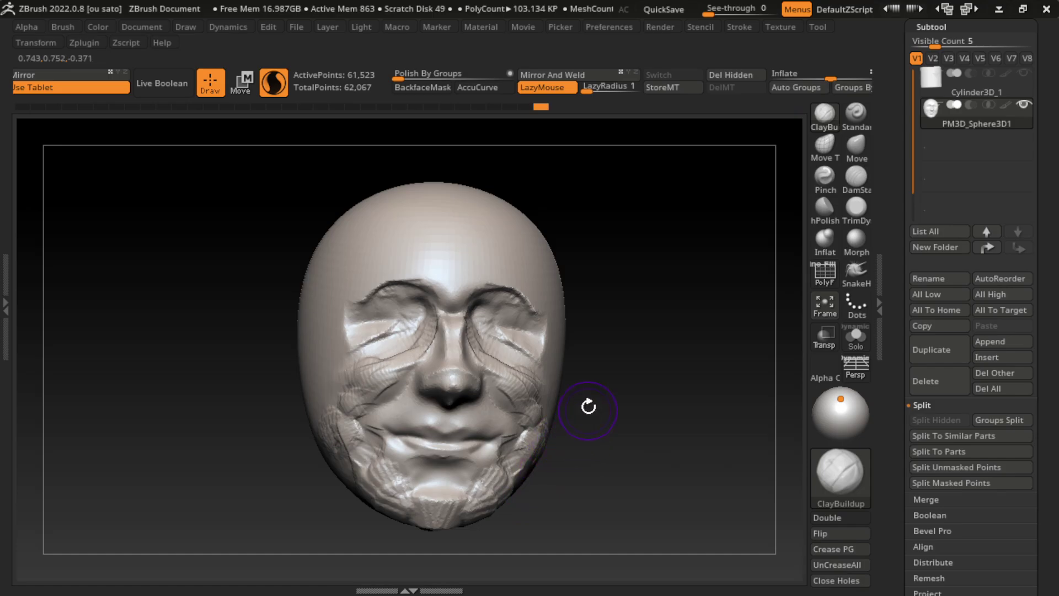
{"action": "left_click", "coordinate": [857, 176]}
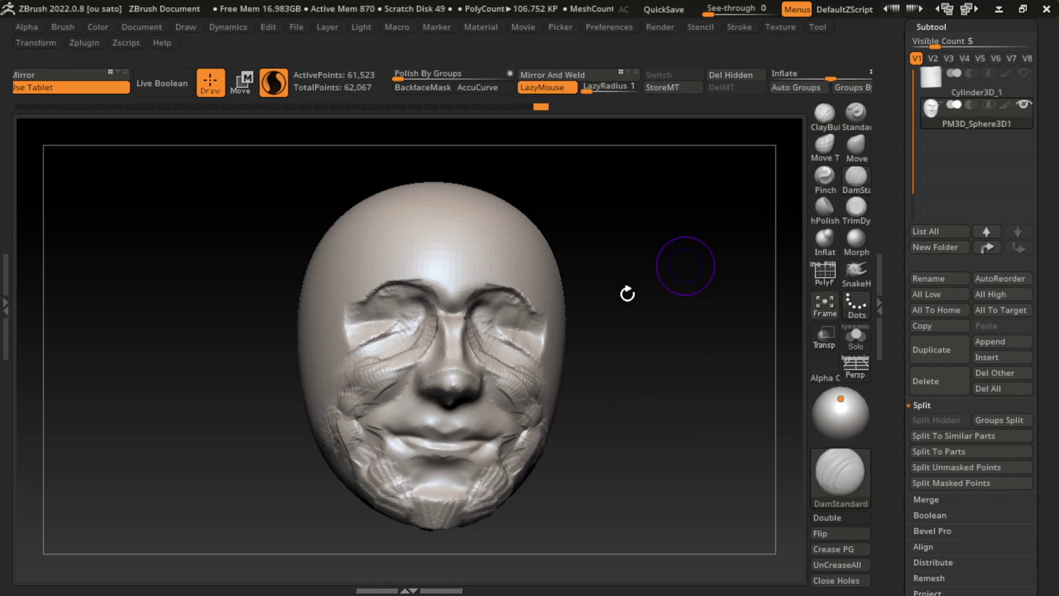
{"action": "left_click_drag", "start_coordinate": [505, 472], "coordinate": [371, 469]}
{"action": "left_click_drag", "start_coordinate": [364, 414], "coordinate": [365, 418]}
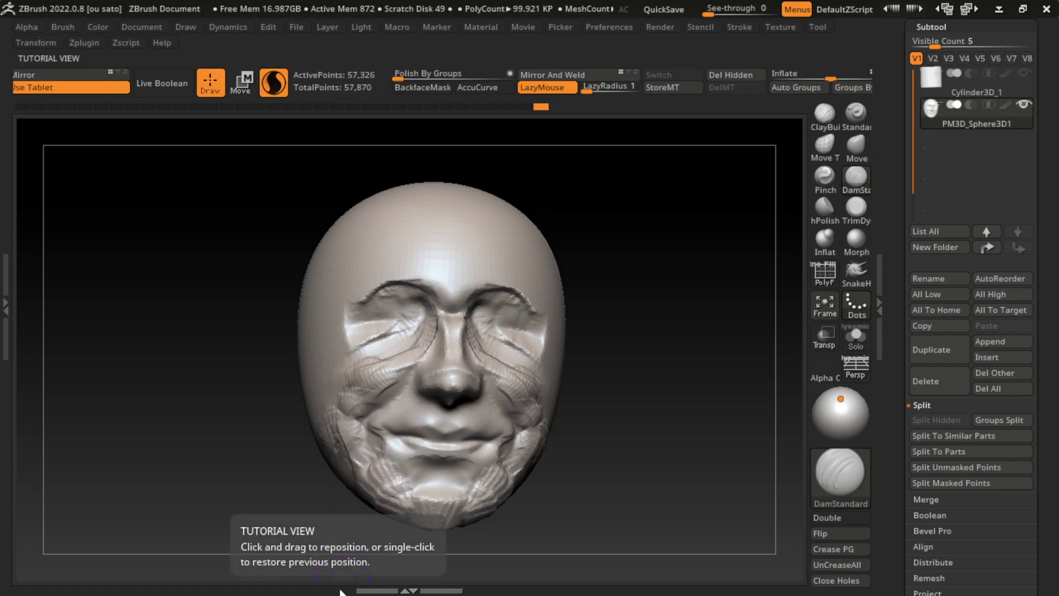
Step: Carve wrinkles into both cheeks and deepen the crease under the eye
{"action": "left_click_drag", "start_coordinate": [386, 386], "coordinate": [416, 361]}
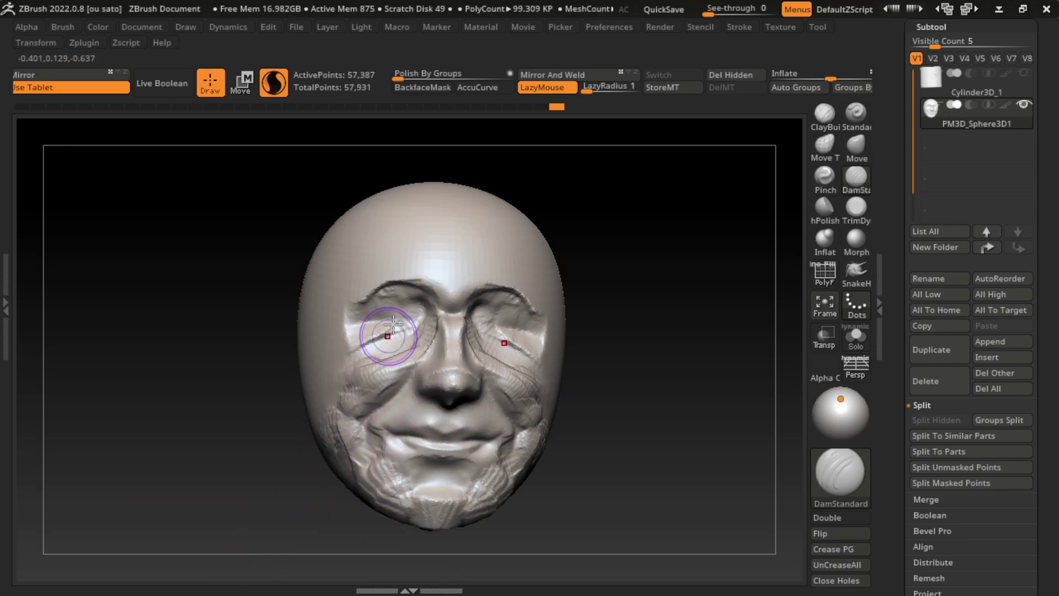
{"action": "left_click_drag", "start_coordinate": [393, 325], "coordinate": [394, 392]}
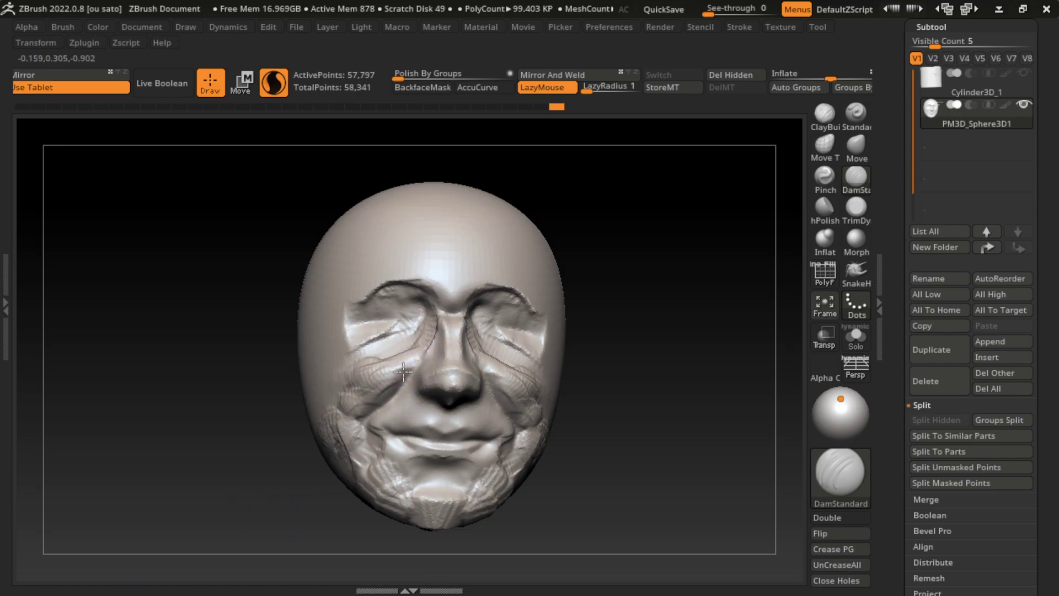
{"action": "left_click_drag", "start_coordinate": [411, 479], "coordinate": [363, 435]}
{"action": "left_click_drag", "start_coordinate": [527, 371], "coordinate": [503, 354]}
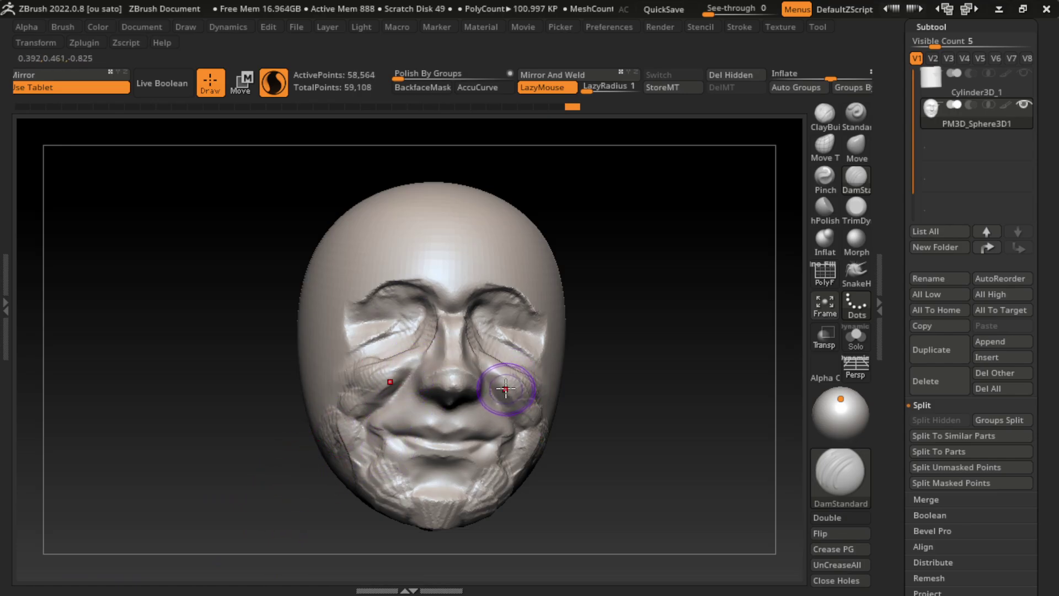
Step: Flatten the under-eye creases with TrimDynamic and reshape the brow and left cheek
{"action": "left_click", "coordinate": [856, 214]}
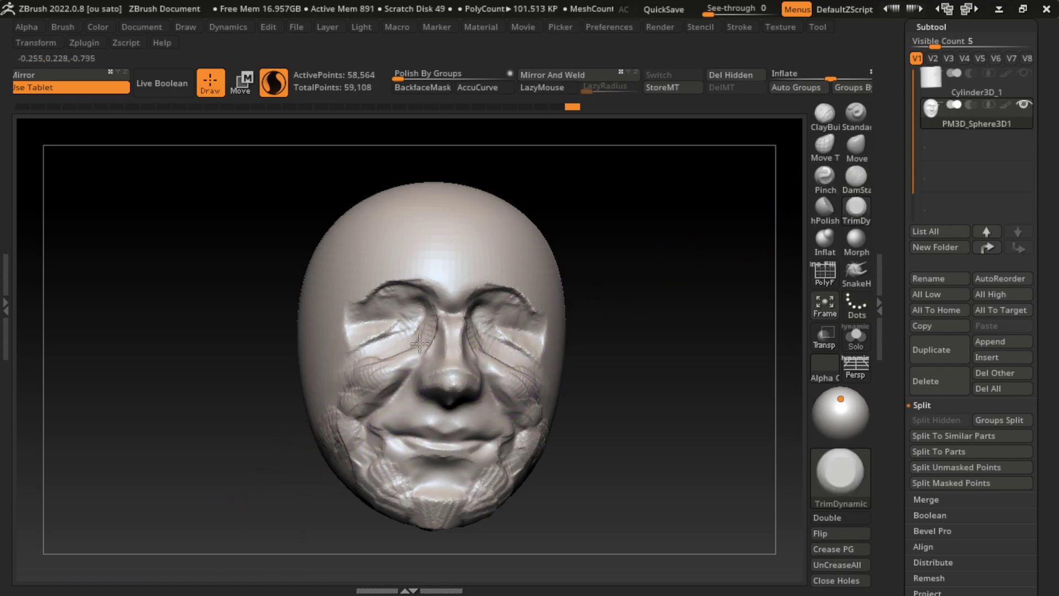
{"action": "left_click_drag", "start_coordinate": [383, 309], "coordinate": [379, 367]}
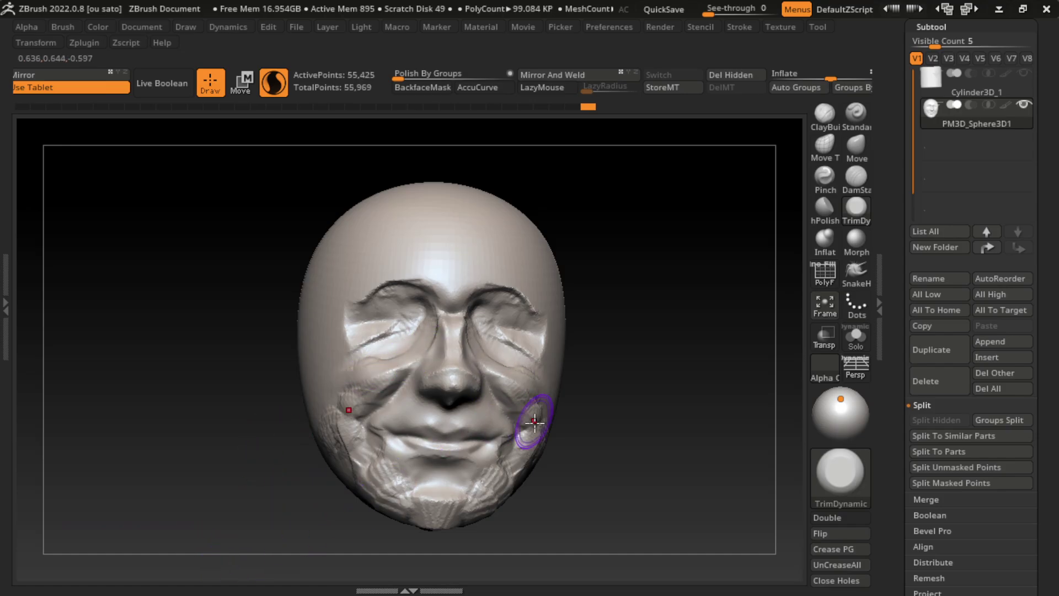
{"action": "mouse_move", "coordinate": [545, 309]}
{"action": "left_mouse_down"}
{"action": "mouse_move", "coordinate": [504, 335]}
{"action": "mouse_move", "coordinate": [488, 307]}
{"action": "mouse_move", "coordinate": [526, 349]}
{"action": "left_mouse_up"}
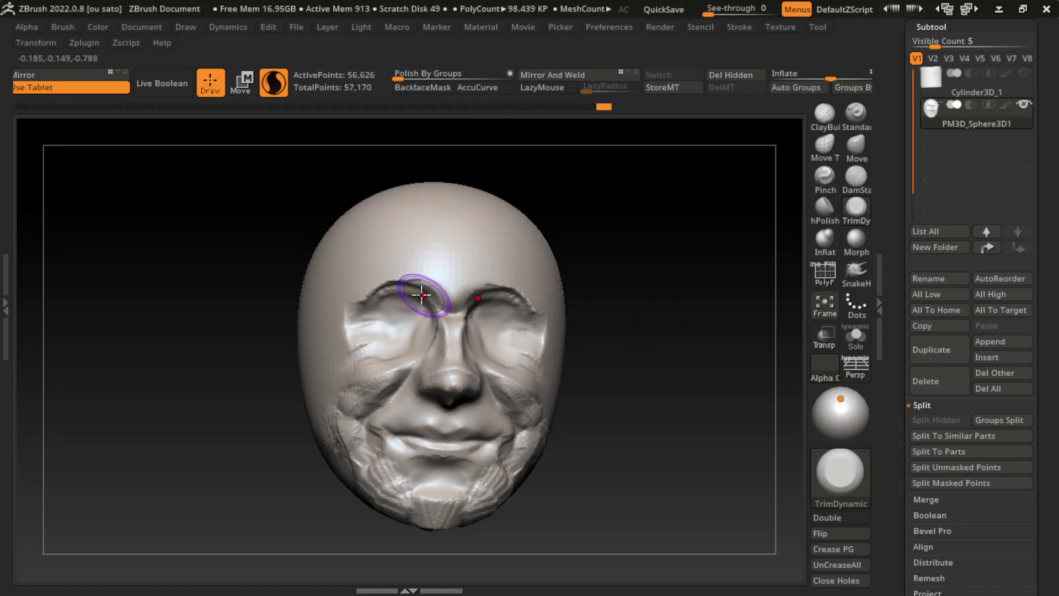
{"action": "left_click_drag", "start_coordinate": [381, 289], "coordinate": [284, 383]}
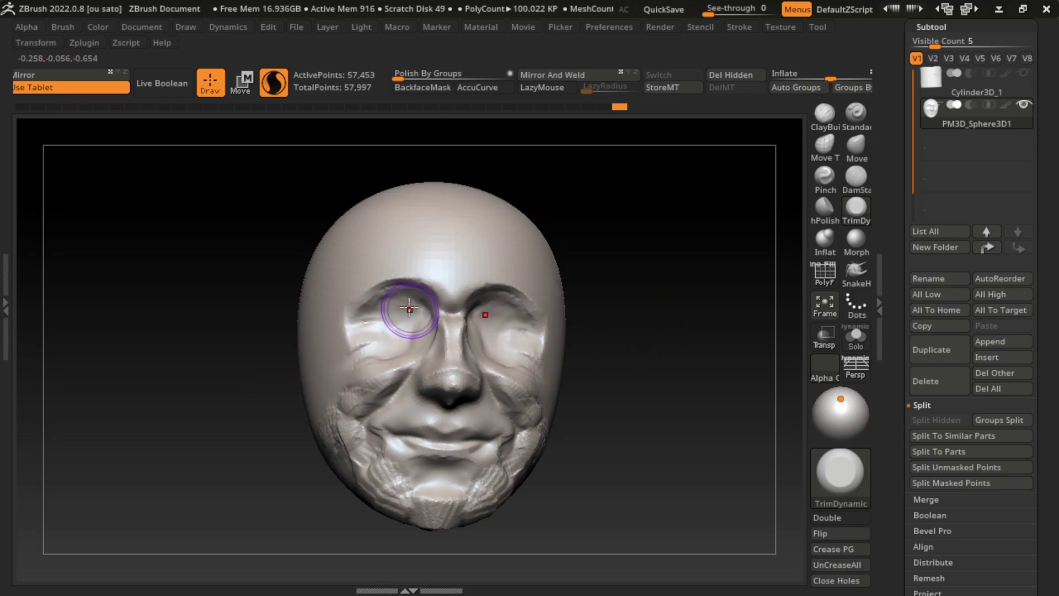
{"action": "left_click_drag", "start_coordinate": [410, 283], "coordinate": [387, 284]}
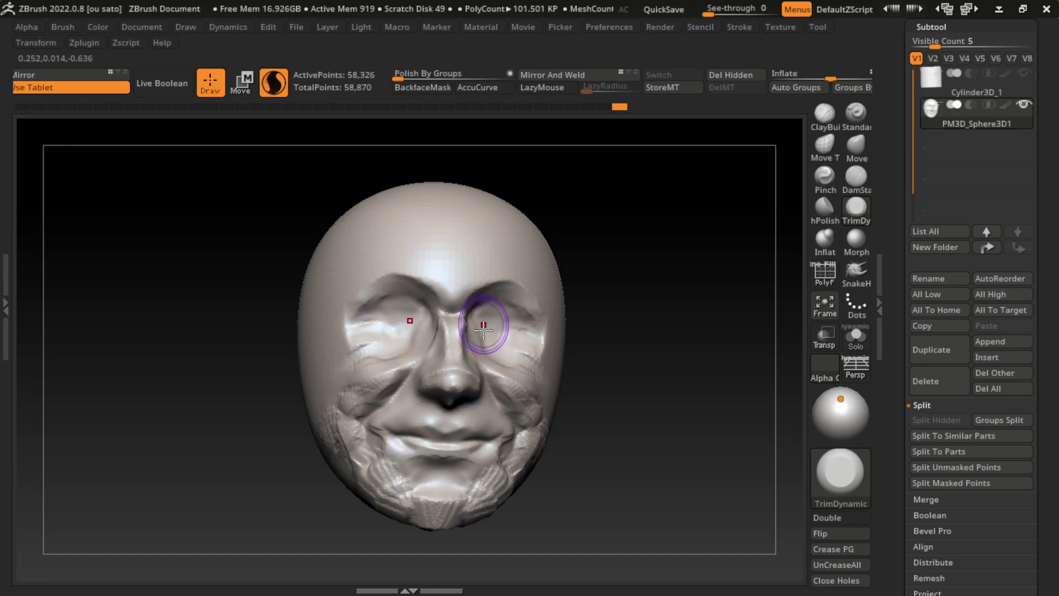
{"action": "left_click_drag", "start_coordinate": [331, 319], "coordinate": [359, 348]}
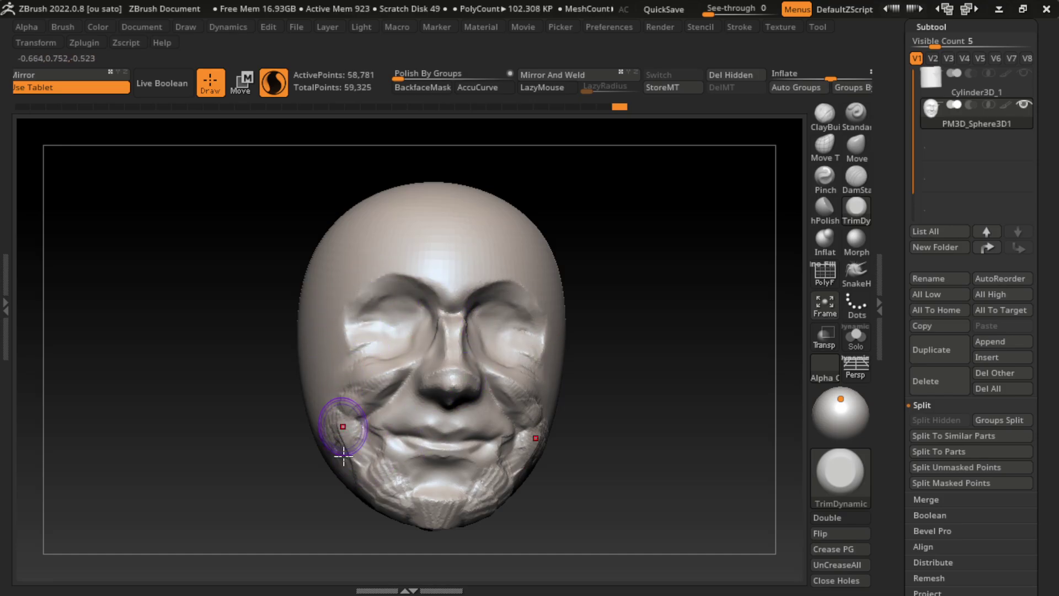
Step: Insert a sphere subtool and shrink it to eyeball size with the face see-through
{"action": "left_click", "coordinate": [1003, 356]}
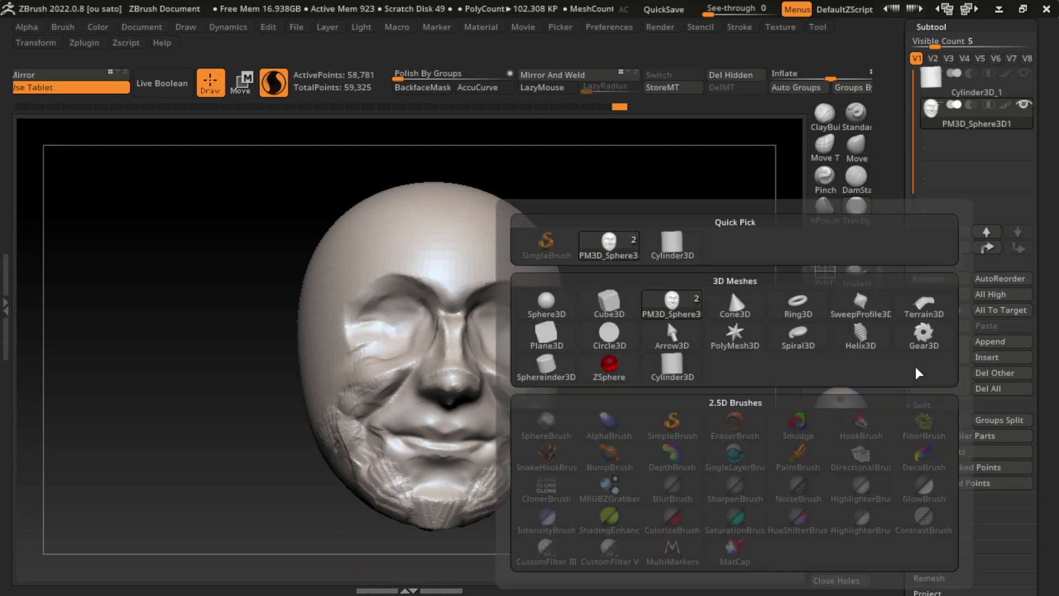
{"action": "left_click", "coordinate": [547, 303]}
{"action": "key", "text": "w"}
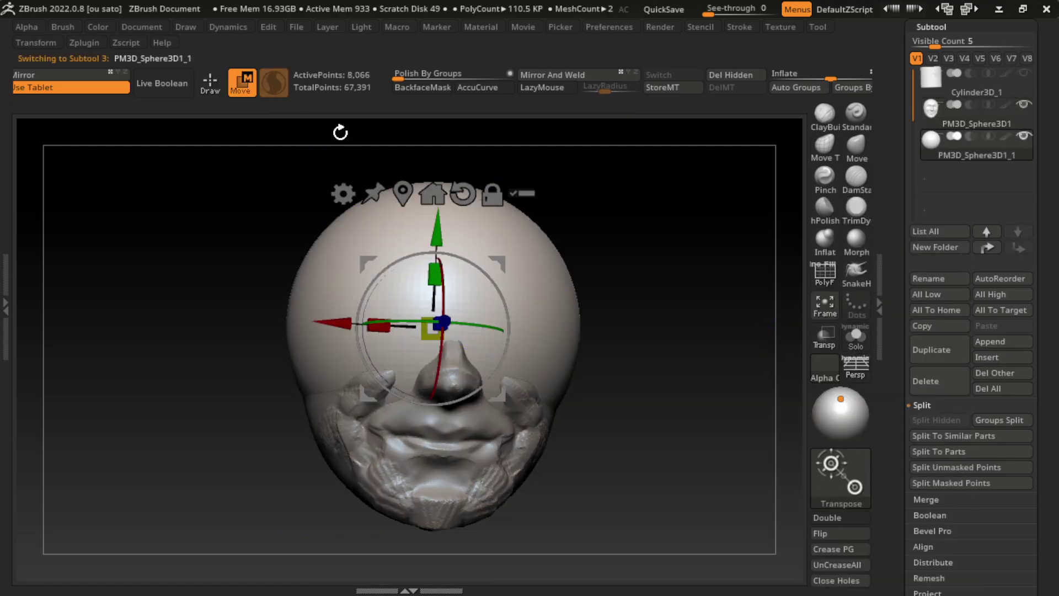
{"action": "mouse_move", "coordinate": [446, 334]}
{"action": "left_mouse_down"}
{"action": "mouse_move", "coordinate": [409, 308]}
{"action": "mouse_move", "coordinate": [449, 309]}
{"action": "left_mouse_up"}
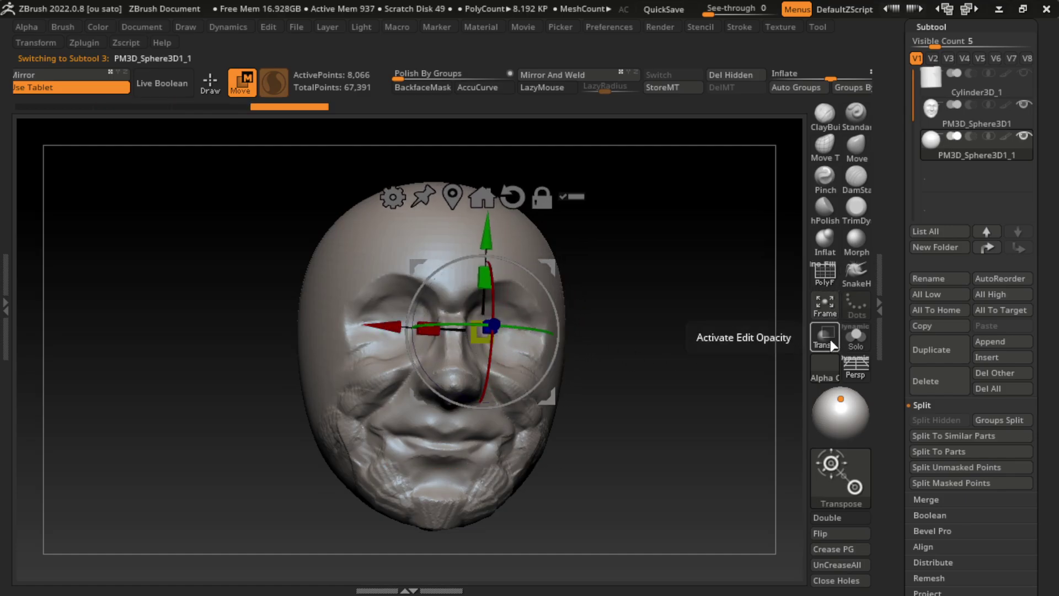
{"action": "left_click", "coordinate": [833, 330]}
{"action": "mouse_move", "coordinate": [480, 334]}
{"action": "left_mouse_down"}
{"action": "mouse_move", "coordinate": [454, 303]}
{"action": "mouse_move", "coordinate": [512, 314]}
{"action": "mouse_move", "coordinate": [539, 296]}
{"action": "mouse_move", "coordinate": [509, 303]}
{"action": "mouse_move", "coordinate": [510, 314]}
{"action": "left_mouse_up"}
{"action": "key", "text": "ctrl+z"}
Step: Mirror the eyeball, make the face opaque, then move the eyes closer and deeper into the sockets
{"action": "left_click", "coordinate": [551, 75]}
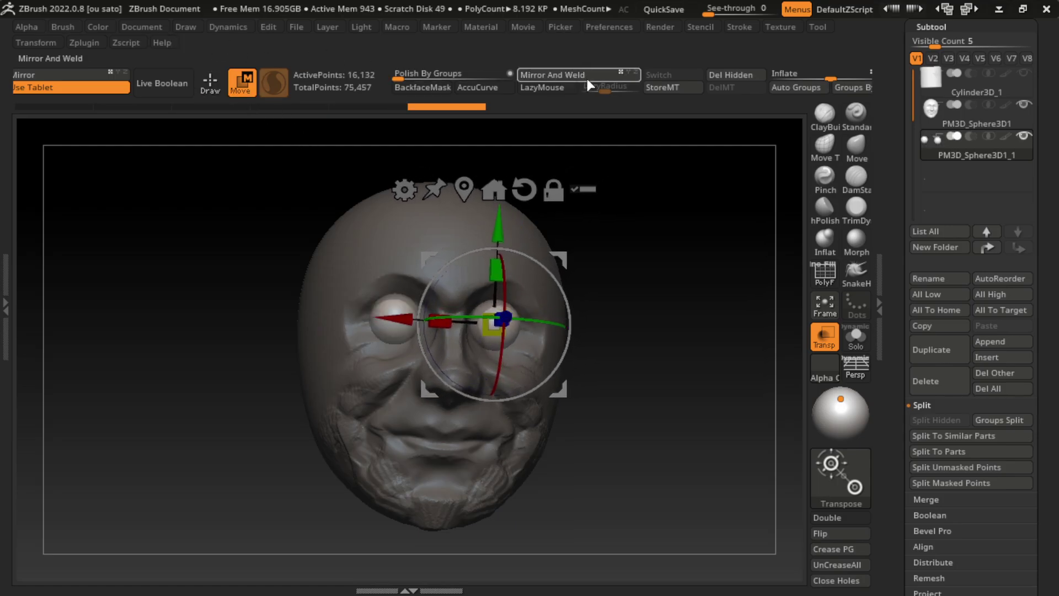
{"action": "left_click", "coordinate": [142, 27]}
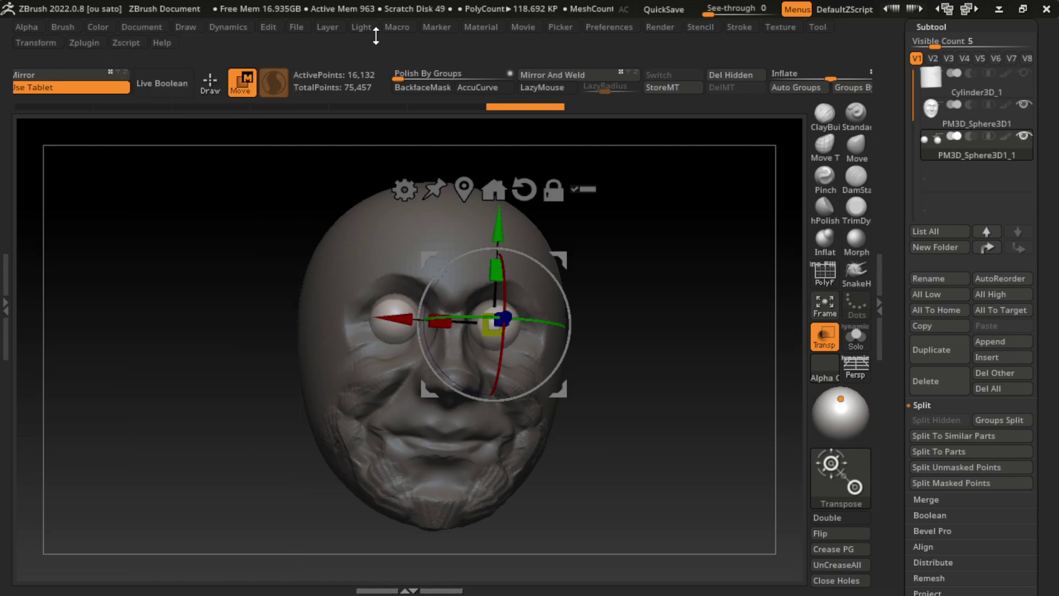
{"action": "left_click", "coordinate": [824, 336]}
{"action": "left_click_drag", "start_coordinate": [725, 290], "coordinate": [555, 290]}
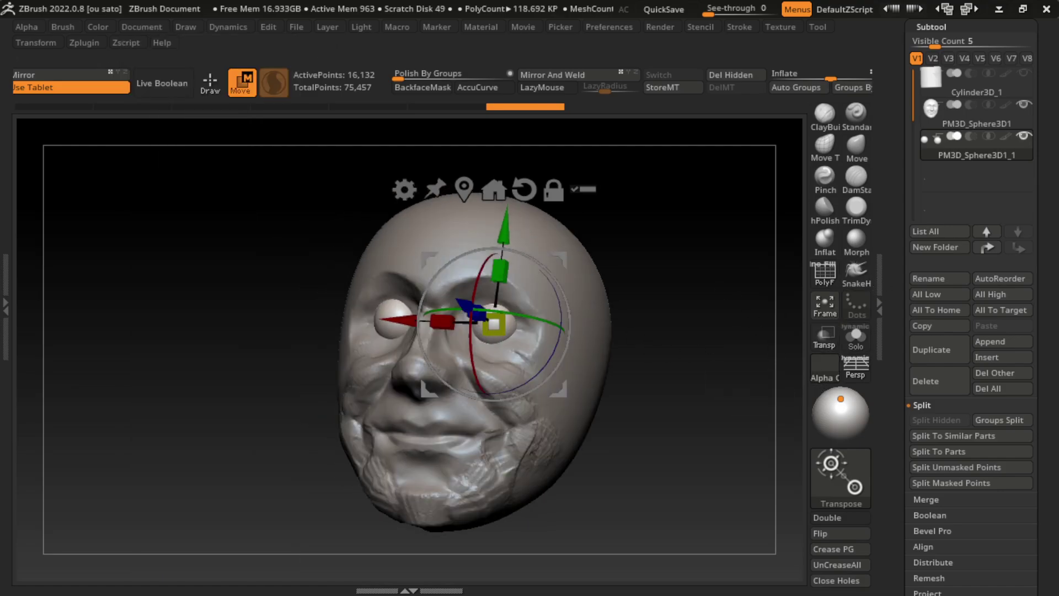
{"action": "mouse_move", "coordinate": [289, 107]}
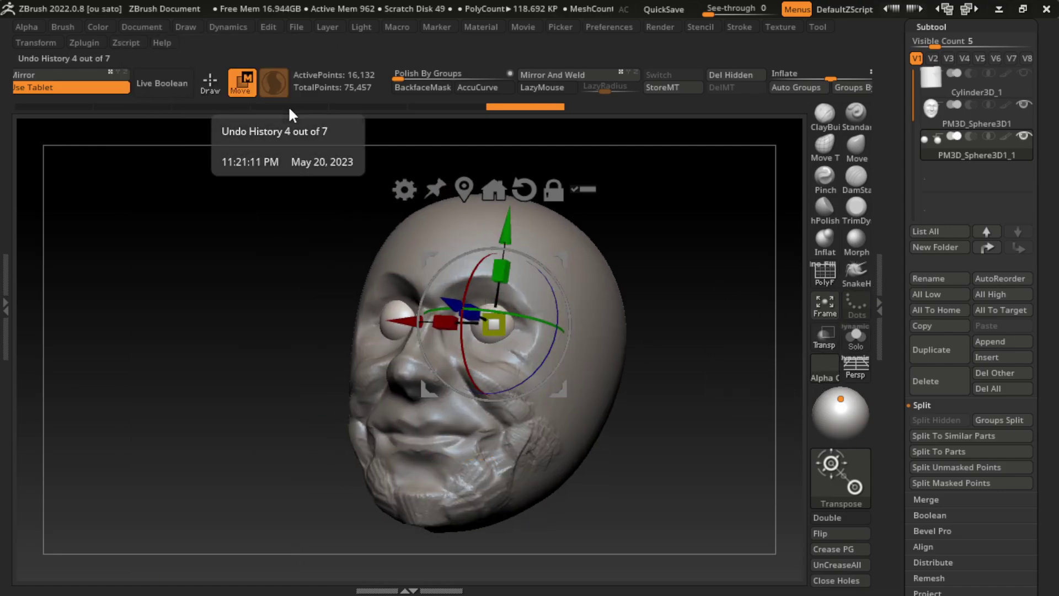
{"action": "left_click", "coordinate": [138, 27]}
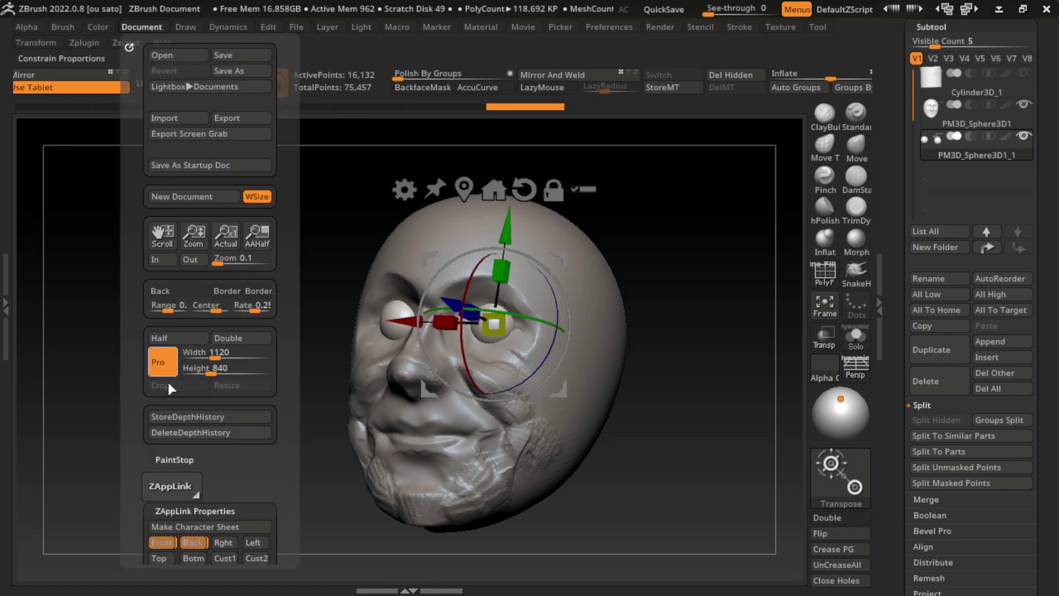
{"action": "left_click", "coordinate": [171, 543]}
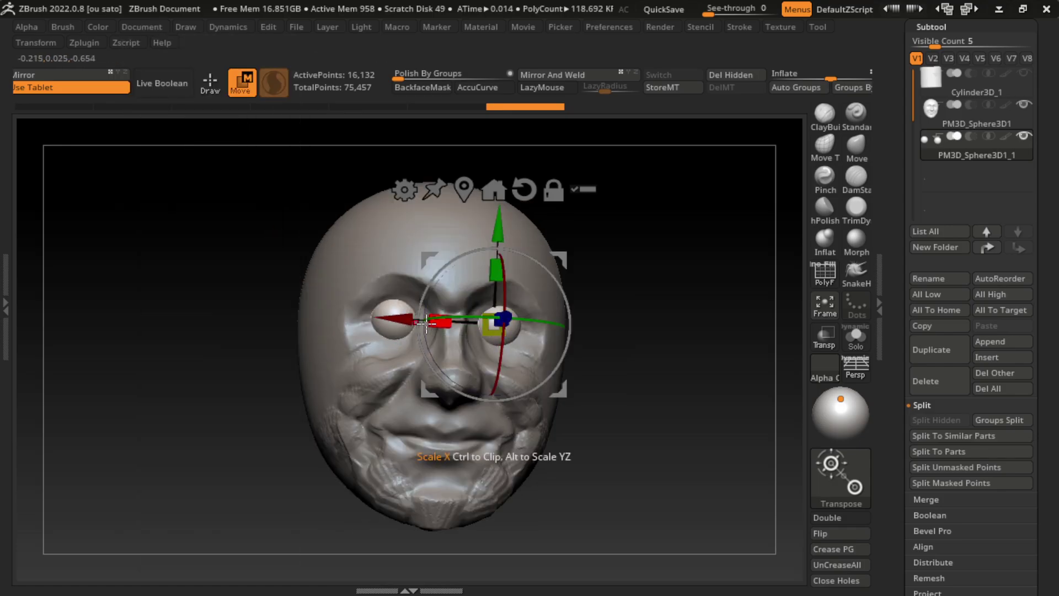
{"action": "mouse_move", "coordinate": [426, 322]}
{"action": "left_mouse_down"}
{"action": "mouse_move", "coordinate": [402, 319]}
{"action": "mouse_move", "coordinate": [474, 269]}
{"action": "left_mouse_up"}
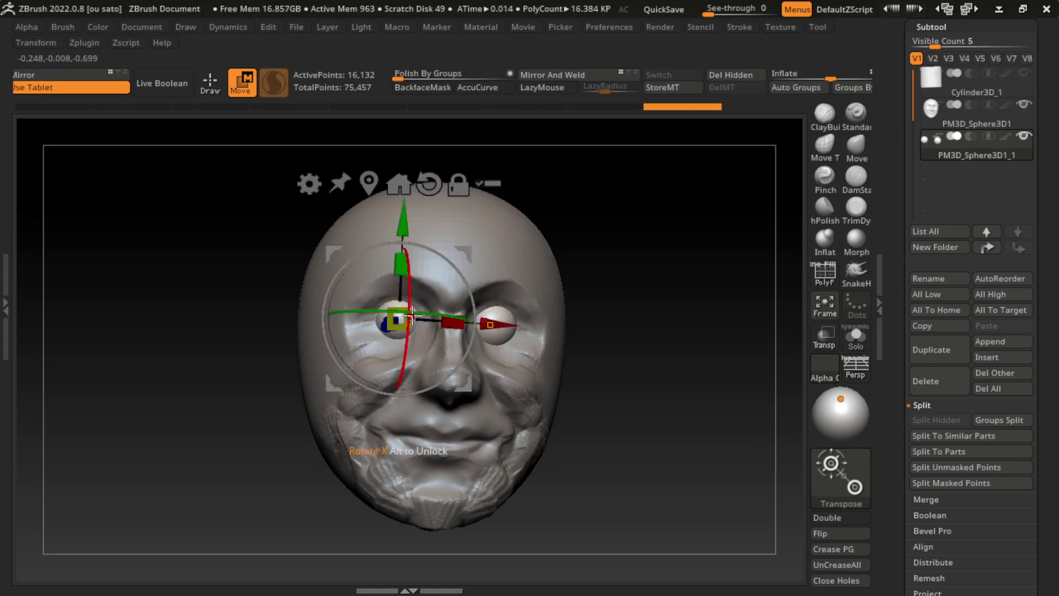
{"action": "left_click_drag", "start_coordinate": [380, 331], "coordinate": [386, 353]}
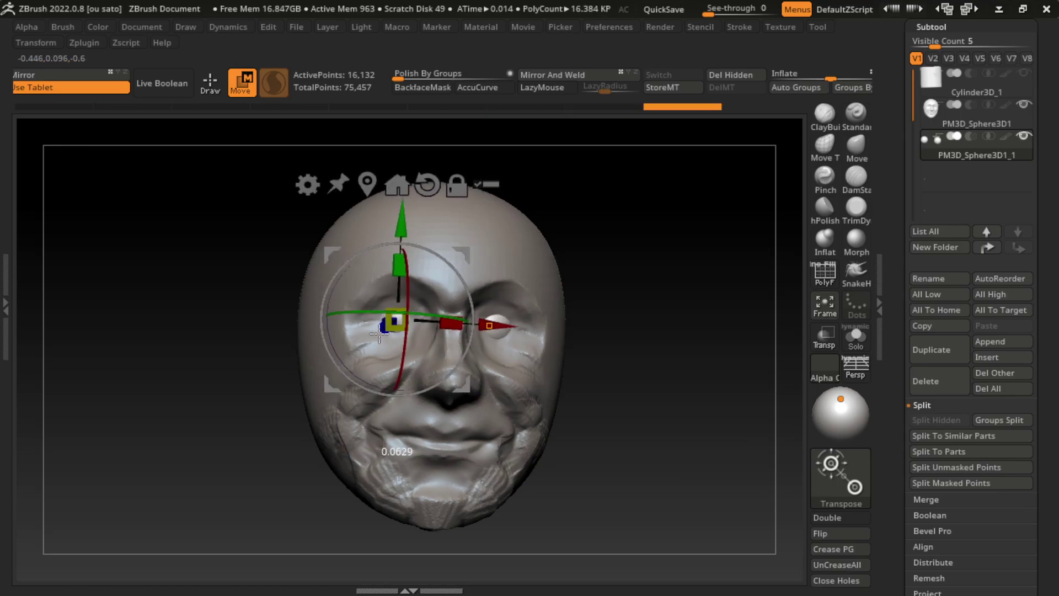
Step: Build up clay lids over the eyes with ClayBuildup, symmetry on
{"action": "key", "text": "q"}
{"action": "left_click", "coordinate": [442, 371], "text": "alt"}
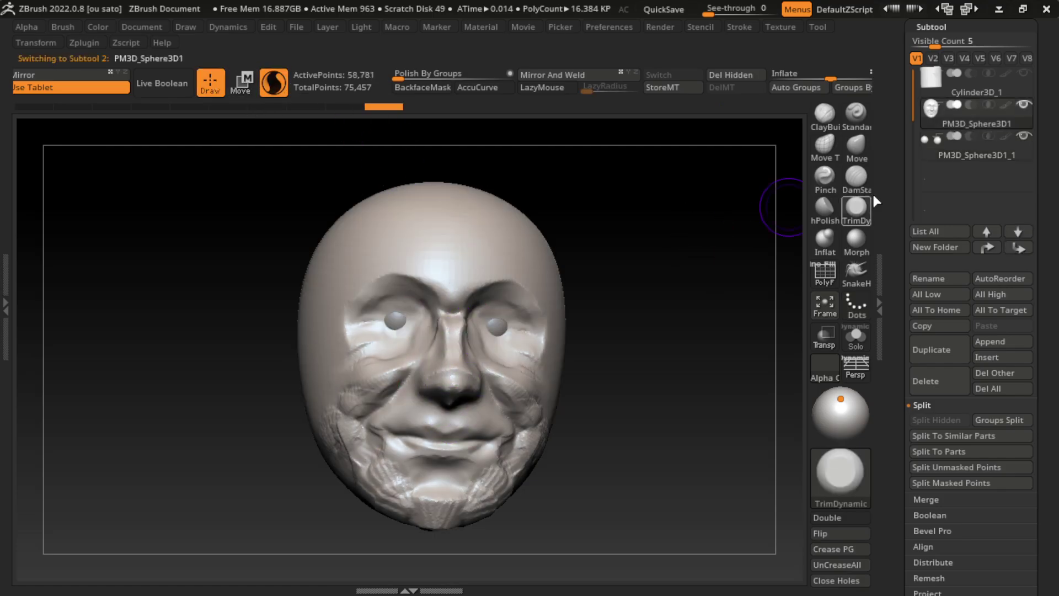
{"action": "left_click", "coordinate": [859, 190]}
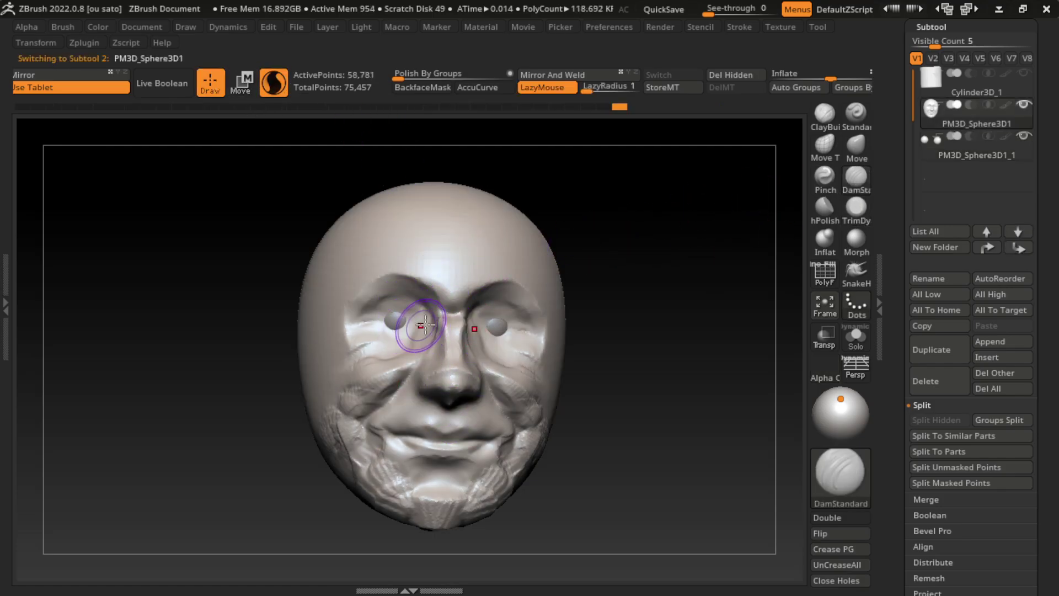
{"action": "key", "text": "b"}
{"action": "key", "text": "c"}
{"action": "key", "text": "b"}
{"action": "left_click_drag", "start_coordinate": [385, 323], "coordinate": [393, 322]}
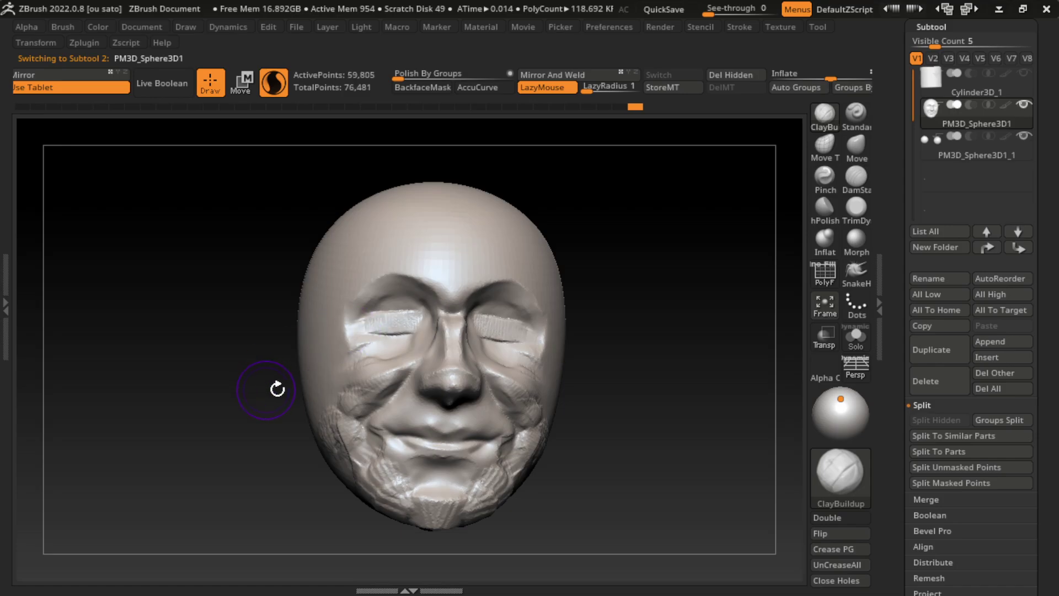
Step: Carve the eye slits and refine both eye openings with DamStandard
{"action": "left_click", "coordinate": [857, 177]}
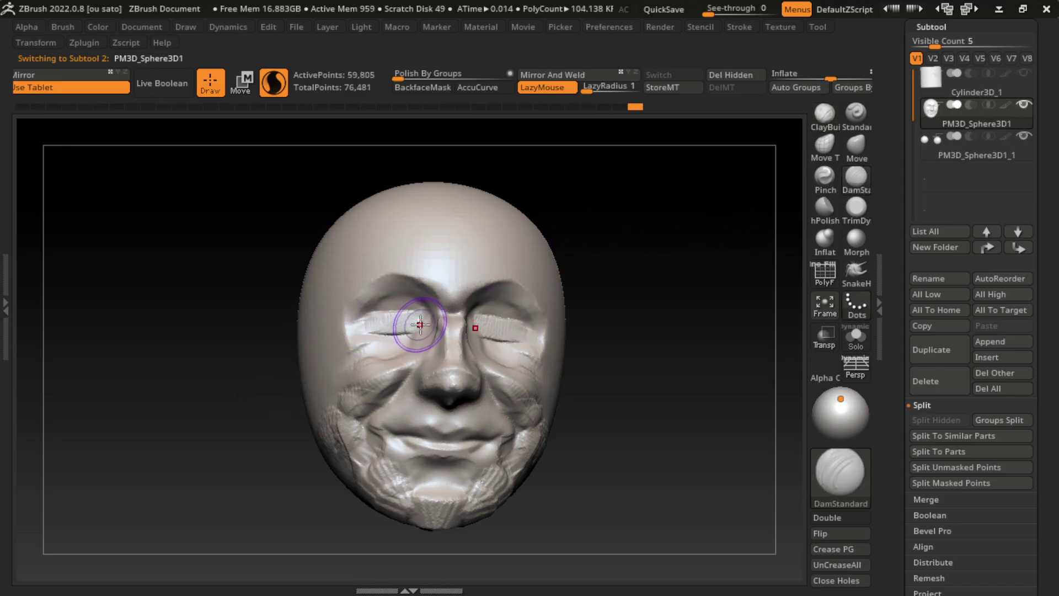
{"action": "mouse_move", "coordinate": [343, 337]}
{"action": "left_mouse_down"}
{"action": "mouse_move", "coordinate": [410, 325]}
{"action": "mouse_move", "coordinate": [400, 323]}
{"action": "left_mouse_up"}
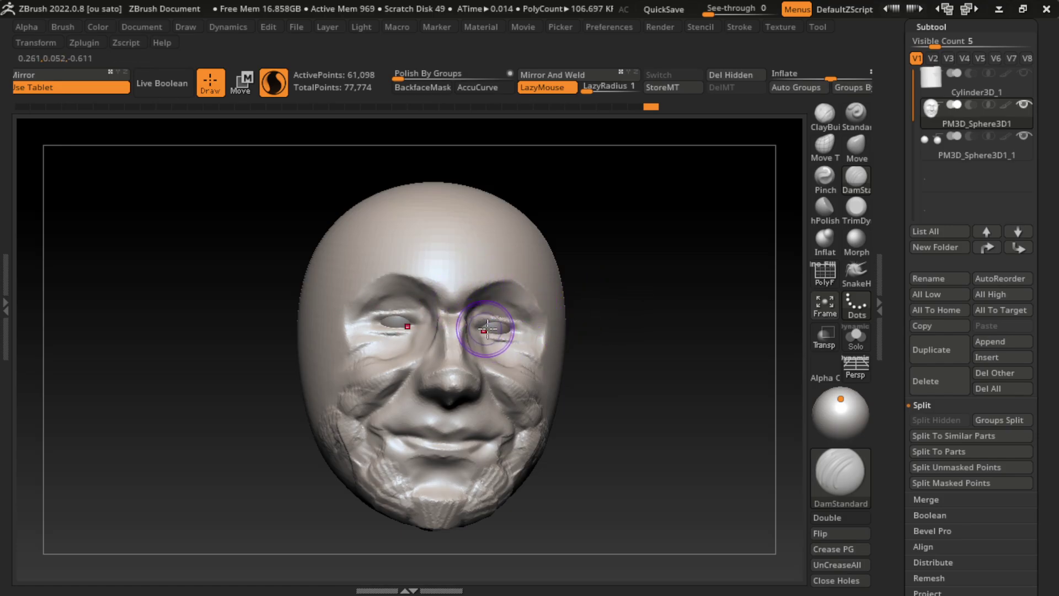
{"action": "mouse_move", "coordinate": [507, 312]}
{"action": "left_mouse_down"}
{"action": "mouse_move", "coordinate": [500, 323]}
{"action": "mouse_move", "coordinate": [494, 313]}
{"action": "mouse_move", "coordinate": [516, 319]}
{"action": "left_mouse_up"}
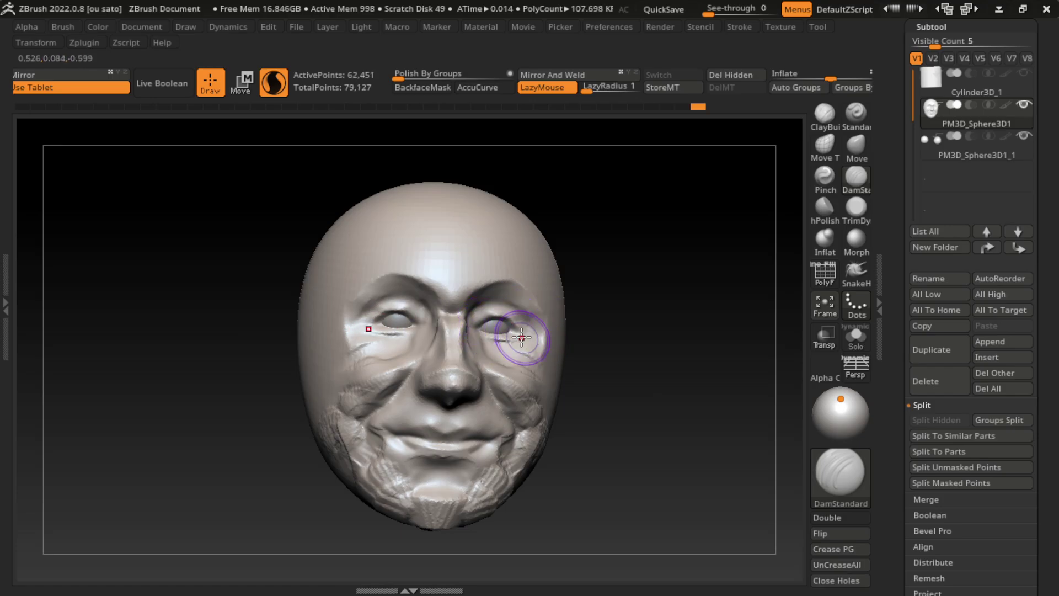
{"action": "left_click_drag", "start_coordinate": [367, 331], "coordinate": [386, 323]}
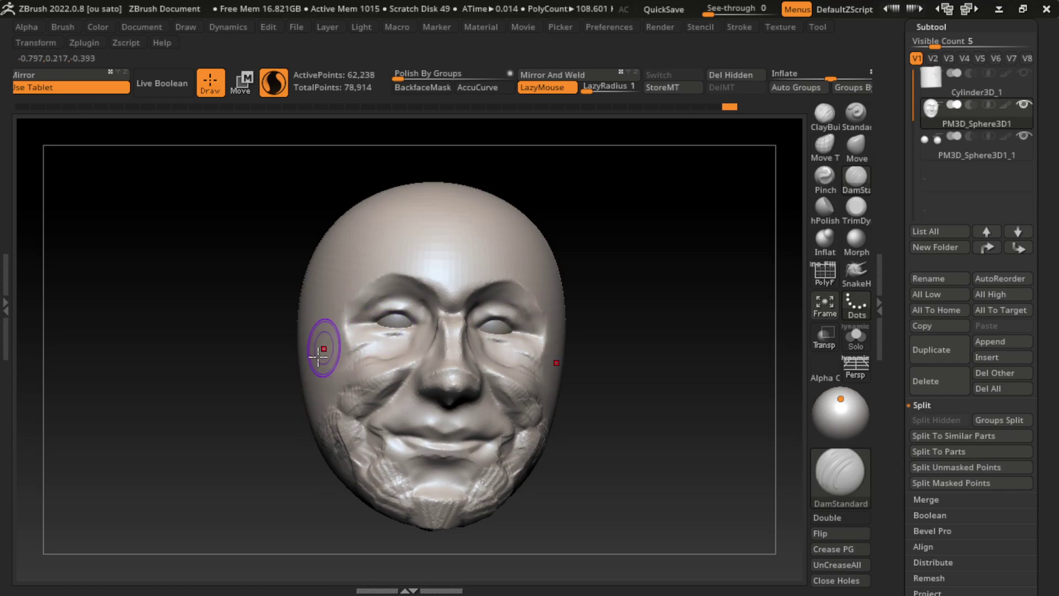
Step: Flatten the forehead with TrimDynamic from a front view
{"action": "key", "text": "f"}
{"action": "key", "text": "s"}
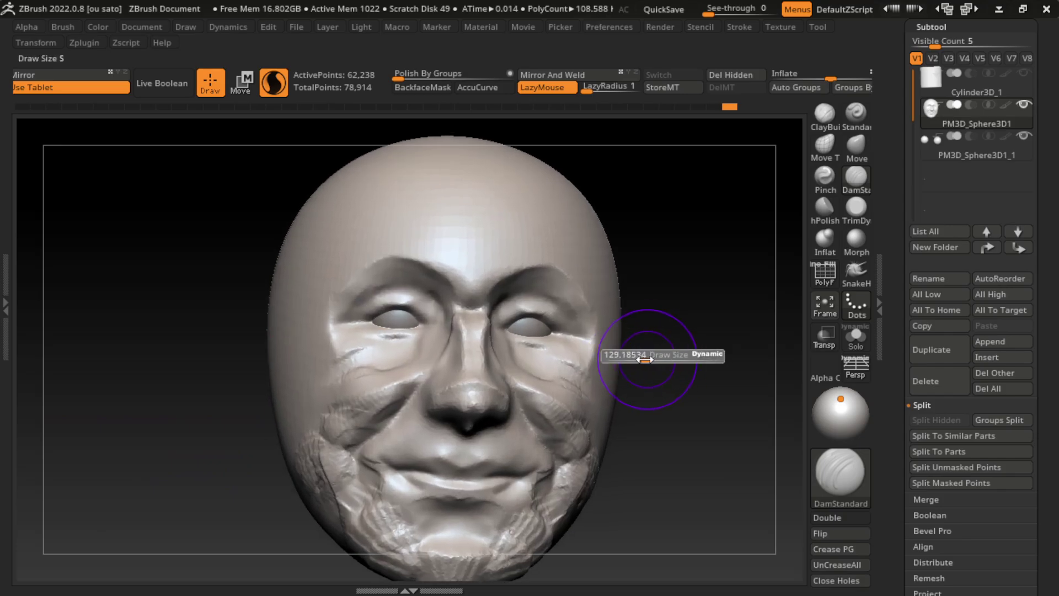
{"action": "left_click", "coordinate": [827, 112]}
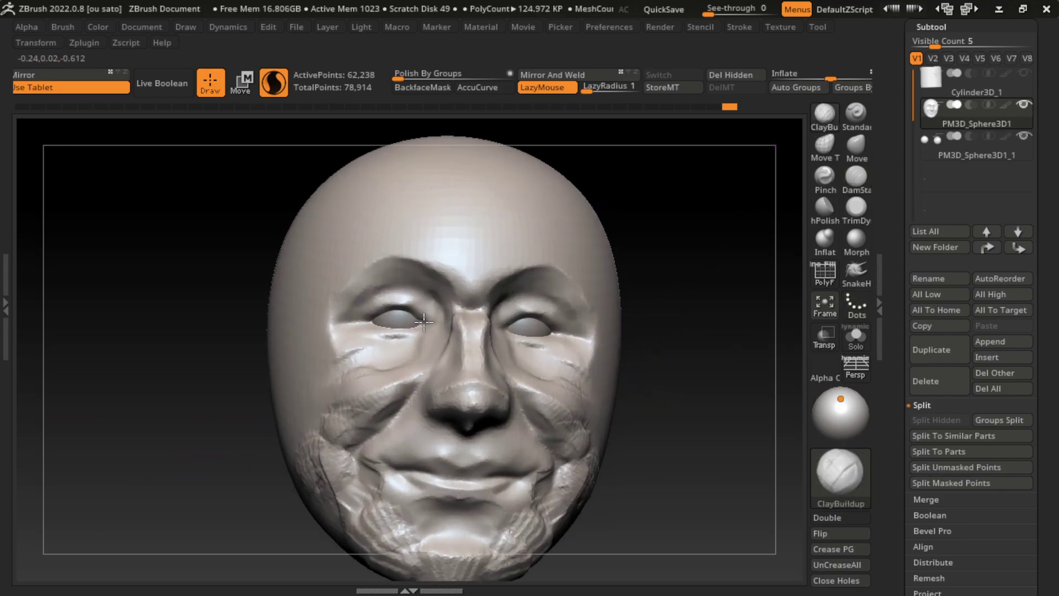
{"action": "key", "text": "s"}
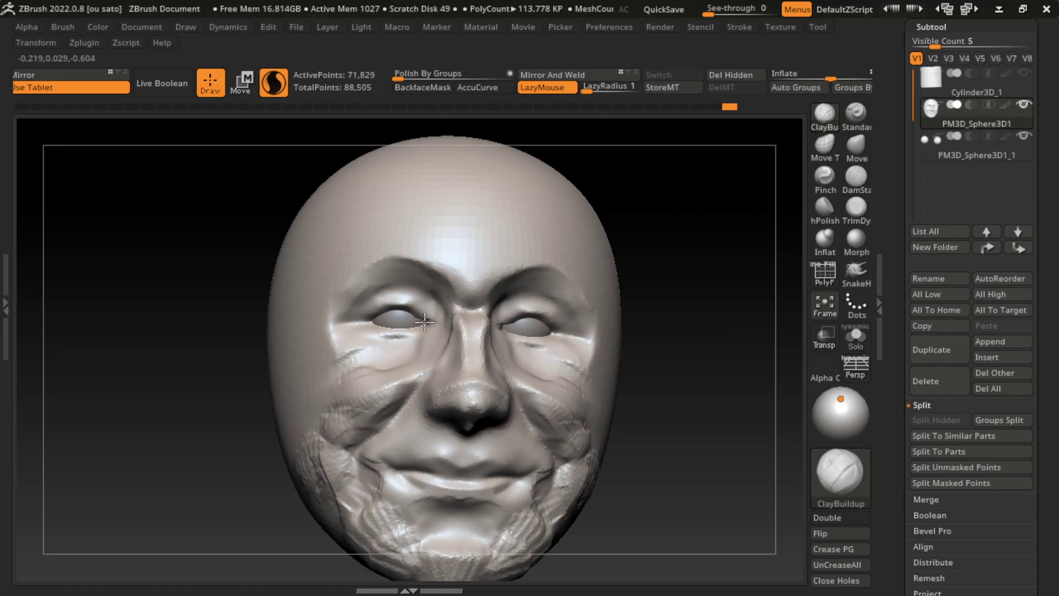
{"action": "key", "text": "ctrl+z"}
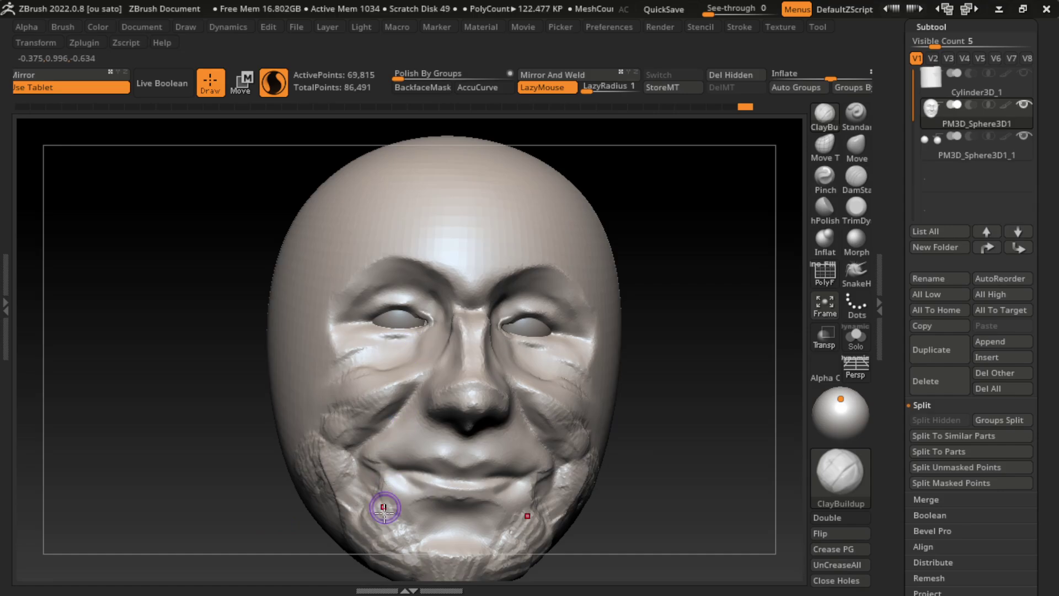
{"action": "left_click", "coordinate": [142, 26]}
{"action": "left_click", "coordinate": [162, 543]}
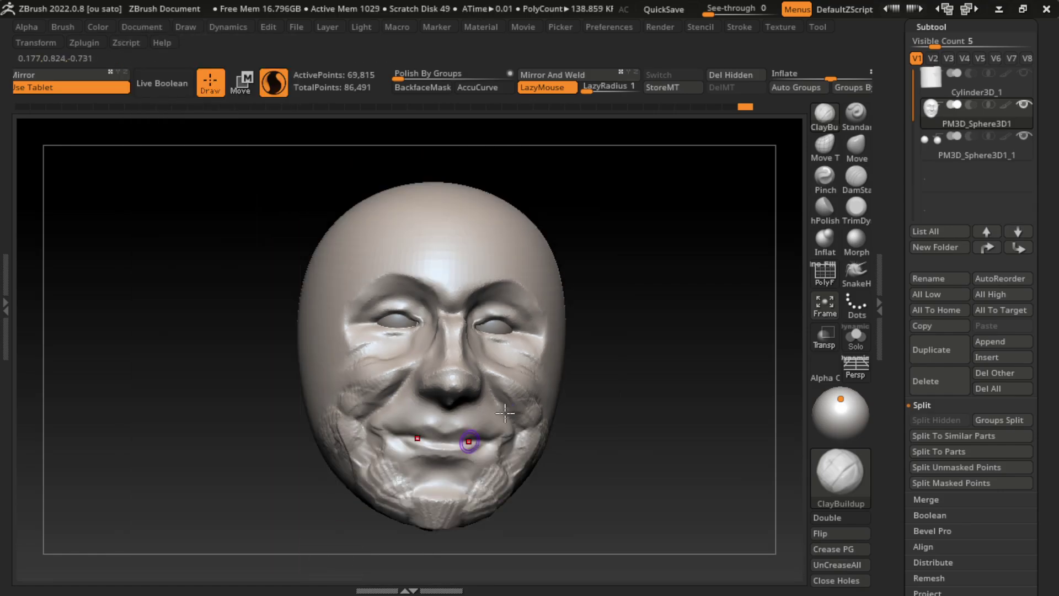
{"action": "key", "text": "s"}
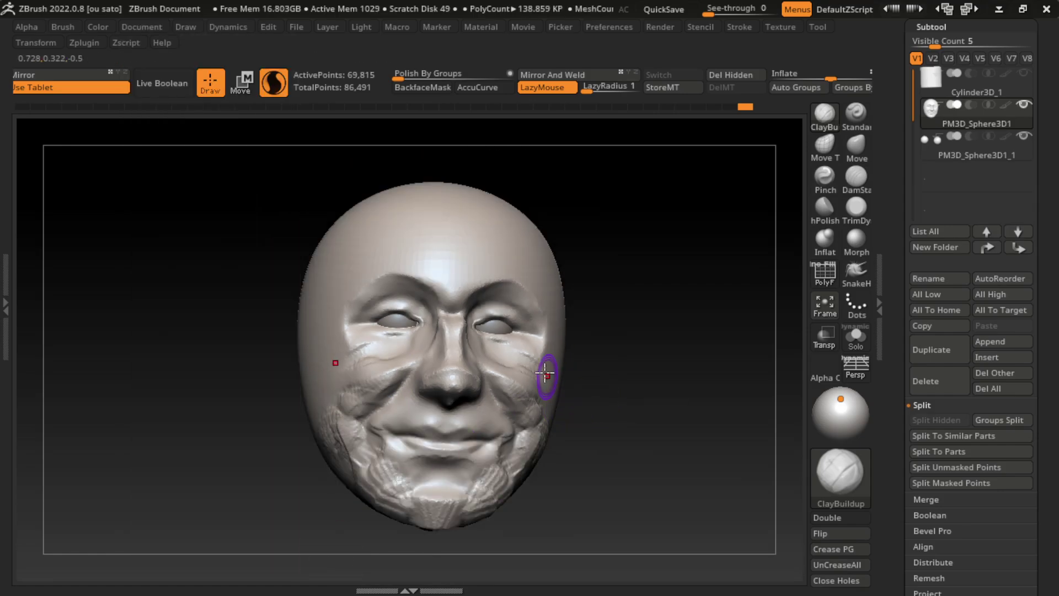
{"action": "left_click", "coordinate": [845, 216]}
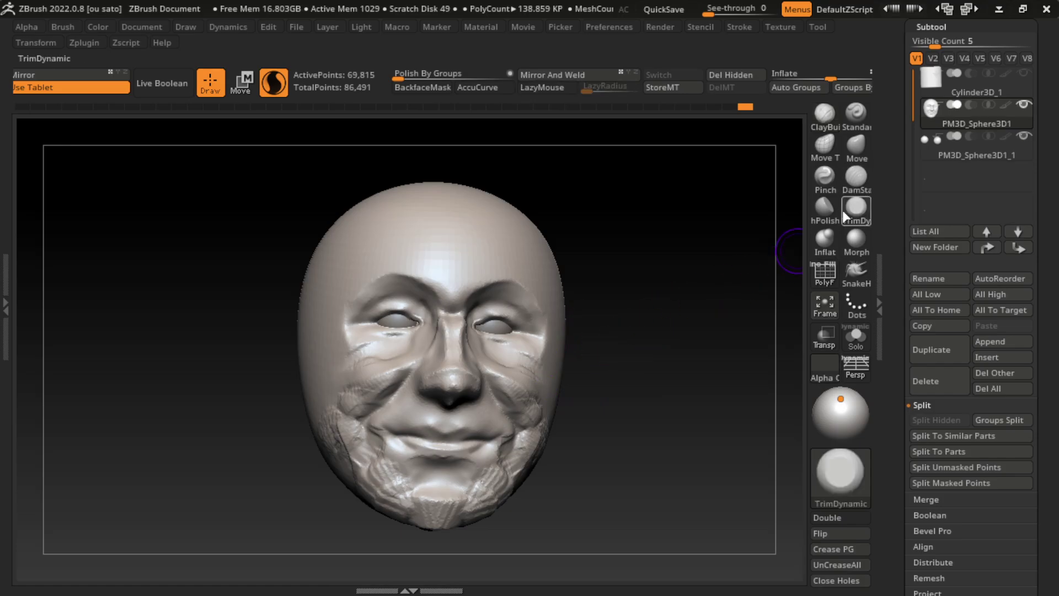
{"action": "left_click", "coordinate": [451, 292]}
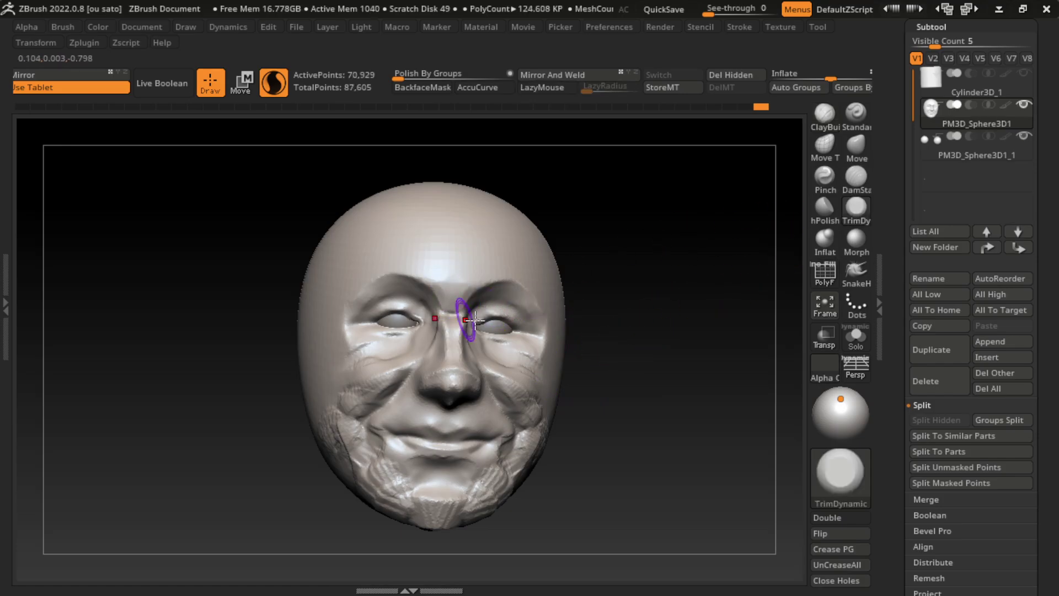
Step: Sculpt mirrored skin folds and puffier lower lids around the right eye with Standard
{"action": "key", "text": "s"}
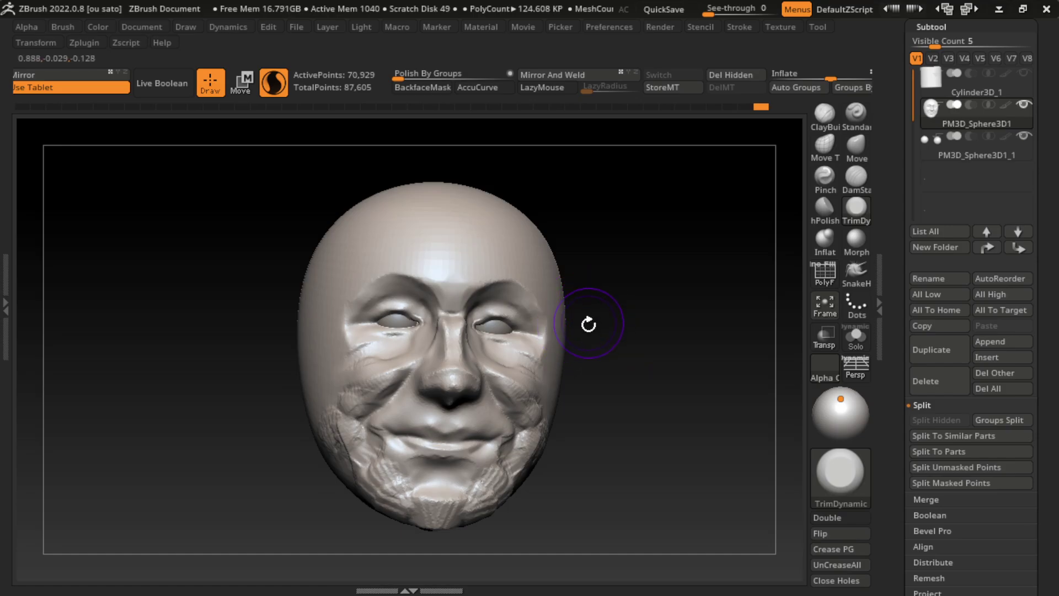
{"action": "left_click", "coordinate": [857, 184]}
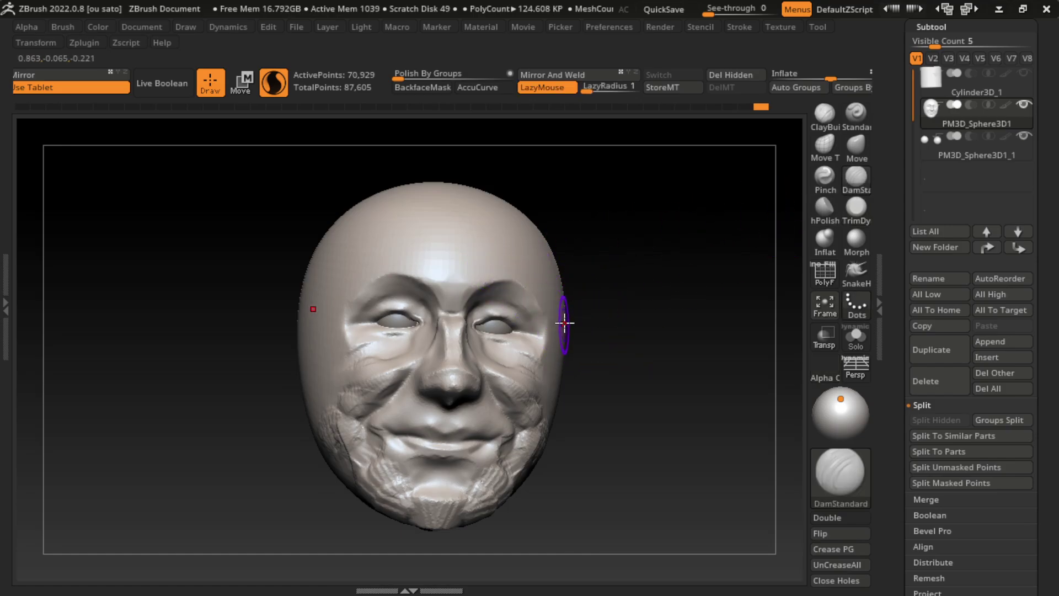
{"action": "left_click", "coordinate": [856, 114]}
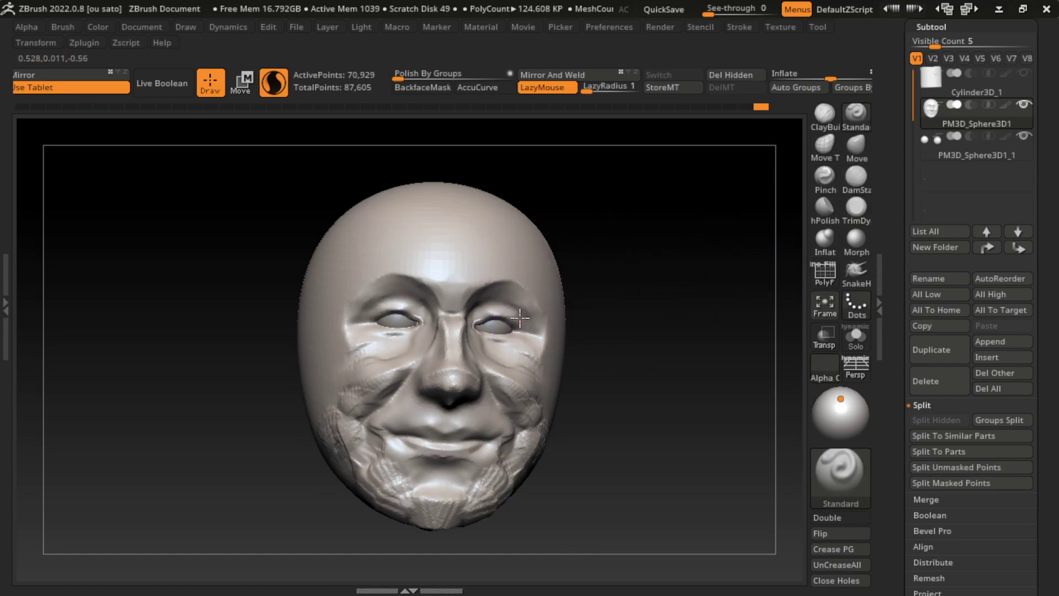
{"action": "mouse_move", "coordinate": [520, 318]}
{"action": "left_mouse_down"}
{"action": "mouse_move", "coordinate": [486, 323]}
{"action": "mouse_move", "coordinate": [474, 348]}
{"action": "left_mouse_up"}
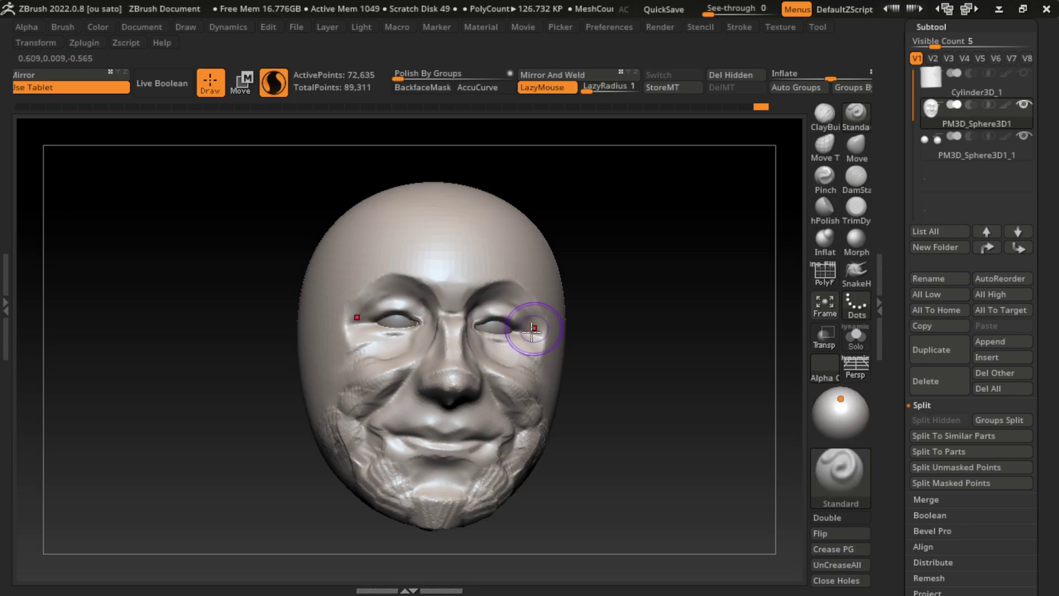
{"action": "mouse_move", "coordinate": [532, 330]}
{"action": "left_mouse_down"}
{"action": "mouse_move", "coordinate": [529, 320]}
{"action": "mouse_move", "coordinate": [509, 352]}
{"action": "mouse_move", "coordinate": [508, 304]}
{"action": "mouse_move", "coordinate": [532, 354]}
{"action": "mouse_move", "coordinate": [498, 342]}
{"action": "mouse_move", "coordinate": [498, 328]}
{"action": "left_mouse_up"}
{"action": "left_click", "coordinate": [822, 124]}
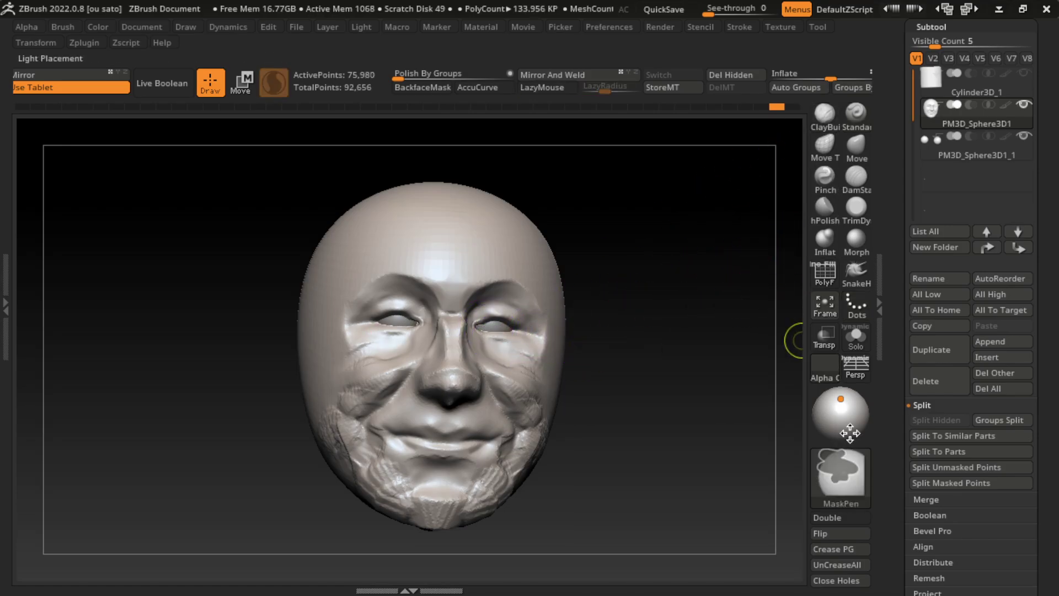
Step: Lasso-mask the upper head, then undo the mask around the eyes
{"action": "key", "text": "ctrl+b"}
{"action": "key", "text": "m"}
{"action": "key", "text": "l"}
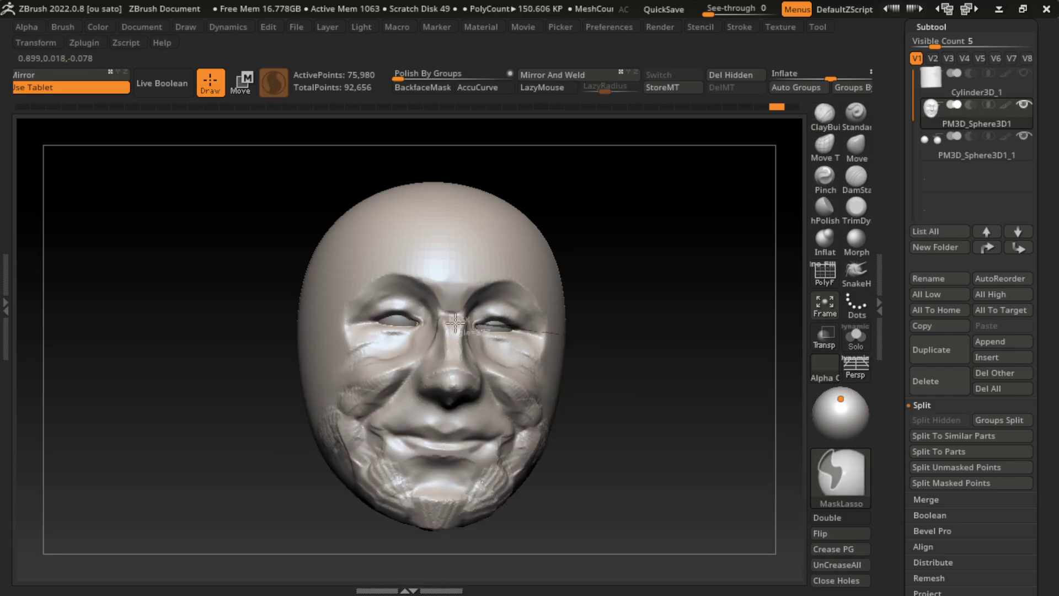
{"action": "mouse_move", "coordinate": [456, 322]}
{"action": "left_mouse_down", "text": "ctrl"}
{"action": "mouse_move", "coordinate": [677, 414]}
{"action": "mouse_move", "coordinate": [497, 165]}
{"action": "left_mouse_up", "text": "ctrl"}
{"action": "left_click", "coordinate": [857, 146]}
{"action": "key", "text": "s"}
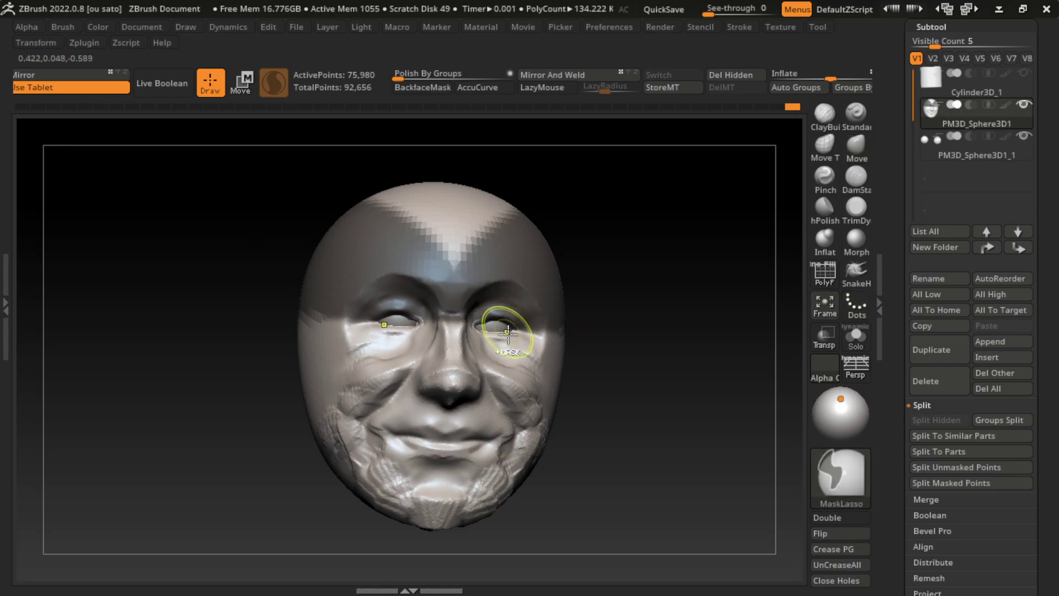
{"action": "mouse_move", "coordinate": [613, 347]}
{"action": "left_mouse_down", "text": "ctrl"}
{"action": "mouse_move", "coordinate": [511, 325]}
{"action": "mouse_move", "coordinate": [563, 333]}
{"action": "left_mouse_up", "text": "ctrl"}
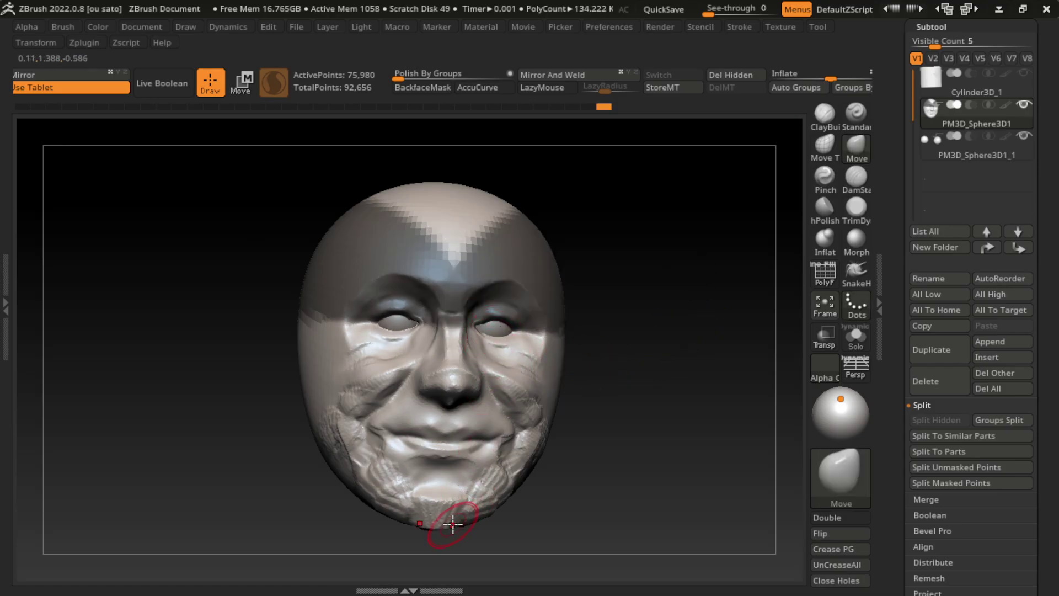
{"action": "key", "text": "ctrl+z"}
{"action": "key", "text": "ctrl+z"}
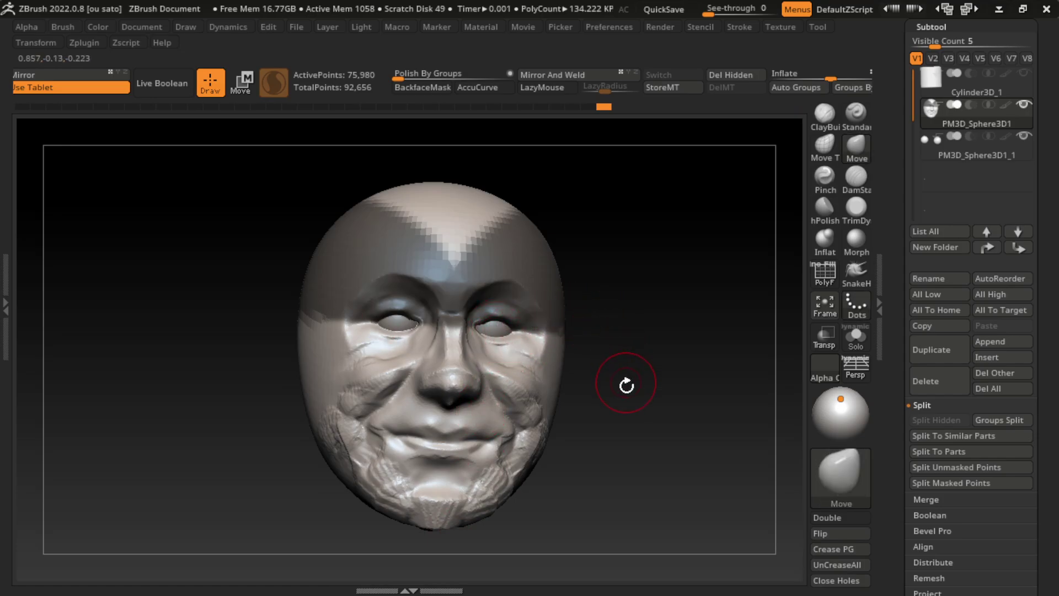
Step: Clear the mask and select the eyeballs subtool PM3D_Sphere3D1_1
{"action": "left_click", "coordinate": [825, 113]}
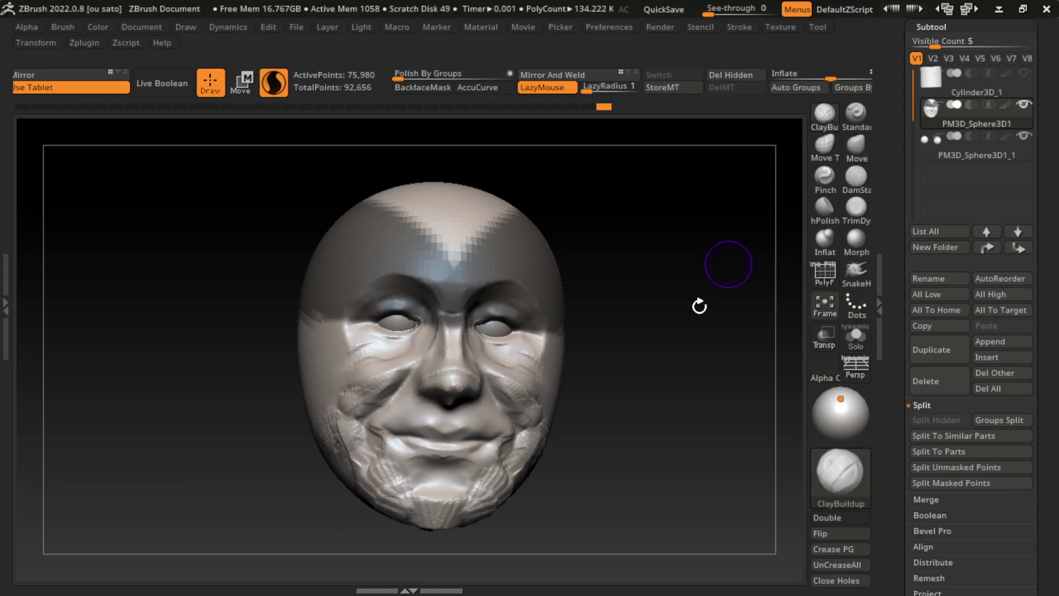
{"action": "left_click_drag", "start_coordinate": [616, 445], "coordinate": [640, 447], "text": "ctrl"}
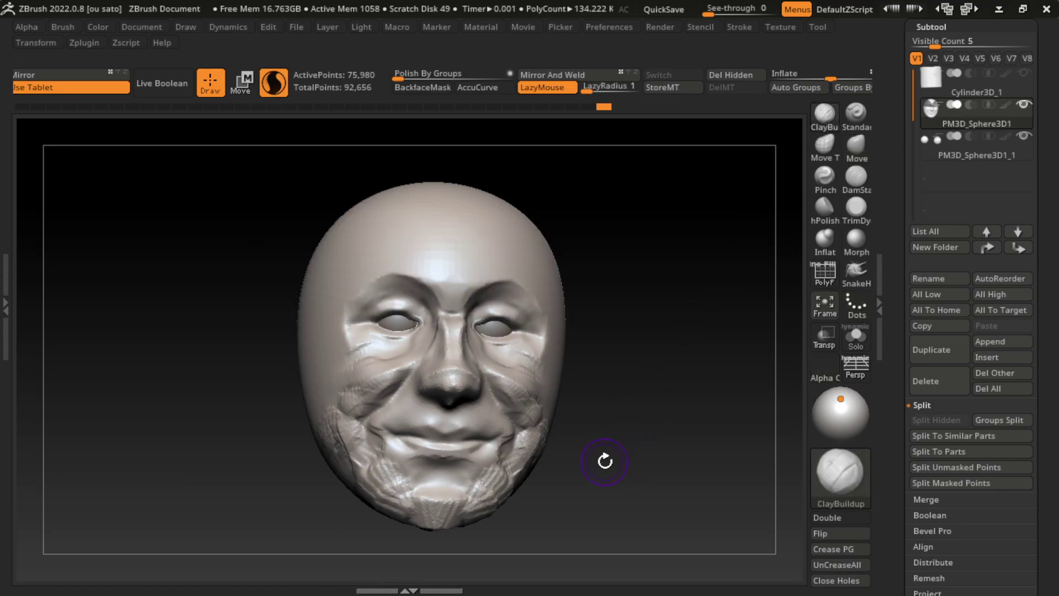
{"action": "left_click", "coordinate": [514, 334], "text": "alt"}
Step: Nudge the eyeballs slightly in depth using the Transpose Move gizmo
{"action": "key", "text": "w"}
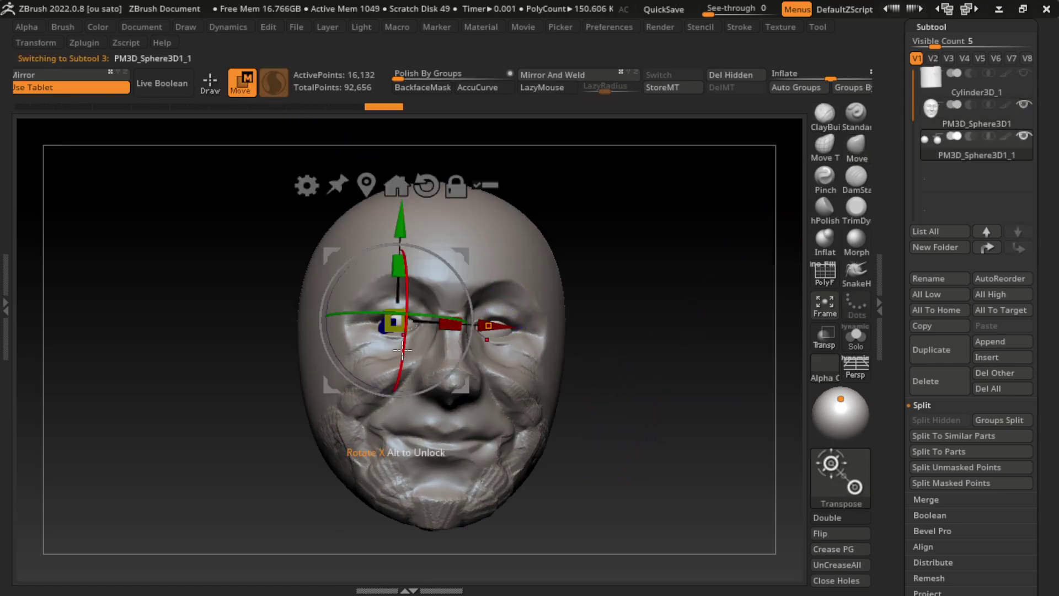
{"action": "left_click_drag", "start_coordinate": [381, 334], "coordinate": [384, 336]}
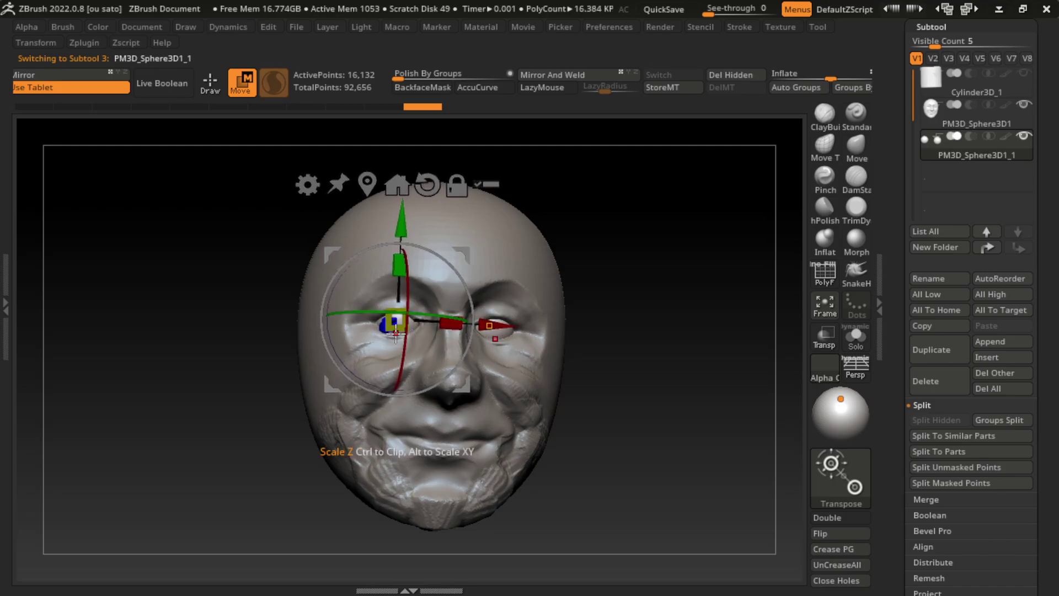
{"action": "key", "text": "q"}
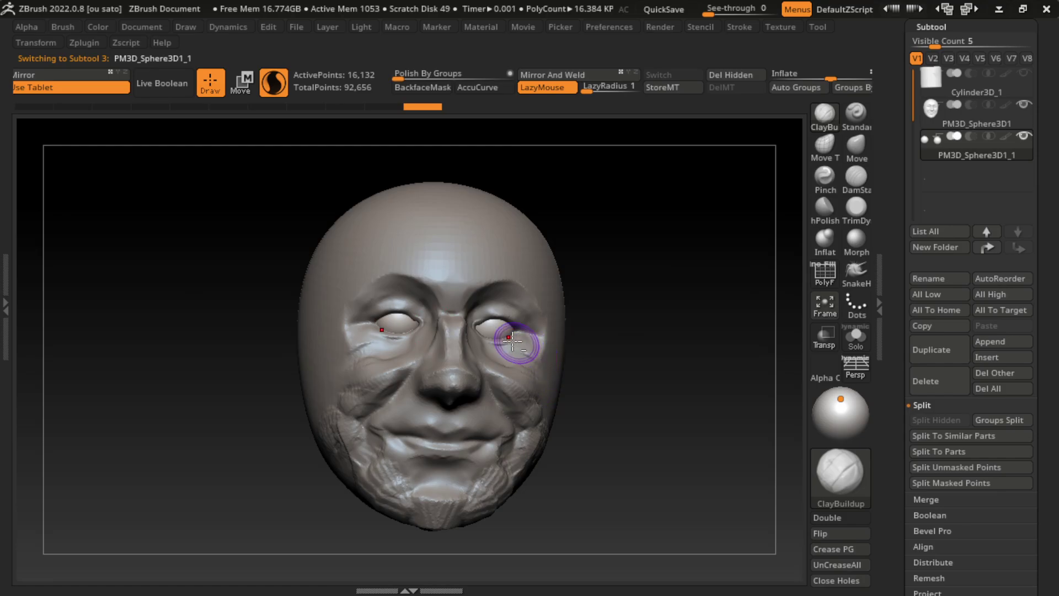
{"action": "left_click", "coordinate": [513, 343], "text": "alt"}
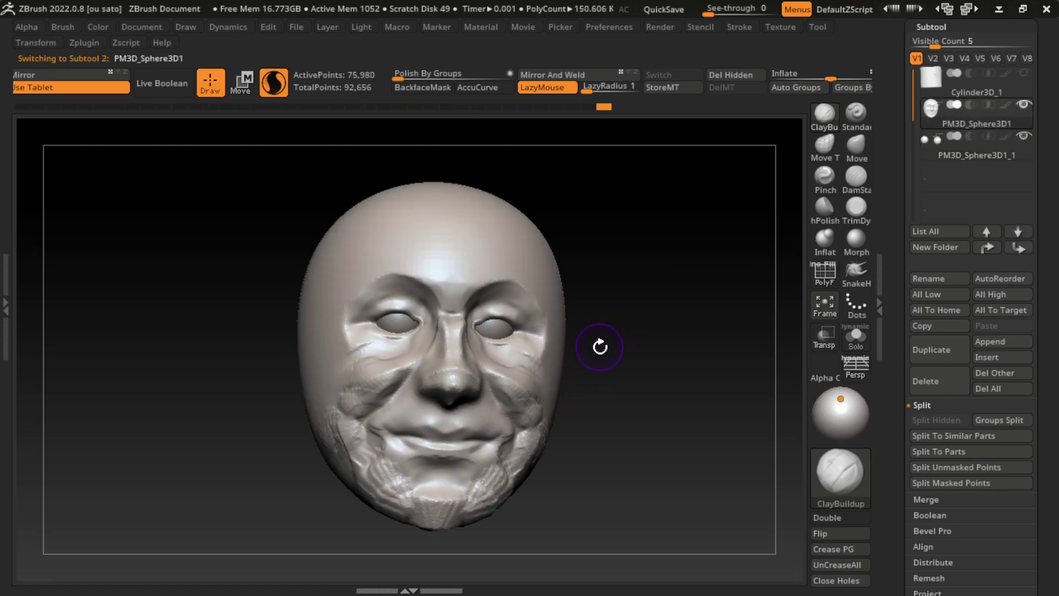
{"action": "left_click", "coordinate": [493, 328], "text": "alt"}
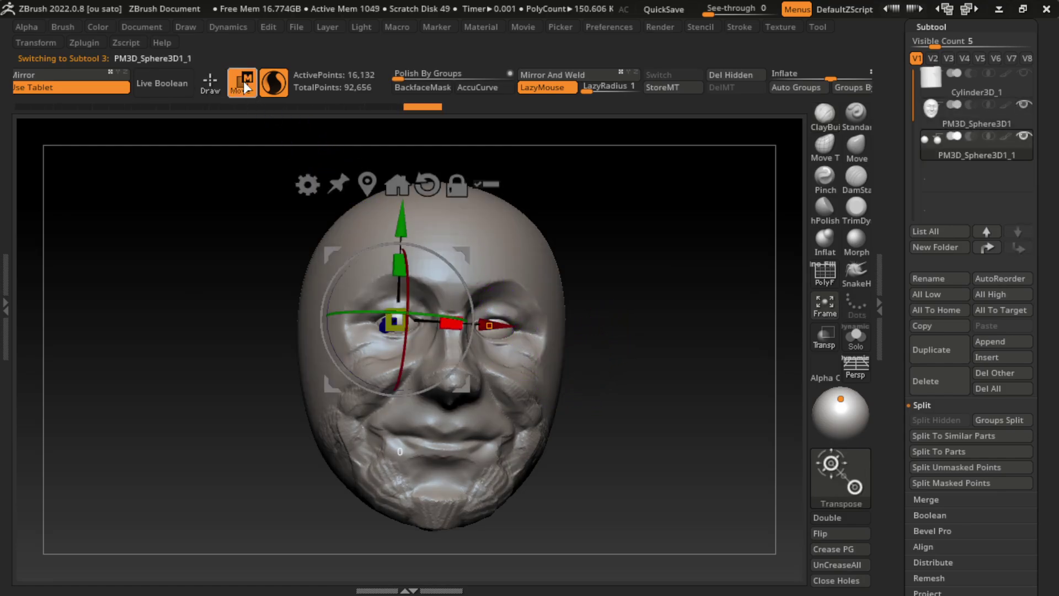
{"action": "key", "text": "w"}
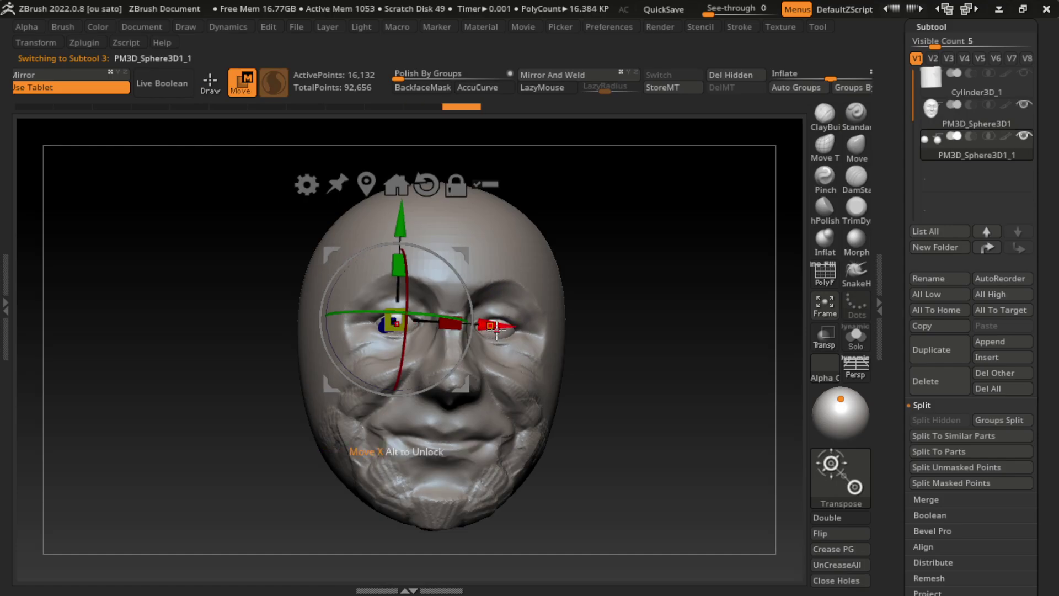
Step: Make head subtool PM3D_Sphere3D1 active again with the Move brush
{"action": "left_click", "coordinate": [212, 82]}
{"action": "left_click", "coordinate": [530, 338], "text": "alt"}
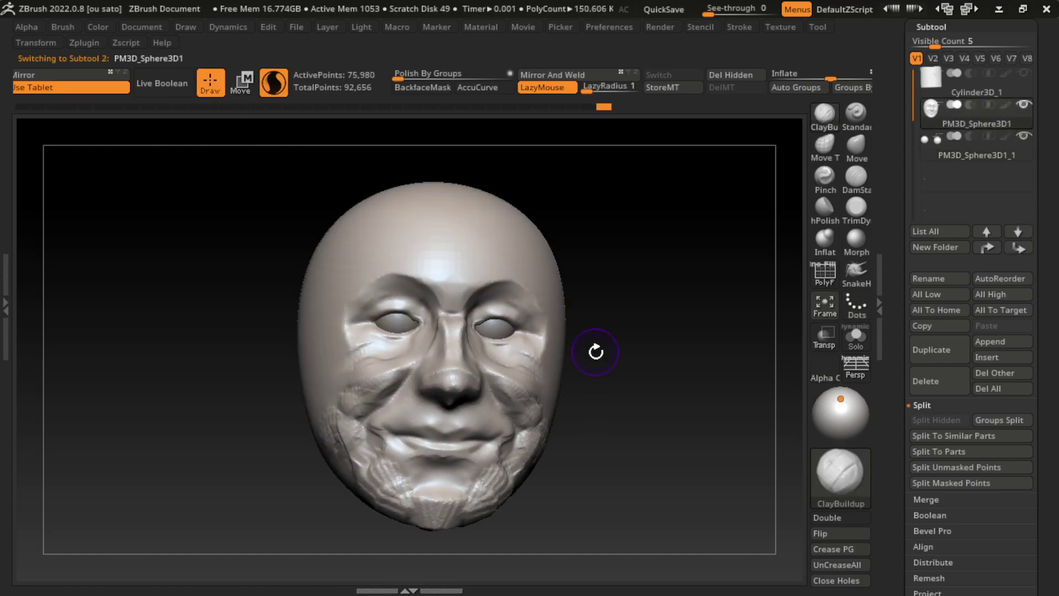
{"action": "left_click", "coordinate": [856, 144]}
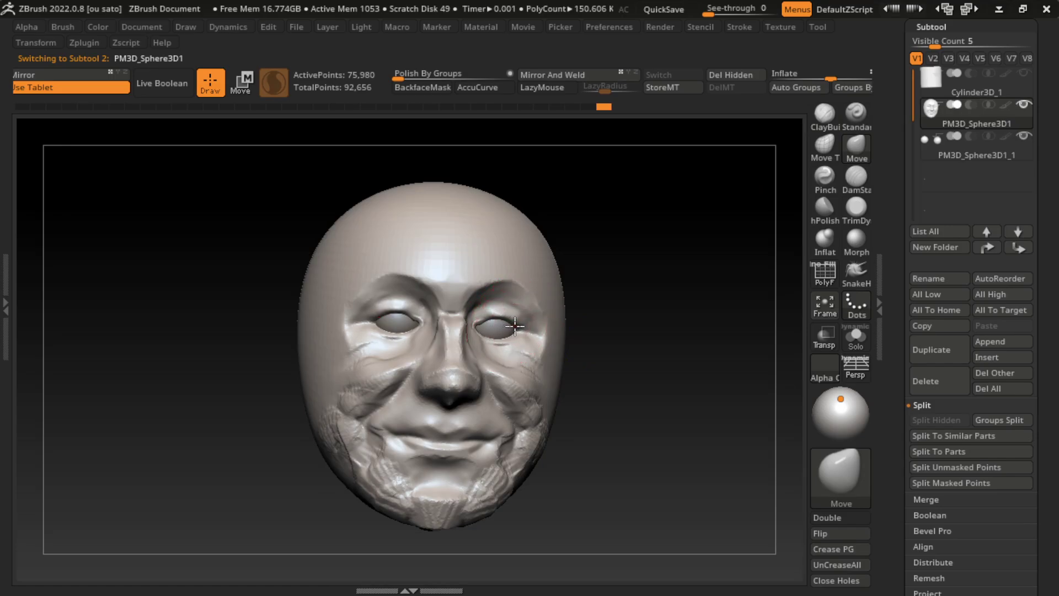
Step: Reshape the right lower eyelid, then flatten both lower eyelids with TrimDynamic
{"action": "key", "text": "s"}
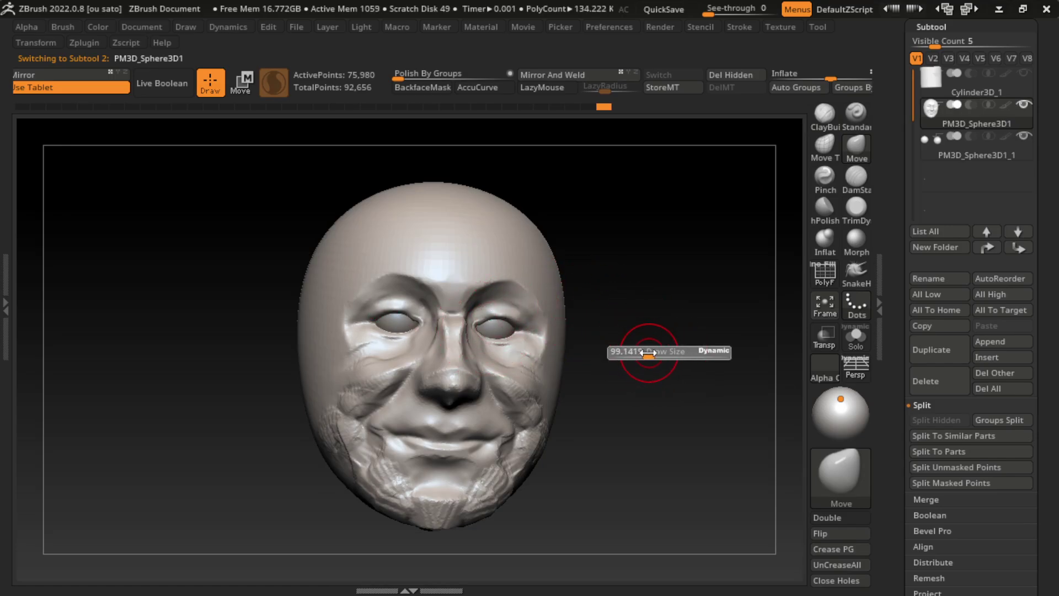
{"action": "left_click_drag", "start_coordinate": [600, 339], "coordinate": [682, 374], "text": "alt"}
{"action": "key", "text": "s"}
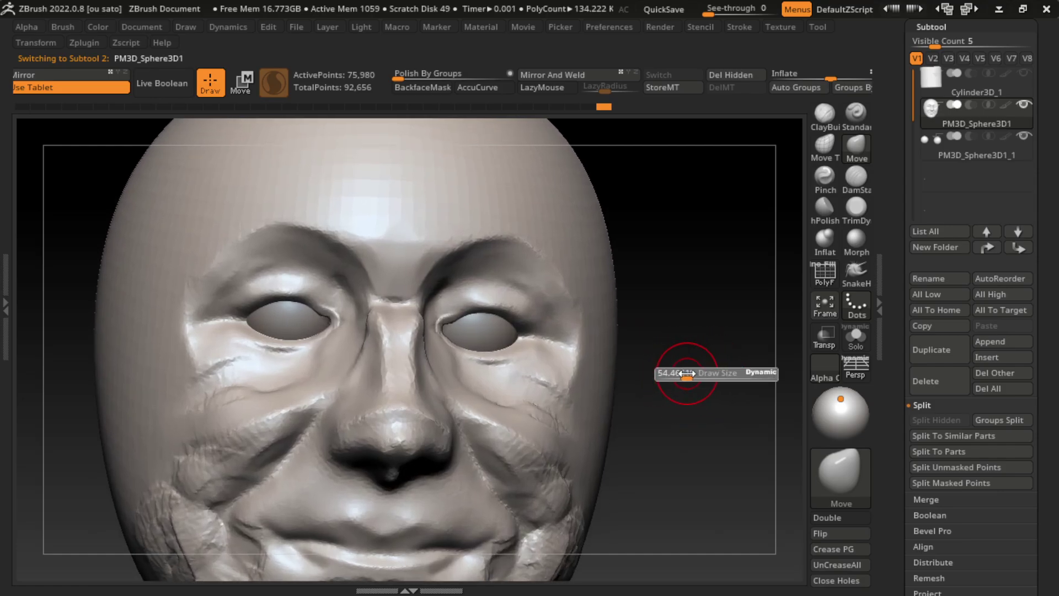
{"action": "left_click", "coordinate": [856, 177]}
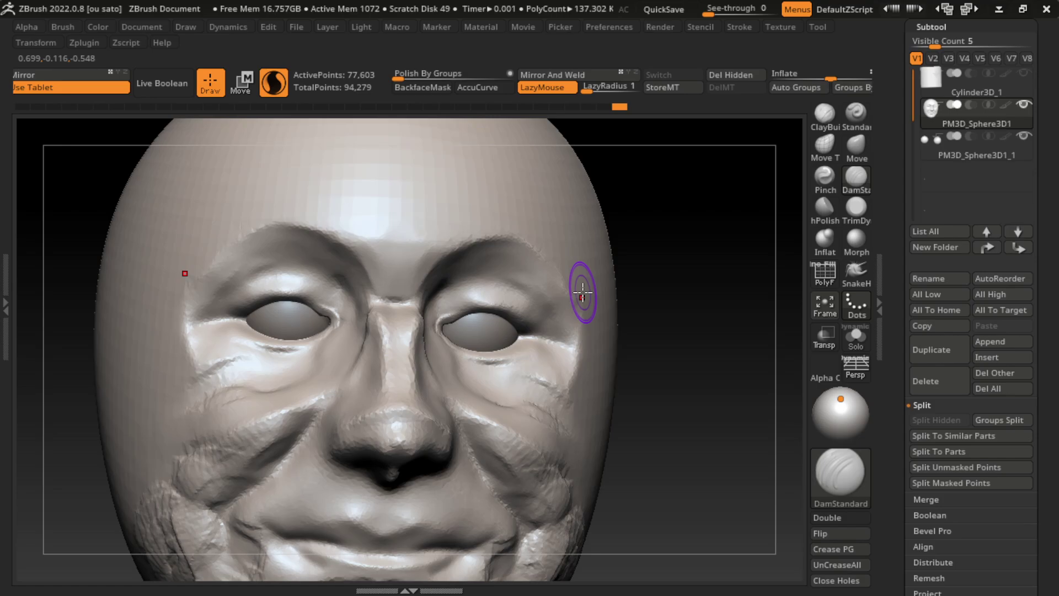
{"action": "left_click", "coordinate": [825, 115]}
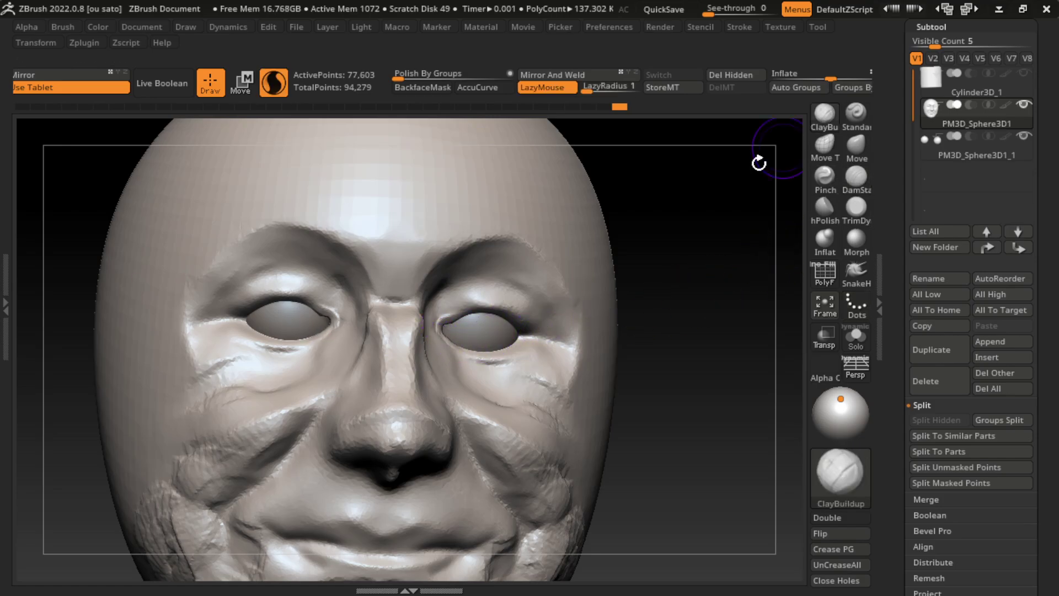
{"action": "mouse_move", "coordinate": [469, 341]}
{"action": "left_mouse_down"}
{"action": "mouse_move", "coordinate": [489, 287]}
{"action": "mouse_move", "coordinate": [539, 307]}
{"action": "mouse_move", "coordinate": [506, 351]}
{"action": "mouse_move", "coordinate": [517, 342]}
{"action": "mouse_move", "coordinate": [449, 379]}
{"action": "mouse_move", "coordinate": [466, 360]}
{"action": "mouse_move", "coordinate": [456, 359]}
{"action": "mouse_move", "coordinate": [480, 349]}
{"action": "left_mouse_up"}
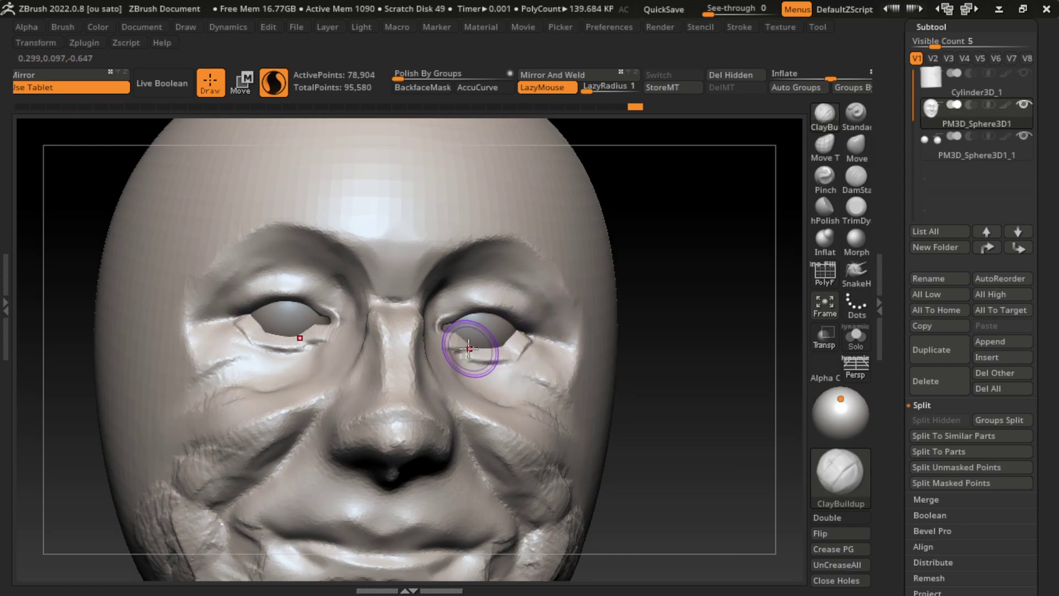
{"action": "left_click", "coordinate": [852, 205]}
{"action": "mouse_move", "coordinate": [485, 355]}
{"action": "left_mouse_down"}
{"action": "mouse_move", "coordinate": [492, 371]}
{"action": "mouse_move", "coordinate": [458, 361]}
{"action": "mouse_move", "coordinate": [540, 375]}
{"action": "mouse_move", "coordinate": [486, 386]}
{"action": "left_mouse_up"}
Step: Raise the lower eyelids, outer cheek and under-eye beside the nose with lazy Standard strokes
{"action": "left_click", "coordinate": [856, 113]}
{"action": "key", "text": "l"}
{"action": "mouse_move", "coordinate": [590, 331]}
{"action": "left_mouse_down"}
{"action": "mouse_move", "coordinate": [535, 375]}
{"action": "mouse_move", "coordinate": [504, 382]}
{"action": "mouse_move", "coordinate": [555, 413]}
{"action": "left_mouse_up"}
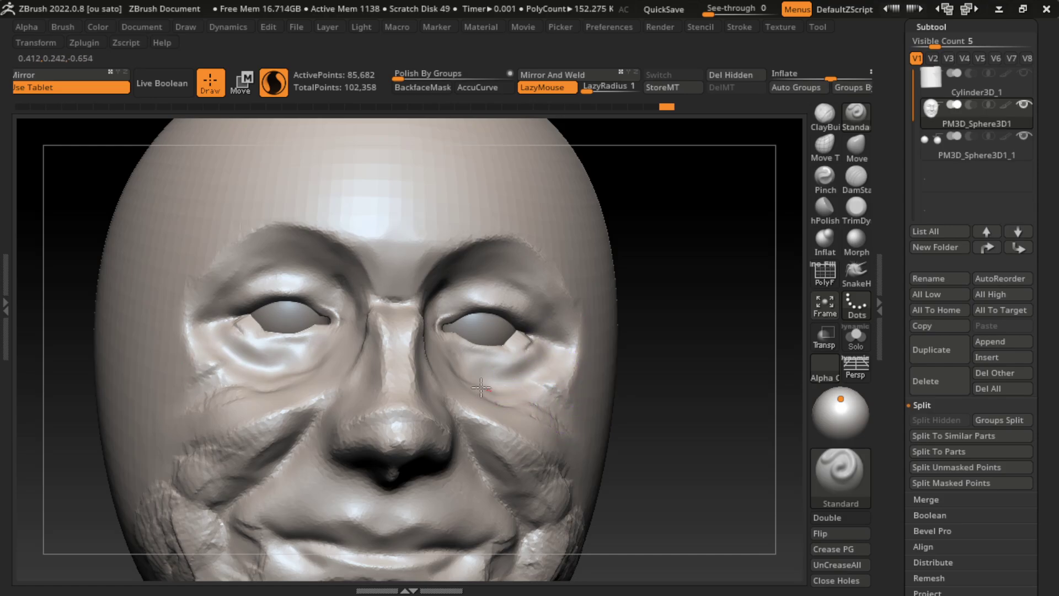
{"action": "left_click_drag", "start_coordinate": [496, 389], "coordinate": [461, 355]}
{"action": "mouse_move", "coordinate": [466, 452]}
{"action": "left_mouse_down"}
{"action": "mouse_move", "coordinate": [430, 351]}
{"action": "mouse_move", "coordinate": [512, 412]}
{"action": "left_mouse_up"}
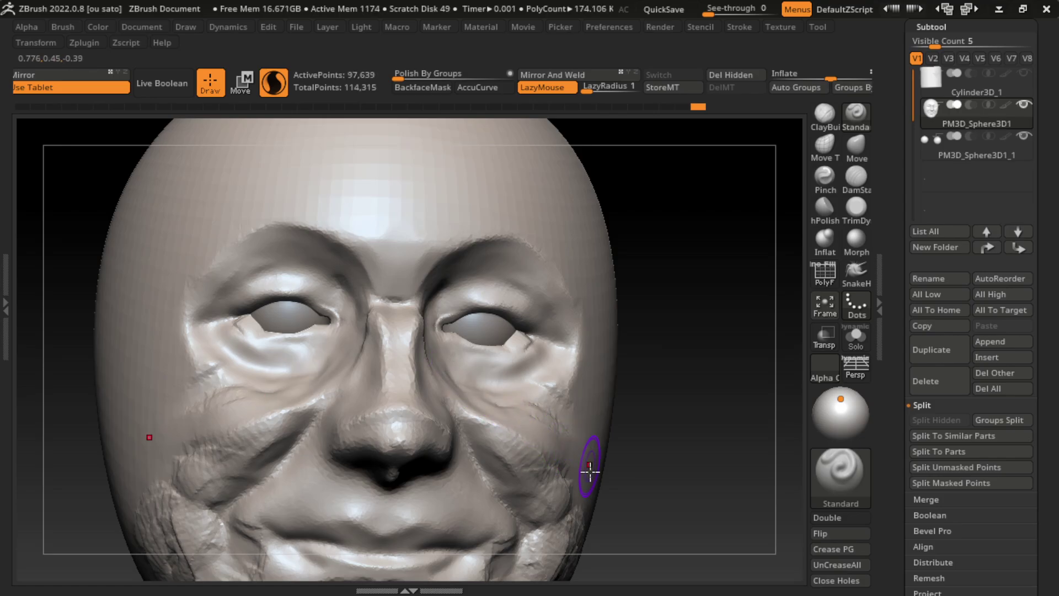
{"action": "mouse_move", "coordinate": [544, 343]}
{"action": "left_mouse_down"}
{"action": "mouse_move", "coordinate": [548, 324]}
{"action": "mouse_move", "coordinate": [572, 379]}
{"action": "mouse_move", "coordinate": [483, 453]}
{"action": "left_mouse_up"}
Step: Carve DamStandard wrinkle creases under the right eye, on the cheek and outer corner
{"action": "left_click", "coordinate": [856, 177]}
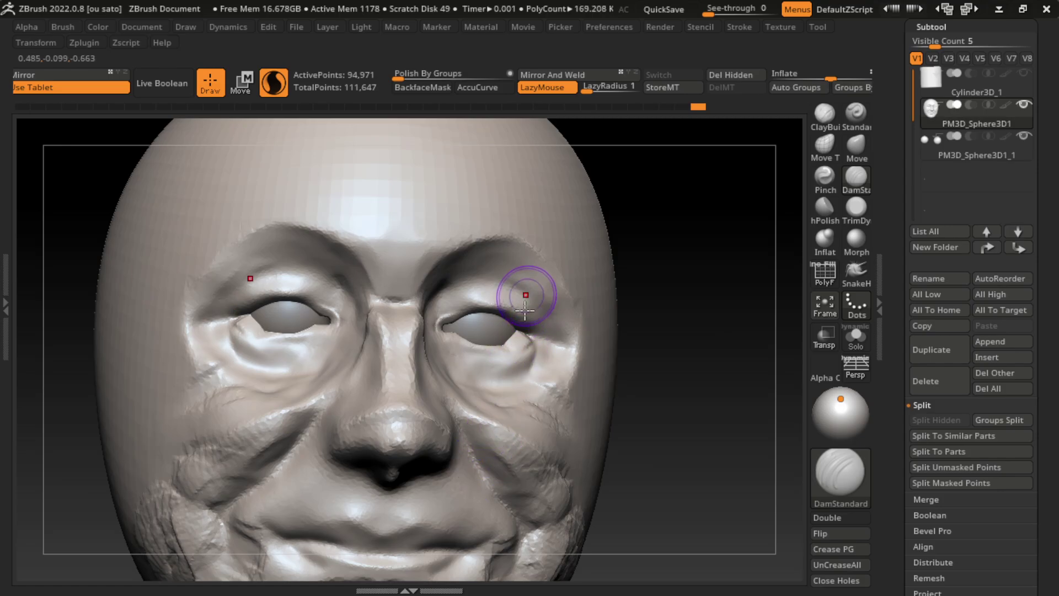
{"action": "mouse_move", "coordinate": [528, 293]}
{"action": "left_mouse_down"}
{"action": "mouse_move", "coordinate": [546, 353]}
{"action": "mouse_move", "coordinate": [539, 348]}
{"action": "left_mouse_up"}
{"action": "left_click_drag", "start_coordinate": [496, 442], "coordinate": [491, 450]}
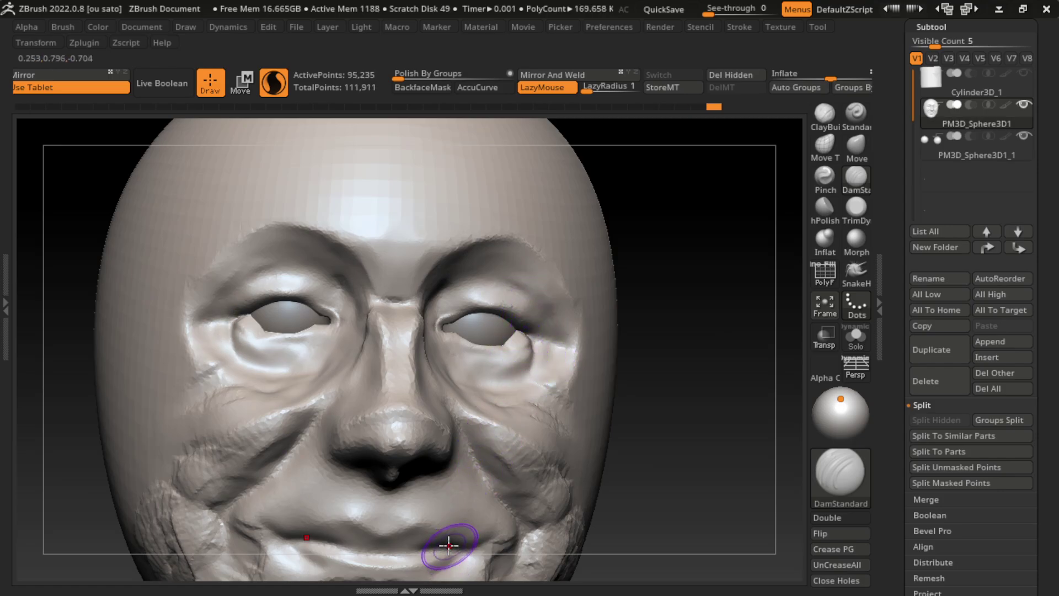
{"action": "mouse_move", "coordinate": [284, 366]}
{"action": "left_mouse_down"}
{"action": "mouse_move", "coordinate": [206, 318]}
{"action": "mouse_move", "coordinate": [246, 421]}
{"action": "mouse_move", "coordinate": [191, 342]}
{"action": "mouse_move", "coordinate": [236, 324]}
{"action": "mouse_move", "coordinate": [189, 334]}
{"action": "mouse_move", "coordinate": [225, 331]}
{"action": "mouse_move", "coordinate": [218, 319]}
{"action": "mouse_move", "coordinate": [262, 295]}
{"action": "mouse_move", "coordinate": [237, 322]}
{"action": "mouse_move", "coordinate": [229, 315]}
{"action": "left_mouse_up"}
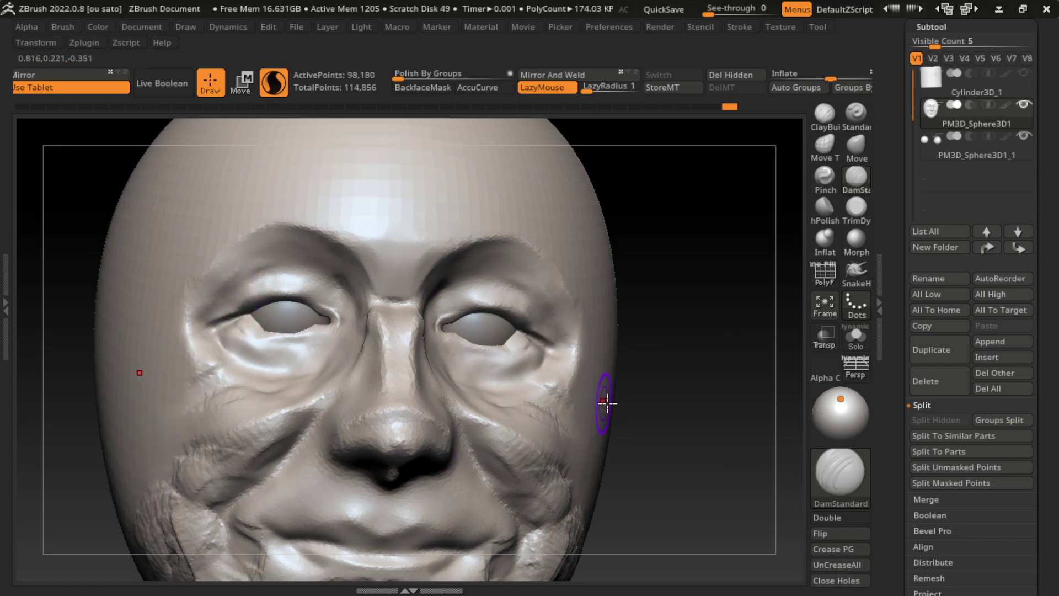
Step: Lift the outer right eye corner and build up the face's right edge with Standard
{"action": "left_click", "coordinate": [856, 113]}
{"action": "left_click_drag", "start_coordinate": [539, 360], "coordinate": [539, 343]}
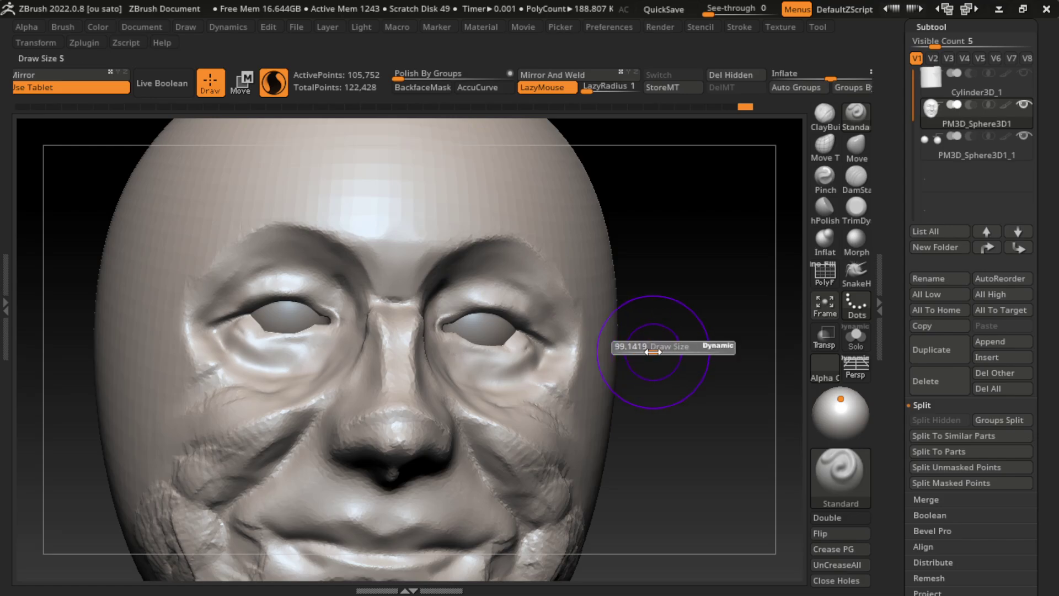
{"action": "mouse_move", "coordinate": [584, 386]}
{"action": "left_mouse_down"}
{"action": "mouse_move", "coordinate": [605, 320]}
{"action": "mouse_move", "coordinate": [695, 339]}
{"action": "left_mouse_up"}
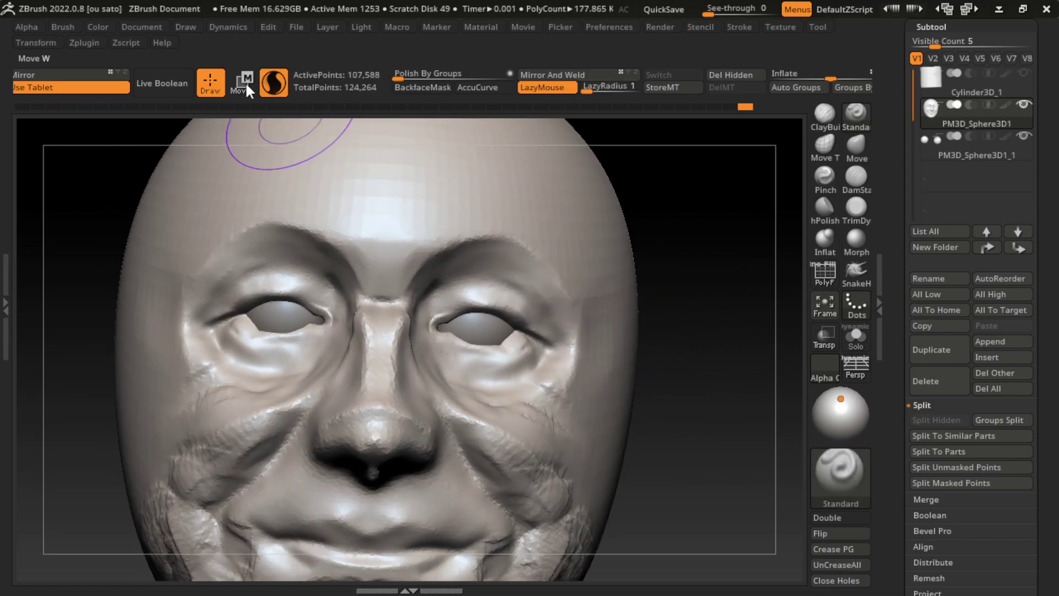
{"action": "left_click", "coordinate": [142, 26]}
Step: Build clay down the left cheek with ClayBuildup, then flatten it with TrimDynamic
{"action": "key", "text": "f"}
{"action": "key", "text": "s"}
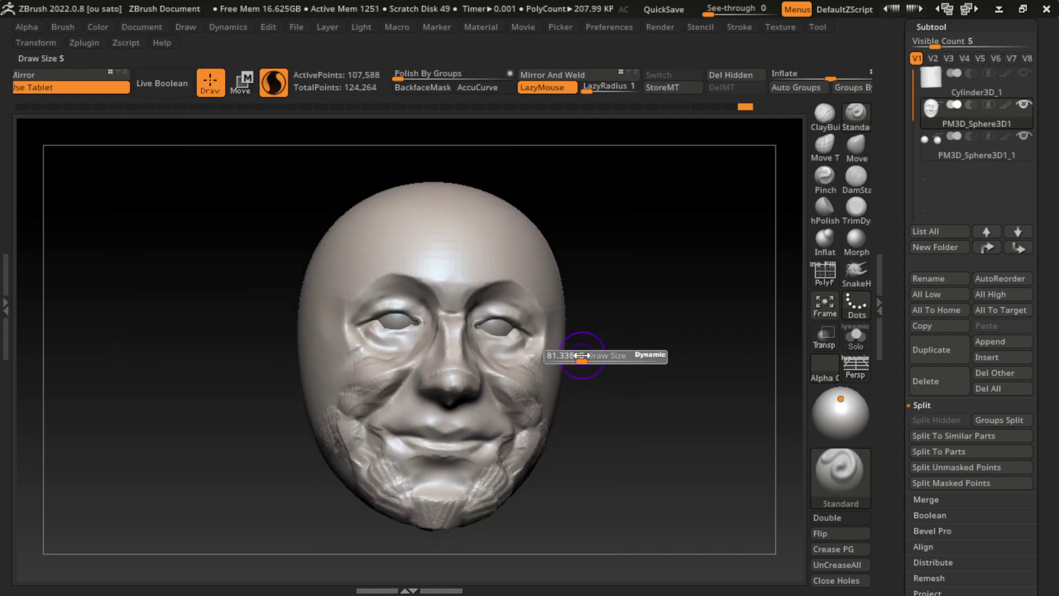
{"action": "mouse_move", "coordinate": [549, 369]}
{"action": "left_mouse_down"}
{"action": "mouse_move", "coordinate": [542, 331]}
{"action": "mouse_move", "coordinate": [558, 330]}
{"action": "left_mouse_up"}
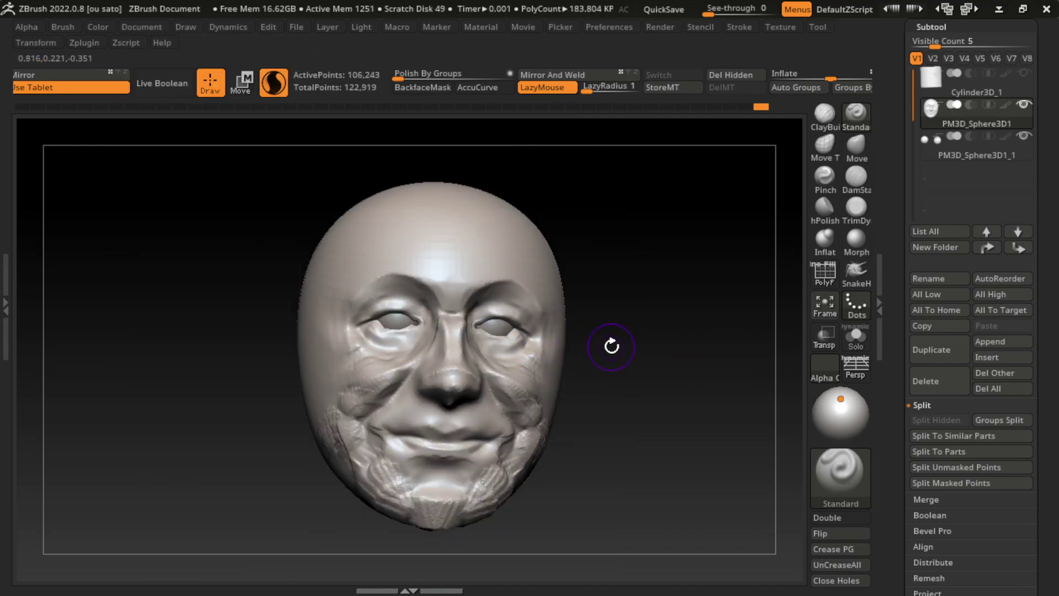
{"action": "left_click", "coordinate": [825, 114]}
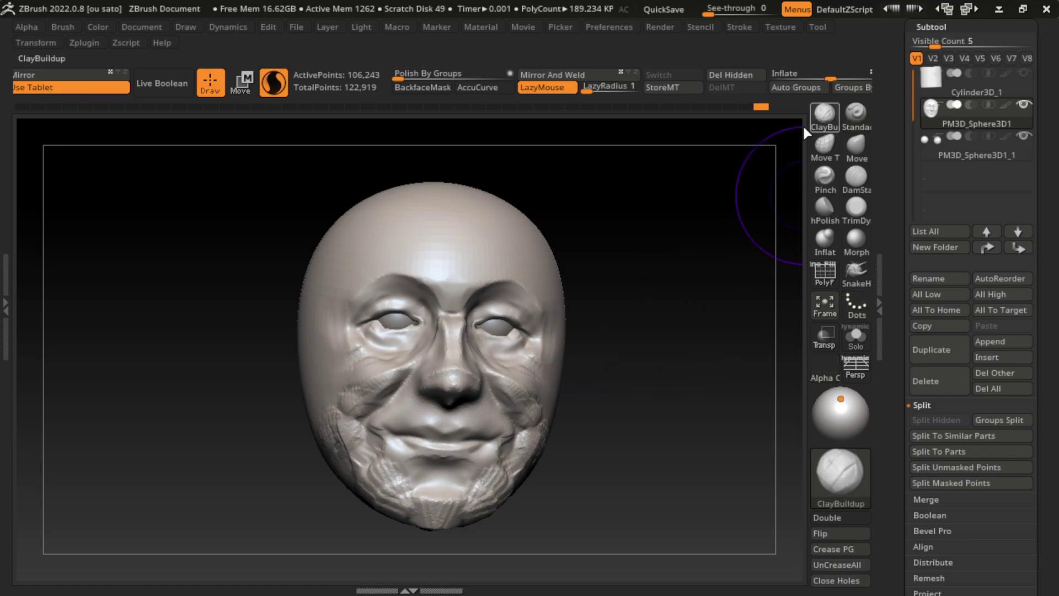
{"action": "left_click_drag", "start_coordinate": [299, 290], "coordinate": [302, 435]}
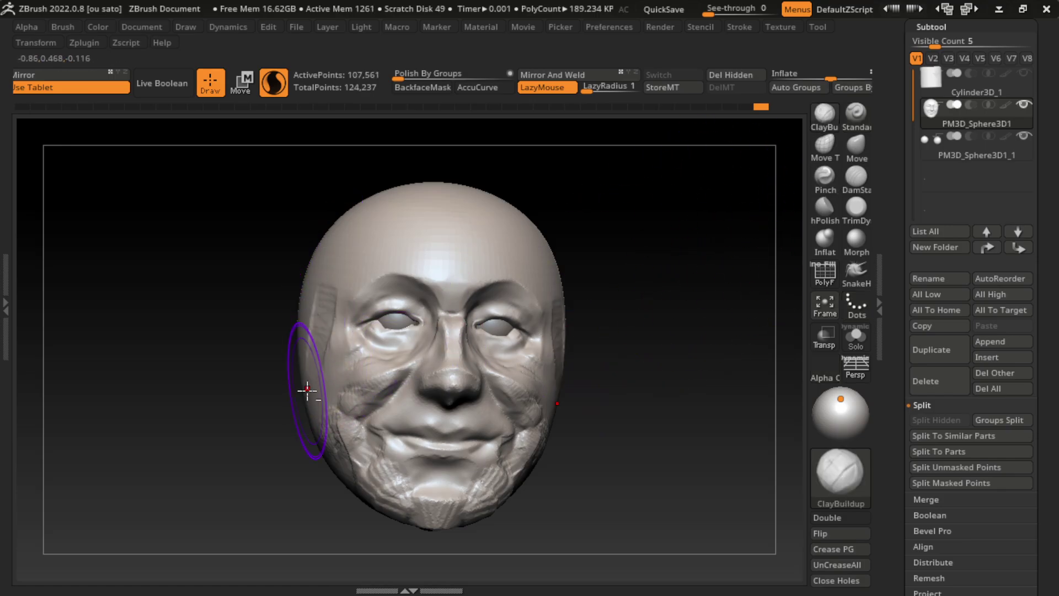
{"action": "left_click", "coordinate": [856, 207]}
{"action": "left_click_drag", "start_coordinate": [330, 258], "coordinate": [326, 389]}
{"action": "left_click_drag", "start_coordinate": [311, 342], "coordinate": [325, 298]}
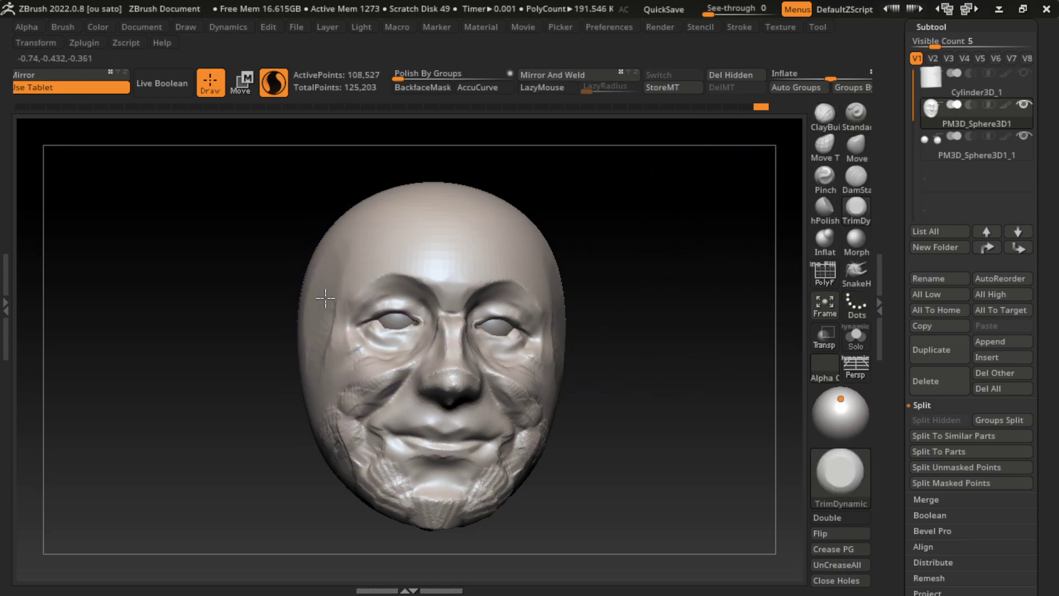
Step: Add mirrored ClayBuildup ridges on the temples, undoing the last stroke
{"action": "left_click", "coordinate": [824, 114]}
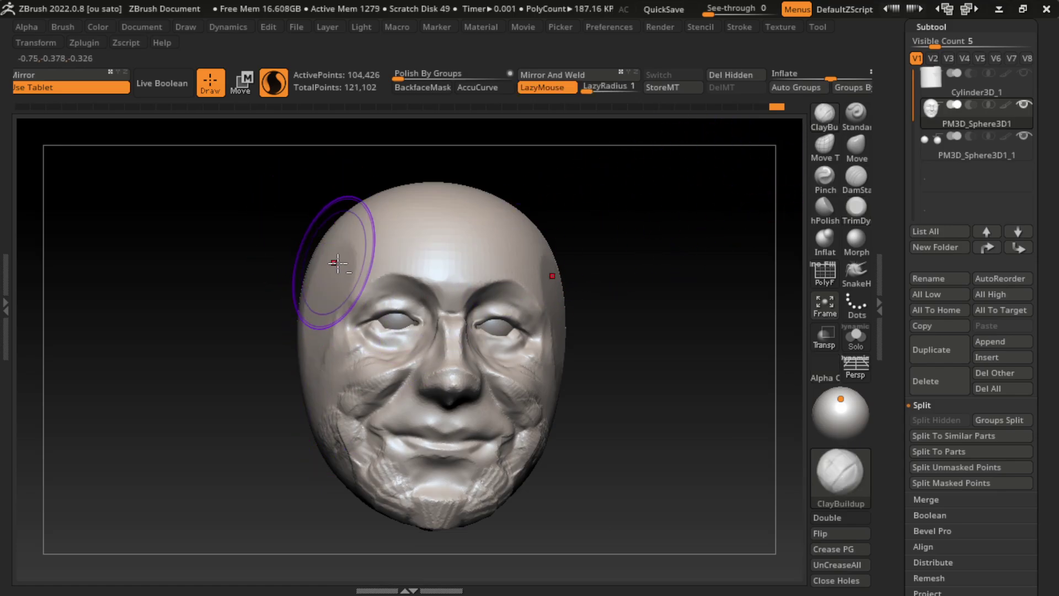
{"action": "left_click_drag", "start_coordinate": [338, 246], "coordinate": [320, 309]}
{"action": "left_click_drag", "start_coordinate": [319, 260], "coordinate": [322, 300]}
{"action": "left_click_drag", "start_coordinate": [627, 302], "coordinate": [604, 284]}
{"action": "left_click_drag", "start_coordinate": [386, 337], "coordinate": [408, 237]}
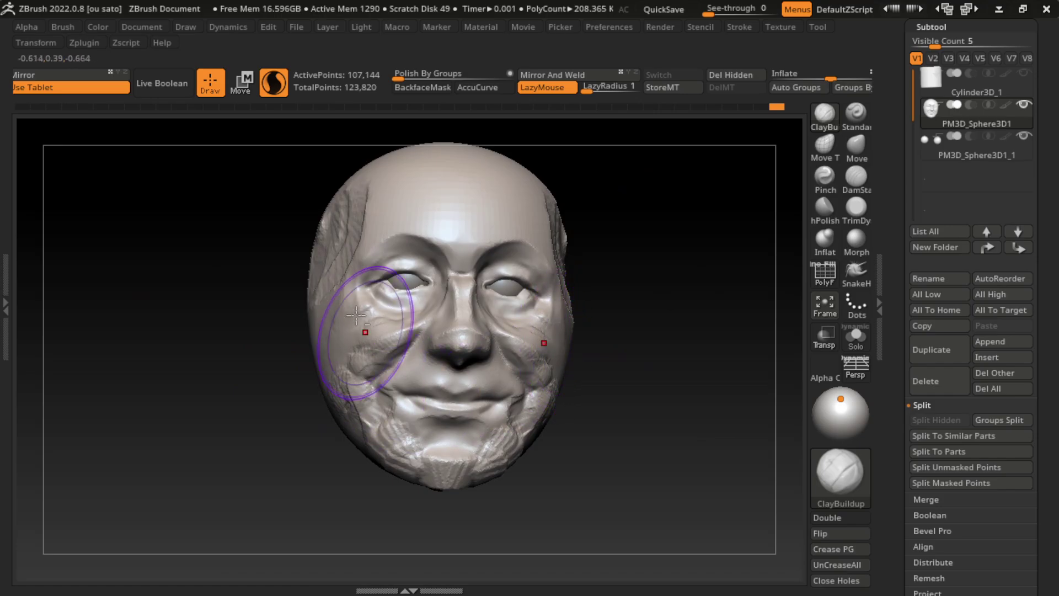
{"action": "mouse_move", "coordinate": [331, 243]}
{"action": "left_mouse_down"}
{"action": "mouse_move", "coordinate": [316, 316]}
{"action": "mouse_move", "coordinate": [340, 234]}
{"action": "left_mouse_up"}
{"action": "mouse_move", "coordinate": [323, 309]}
{"action": "left_mouse_down"}
{"action": "mouse_move", "coordinate": [345, 215]}
{"action": "mouse_move", "coordinate": [323, 287]}
{"action": "mouse_move", "coordinate": [335, 208]}
{"action": "left_mouse_up"}
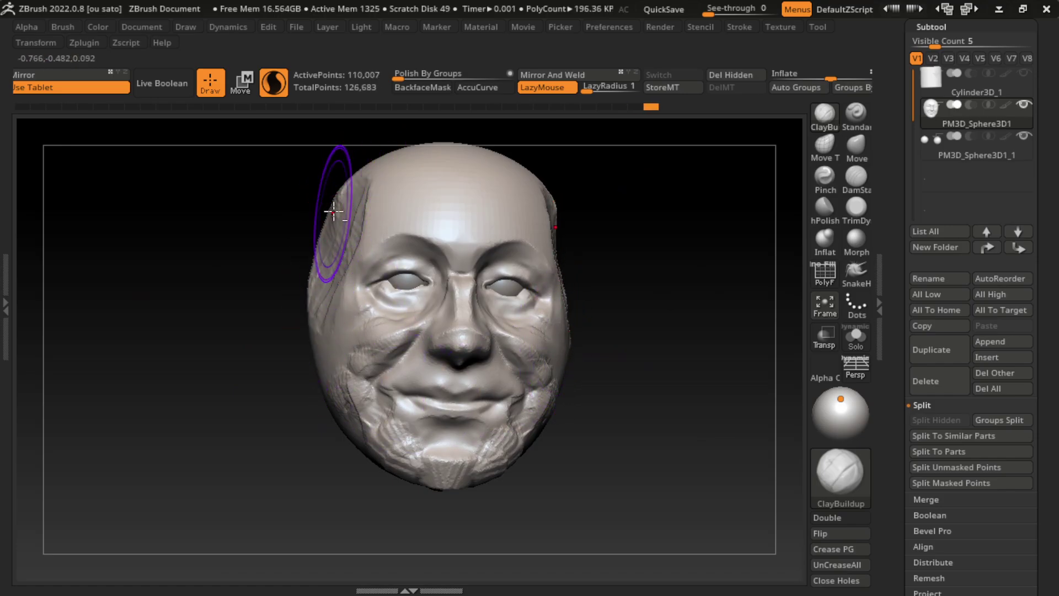
{"action": "mouse_move", "coordinate": [328, 276]}
{"action": "left_mouse_down"}
{"action": "mouse_move", "coordinate": [343, 186]}
{"action": "mouse_move", "coordinate": [330, 265]}
{"action": "left_mouse_up"}
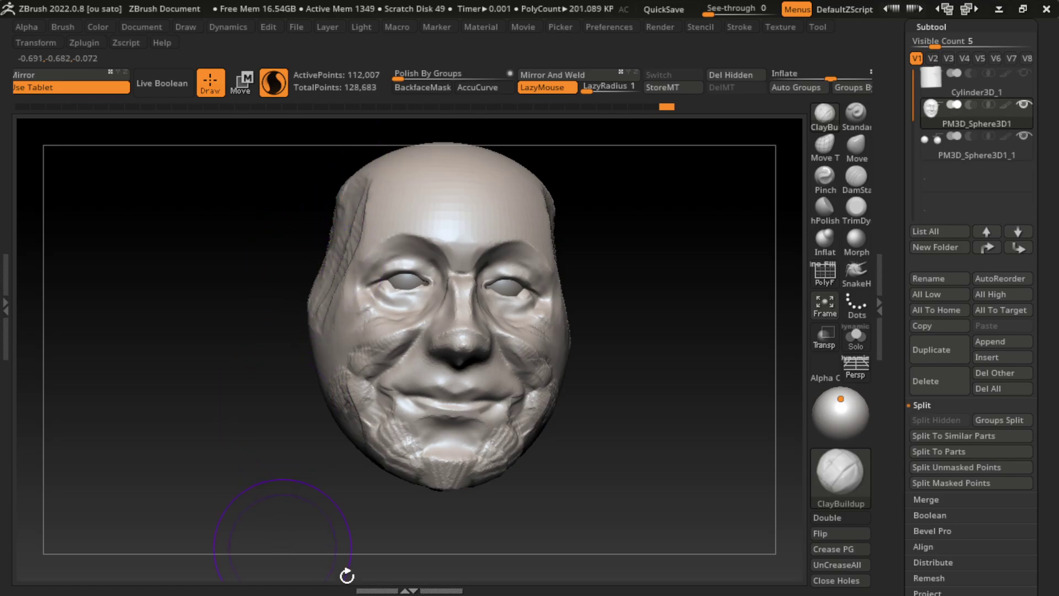
{"action": "key", "text": "ctrl+z"}
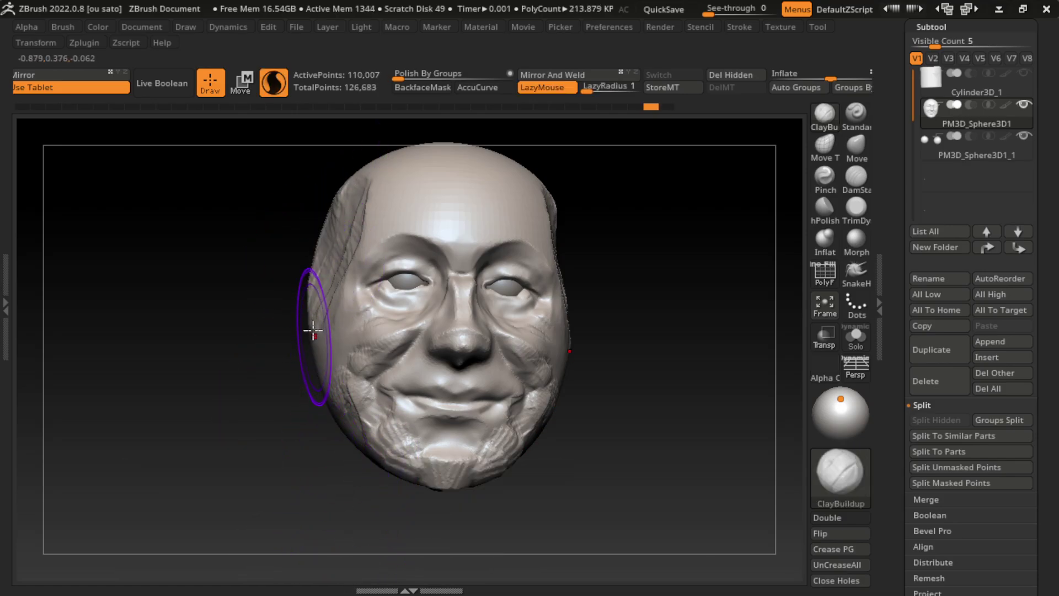
Step: Add clay ridges down the sides of the head, then return to front view
{"action": "left_click_drag", "start_coordinate": [303, 303], "coordinate": [311, 364]}
{"action": "mouse_move", "coordinate": [289, 473]}
{"action": "left_mouse_down"}
{"action": "mouse_move", "coordinate": [283, 284]}
{"action": "mouse_move", "coordinate": [331, 408]}
{"action": "left_mouse_up"}
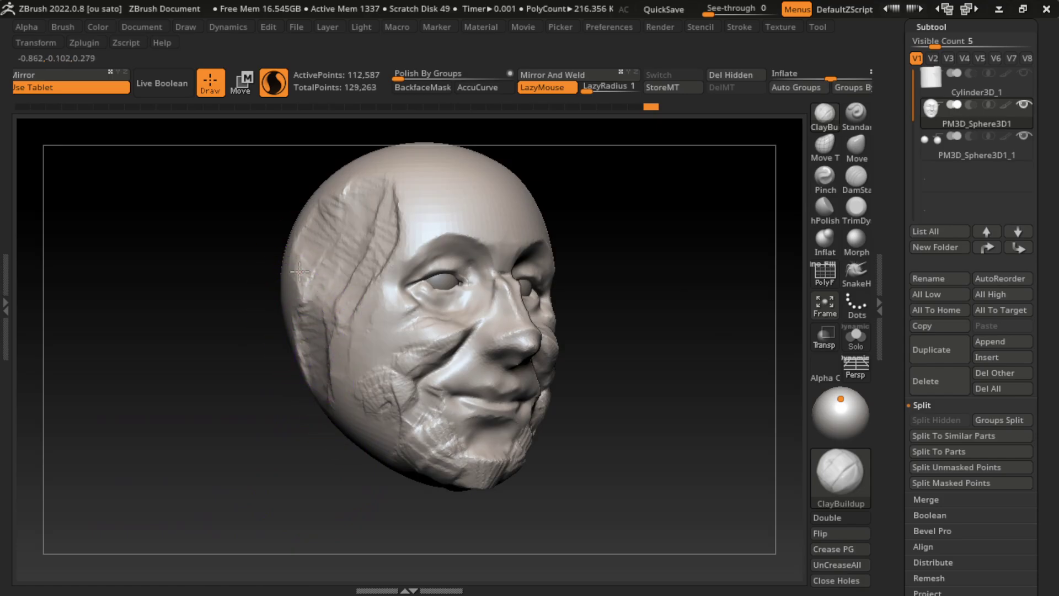
{"action": "left_click_drag", "start_coordinate": [292, 265], "coordinate": [320, 397]}
{"action": "left_click_drag", "start_coordinate": [617, 423], "coordinate": [642, 397], "text": "shift"}
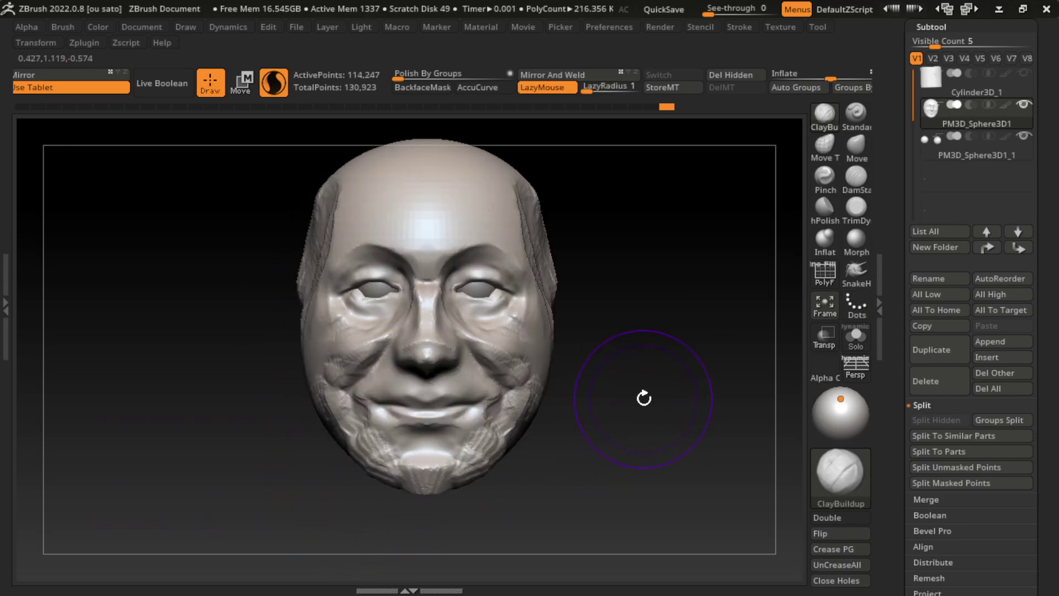
Step: Trim the left cheek edge and side of the face flatter with TrimDynamic, size about 297
{"action": "left_click", "coordinate": [142, 27]}
{"action": "left_click_drag", "start_coordinate": [612, 358], "coordinate": [544, 465]}
{"action": "key", "text": "s"}
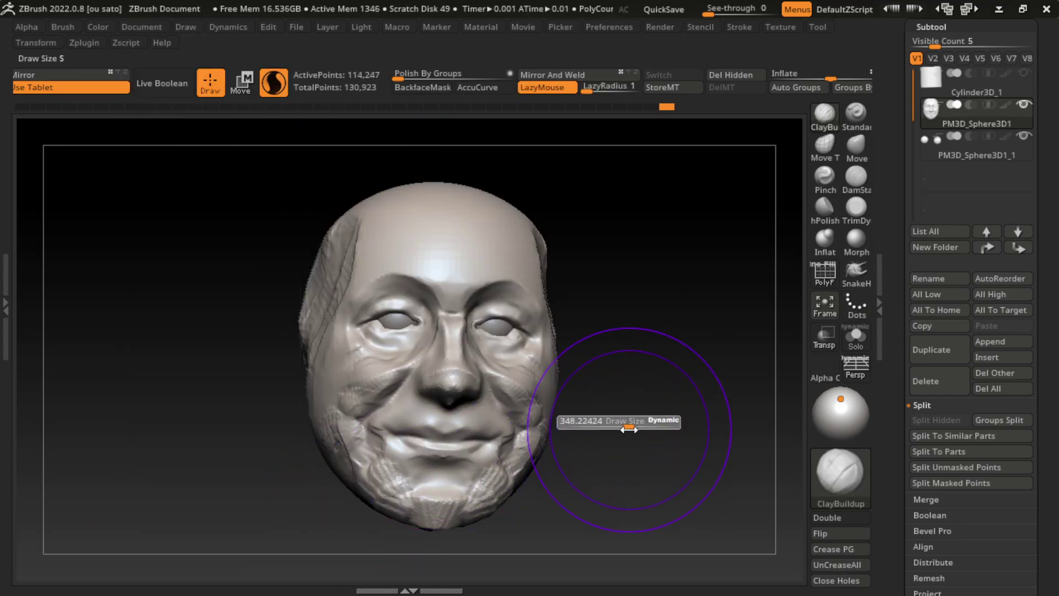
{"action": "left_click", "coordinate": [857, 206]}
{"action": "left_click_drag", "start_coordinate": [316, 411], "coordinate": [312, 393]}
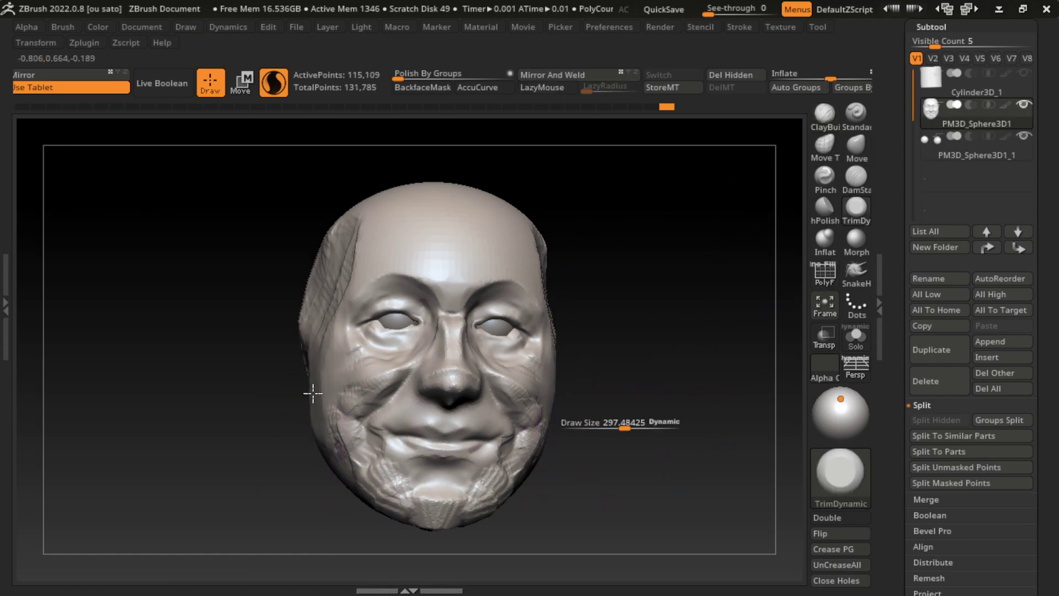
{"action": "mouse_move", "coordinate": [555, 430]}
{"action": "left_mouse_down"}
{"action": "mouse_move", "coordinate": [564, 392]}
{"action": "mouse_move", "coordinate": [554, 438]}
{"action": "left_mouse_up"}
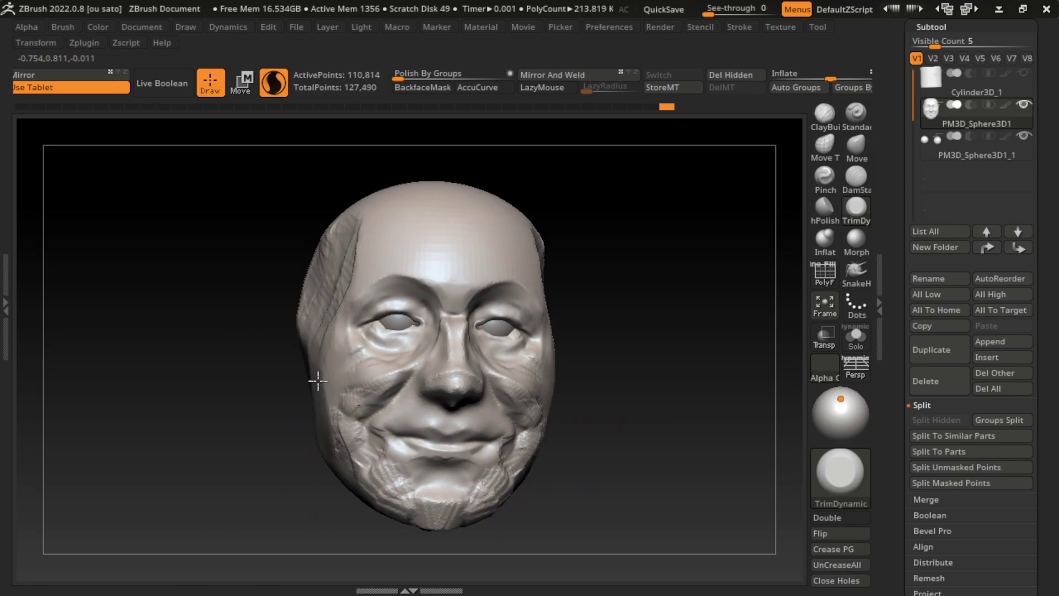
{"action": "left_click", "coordinate": [142, 27]}
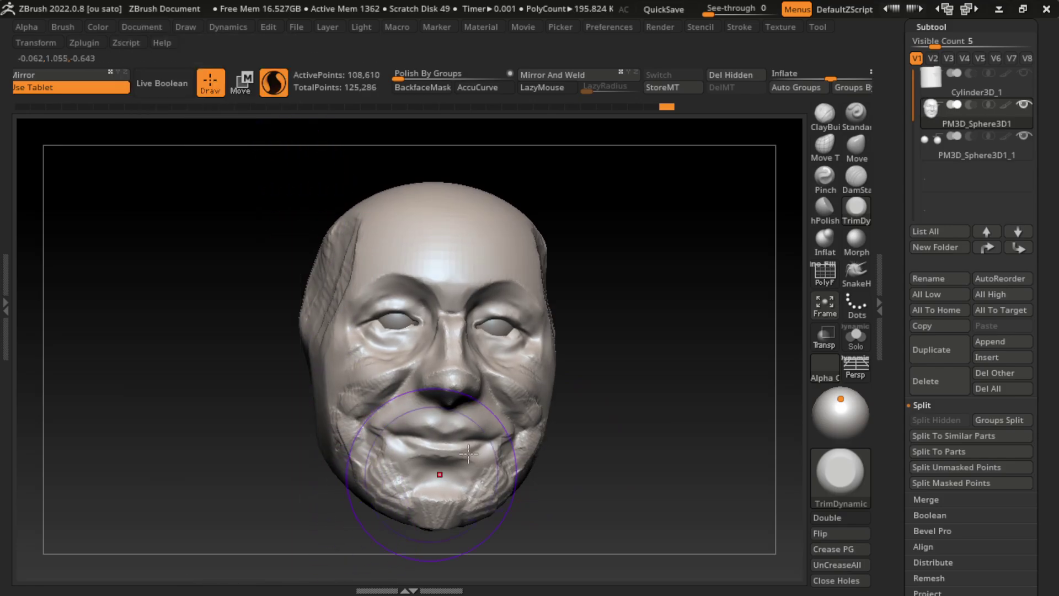
{"action": "key", "text": "s"}
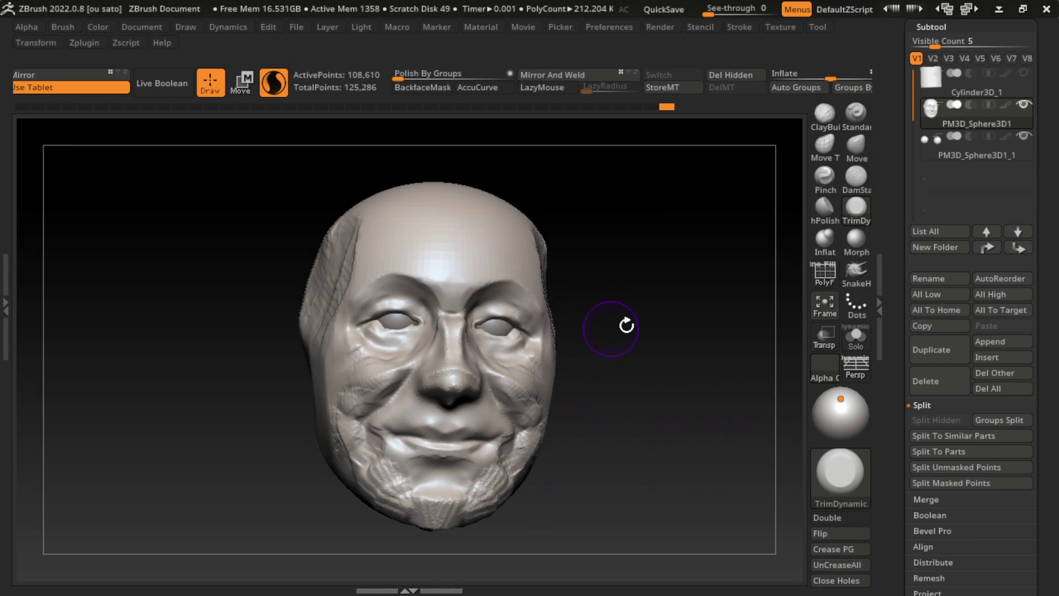
Step: Cut a trial DamStandard groove between the brows, then undo it
{"action": "left_click", "coordinate": [856, 186]}
{"action": "right_click_drag", "start_coordinate": [618, 390], "coordinate": [678, 406], "text": "ctrl"}
{"action": "key", "text": "s"}
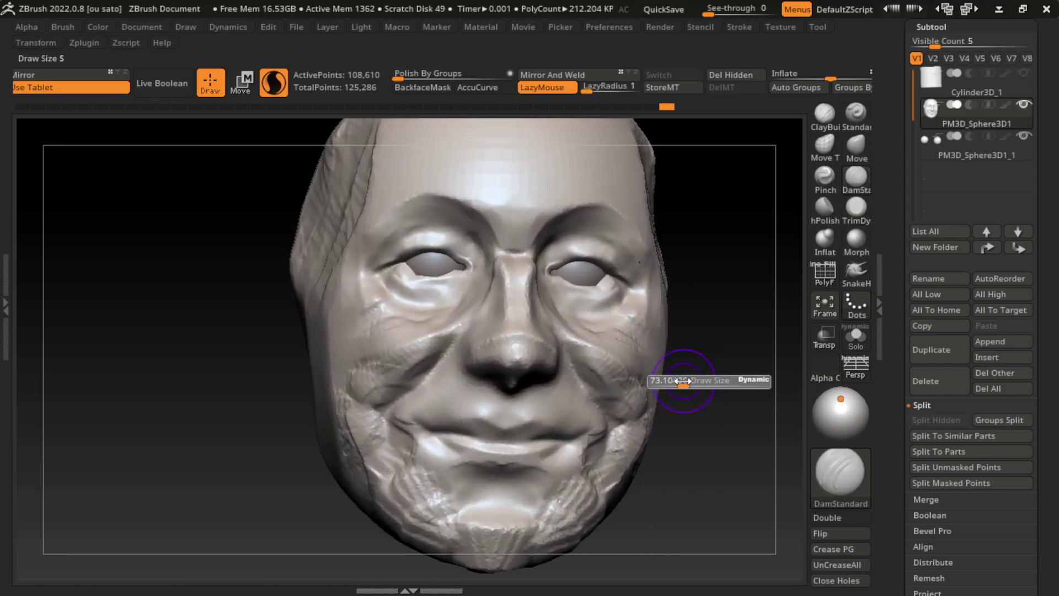
{"action": "left_click_drag", "start_coordinate": [558, 242], "coordinate": [558, 273]}
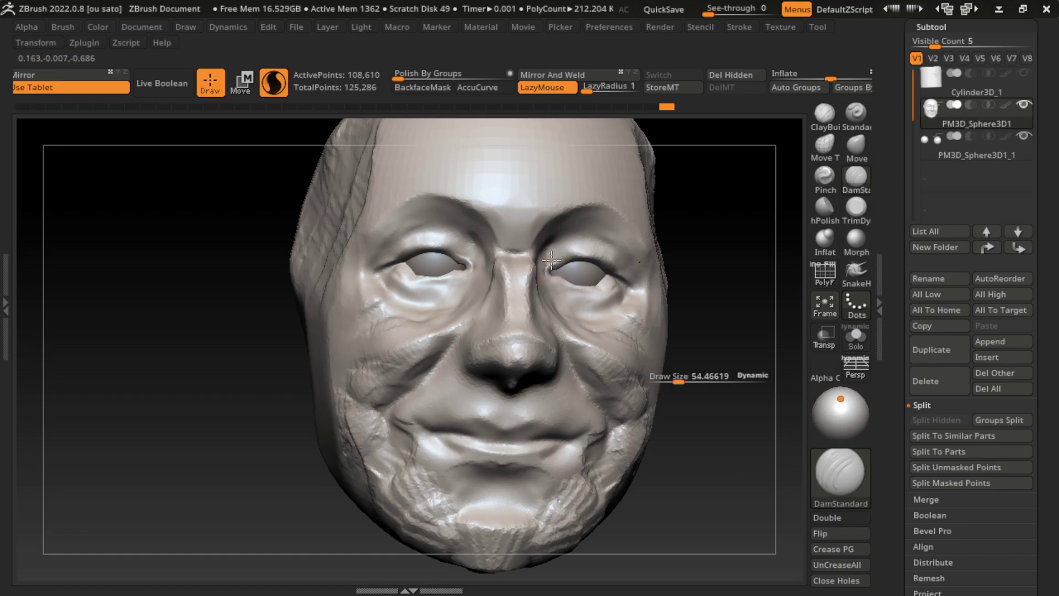
{"action": "key", "text": "ctrl+z"}
Step: Set Z Intensity to 63 and draw size about 54 for the eye-corner creases
{"action": "key", "text": "space"}
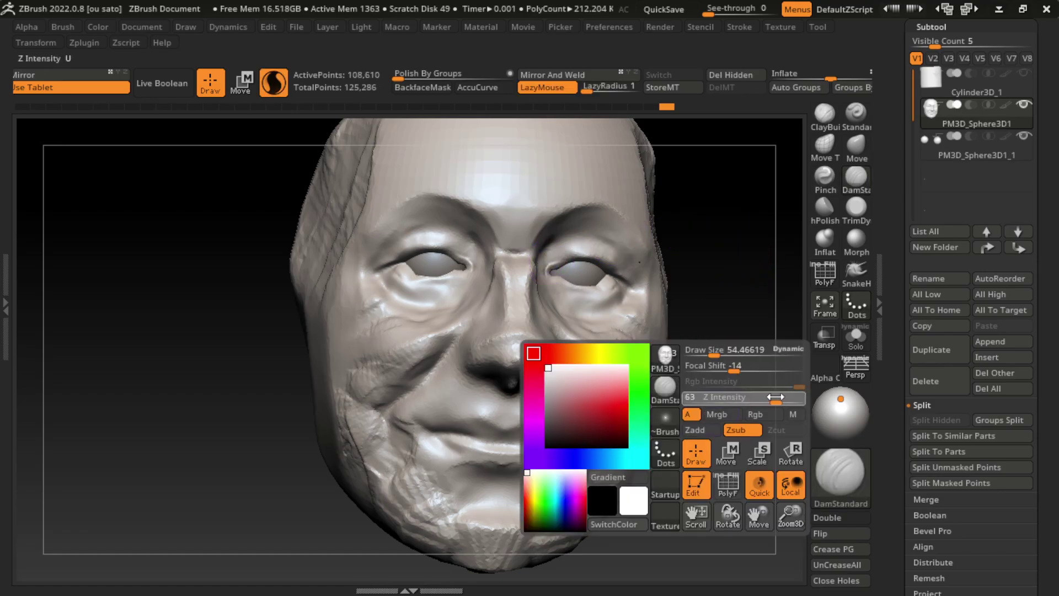
{"action": "key", "text": "s"}
{"action": "left_click_drag", "start_coordinate": [736, 371], "coordinate": [731, 369]}
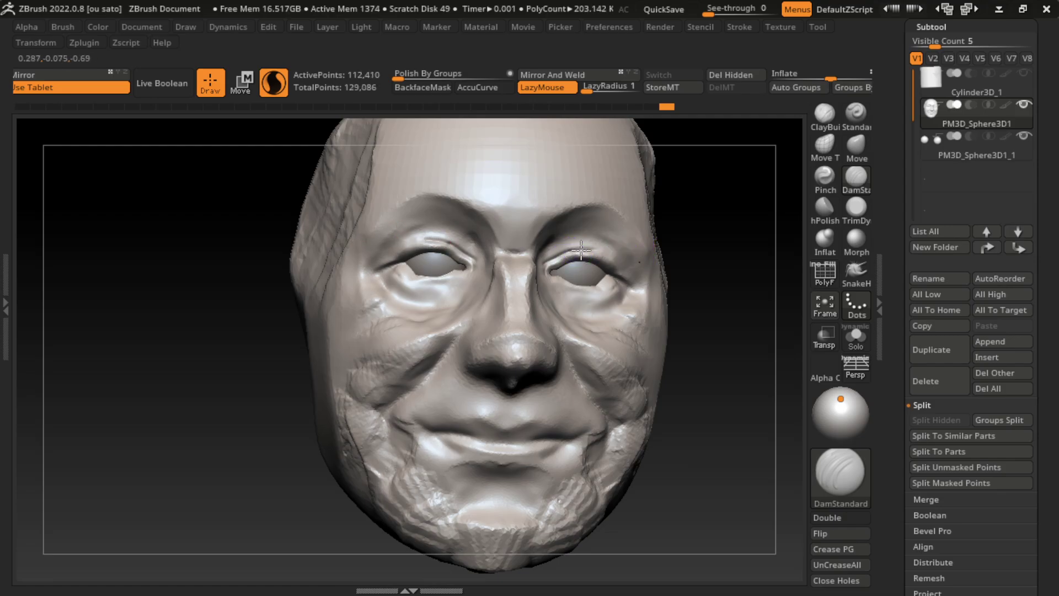
{"action": "left_click_drag", "start_coordinate": [703, 218], "coordinate": [614, 263]}
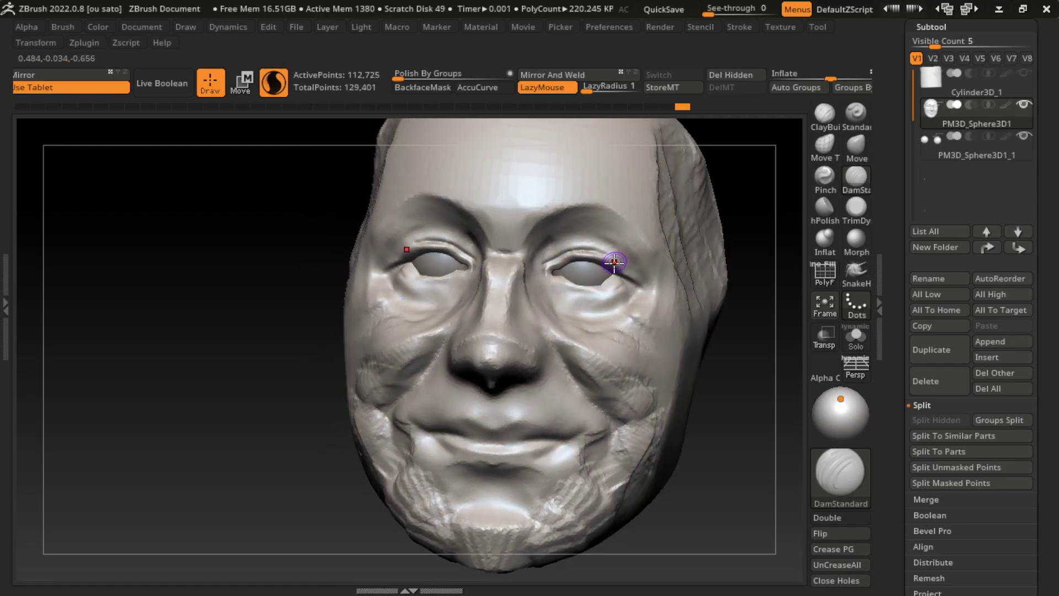
{"action": "key", "text": "ctrl+z"}
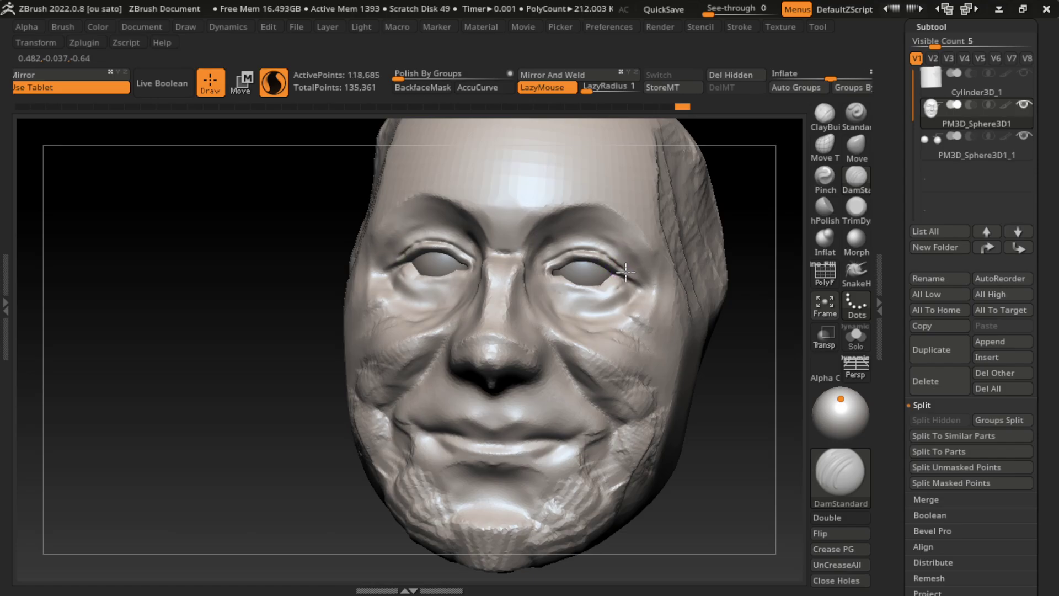
{"action": "left_click_drag", "start_coordinate": [694, 311], "coordinate": [708, 259], "text": "shift"}
Step: Reshape the right upper eyelid with the Standard brush
{"action": "left_click", "coordinate": [157, 28]}
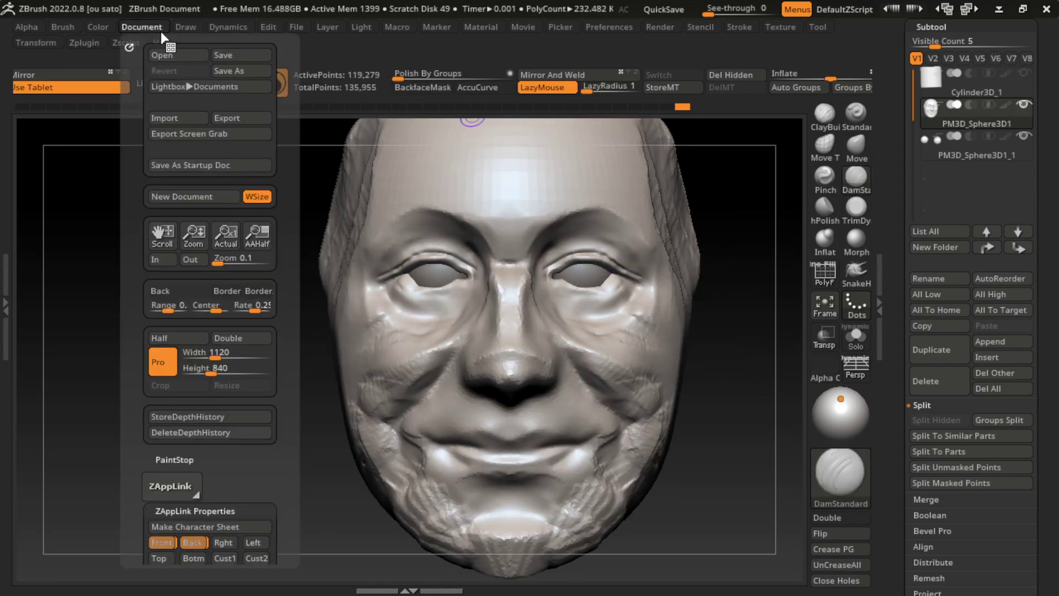
{"action": "left_click", "coordinate": [168, 558]}
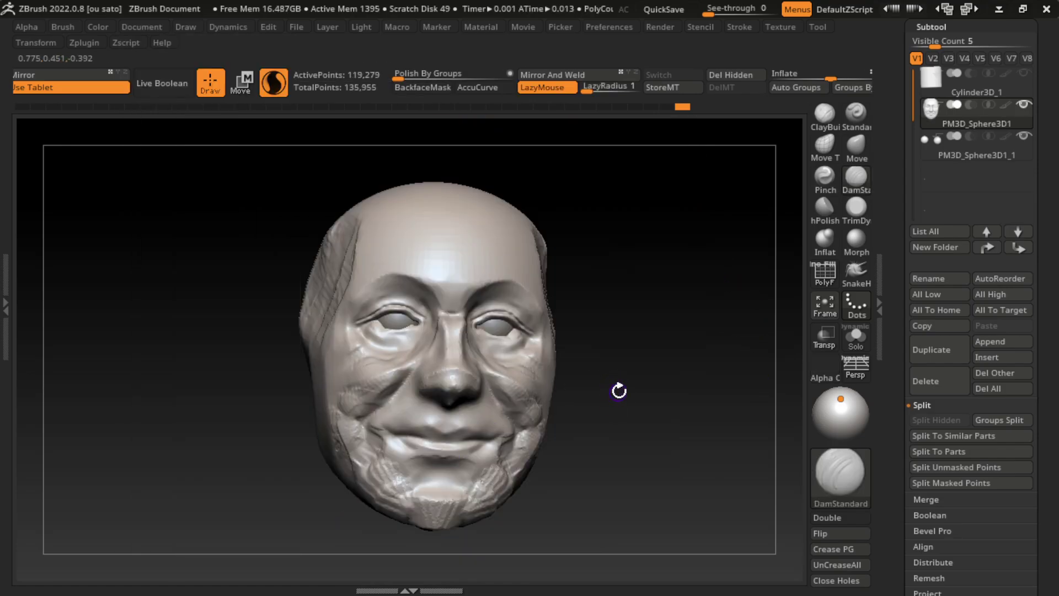
{"action": "key", "text": "s"}
{"action": "left_click", "coordinate": [629, 396]}
{"action": "right_click_drag", "start_coordinate": [635, 385], "coordinate": [645, 347], "text": "ctrl"}
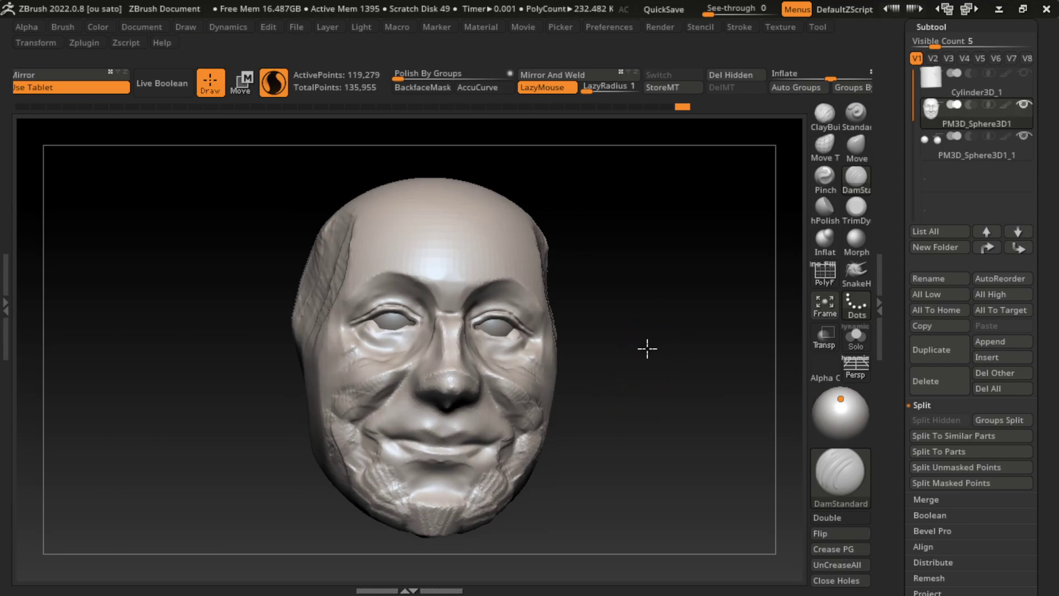
{"action": "key", "text": "s"}
{"action": "left_click", "coordinate": [855, 113]}
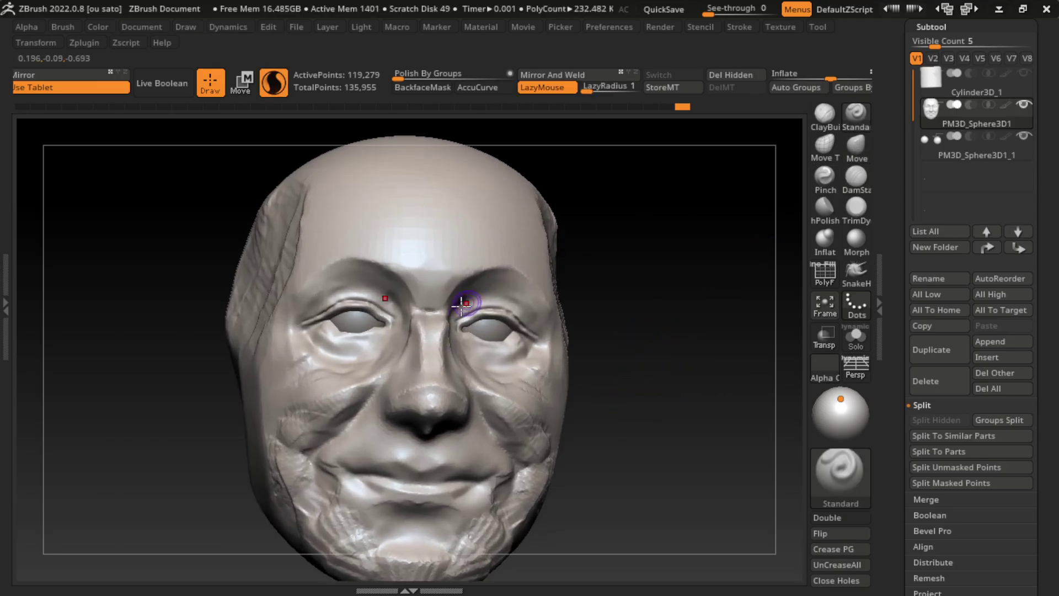
{"action": "mouse_move", "coordinate": [511, 306]}
{"action": "left_mouse_down"}
{"action": "mouse_move", "coordinate": [469, 308]}
{"action": "mouse_move", "coordinate": [552, 307]}
{"action": "left_mouse_up"}
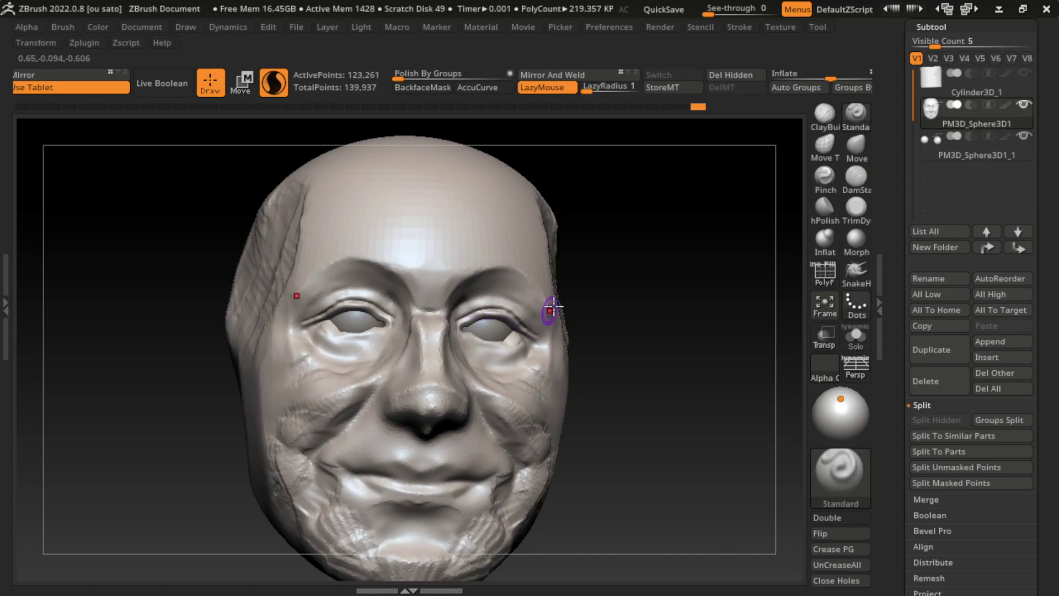
{"action": "left_click_drag", "start_coordinate": [507, 296], "coordinate": [538, 317]}
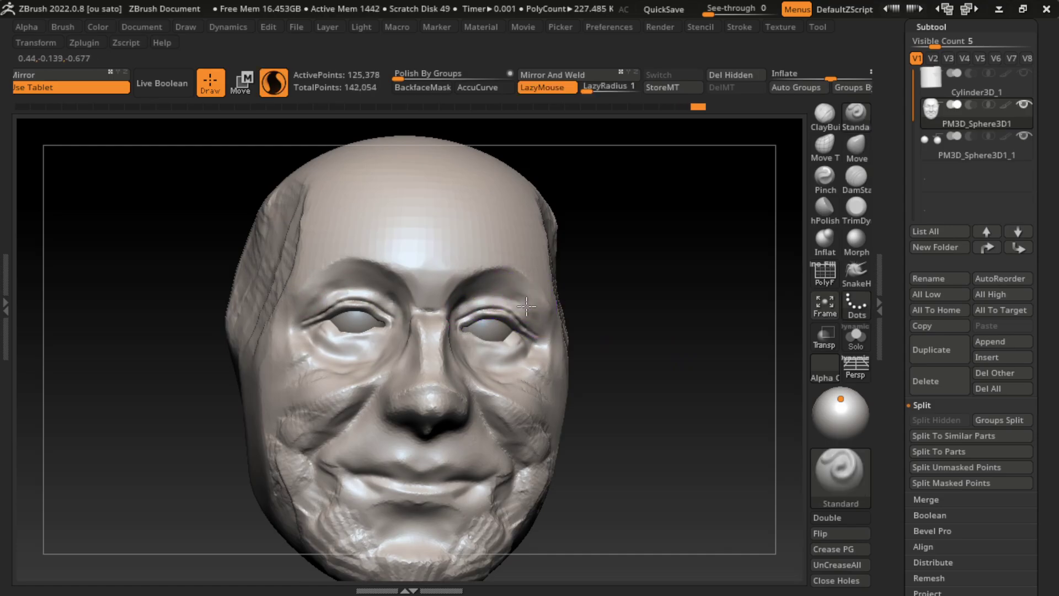
Step: Try a DamStandard upper-eyelid crease, undo it, and refine beside the right eye with Standard
{"action": "left_click", "coordinate": [857, 176]}
{"action": "key", "text": "space"}
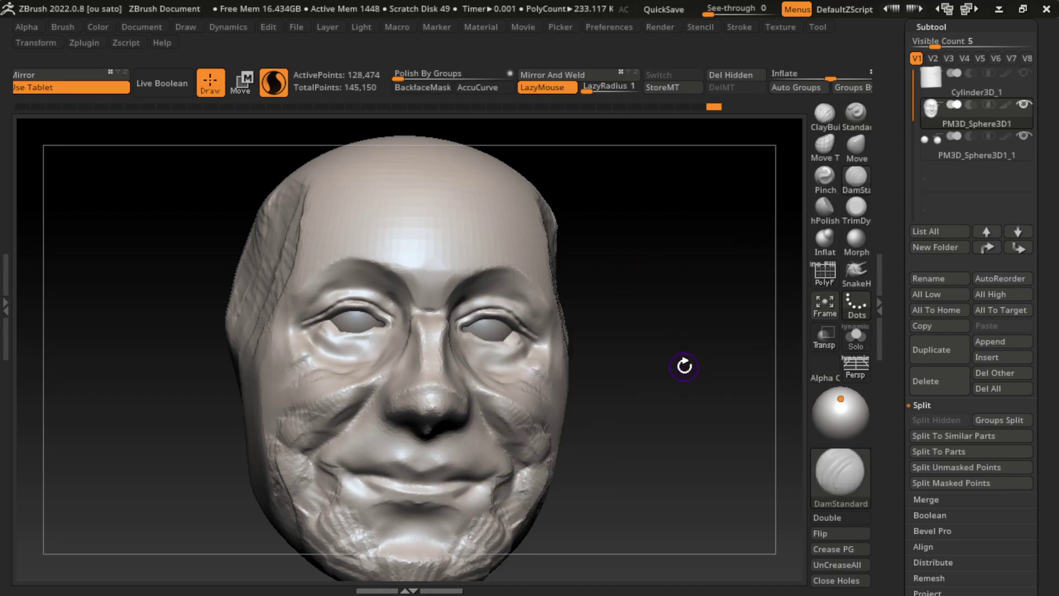
{"action": "left_click_drag", "start_coordinate": [537, 305], "coordinate": [497, 291]}
{"action": "key", "text": "ctrl+z"}
{"action": "key", "text": "ctrl+z"}
{"action": "key", "text": "ctrl+z"}
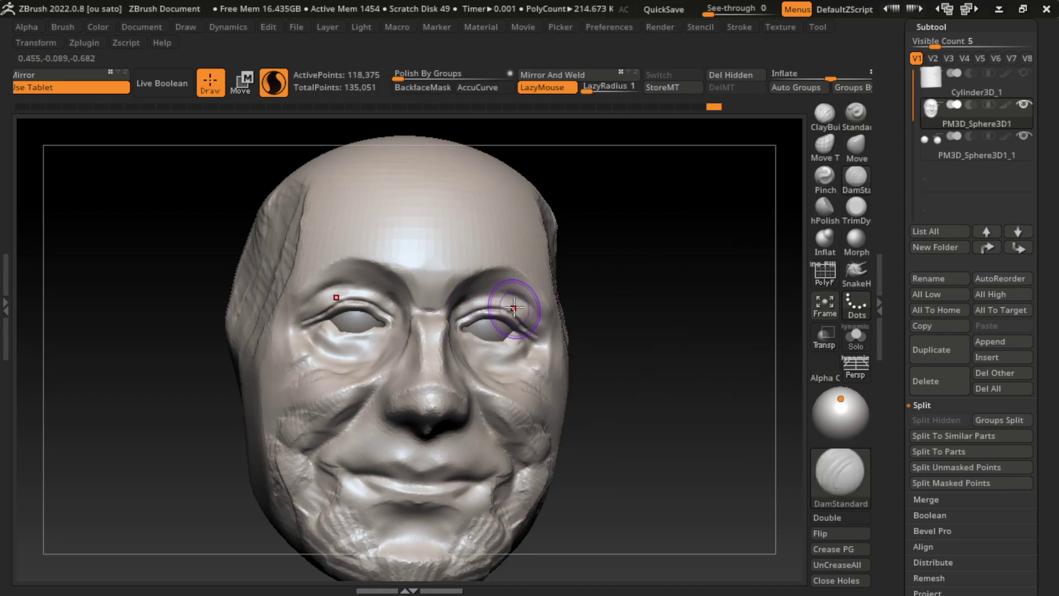
{"action": "left_click", "coordinate": [856, 113]}
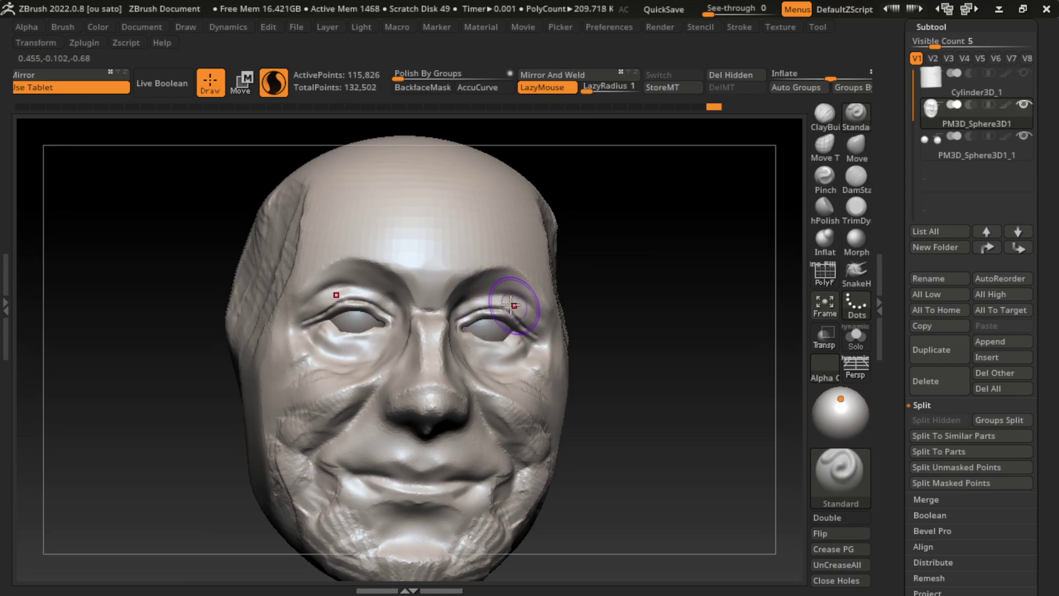
{"action": "left_click_drag", "start_coordinate": [508, 298], "coordinate": [551, 345]}
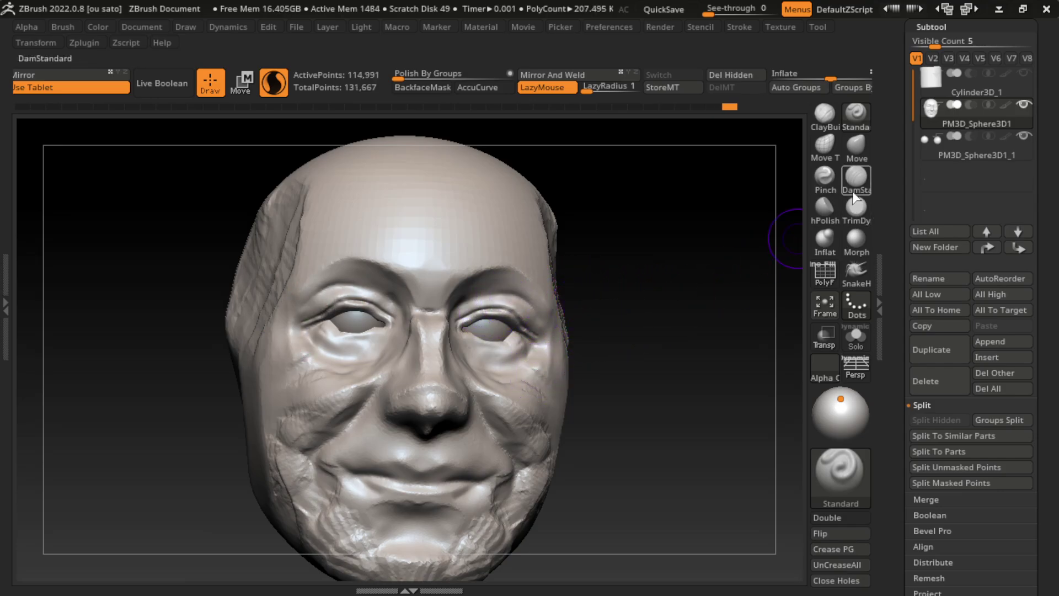
Step: Flatten both sides of the face into crisper planes with TrimDynamic
{"action": "left_click", "coordinate": [856, 206]}
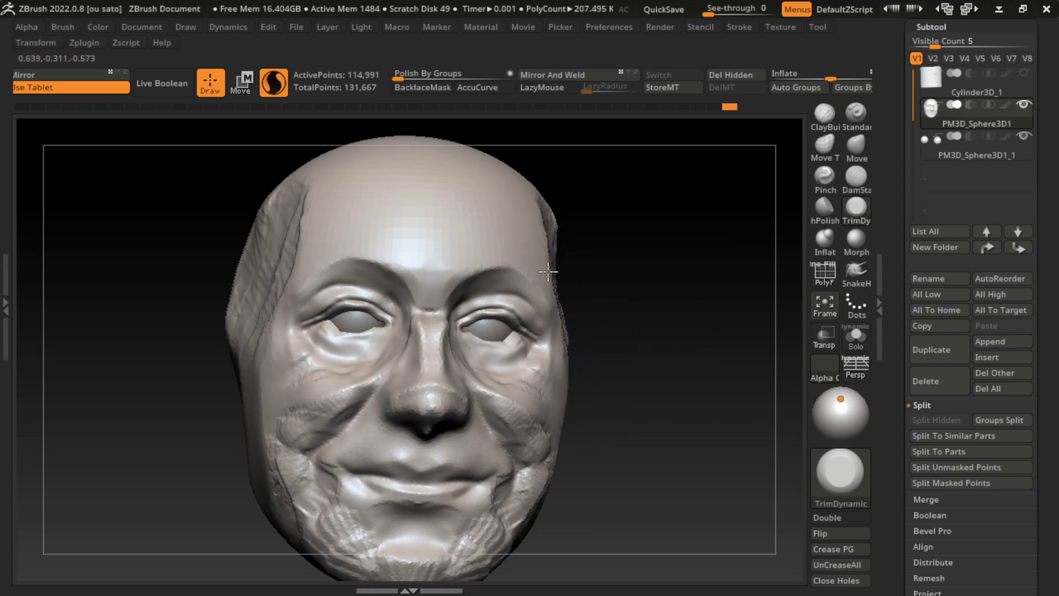
{"action": "left_click_drag", "start_coordinate": [547, 271], "coordinate": [559, 313]}
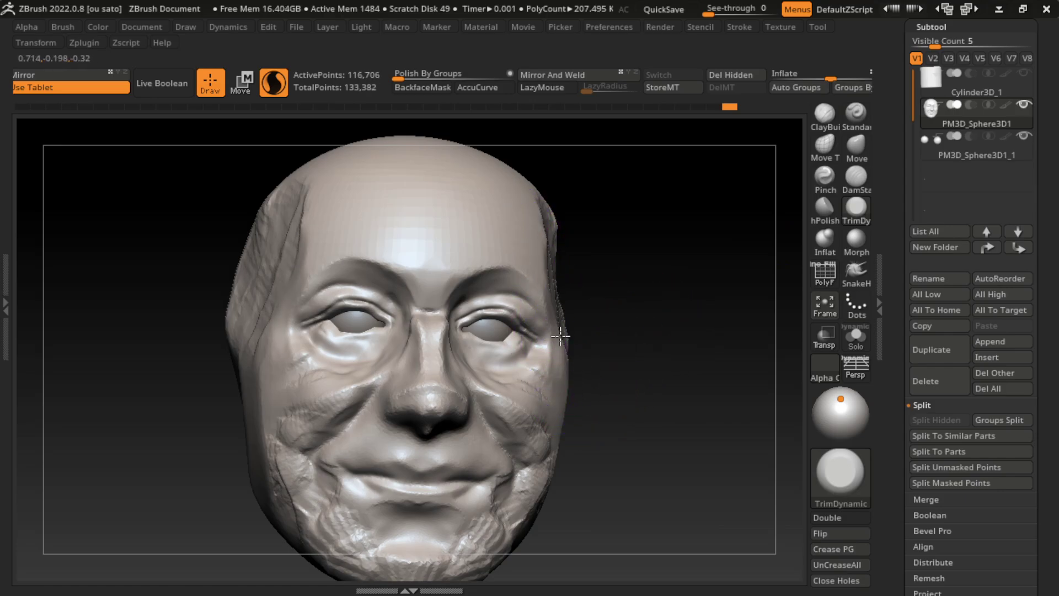
{"action": "left_click_drag", "start_coordinate": [576, 494], "coordinate": [567, 390]}
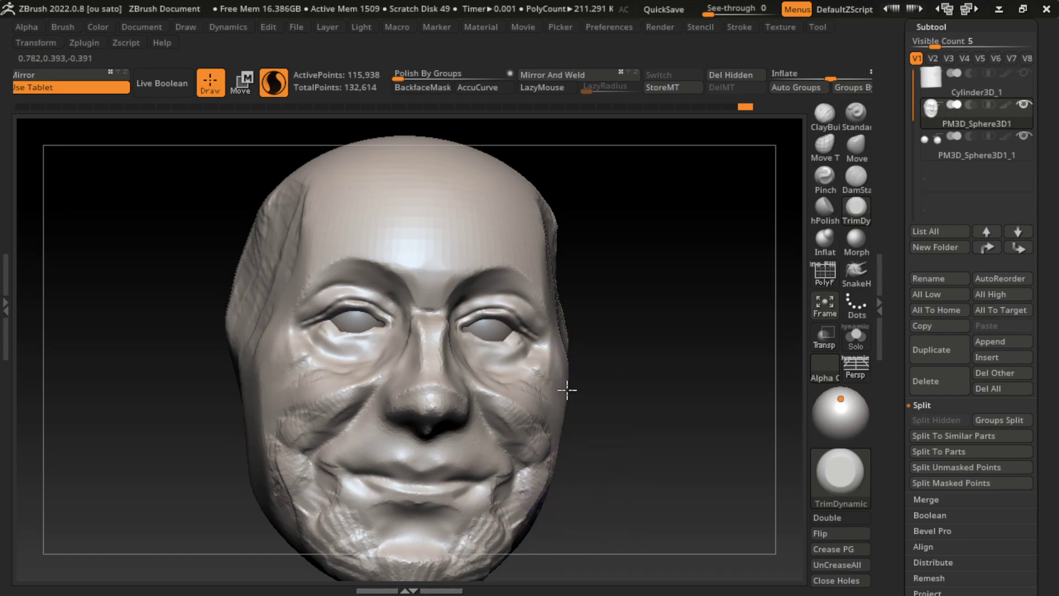
{"action": "left_click_drag", "start_coordinate": [571, 346], "coordinate": [574, 430]}
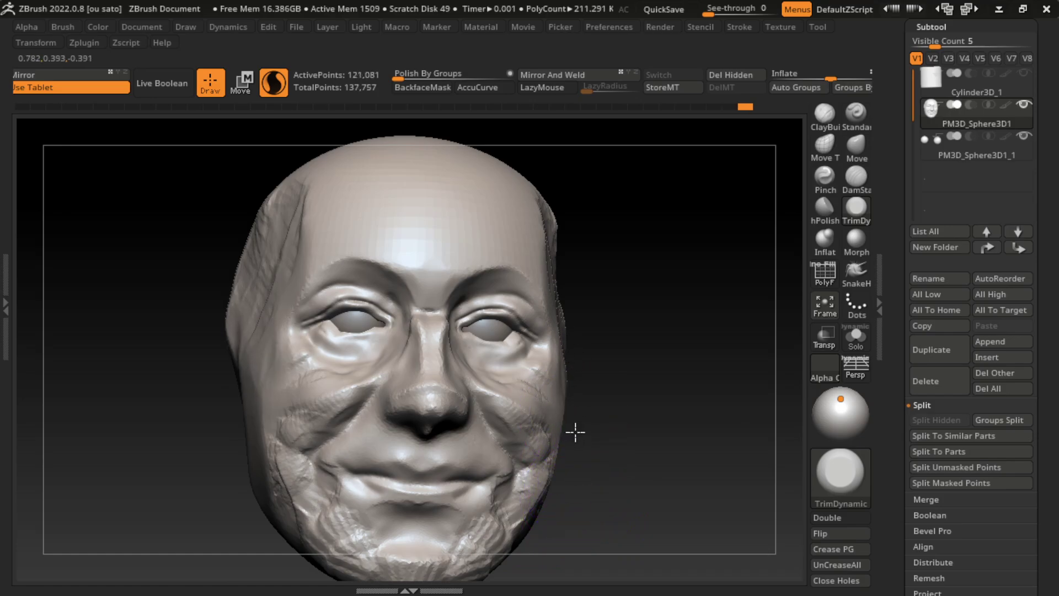
{"action": "left_click_drag", "start_coordinate": [264, 441], "coordinate": [248, 383]}
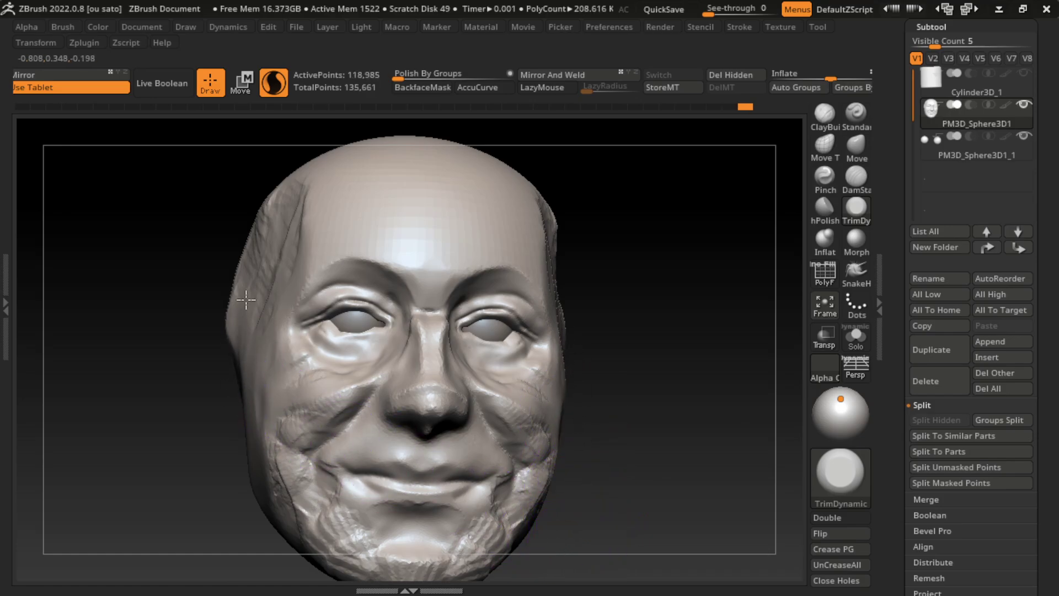
Step: Trim the left jaw and underside of the chin with a larger brush
{"action": "key", "text": "b"}
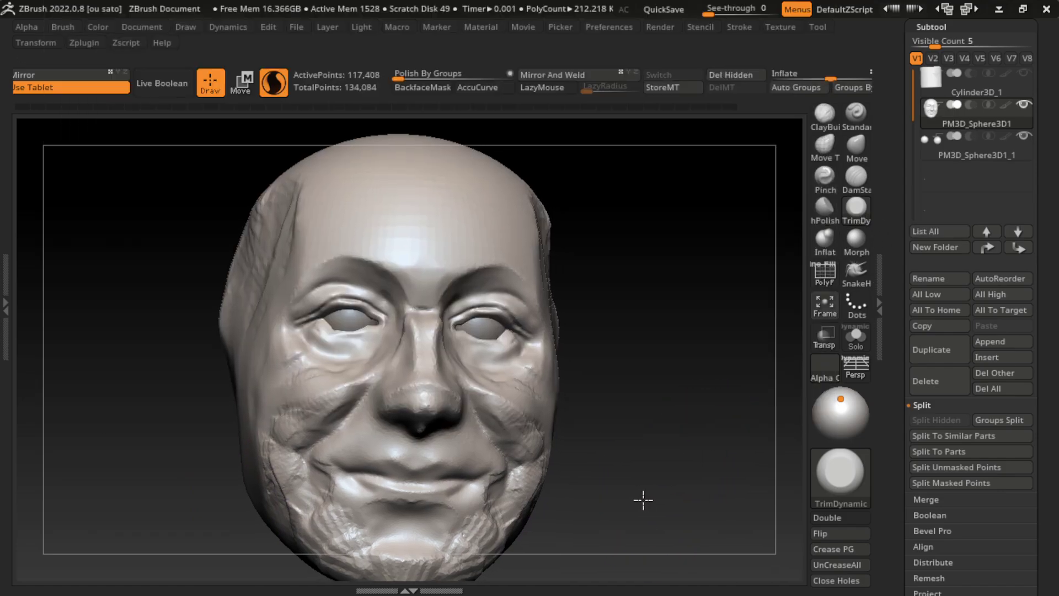
{"action": "left_click_drag", "start_coordinate": [643, 497], "coordinate": [644, 437]}
{"action": "key", "text": "s"}
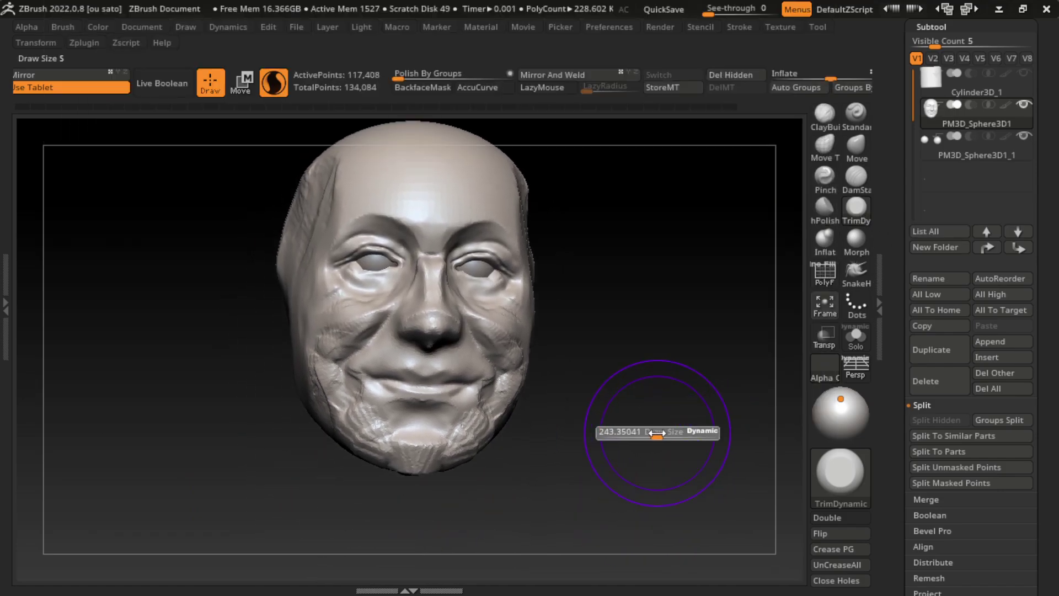
{"action": "left_click_drag", "start_coordinate": [303, 406], "coordinate": [301, 349]}
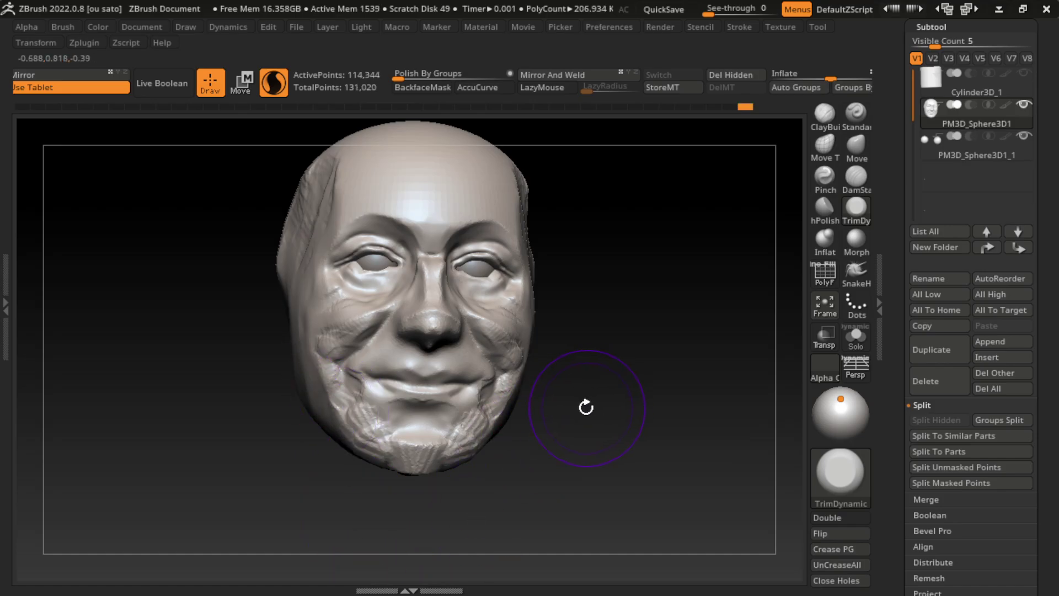
{"action": "left_click_drag", "start_coordinate": [398, 472], "coordinate": [420, 461]}
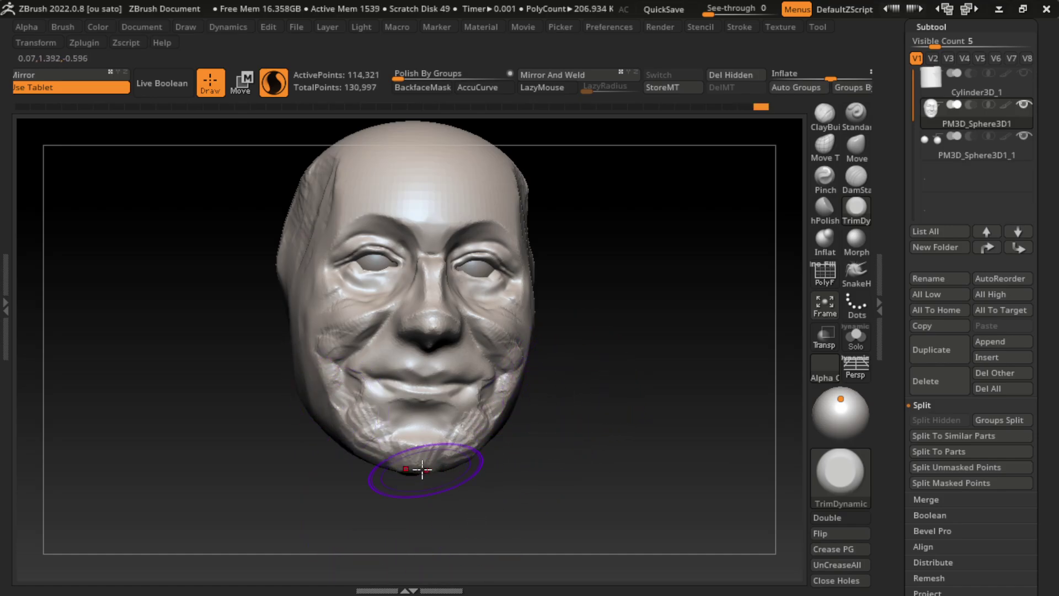
Step: Build up the underside and lower-left of the chin with ClayBuildup
{"action": "key", "text": "b"}
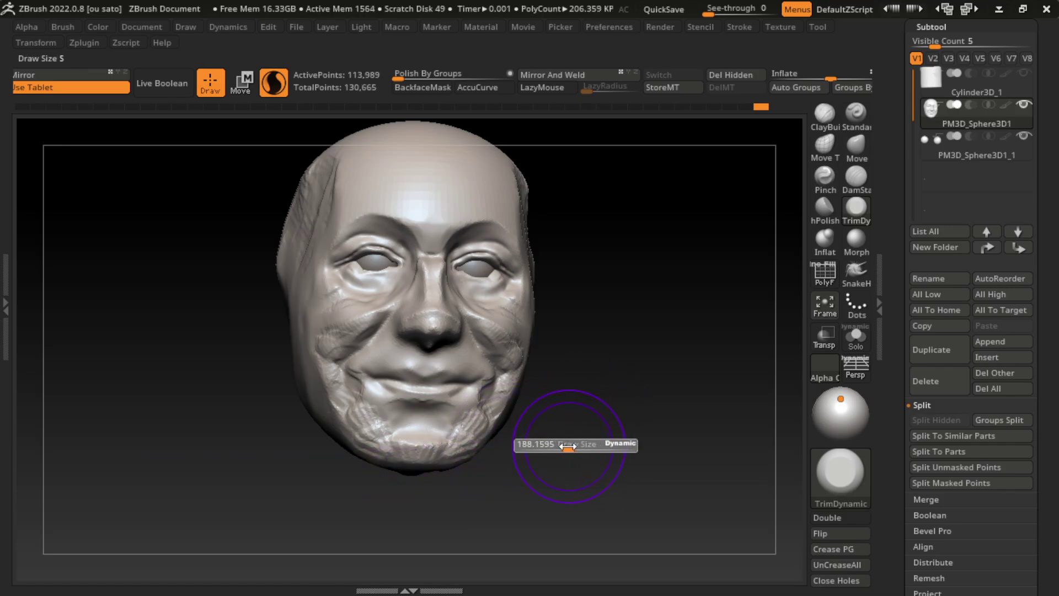
{"action": "key", "text": "c"}
{"action": "key", "text": "b"}
{"action": "mouse_move", "coordinate": [435, 422]}
{"action": "left_mouse_down"}
{"action": "mouse_move", "coordinate": [390, 419]}
{"action": "mouse_move", "coordinate": [367, 480]}
{"action": "left_mouse_up"}
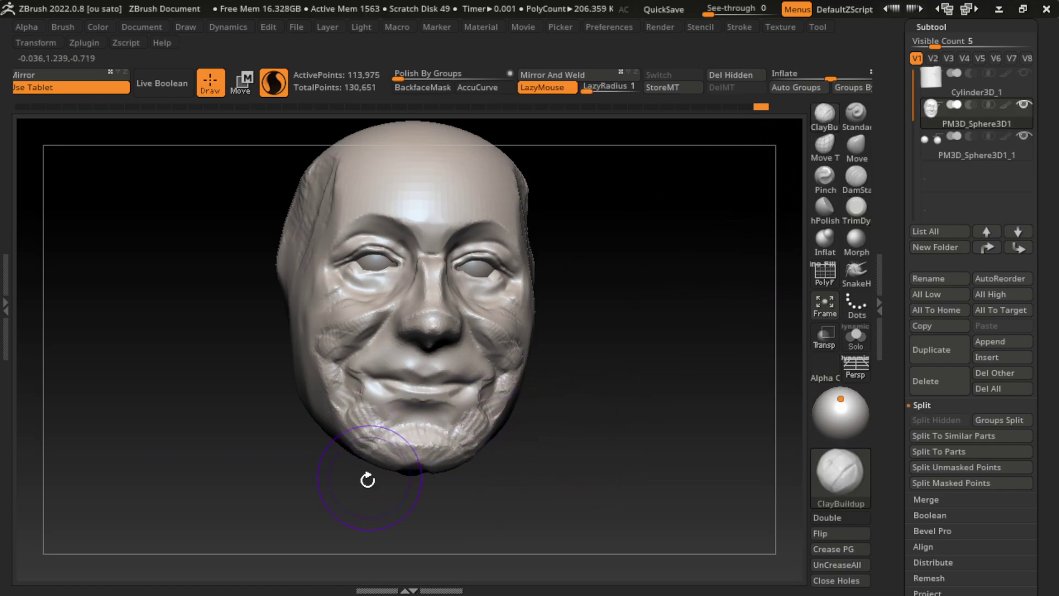
{"action": "mouse_move", "coordinate": [436, 479]}
{"action": "left_mouse_down"}
{"action": "mouse_move", "coordinate": [373, 454]}
{"action": "mouse_move", "coordinate": [378, 468]}
{"action": "mouse_move", "coordinate": [420, 442]}
{"action": "mouse_move", "coordinate": [381, 463]}
{"action": "mouse_move", "coordinate": [471, 465]}
{"action": "left_mouse_up"}
Step: Carve DamStandard folds along the left jaw and cheek, then undo both strokes
{"action": "key", "text": "space"}
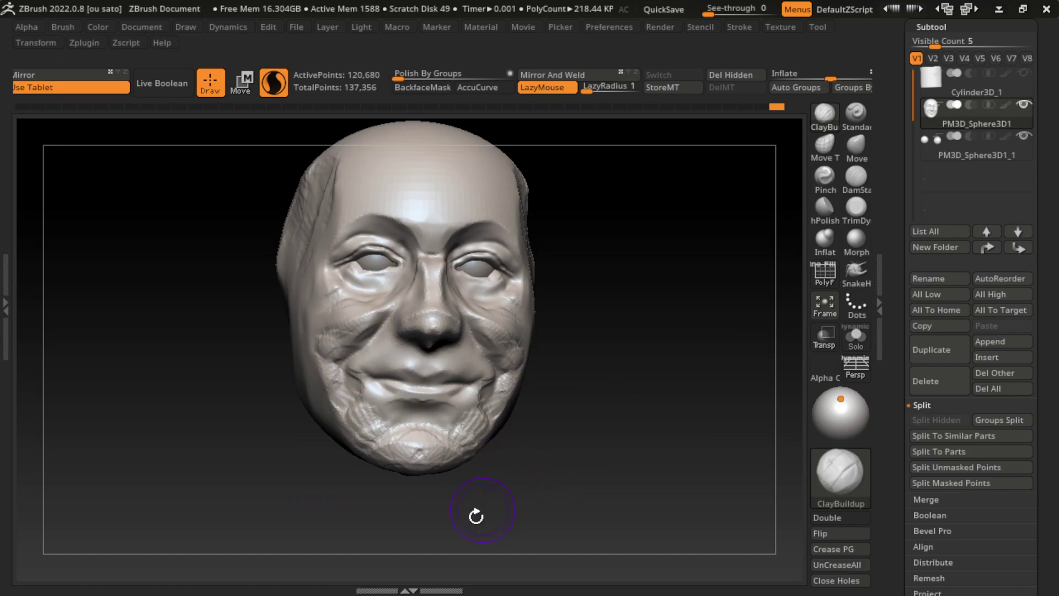
{"action": "left_click", "coordinate": [856, 176]}
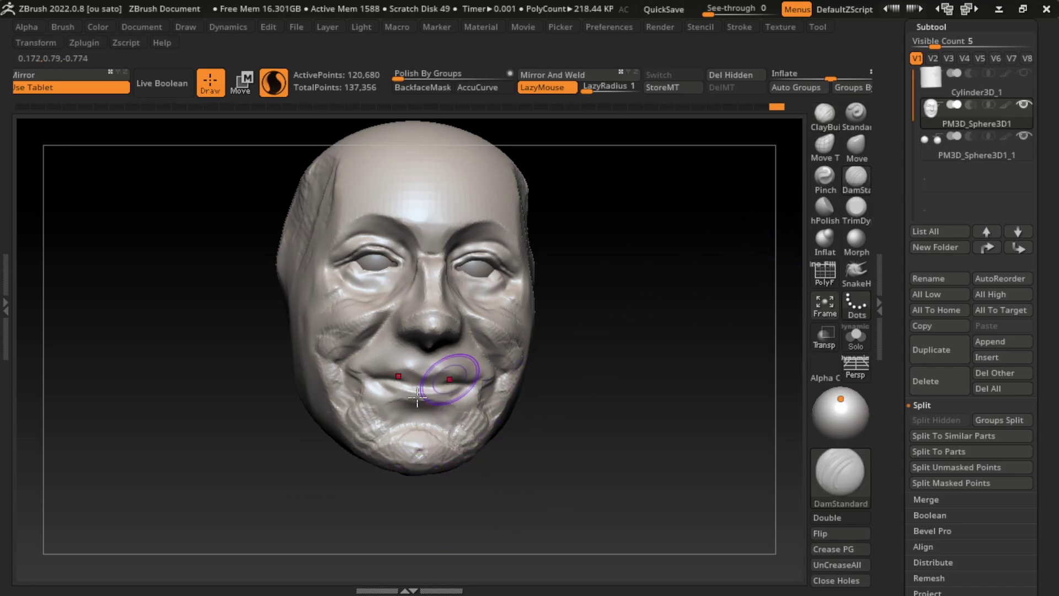
{"action": "left_click_drag", "start_coordinate": [351, 440], "coordinate": [340, 451]}
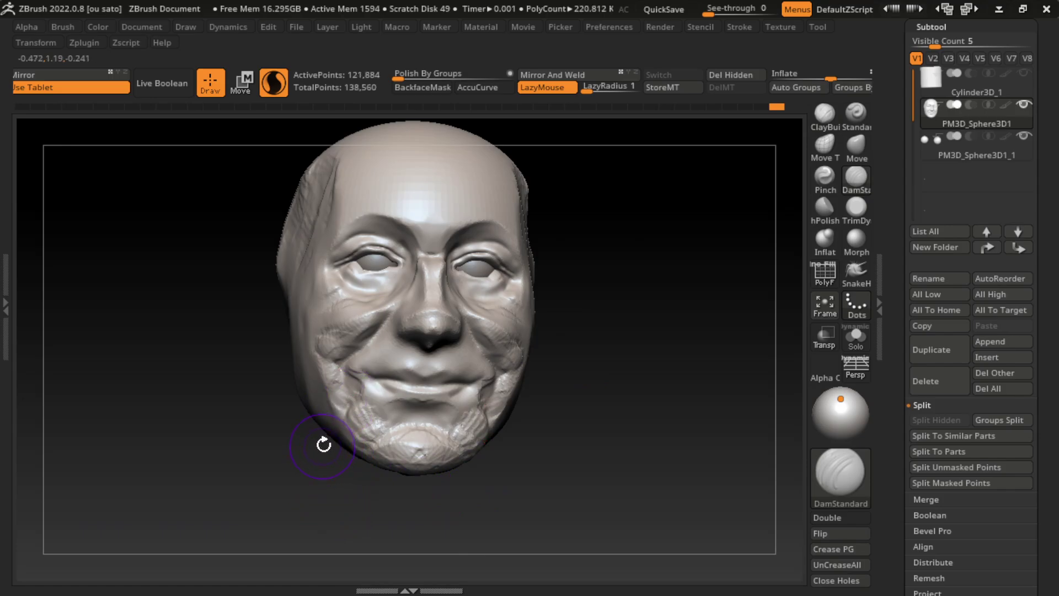
{"action": "mouse_move", "coordinate": [338, 373]}
{"action": "left_mouse_down"}
{"action": "mouse_move", "coordinate": [328, 367]}
{"action": "mouse_move", "coordinate": [331, 415]}
{"action": "left_mouse_up"}
{"action": "key", "text": "ctrl+z"}
{"action": "key", "text": "ctrl+z"}
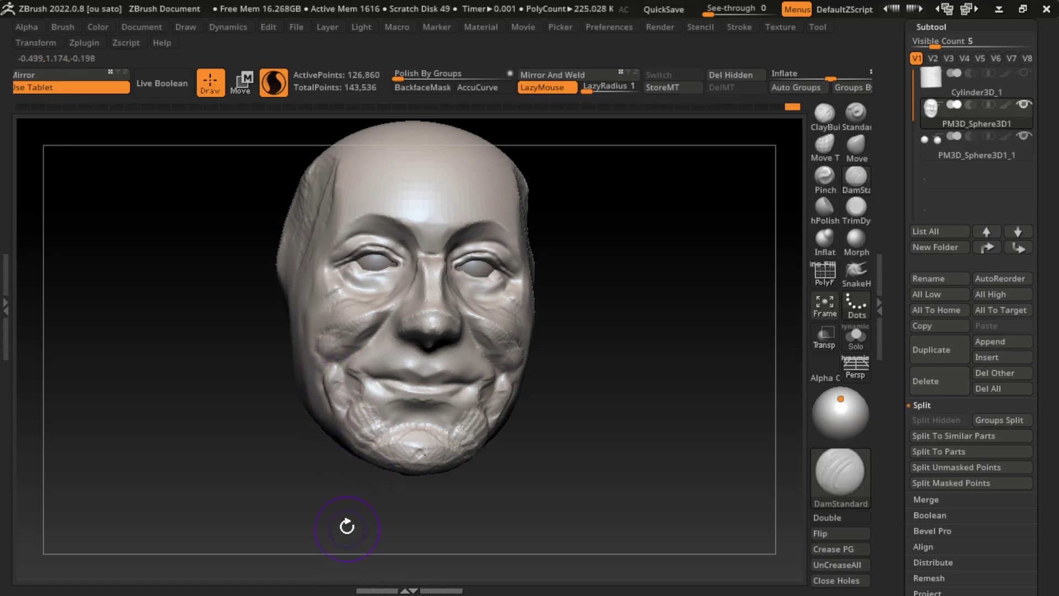
{"action": "left_click", "coordinate": [856, 114]}
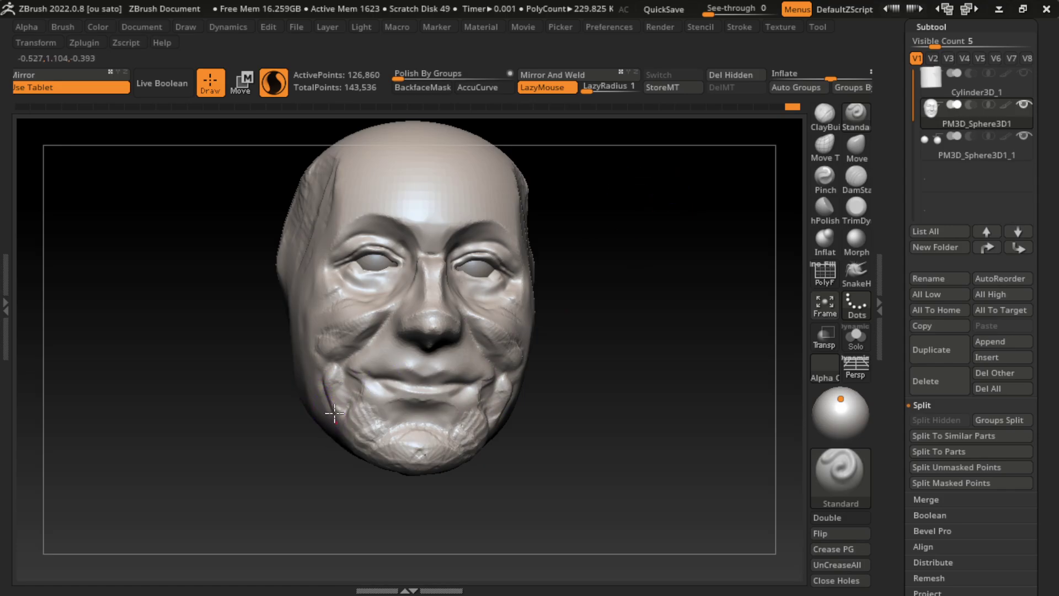
{"action": "key", "text": "ctrl+z"}
Step: Build a left jaw fold with ClayBuildup and re-carve the cheek and under-chin creases
{"action": "left_click", "coordinate": [825, 114]}
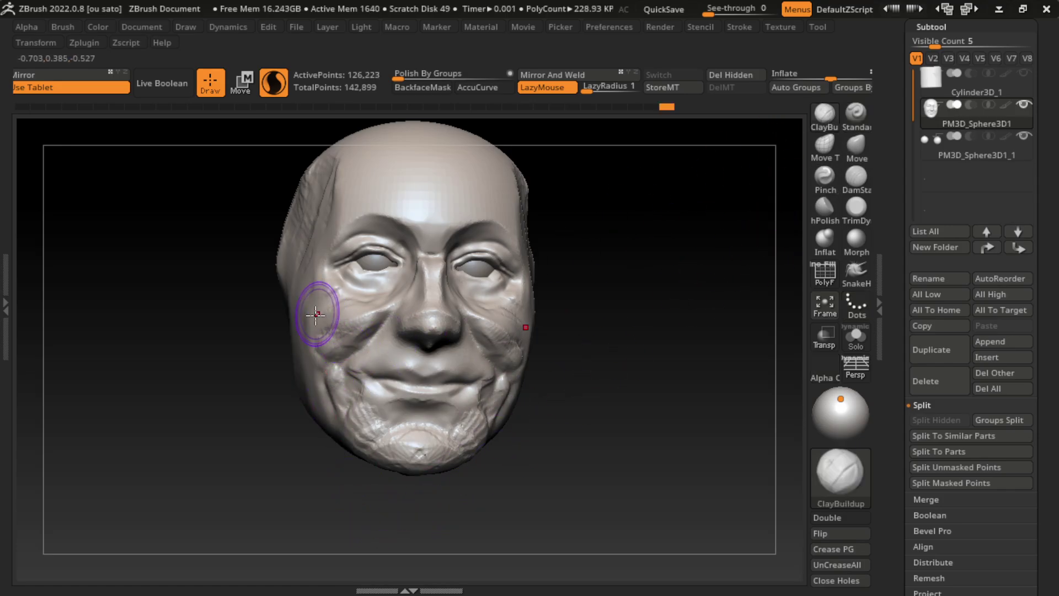
{"action": "left_click_drag", "start_coordinate": [328, 400], "coordinate": [301, 323]}
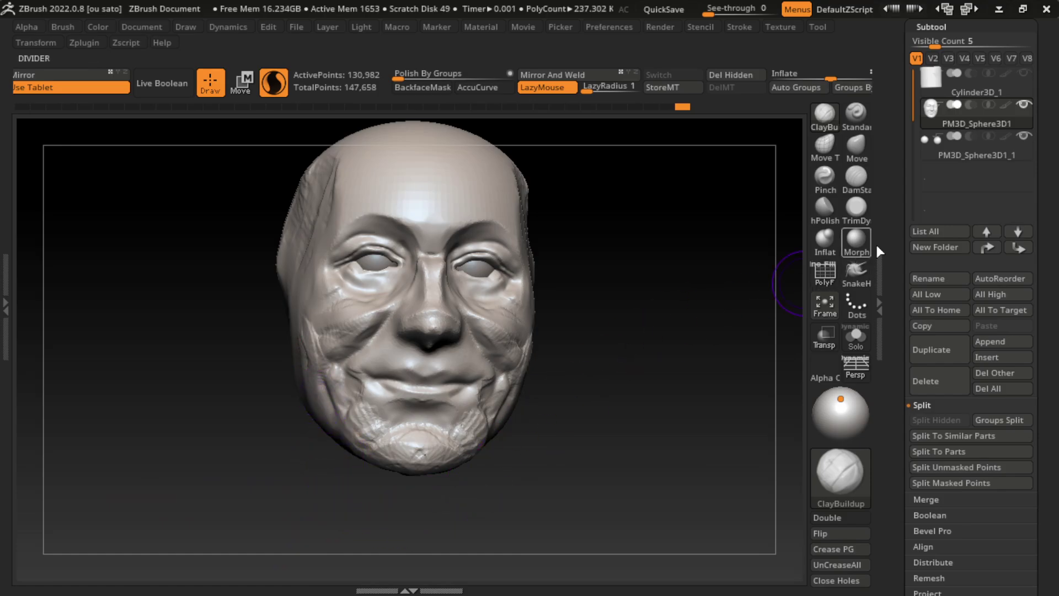
{"action": "left_click", "coordinate": [857, 176]}
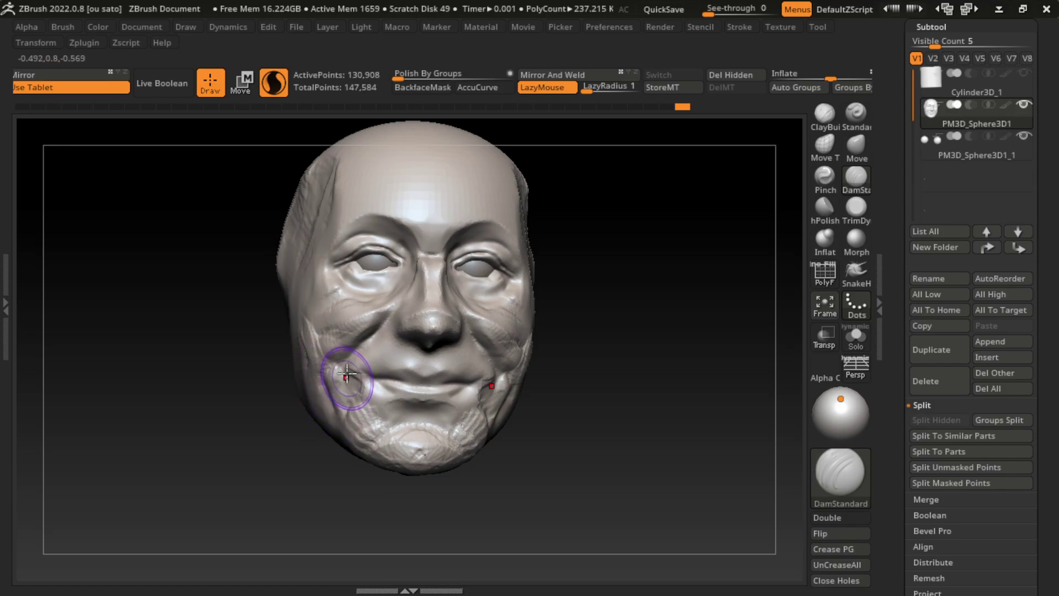
{"action": "left_click_drag", "start_coordinate": [338, 381], "coordinate": [346, 393]}
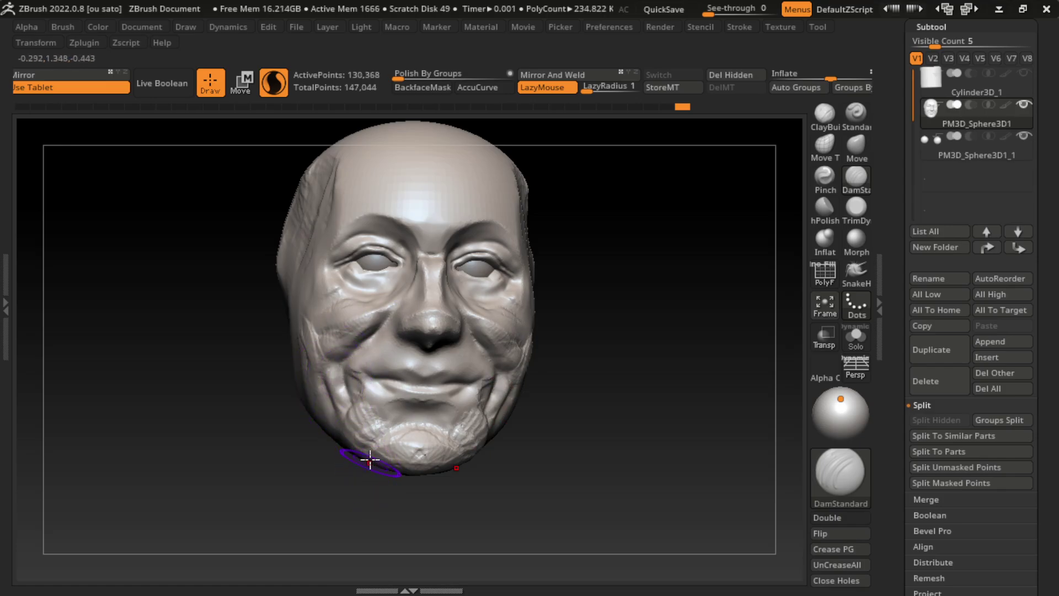
{"action": "left_click_drag", "start_coordinate": [369, 459], "coordinate": [386, 441]}
Step: Reshape the lower cheek, left mouth corner and upper lip with the Standard brush
{"action": "left_click", "coordinate": [856, 116]}
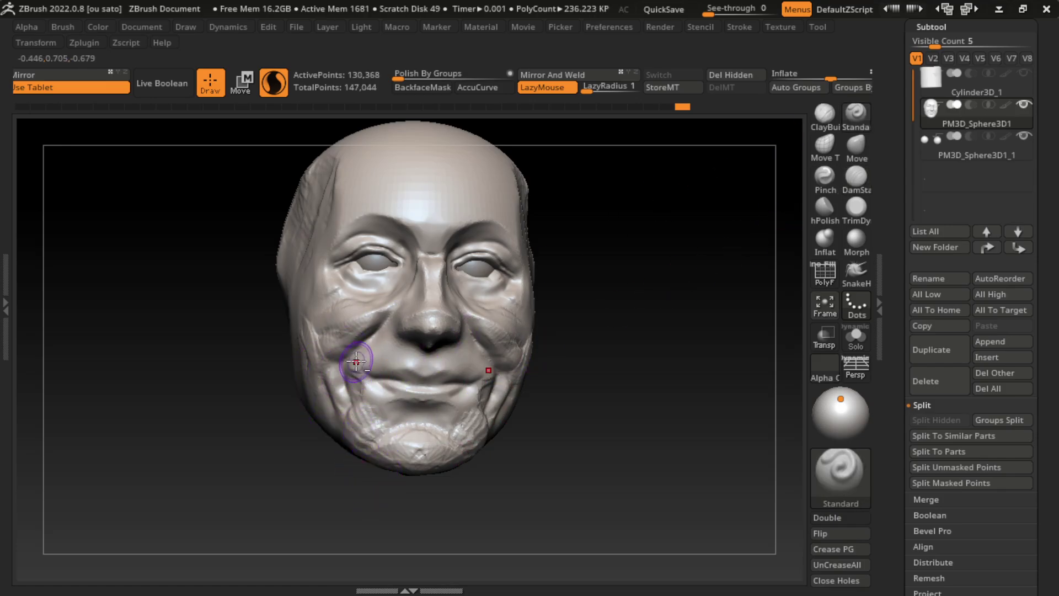
{"action": "left_click_drag", "start_coordinate": [353, 375], "coordinate": [355, 422]}
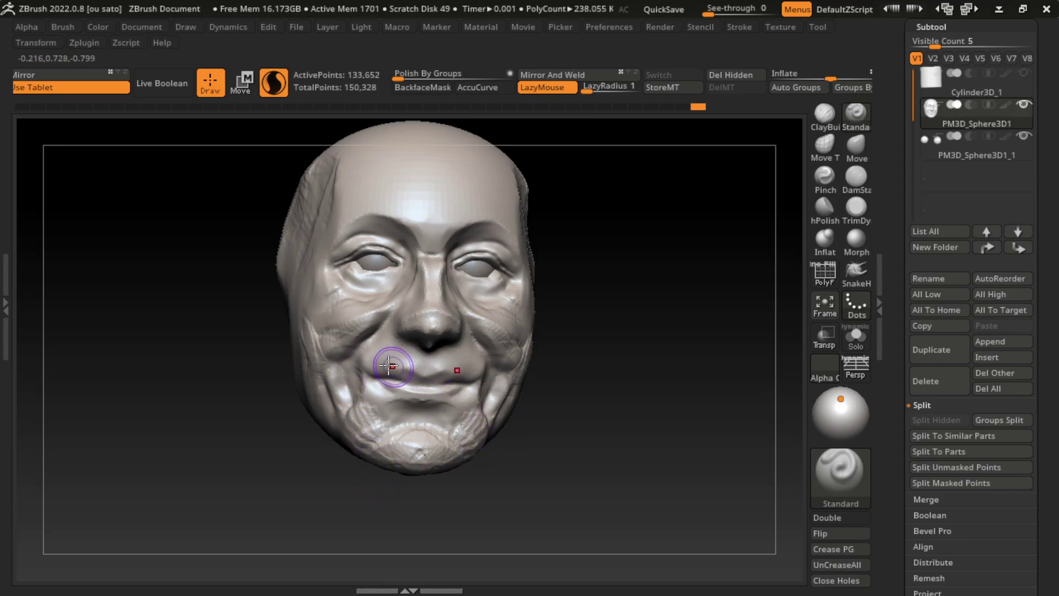
{"action": "left_click_drag", "start_coordinate": [389, 365], "coordinate": [339, 370]}
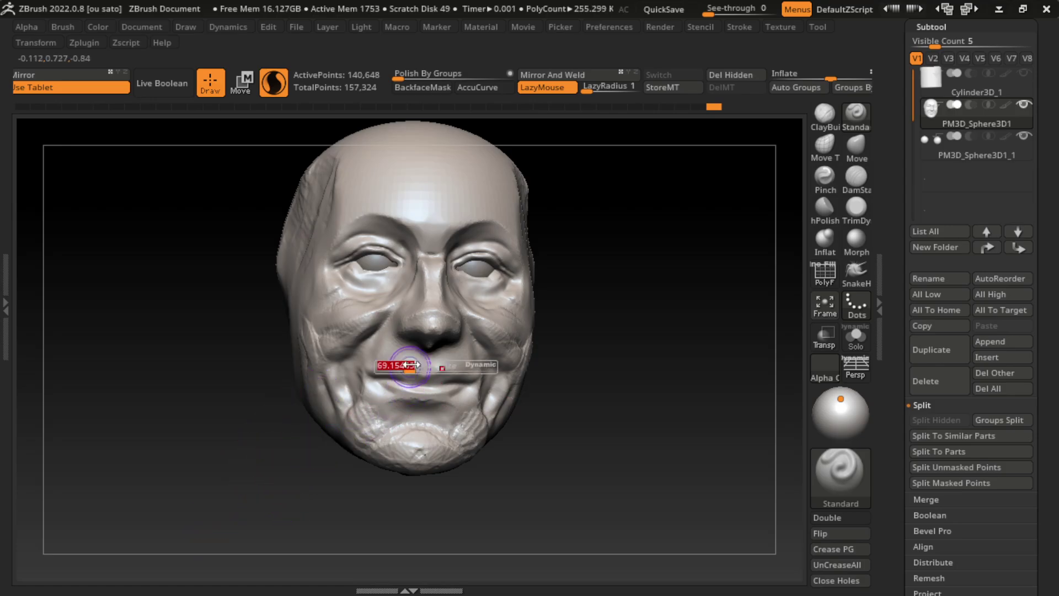
{"action": "left_click_drag", "start_coordinate": [379, 352], "coordinate": [358, 385]}
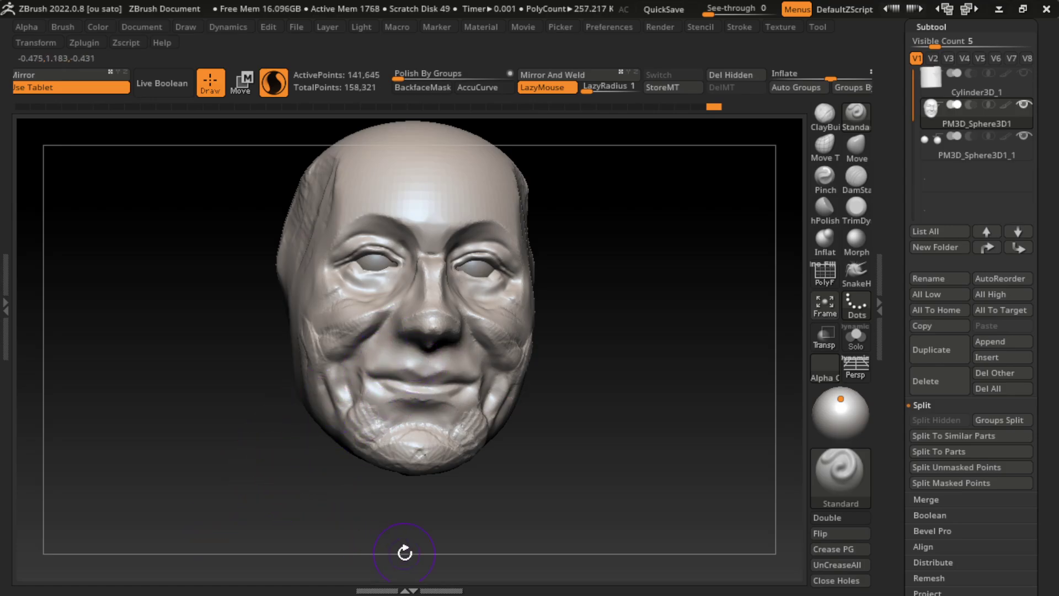
{"action": "key", "text": "s"}
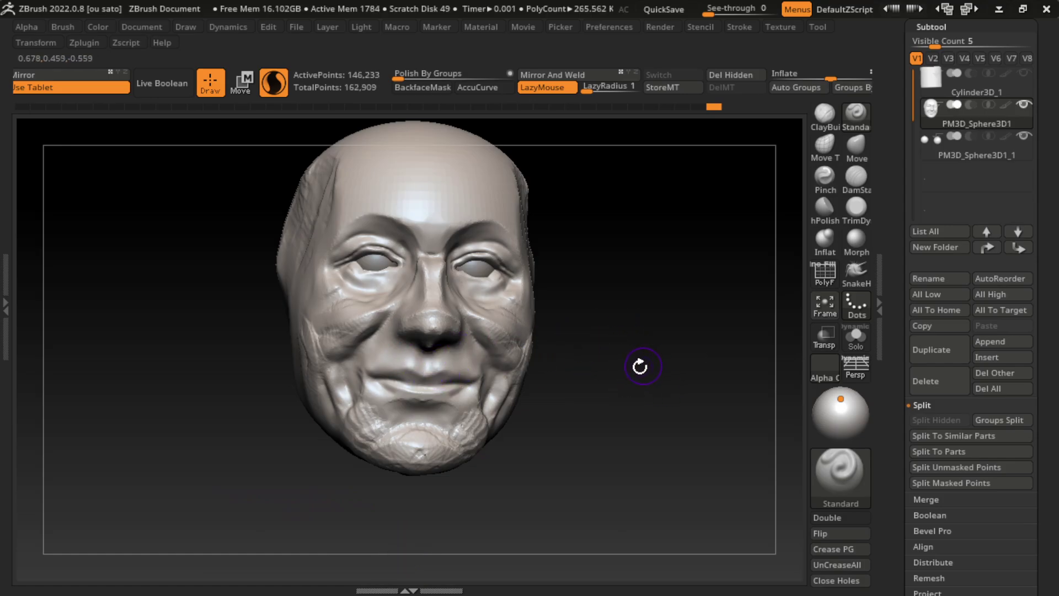
Step: Build a ClayBuildup bulge at the temple and ear, then undo it
{"action": "left_click", "coordinate": [825, 115]}
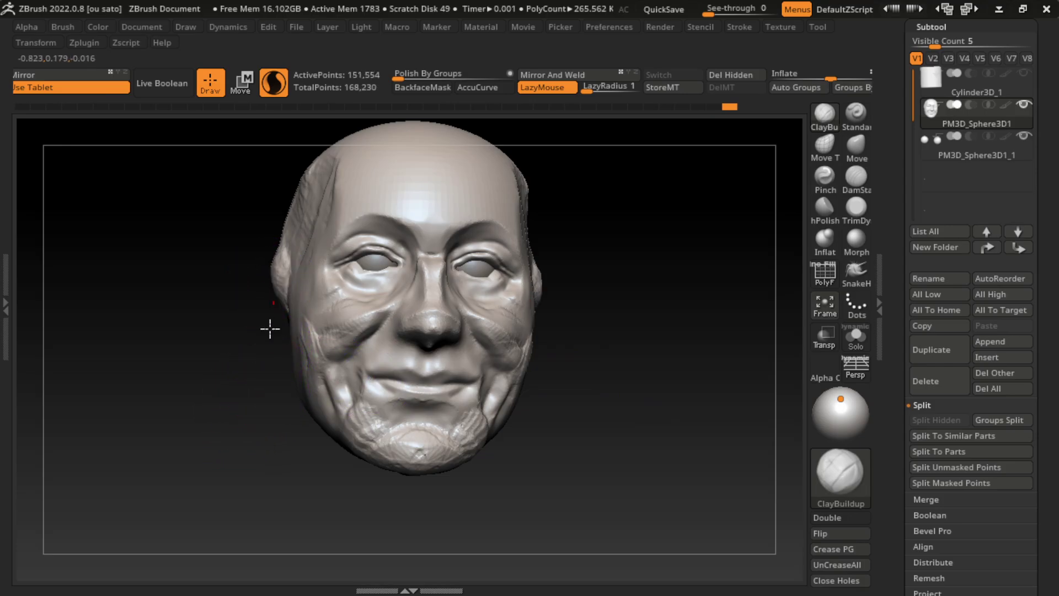
{"action": "left_click_drag", "start_coordinate": [270, 329], "coordinate": [267, 421]}
{"action": "key", "text": "s"}
{"action": "mouse_move", "coordinate": [248, 314]}
{"action": "left_mouse_down"}
{"action": "mouse_move", "coordinate": [230, 278]}
{"action": "mouse_move", "coordinate": [254, 342]}
{"action": "left_mouse_up"}
{"action": "mouse_move", "coordinate": [232, 264]}
{"action": "left_mouse_down"}
{"action": "mouse_move", "coordinate": [260, 331]}
{"action": "mouse_move", "coordinate": [243, 291]}
{"action": "mouse_move", "coordinate": [209, 272]}
{"action": "left_mouse_up"}
{"action": "key", "text": "ctrl+z"}
Step: Smooth down the left ear and snap the head to a front view
{"action": "left_click_drag", "start_coordinate": [634, 258], "coordinate": [612, 255]}
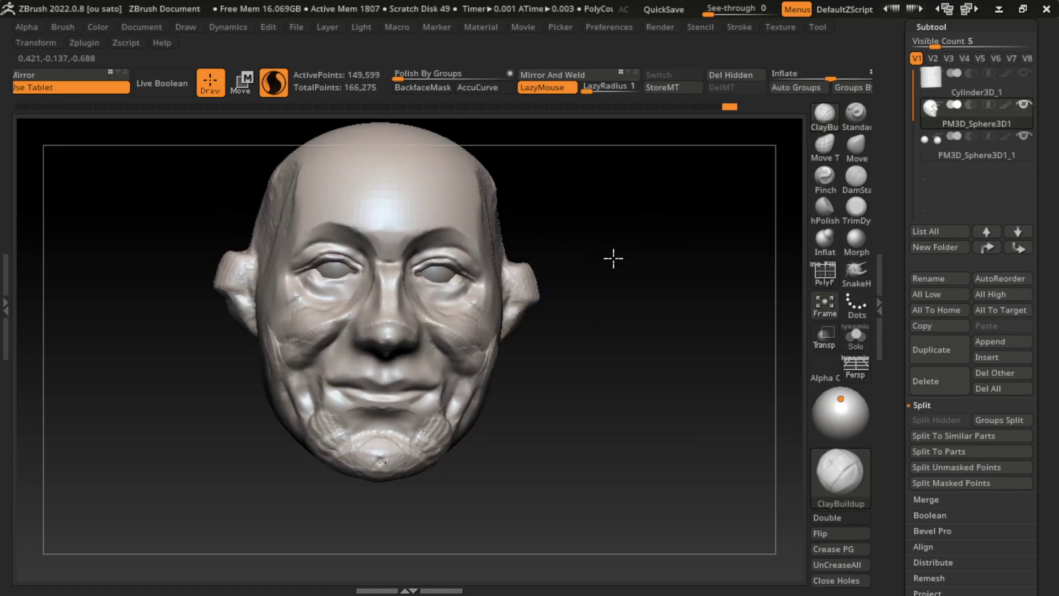
{"action": "left_click_drag", "start_coordinate": [225, 279], "coordinate": [245, 364], "text": "shift"}
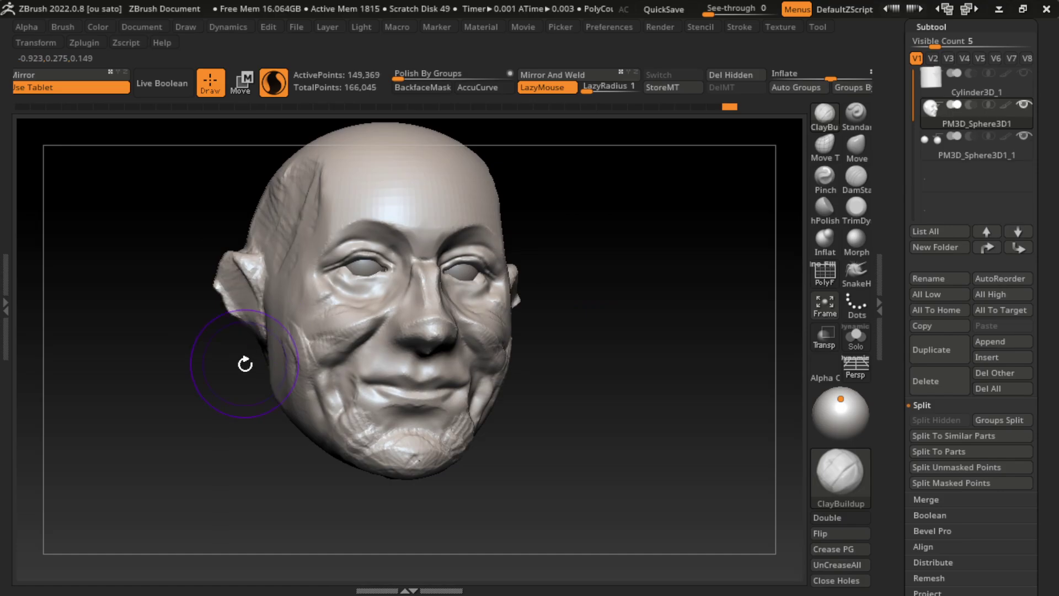
{"action": "mouse_move", "coordinate": [207, 425]}
{"action": "left_mouse_down"}
{"action": "mouse_move", "coordinate": [229, 309]}
{"action": "mouse_move", "coordinate": [232, 359]}
{"action": "left_mouse_up"}
{"action": "left_click", "coordinate": [142, 27]}
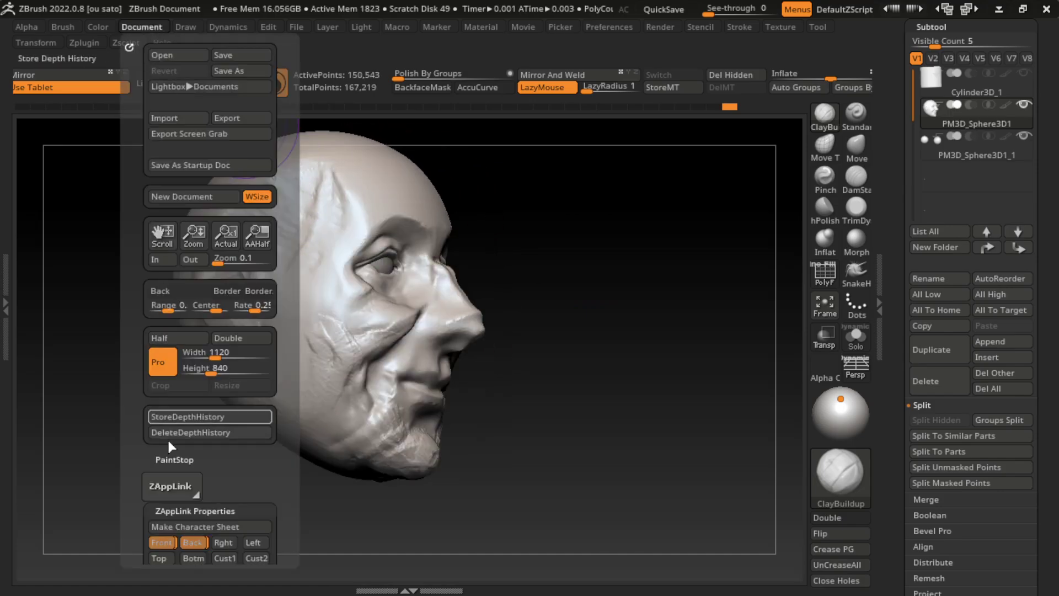
{"action": "left_click", "coordinate": [166, 543]}
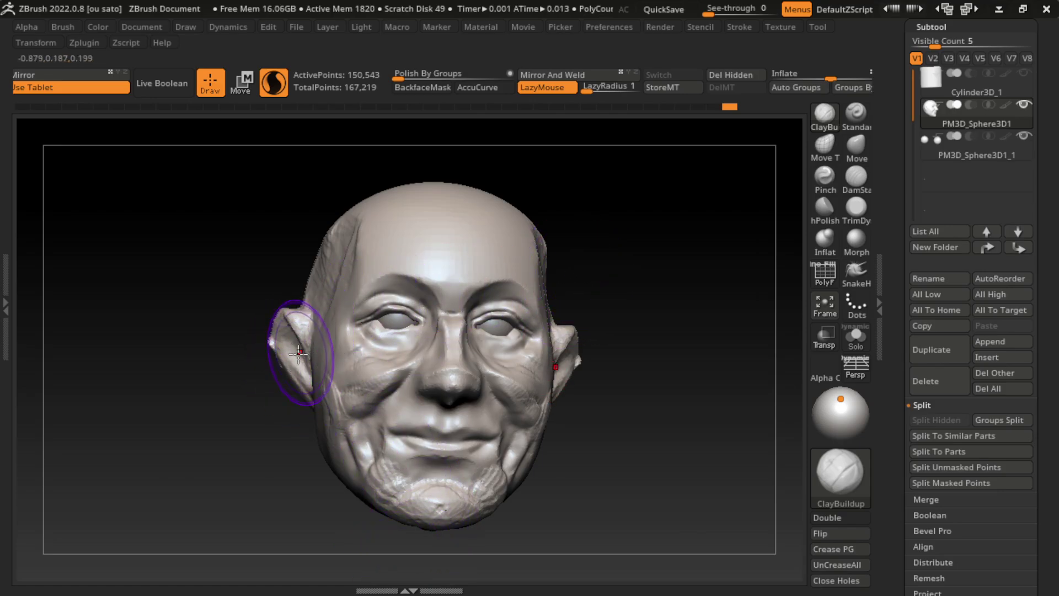
Step: Reshape the ear area and re-sculpt both ears symmetrically with a smaller brush
{"action": "left_click_drag", "start_coordinate": [299, 353], "coordinate": [303, 361], "text": "shift"}
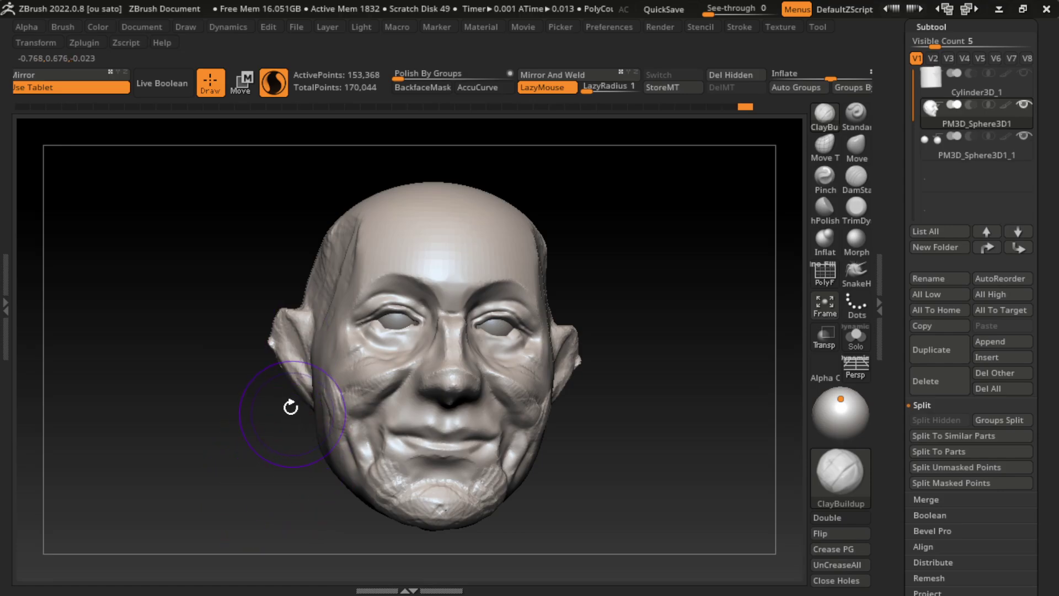
{"action": "mouse_move", "coordinate": [273, 390]}
{"action": "left_mouse_down"}
{"action": "mouse_move", "coordinate": [300, 414]}
{"action": "mouse_move", "coordinate": [274, 402]}
{"action": "mouse_move", "coordinate": [280, 382]}
{"action": "left_mouse_up"}
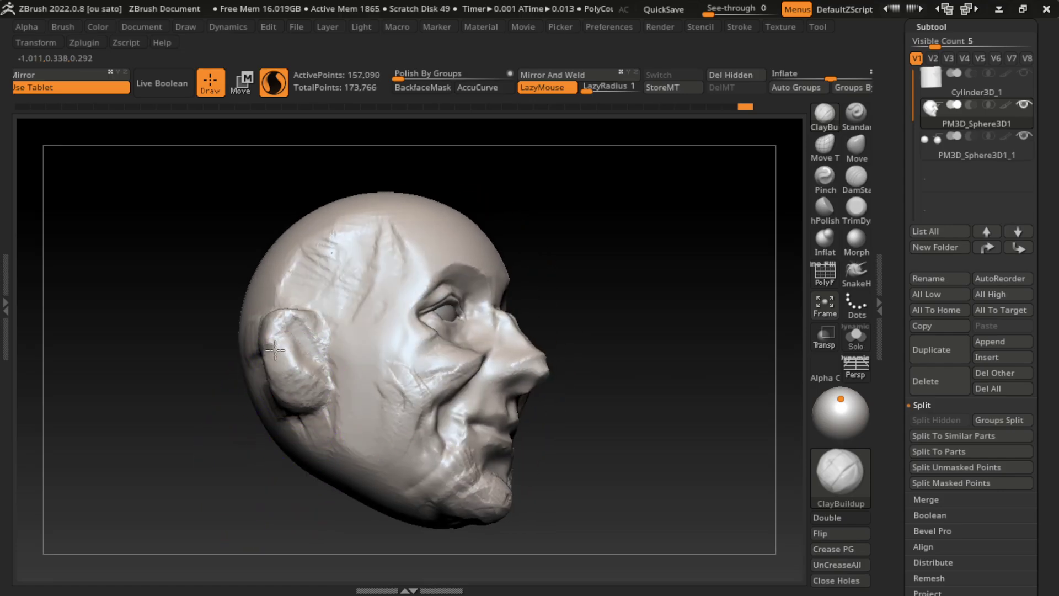
{"action": "left_click", "coordinate": [142, 27]}
{"action": "left_click", "coordinate": [162, 545]}
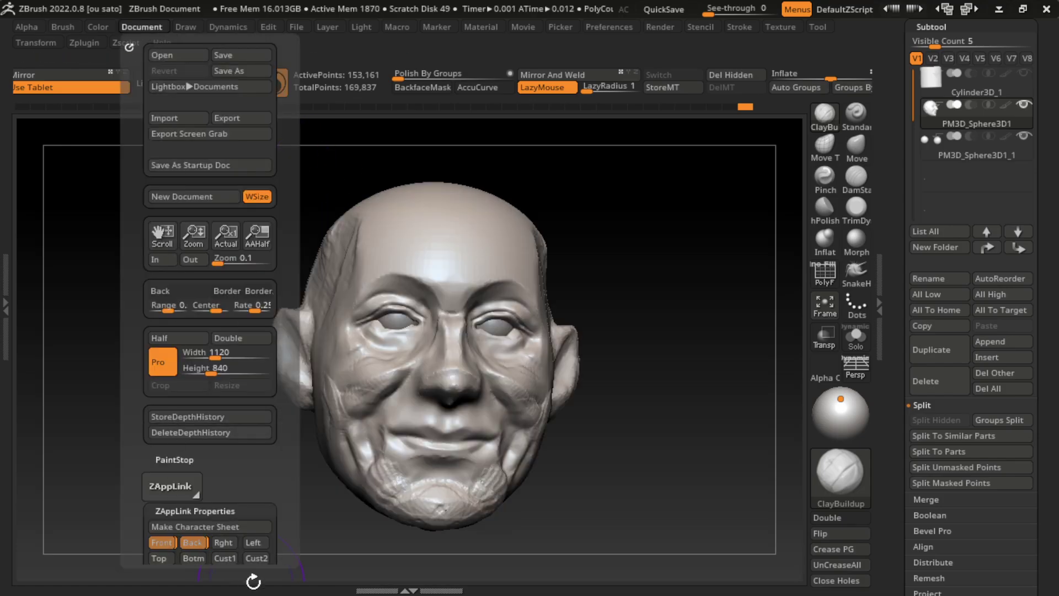
{"action": "key", "text": "s"}
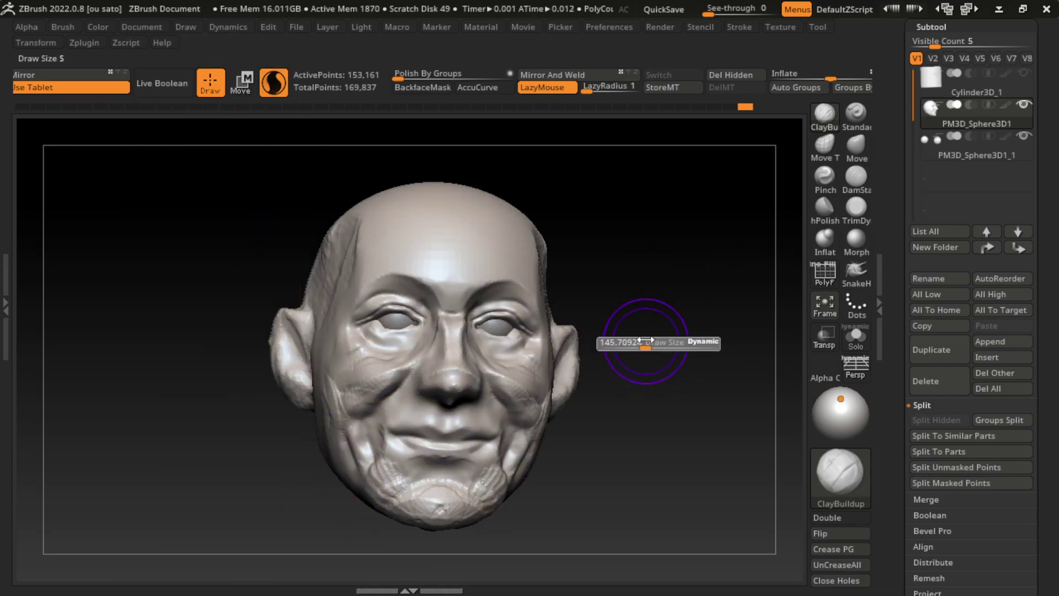
{"action": "left_click_drag", "start_coordinate": [292, 353], "coordinate": [293, 397]}
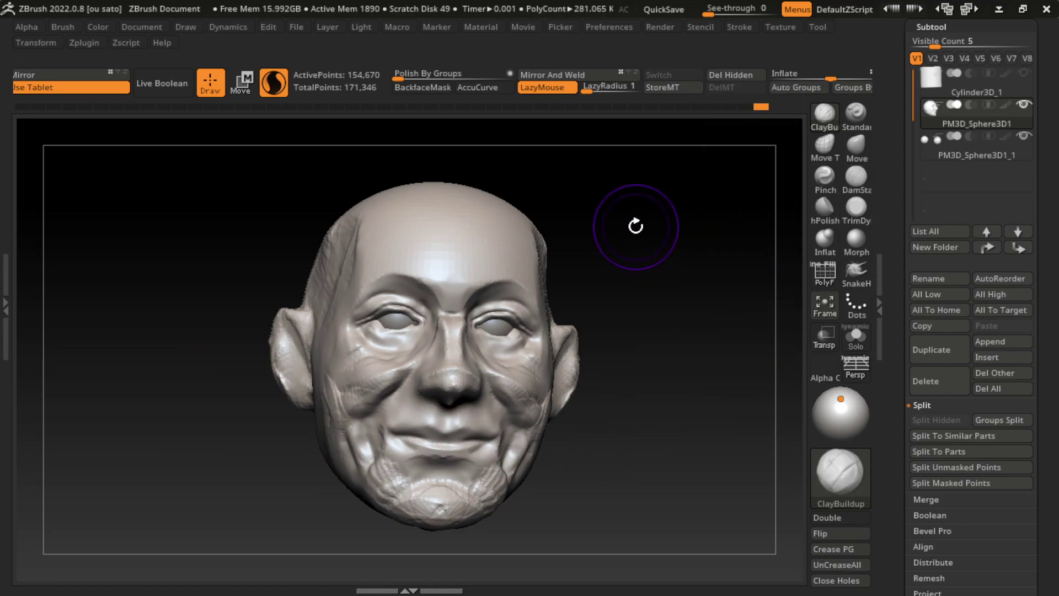
Step: Select DamStandard and check the head from above before resetting to front view
{"action": "left_click", "coordinate": [864, 189]}
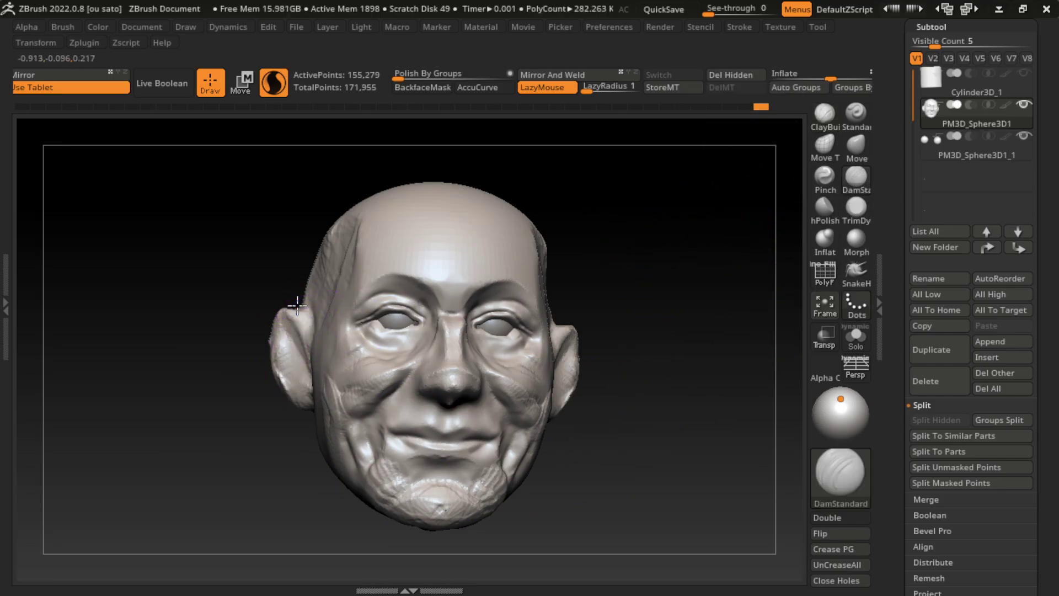
{"action": "left_click_drag", "start_coordinate": [238, 454], "coordinate": [249, 466]}
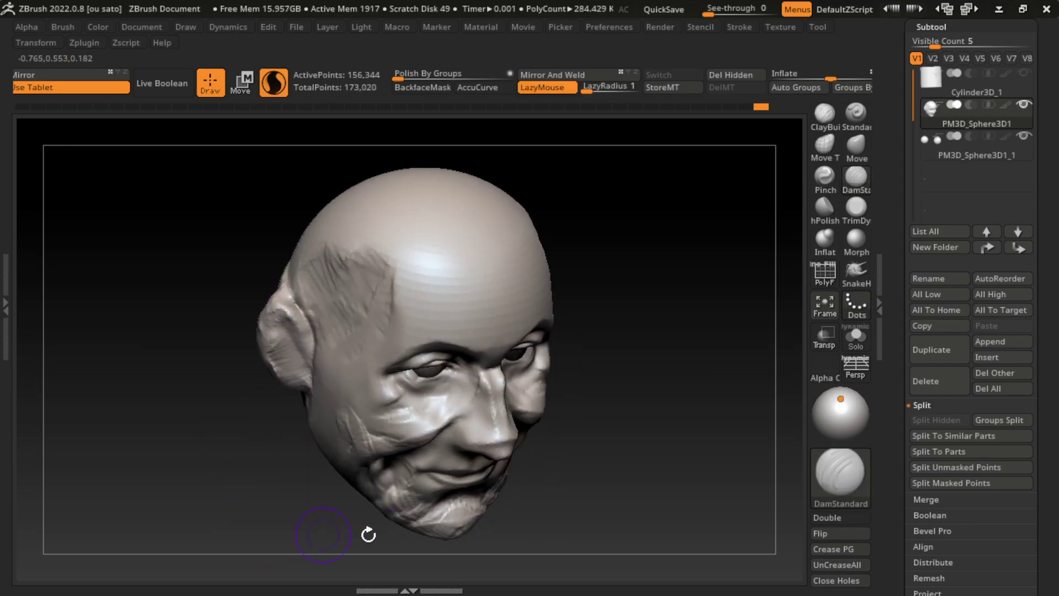
{"action": "left_click", "coordinate": [142, 26]}
{"action": "left_click", "coordinate": [161, 543]}
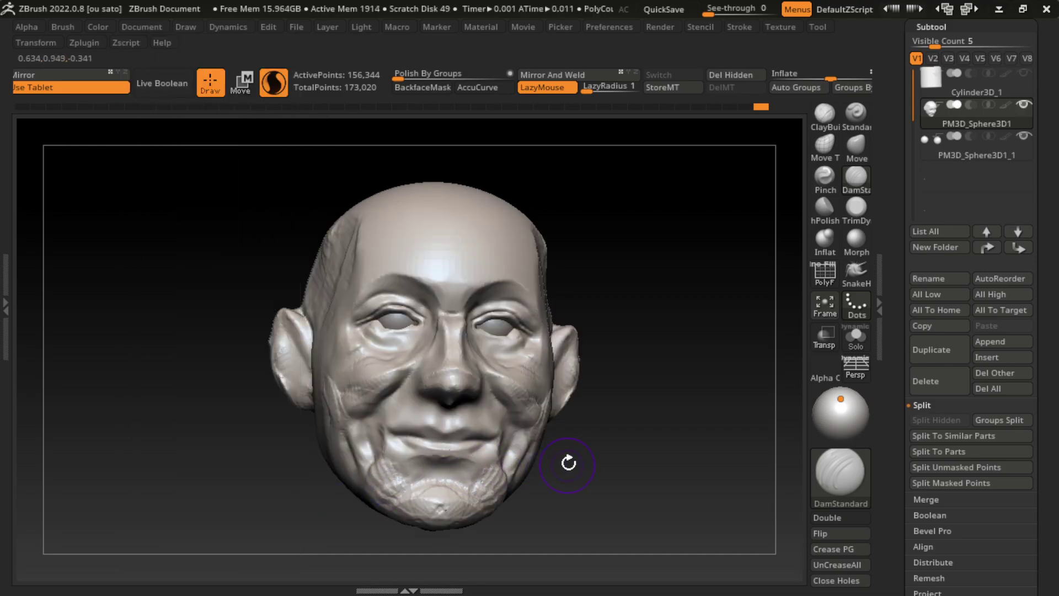
{"action": "mouse_move", "coordinate": [636, 304]}
{"action": "left_mouse_down"}
{"action": "mouse_move", "coordinate": [698, 310]}
{"action": "mouse_move", "coordinate": [554, 327]}
{"action": "mouse_move", "coordinate": [598, 201]}
{"action": "mouse_move", "coordinate": [617, 241]}
{"action": "mouse_move", "coordinate": [633, 227]}
{"action": "left_mouse_up"}
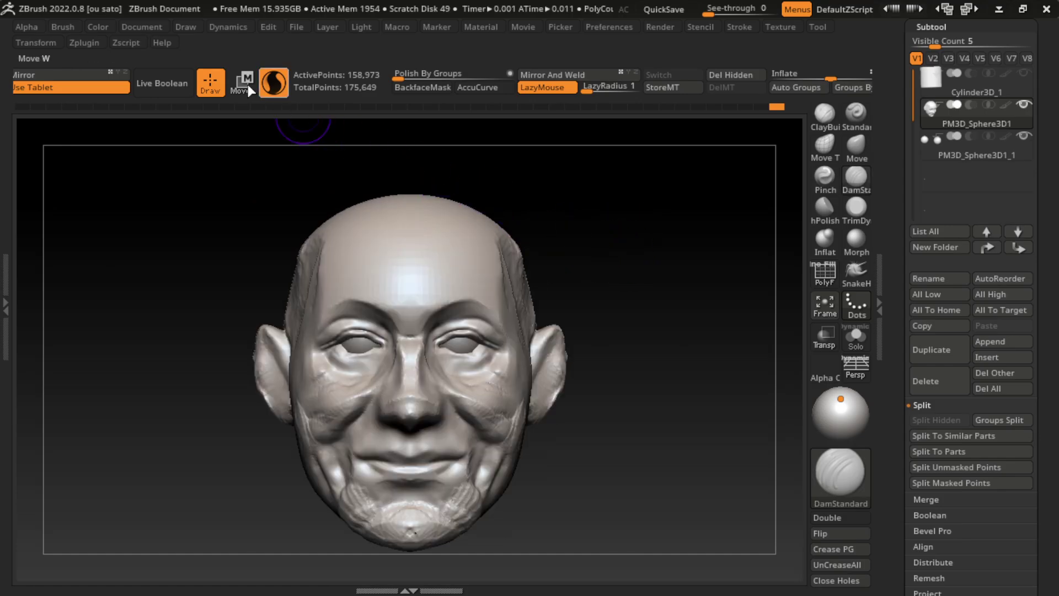
{"action": "left_click", "coordinate": [141, 26]}
{"action": "left_click", "coordinate": [163, 558]}
{"action": "key", "text": "s"}
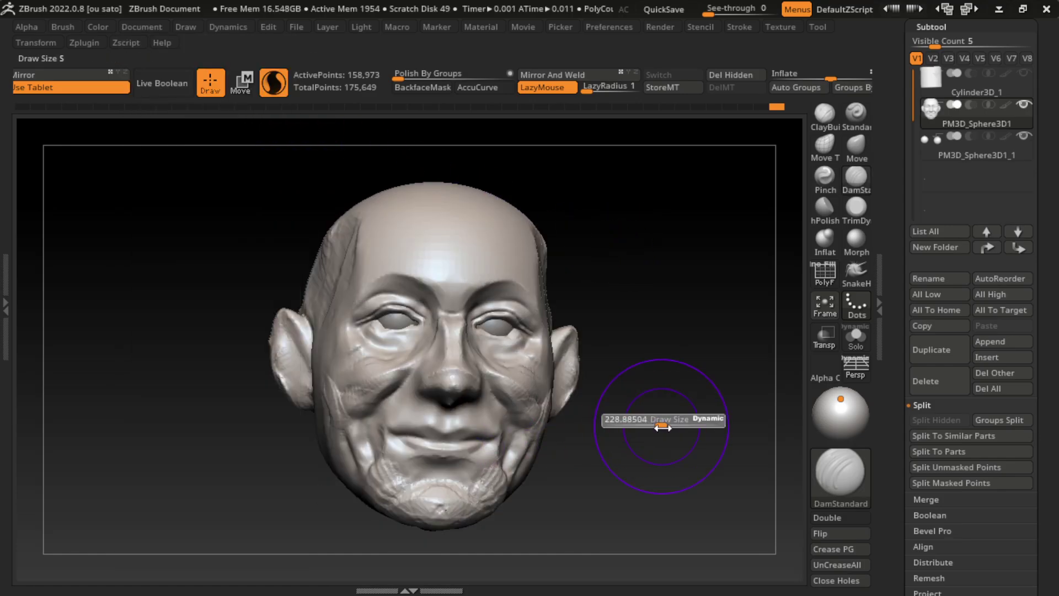
Step: Push the ears, cheeks and ear lobes inward symmetrically with the Move brush
{"action": "left_click", "coordinate": [856, 147]}
{"action": "mouse_move", "coordinate": [640, 386]}
{"action": "left_mouse_down"}
{"action": "mouse_move", "coordinate": [720, 393]}
{"action": "mouse_move", "coordinate": [557, 348]}
{"action": "left_mouse_up"}
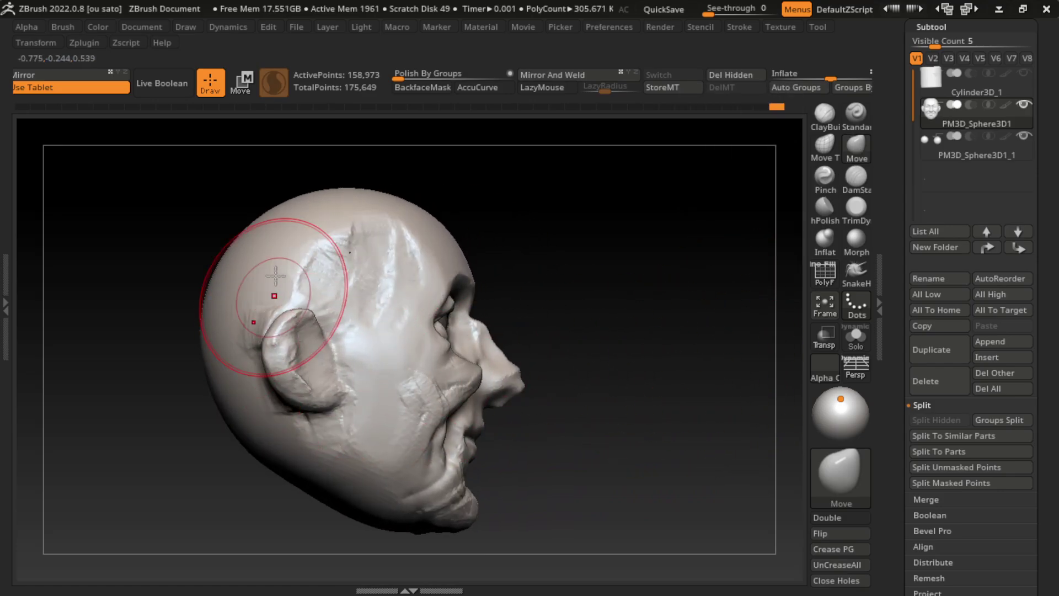
{"action": "left_click", "coordinate": [141, 26]}
{"action": "left_click", "coordinate": [187, 547]}
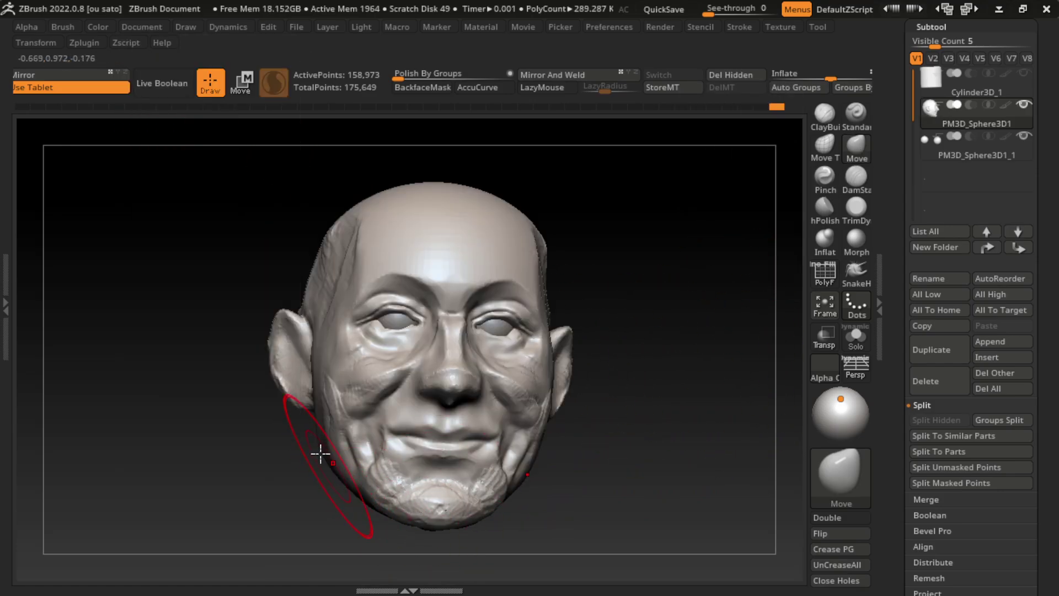
{"action": "left_click_drag", "start_coordinate": [263, 364], "coordinate": [298, 358]}
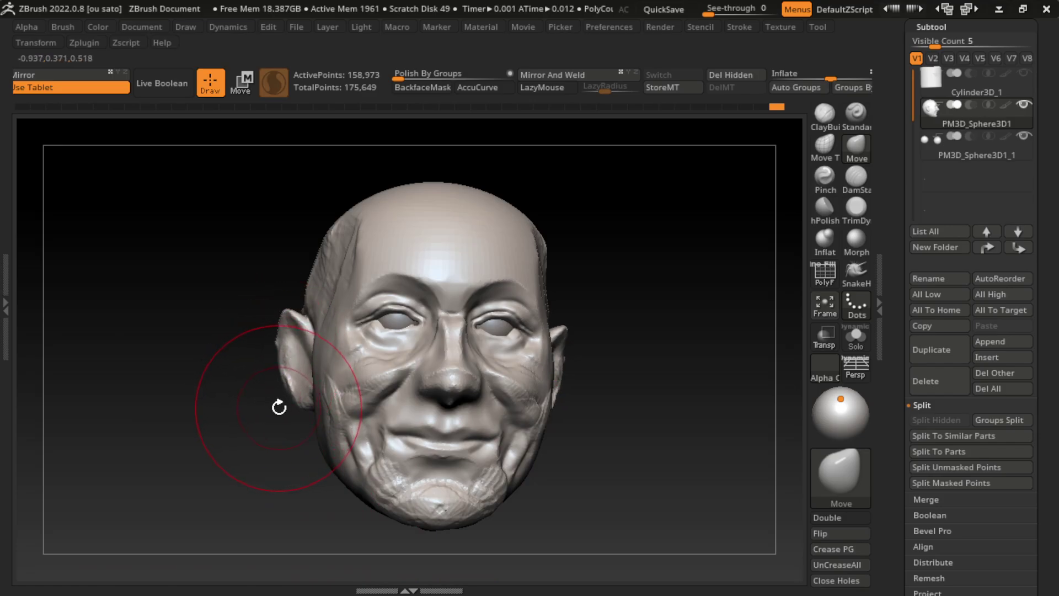
{"action": "left_click_drag", "start_coordinate": [279, 407], "coordinate": [300, 407]}
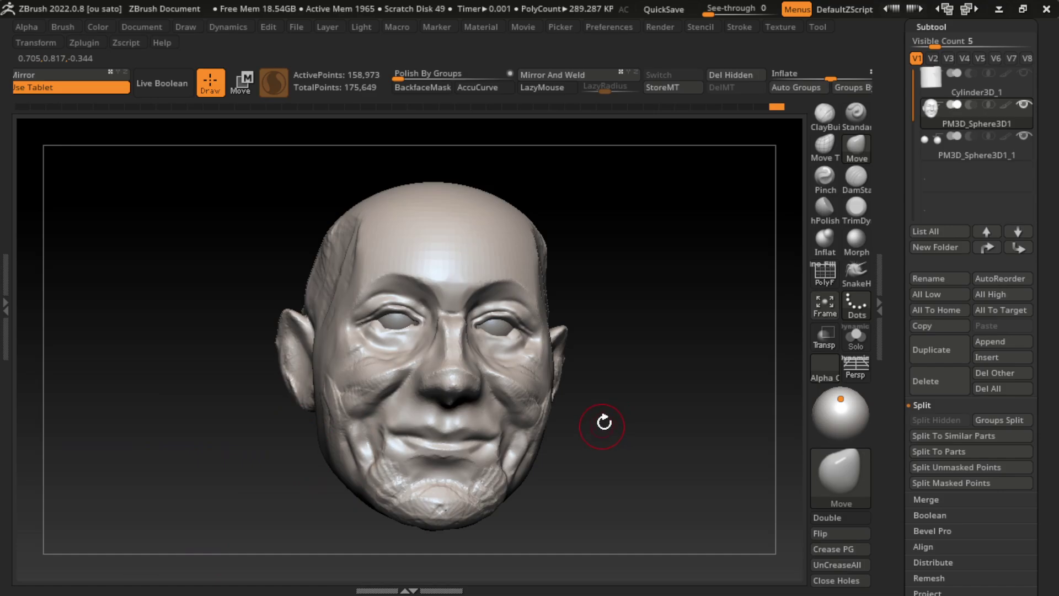
{"action": "left_click", "coordinate": [860, 179]}
Step: Zoom into a three-quarter view and smooth the ear from upper rim to lobe
{"action": "key", "text": "s"}
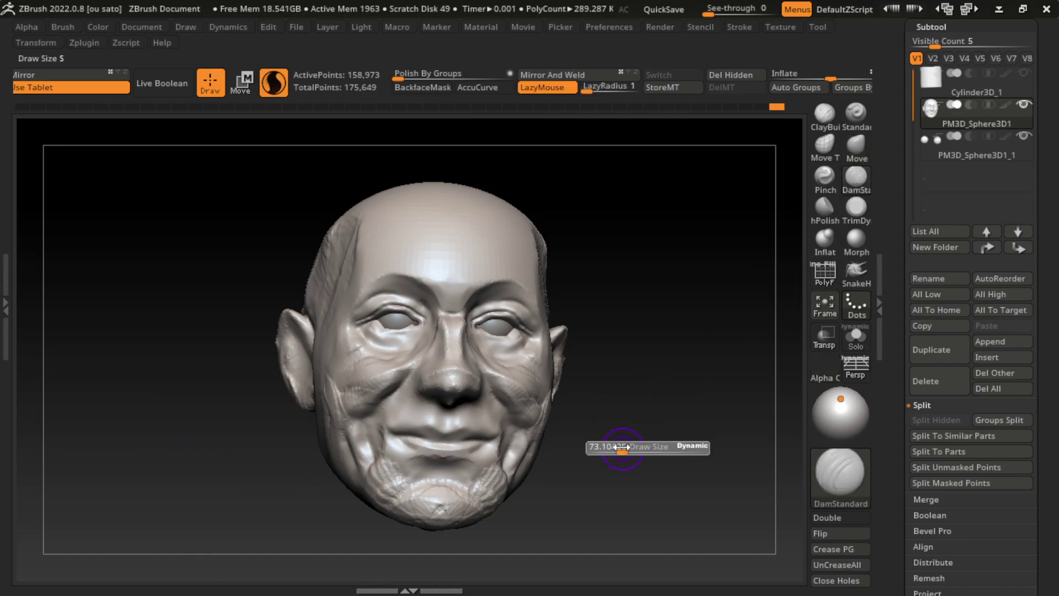
{"action": "left_click_drag", "start_coordinate": [663, 318], "coordinate": [702, 345]}
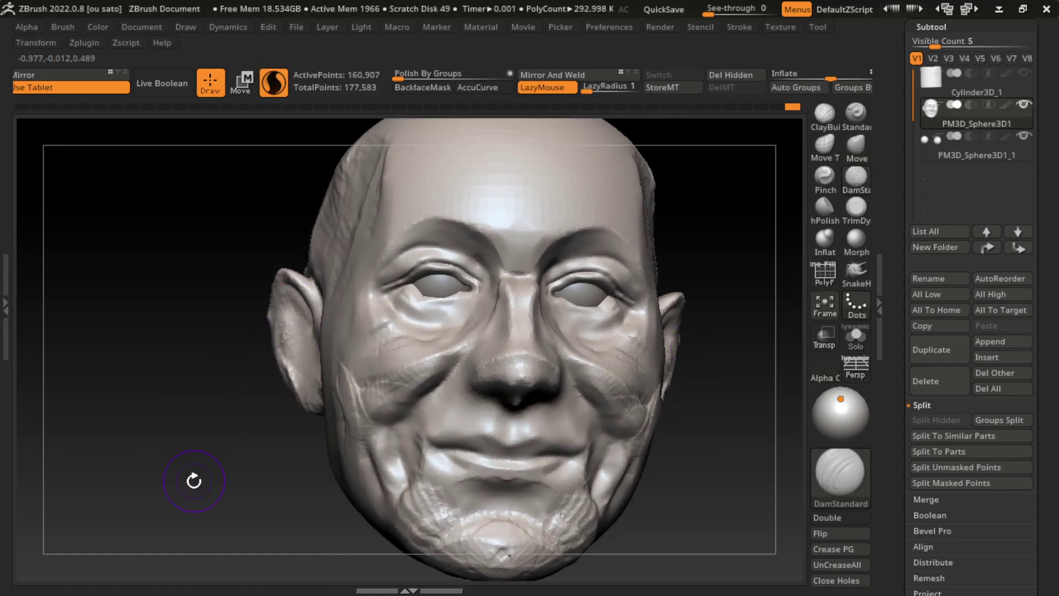
{"action": "left_click_drag", "start_coordinate": [193, 480], "coordinate": [295, 394]}
{"action": "key", "text": "space"}
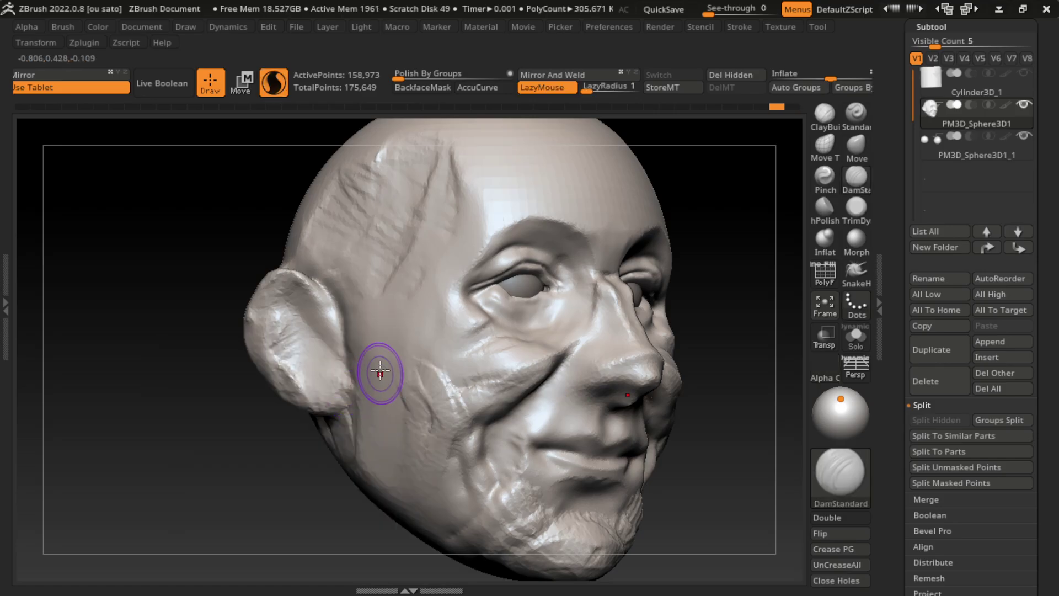
{"action": "left_click_drag", "start_coordinate": [256, 316], "coordinate": [312, 390], "text": "shift"}
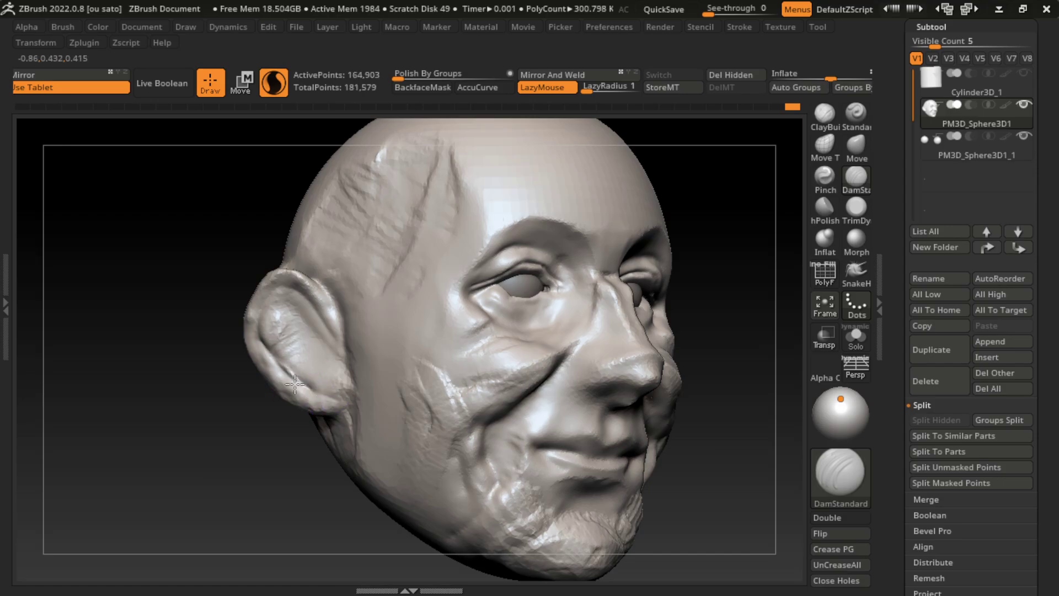
Step: Smooth the inner ear hollow and recentre the head in front view
{"action": "left_click_drag", "start_coordinate": [310, 476], "coordinate": [781, 191]}
{"action": "left_click", "coordinate": [824, 113]}
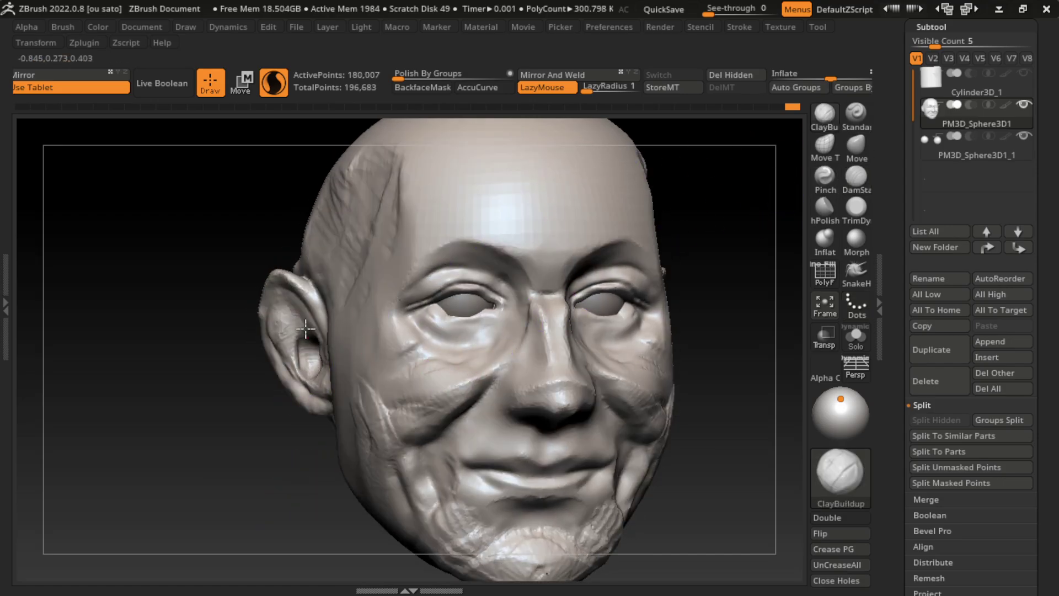
{"action": "left_click_drag", "start_coordinate": [294, 344], "coordinate": [304, 338], "text": "shift"}
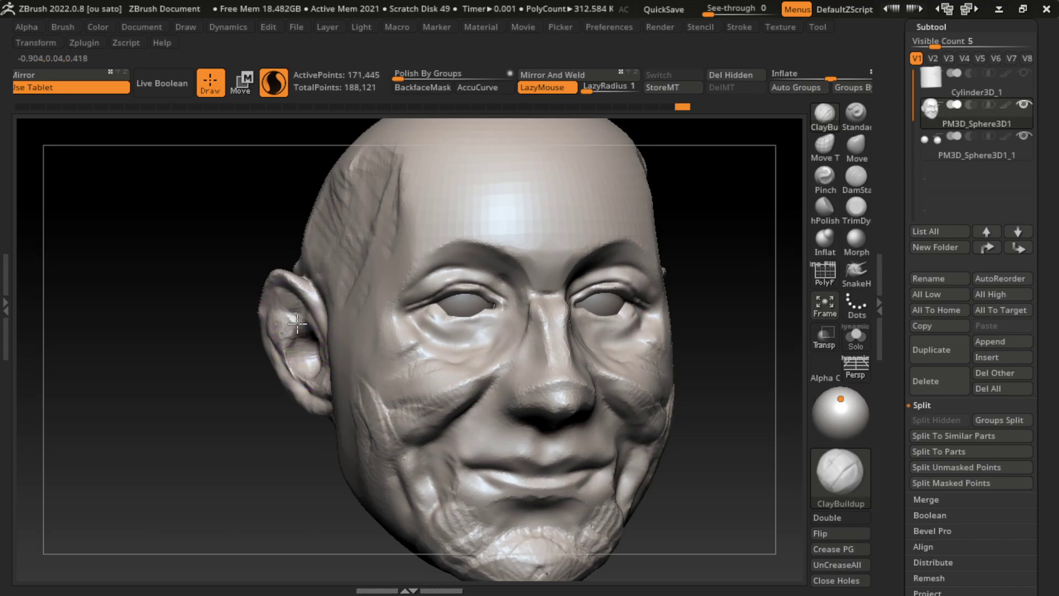
{"action": "left_click_drag", "start_coordinate": [308, 336], "coordinate": [309, 374], "text": "shift"}
{"action": "left_click", "coordinate": [141, 26]}
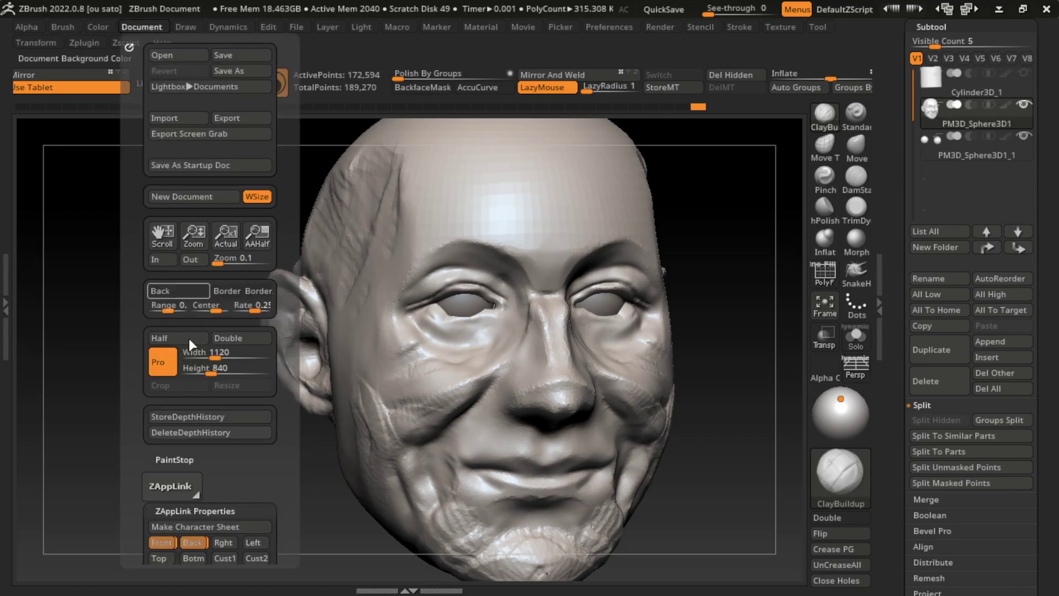
{"action": "left_click", "coordinate": [161, 544]}
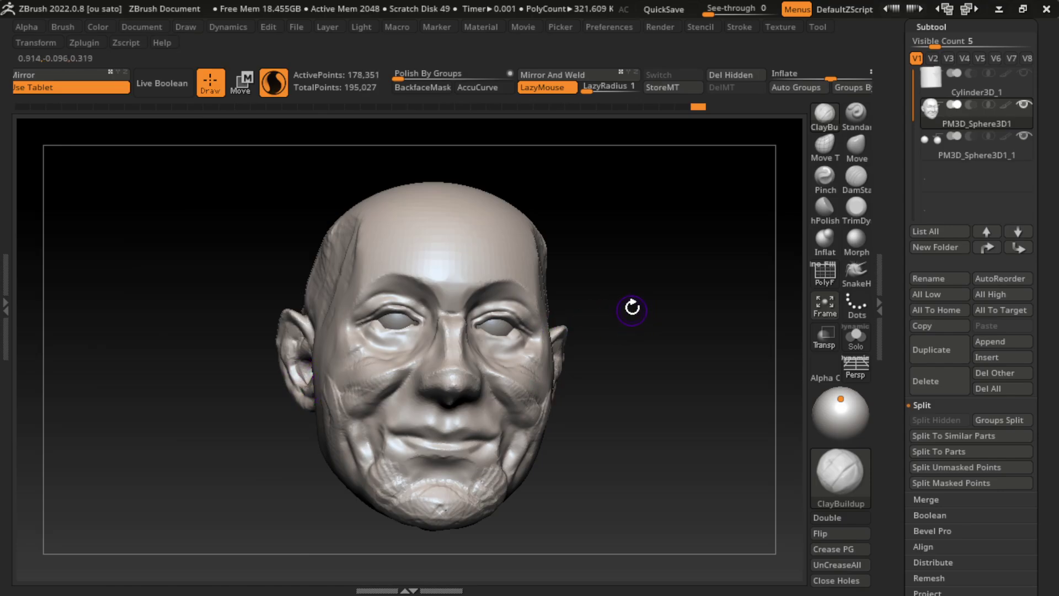
{"action": "key", "text": "s"}
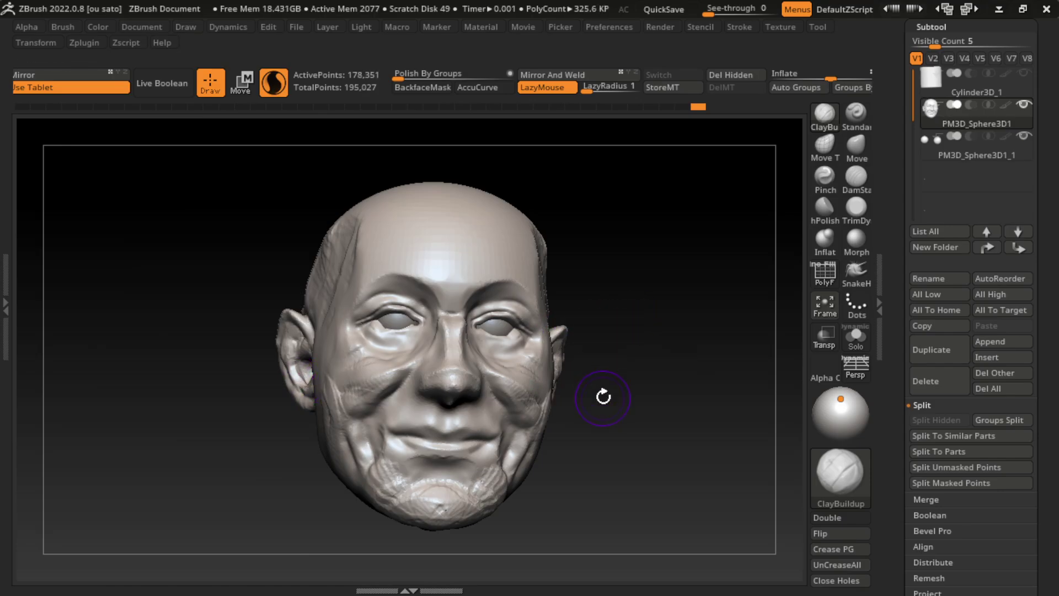
{"action": "key", "text": "s"}
{"action": "left_click_drag", "start_coordinate": [655, 433], "coordinate": [661, 420], "text": "alt"}
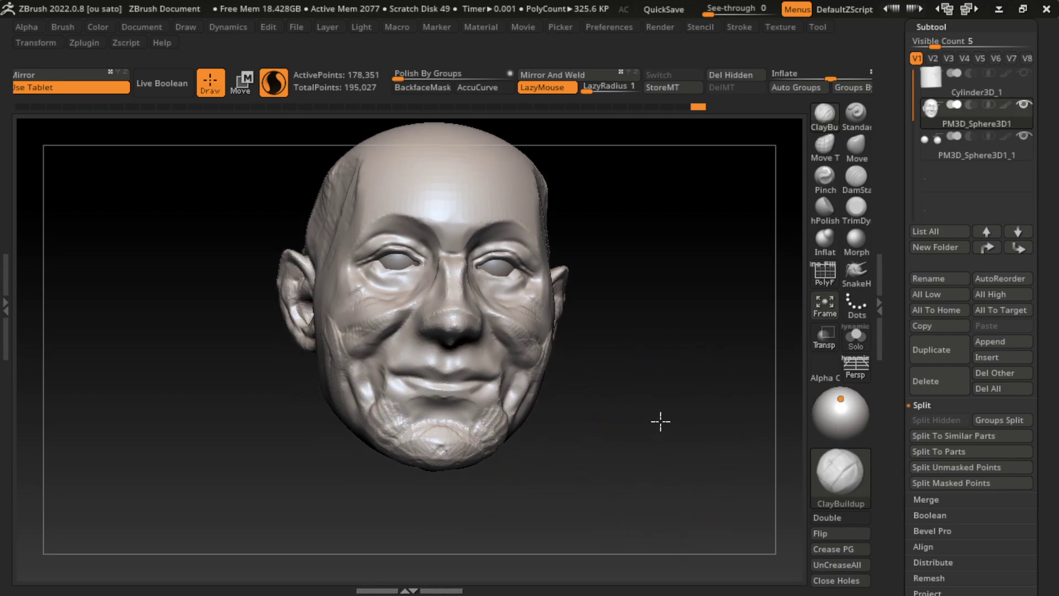
Step: Nudge the jaw outline and push both ears inward with the Move brush
{"action": "key", "text": "s"}
{"action": "left_click", "coordinate": [857, 145]}
{"action": "mouse_move", "coordinate": [567, 437]}
{"action": "left_mouse_down"}
{"action": "mouse_move", "coordinate": [572, 492]}
{"action": "mouse_move", "coordinate": [551, 453]}
{"action": "left_mouse_up"}
{"action": "left_click", "coordinate": [98, 27]}
{"action": "mouse_move", "coordinate": [141, 27]}
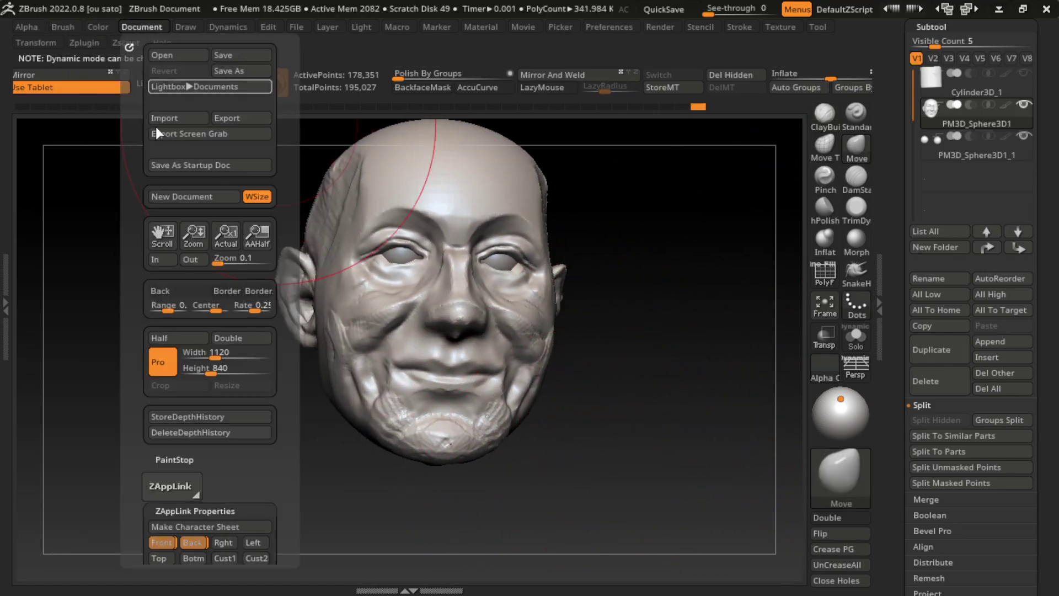
{"action": "left_click", "coordinate": [170, 548]}
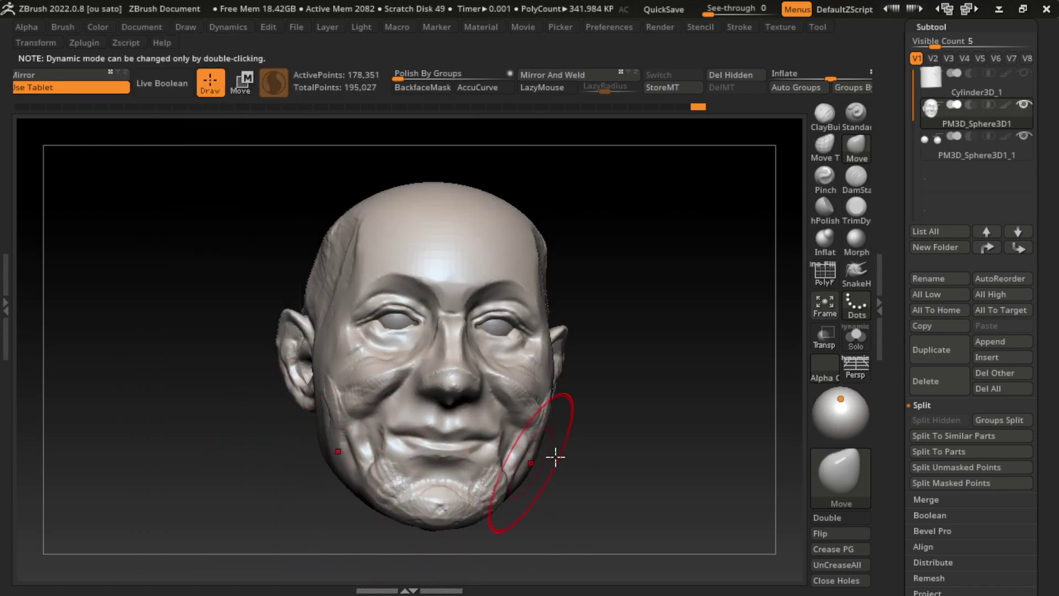
{"action": "left_click_drag", "start_coordinate": [554, 453], "coordinate": [621, 402]}
{"action": "left_click_drag", "start_coordinate": [343, 425], "coordinate": [333, 408]}
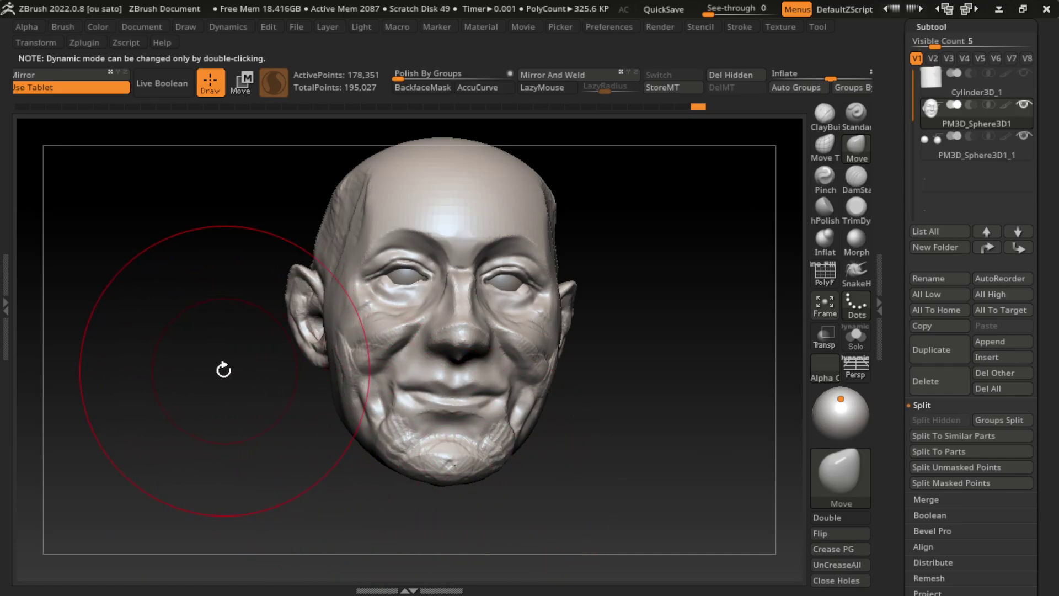
{"action": "left_click_drag", "start_coordinate": [287, 310], "coordinate": [296, 315]}
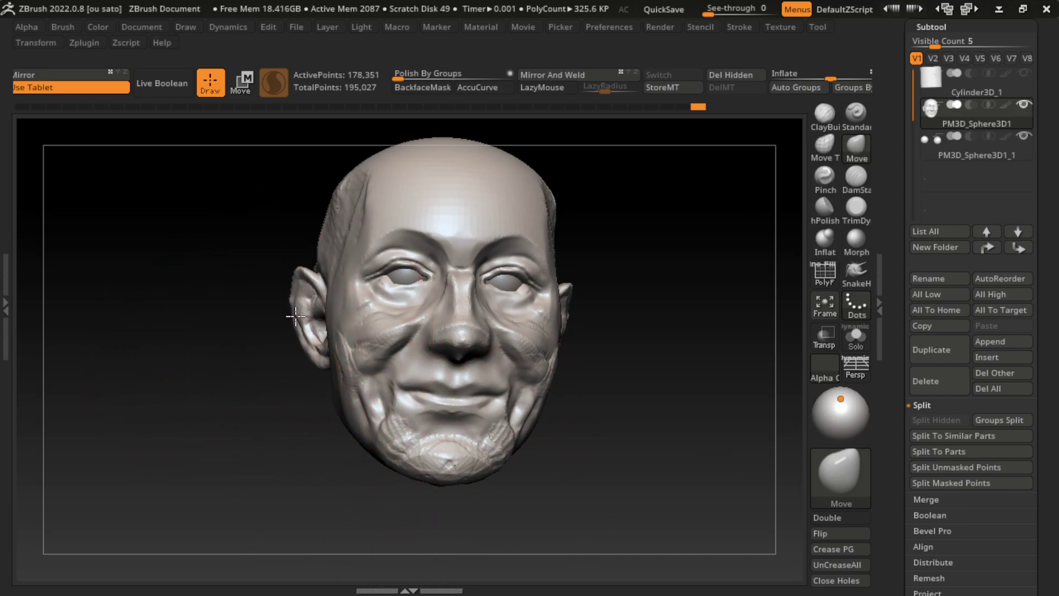
Step: Orbit the head to inspect the skull top, then reframe it near frontal
{"action": "left_click_drag", "start_coordinate": [638, 380], "coordinate": [650, 380]}
{"action": "key", "text": "s"}
{"action": "mouse_move", "coordinate": [721, 350]}
{"action": "left_mouse_down"}
{"action": "mouse_move", "coordinate": [561, 217]}
{"action": "mouse_move", "coordinate": [504, 237]}
{"action": "mouse_move", "coordinate": [440, 236]}
{"action": "mouse_move", "coordinate": [381, 167]}
{"action": "left_mouse_up"}
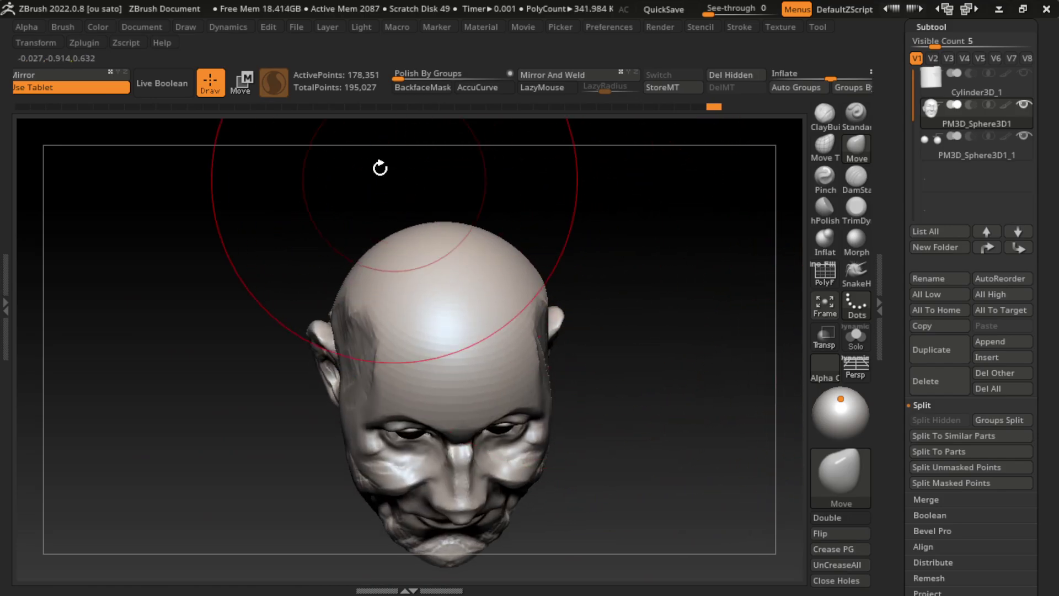
{"action": "left_click", "coordinate": [139, 26]}
{"action": "left_click_drag", "start_coordinate": [463, 568], "coordinate": [461, 511]}
{"action": "mouse_move", "coordinate": [614, 413]}
{"action": "left_mouse_down", "text": "alt"}
{"action": "mouse_move", "coordinate": [627, 390]}
{"action": "mouse_move", "coordinate": [619, 435]}
{"action": "mouse_move", "coordinate": [667, 445]}
{"action": "mouse_move", "coordinate": [585, 390]}
{"action": "mouse_move", "coordinate": [610, 355]}
{"action": "mouse_move", "coordinate": [610, 478]}
{"action": "left_mouse_up", "text": "alt"}
{"action": "key", "text": "s"}
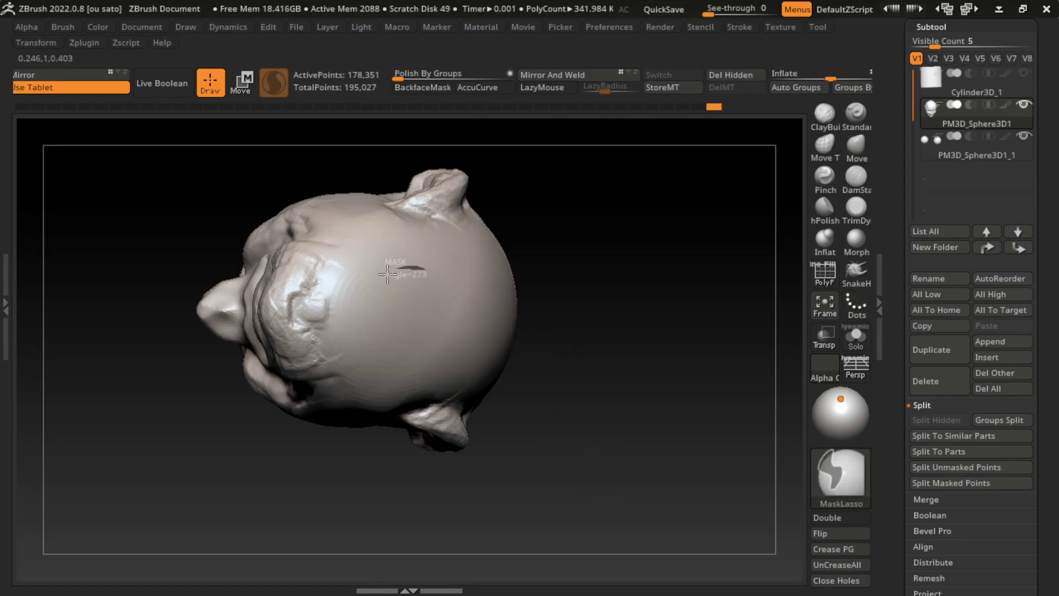
Step: Paint a circular mask on the head with MaskPen
{"action": "left_click_drag", "start_coordinate": [462, 301], "coordinate": [427, 309], "text": "ctrl"}
{"action": "left_click_drag", "start_coordinate": [686, 532], "coordinate": [695, 530], "text": "ctrl"}
{"action": "left_click", "coordinate": [847, 482]}
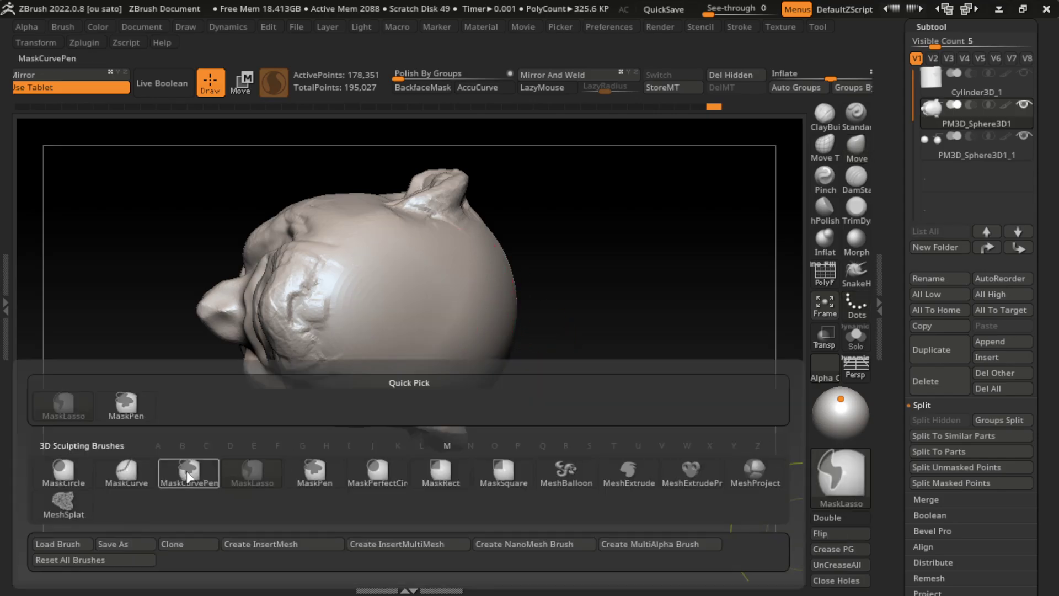
{"action": "left_click", "coordinate": [189, 474]}
{"action": "left_click_drag", "start_coordinate": [397, 285], "coordinate": [438, 330], "text": "ctrl"}
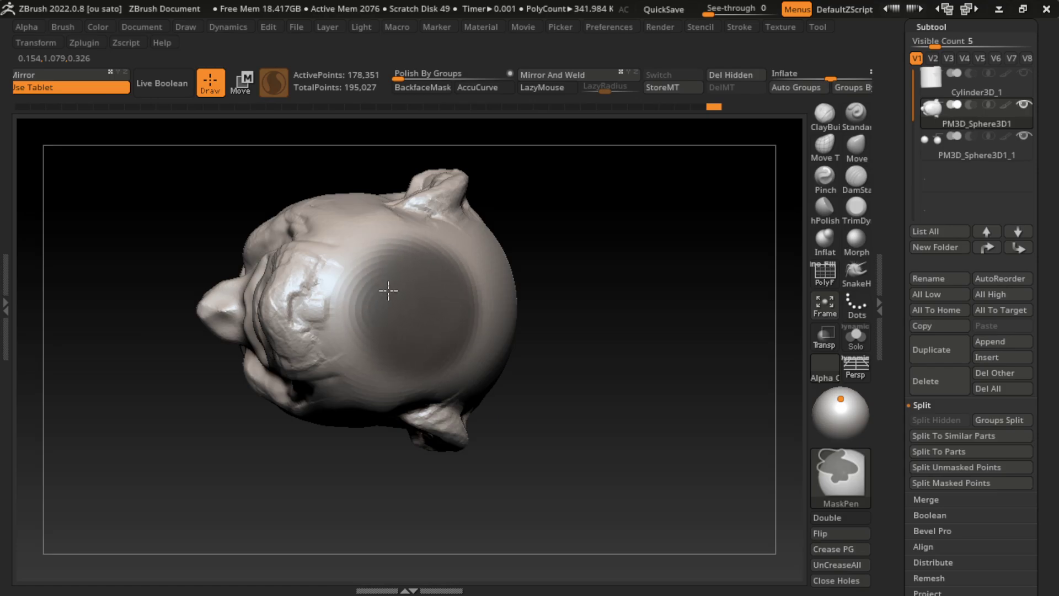
Step: Invert the mask and stretch the unmasked base into a neck with Transpose
{"action": "key", "text": "b"}
{"action": "key", "text": "m"}
{"action": "key", "text": "v"}
{"action": "left_click", "coordinate": [634, 220], "text": "ctrl"}
{"action": "left_click_drag", "start_coordinate": [634, 220], "coordinate": [591, 216]}
{"action": "key", "text": "w"}
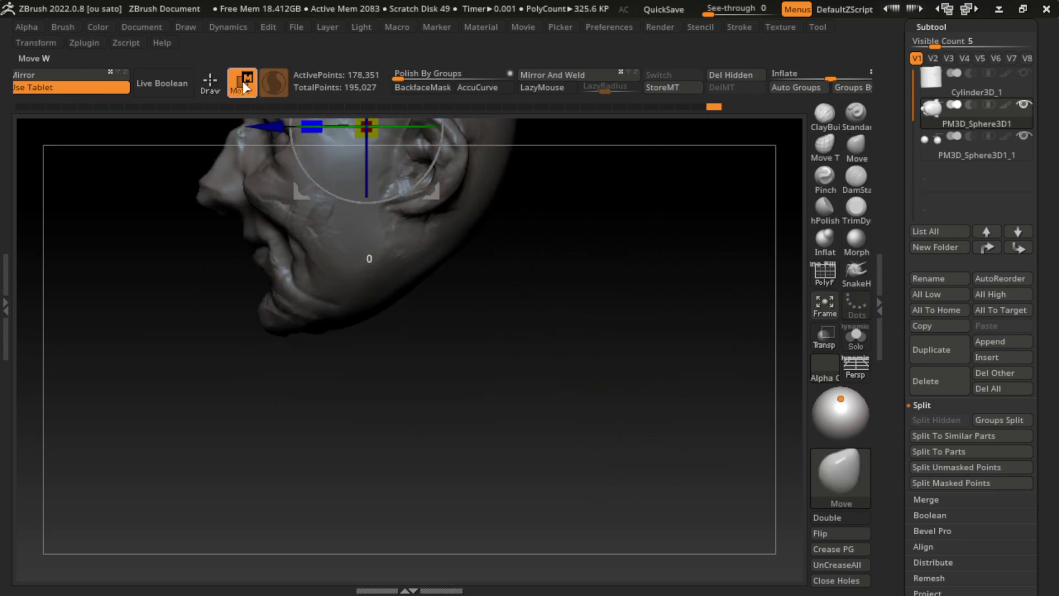
{"action": "mouse_move", "coordinate": [579, 267]}
{"action": "left_mouse_down"}
{"action": "mouse_move", "coordinate": [470, 322]}
{"action": "mouse_move", "coordinate": [497, 411]}
{"action": "mouse_move", "coordinate": [707, 362]}
{"action": "mouse_move", "coordinate": [648, 393]}
{"action": "left_mouse_up"}
{"action": "left_click_drag", "start_coordinate": [373, 333], "coordinate": [365, 335]}
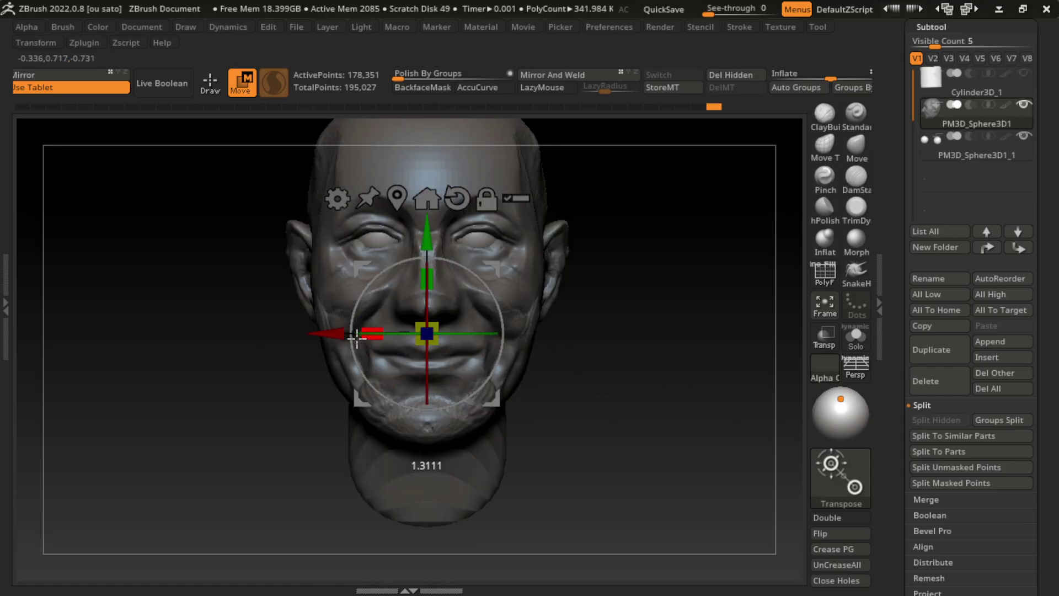
Step: Return the head to a front view and resume Draw mode
{"action": "left_click", "coordinate": [141, 26]}
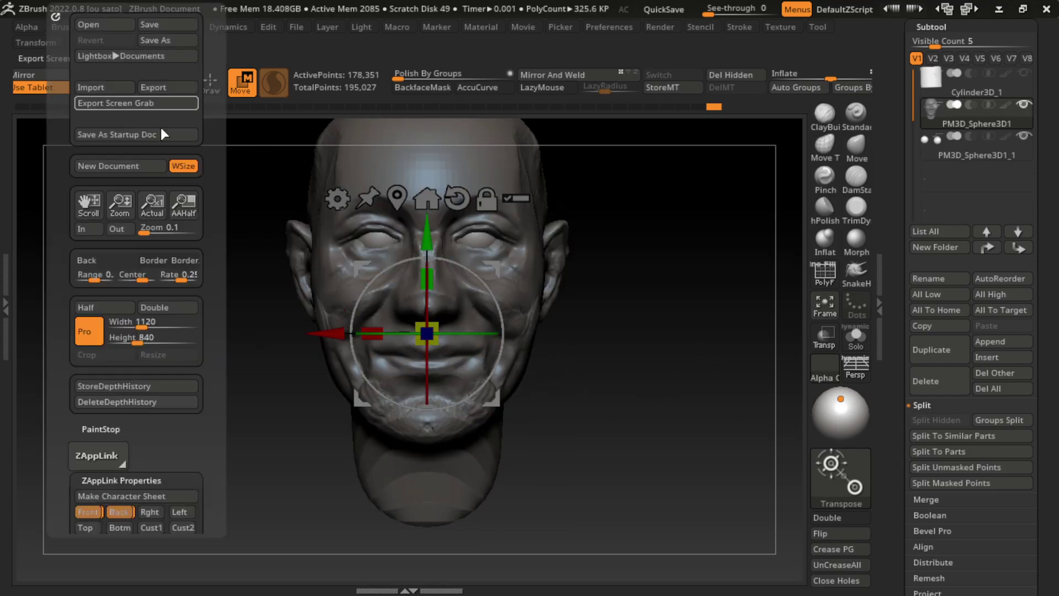
{"action": "left_click", "coordinate": [101, 528]}
{"action": "mouse_move", "coordinate": [626, 414]}
{"action": "left_mouse_down"}
{"action": "mouse_move", "coordinate": [644, 414]}
{"action": "mouse_move", "coordinate": [627, 459]}
{"action": "mouse_move", "coordinate": [650, 442]}
{"action": "left_mouse_up"}
{"action": "key", "text": "q"}
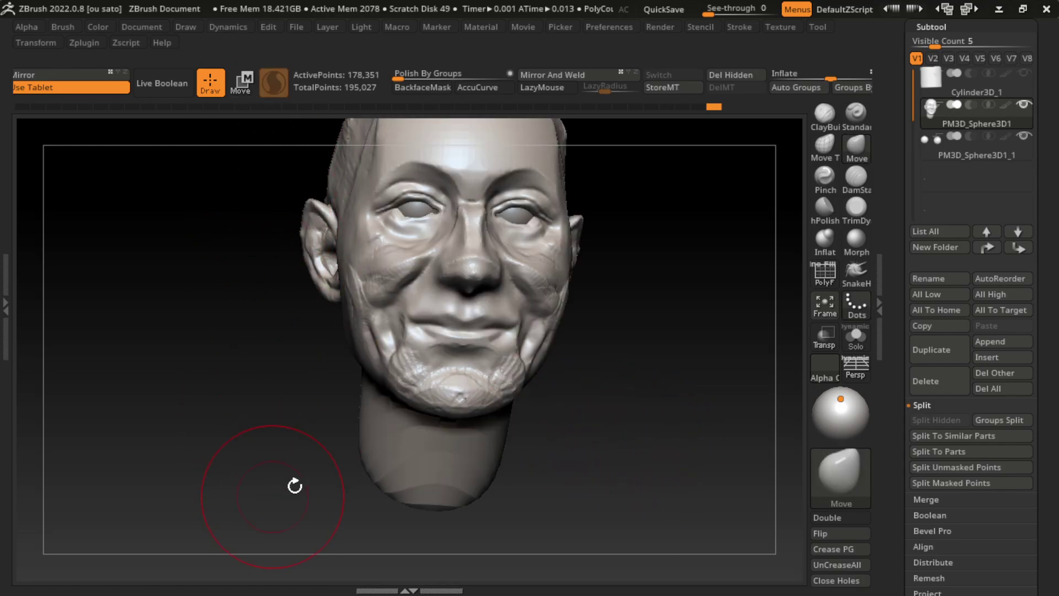
Step: Build muscle strands along the neck side with ClayBuildup and LazyMouse on
{"action": "key", "text": "b"}
{"action": "key", "text": "c"}
{"action": "key", "text": "b"}
{"action": "key", "text": "l"}
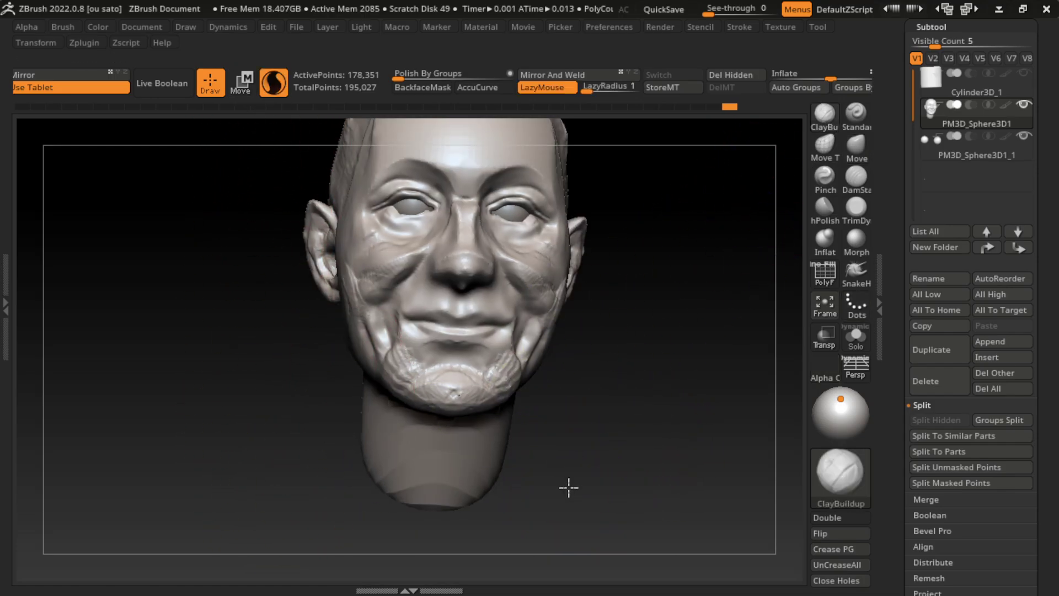
{"action": "left_click", "coordinate": [142, 27]}
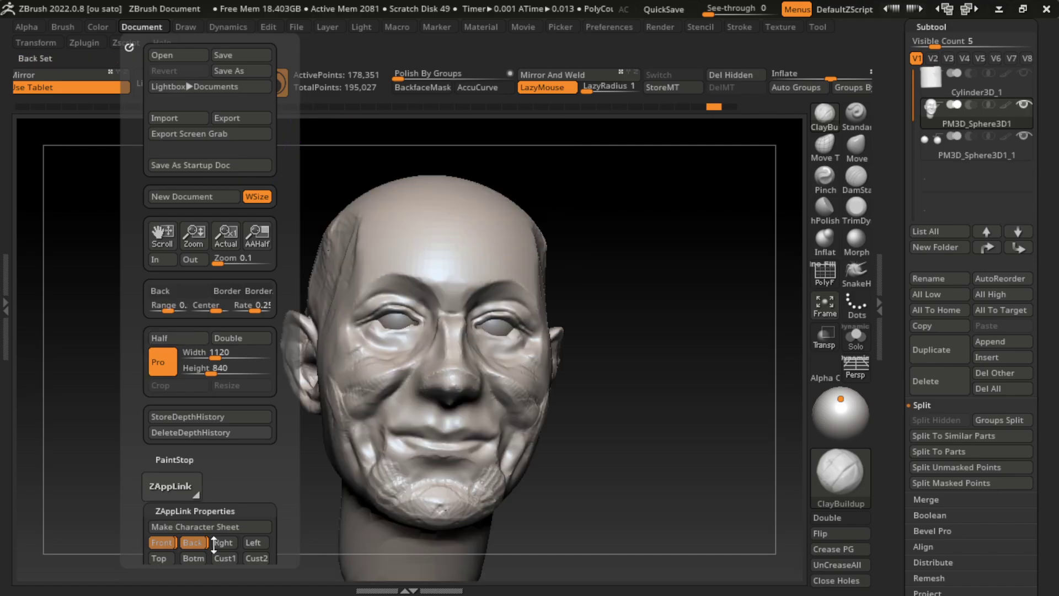
{"action": "key", "text": "s"}
{"action": "left_click_drag", "start_coordinate": [612, 496], "coordinate": [669, 319]}
{"action": "key", "text": "s"}
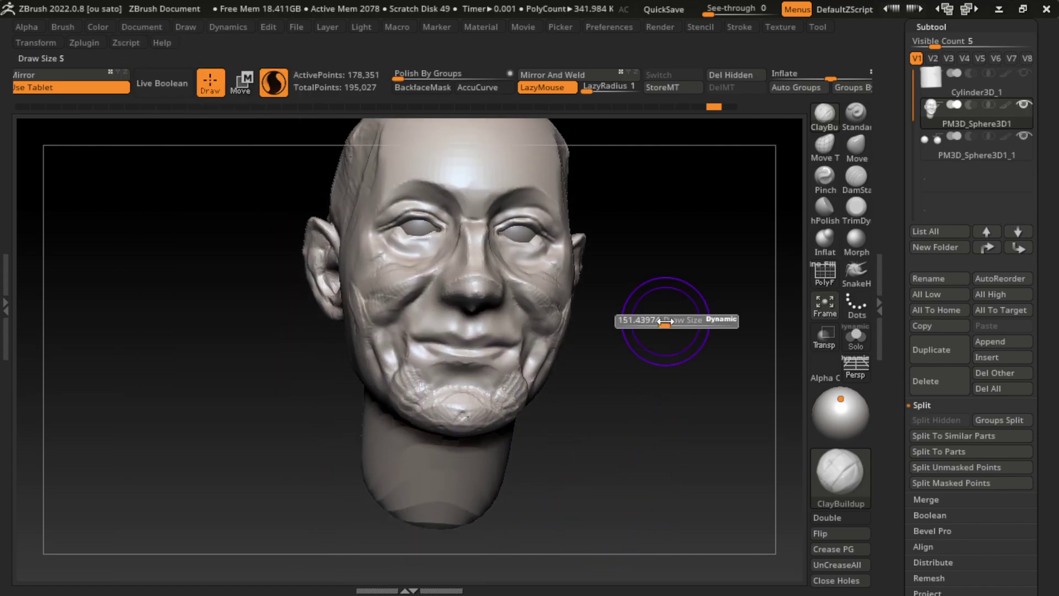
{"action": "left_click_drag", "start_coordinate": [355, 527], "coordinate": [367, 509]}
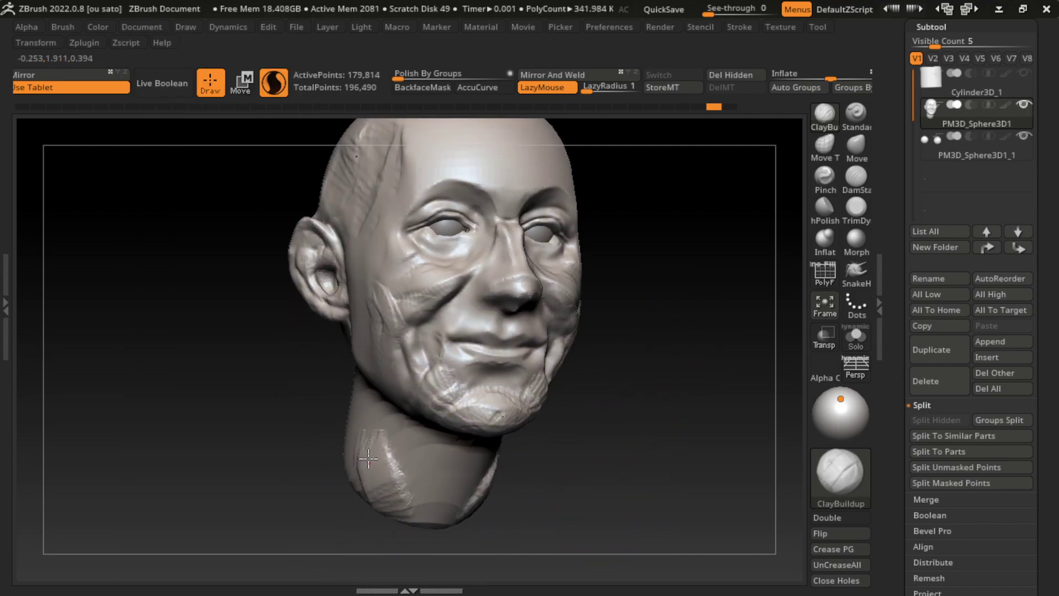
{"action": "mouse_move", "coordinate": [331, 402]}
{"action": "left_mouse_down"}
{"action": "mouse_move", "coordinate": [386, 450]}
{"action": "mouse_move", "coordinate": [342, 331]}
{"action": "mouse_move", "coordinate": [387, 464]}
{"action": "left_mouse_up"}
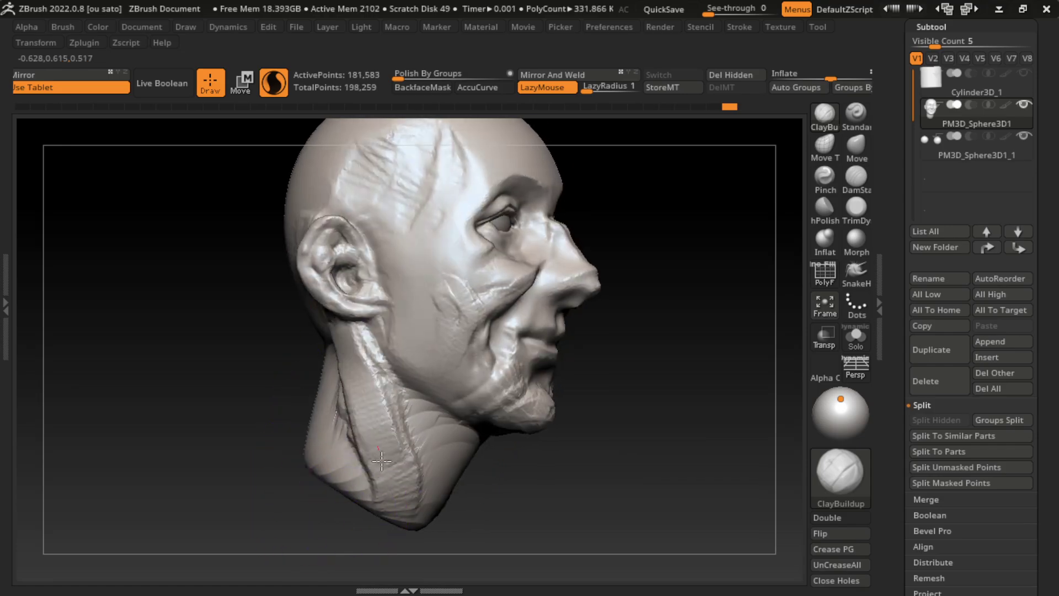
Step: Add a raised band on the lower neck and build up the back of the neck
{"action": "left_click", "coordinate": [138, 25]}
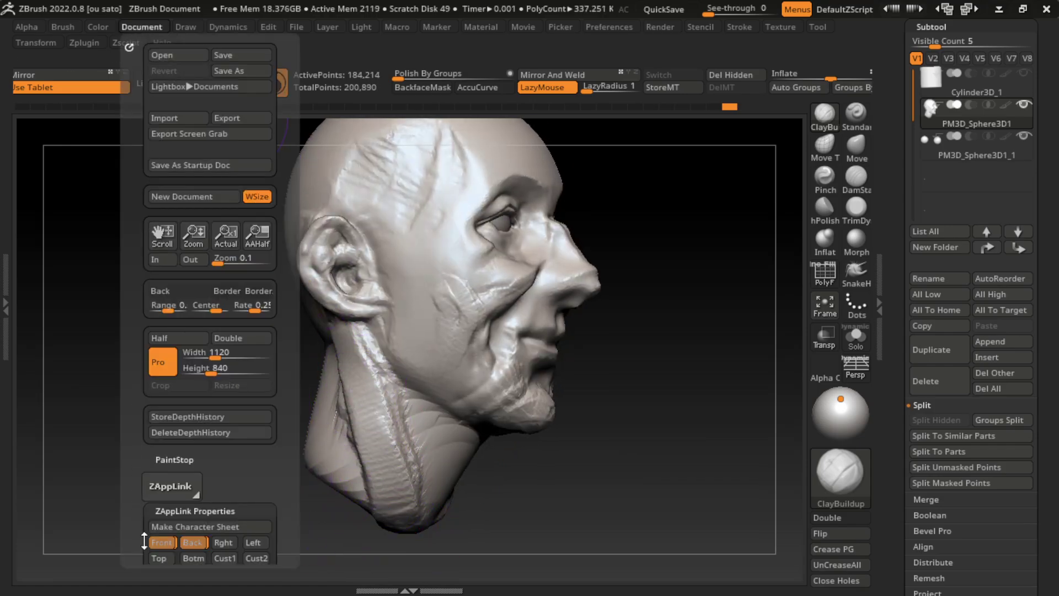
{"action": "mouse_move", "coordinate": [437, 473]}
{"action": "left_mouse_down"}
{"action": "mouse_move", "coordinate": [385, 504]}
{"action": "mouse_move", "coordinate": [388, 493]}
{"action": "mouse_move", "coordinate": [466, 516]}
{"action": "left_mouse_up"}
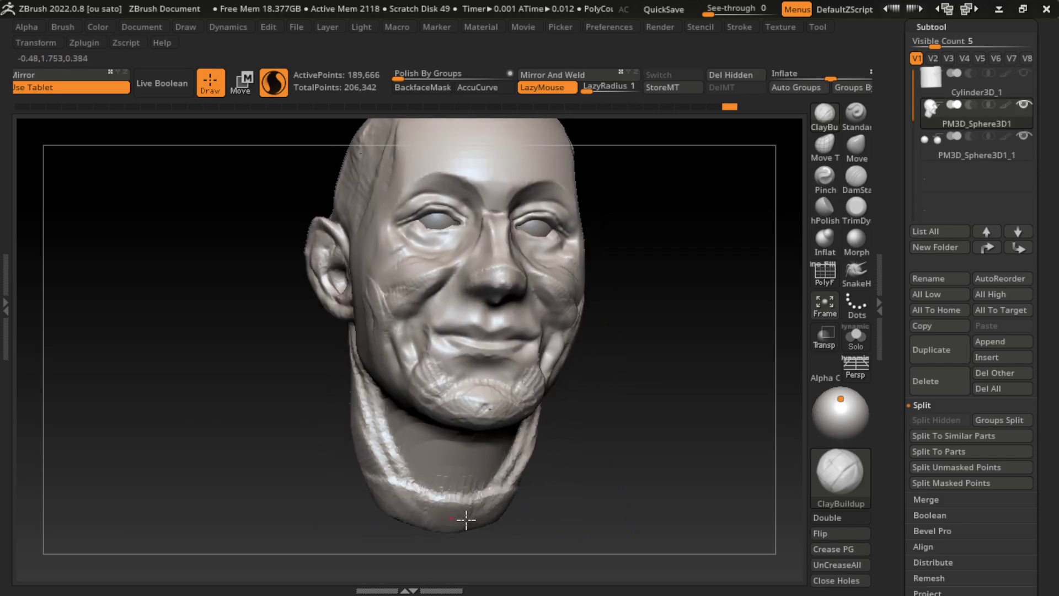
{"action": "mouse_move", "coordinate": [386, 496]}
{"action": "left_mouse_down"}
{"action": "mouse_move", "coordinate": [510, 527]}
{"action": "mouse_move", "coordinate": [353, 475]}
{"action": "left_mouse_up"}
{"action": "left_click_drag", "start_coordinate": [323, 510], "coordinate": [402, 491]}
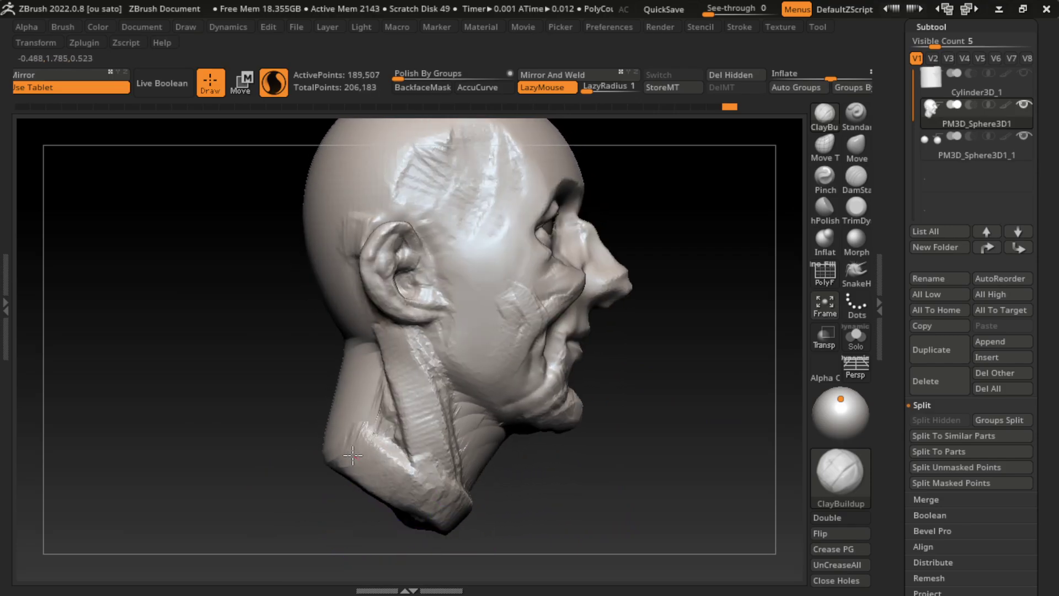
{"action": "mouse_move", "coordinate": [353, 456]}
{"action": "left_mouse_down"}
{"action": "mouse_move", "coordinate": [328, 458]}
{"action": "mouse_move", "coordinate": [303, 424]}
{"action": "left_mouse_up"}
Step: Undo the last neck rim stroke and sculpt the neck rim again
{"action": "left_click", "coordinate": [141, 26]}
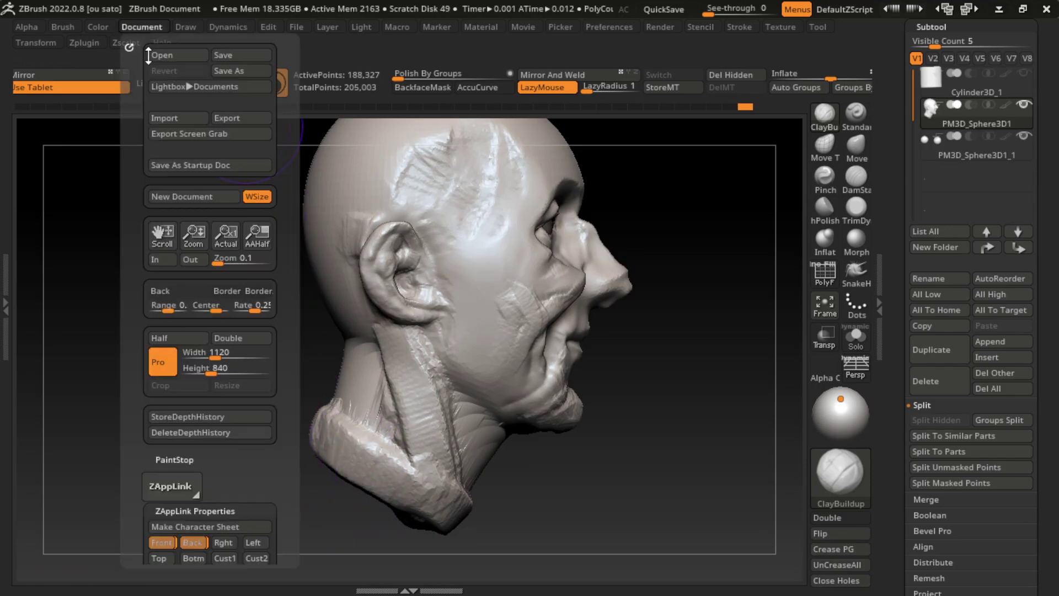
{"action": "left_click", "coordinate": [162, 542]}
{"action": "left_click_drag", "start_coordinate": [579, 389], "coordinate": [595, 416]}
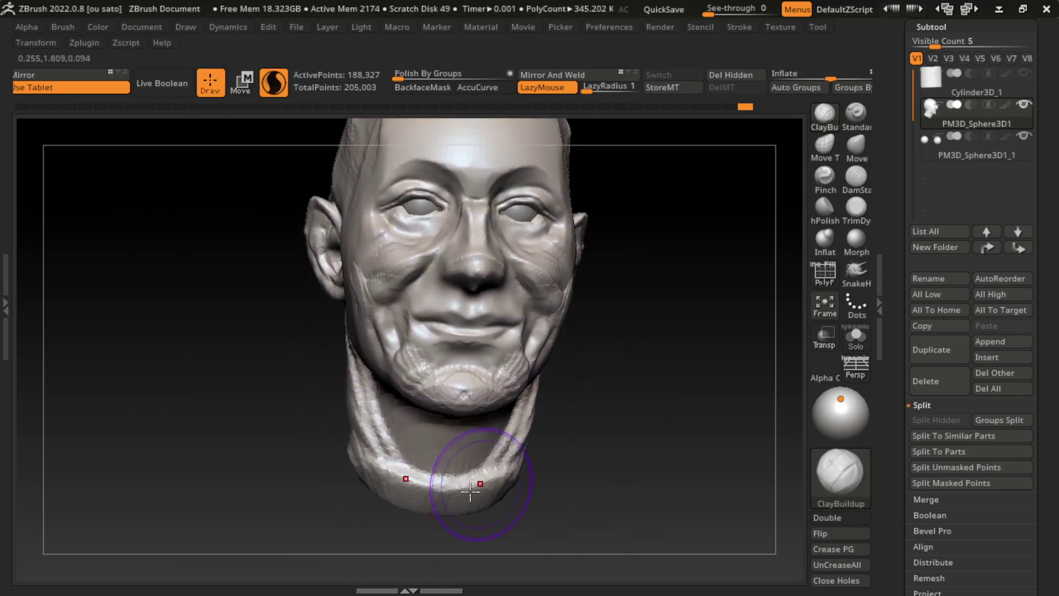
{"action": "key", "text": "ctrl+z"}
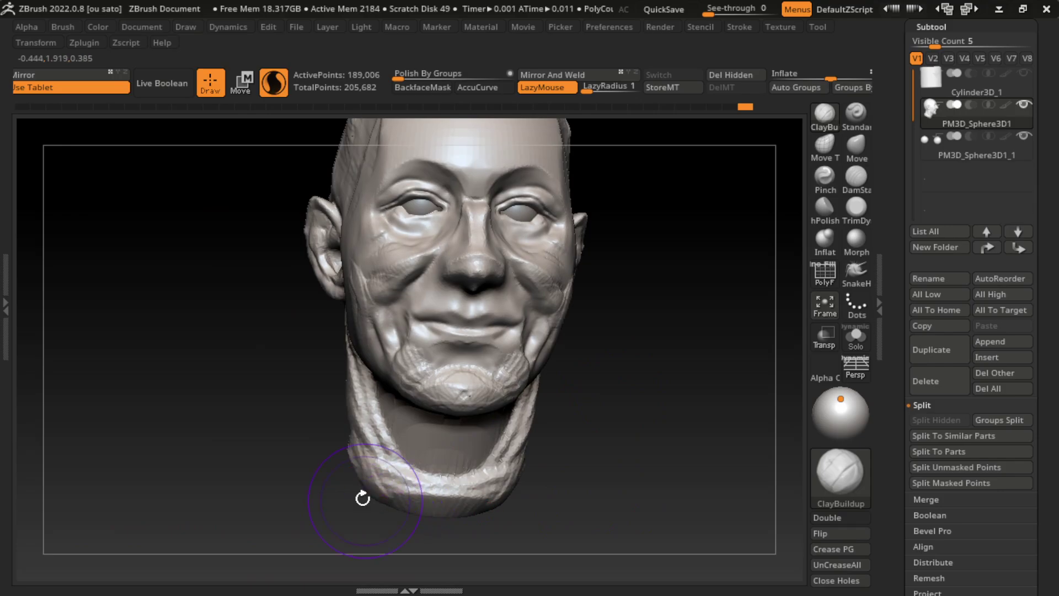
{"action": "mouse_move", "coordinate": [300, 473]}
{"action": "left_mouse_down"}
{"action": "mouse_move", "coordinate": [336, 402]}
{"action": "mouse_move", "coordinate": [366, 489]}
{"action": "mouse_move", "coordinate": [359, 409]}
{"action": "mouse_move", "coordinate": [332, 379]}
{"action": "mouse_move", "coordinate": [338, 402]}
{"action": "mouse_move", "coordinate": [412, 463]}
{"action": "mouse_move", "coordinate": [389, 463]}
{"action": "mouse_move", "coordinate": [331, 386]}
{"action": "mouse_move", "coordinate": [312, 414]}
{"action": "mouse_move", "coordinate": [364, 453]}
{"action": "left_mouse_up"}
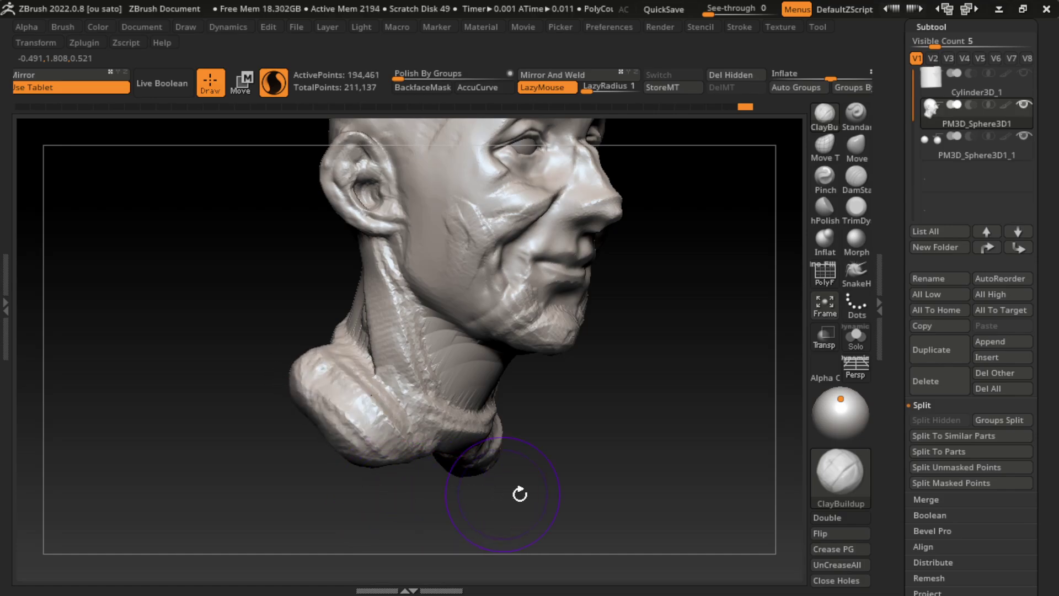
{"action": "mouse_move", "coordinate": [520, 492]}
{"action": "left_mouse_down"}
{"action": "mouse_move", "coordinate": [392, 441]}
{"action": "mouse_move", "coordinate": [480, 480]}
{"action": "mouse_move", "coordinate": [521, 473]}
{"action": "mouse_move", "coordinate": [390, 475]}
{"action": "mouse_move", "coordinate": [463, 515]}
{"action": "mouse_move", "coordinate": [386, 486]}
{"action": "mouse_move", "coordinate": [568, 473]}
{"action": "mouse_move", "coordinate": [288, 501]}
{"action": "left_mouse_up"}
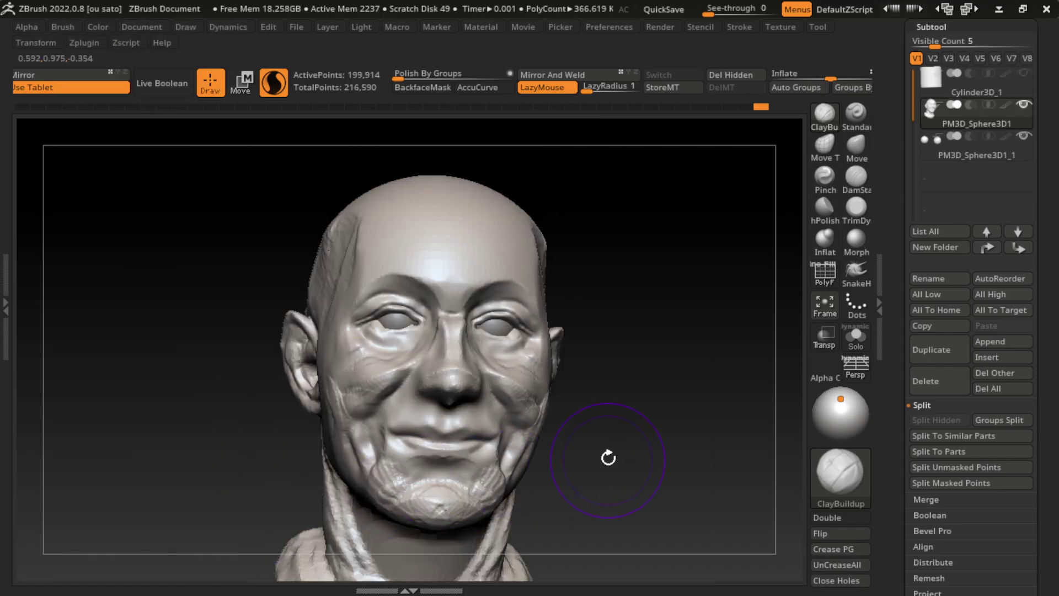
Step: Bulge out a thick collar band at the neck base
{"action": "left_click_drag", "start_coordinate": [601, 478], "coordinate": [610, 442]}
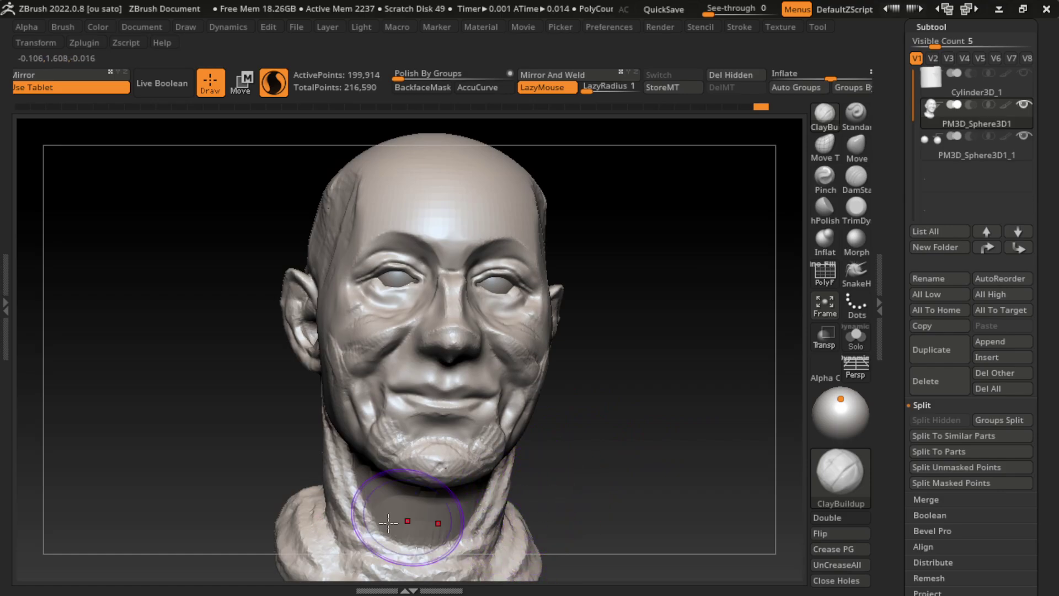
{"action": "left_click_drag", "start_coordinate": [263, 541], "coordinate": [293, 547]}
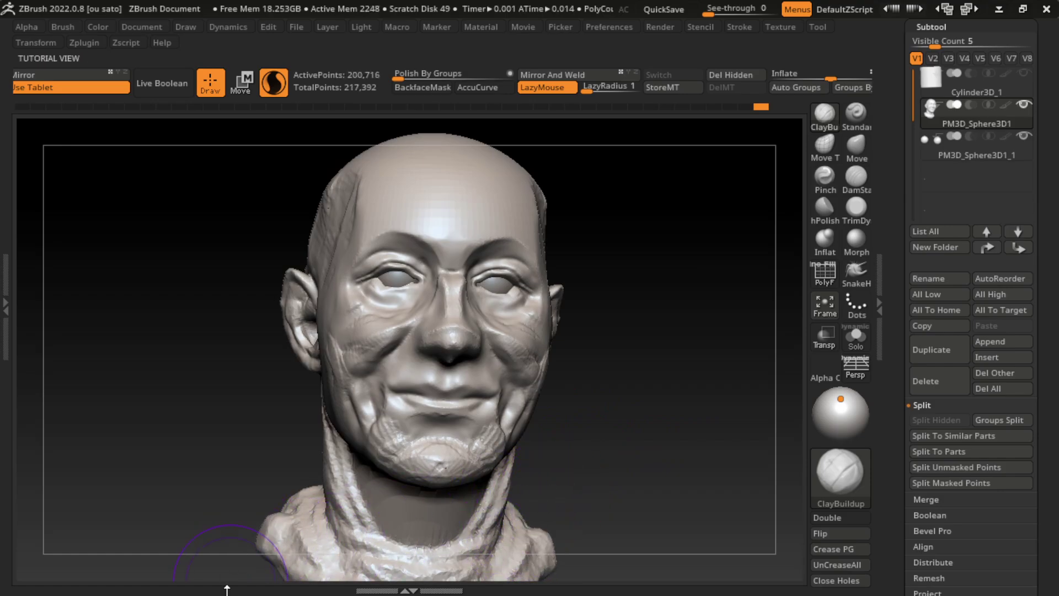
{"action": "left_click_drag", "start_coordinate": [569, 329], "coordinate": [623, 296]}
{"action": "key", "text": "s"}
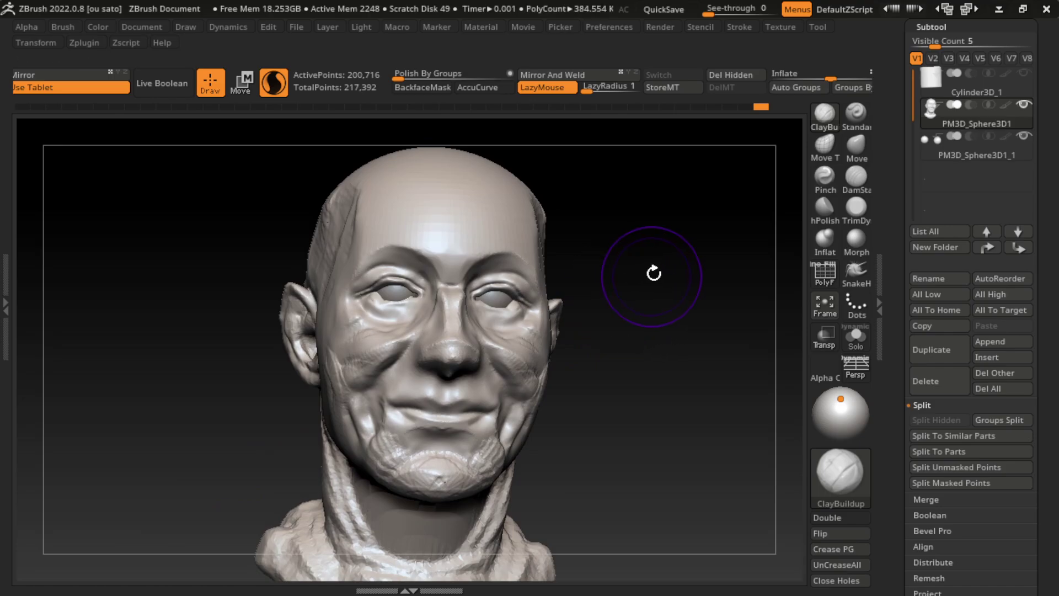
{"action": "left_click_drag", "start_coordinate": [651, 275], "coordinate": [705, 354]}
Step: Carve small DamStandard creases on the forehead and near the temple
{"action": "key", "text": "s"}
{"action": "left_click", "coordinate": [857, 181]}
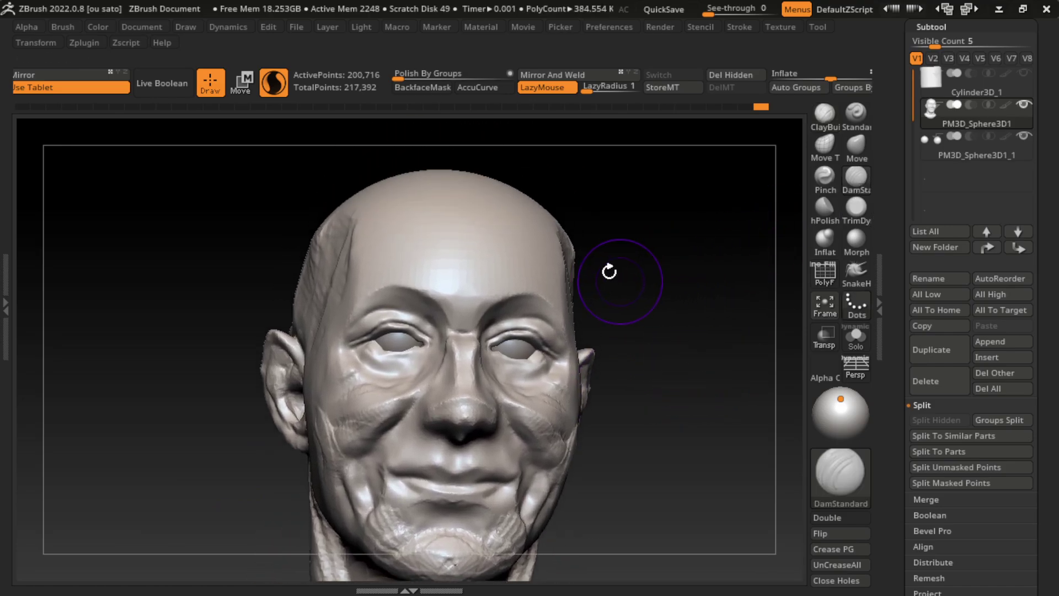
{"action": "left_click_drag", "start_coordinate": [485, 284], "coordinate": [516, 284]}
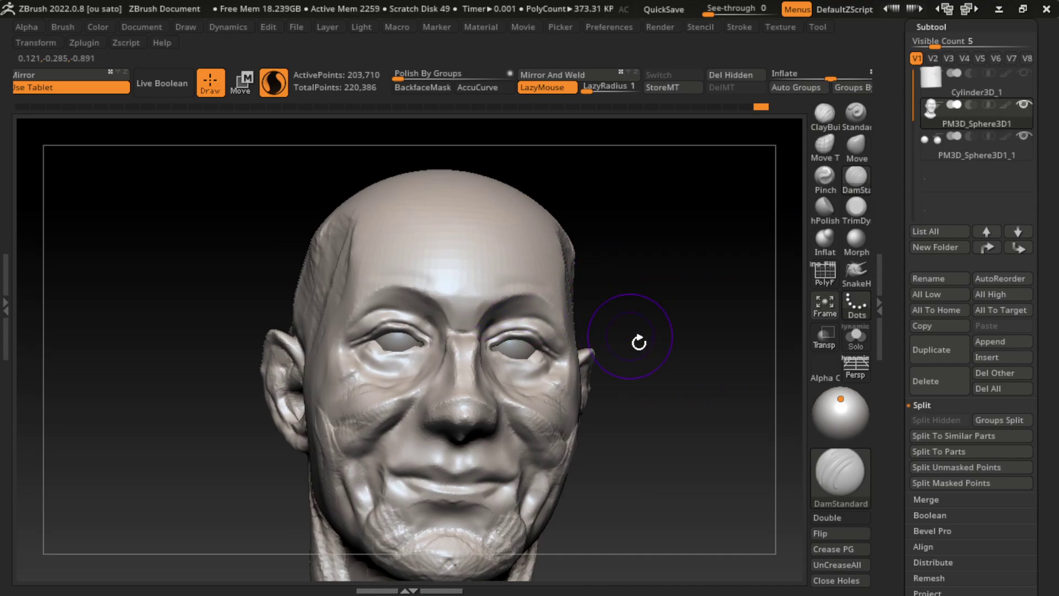
{"action": "mouse_move", "coordinate": [675, 327]}
{"action": "left_mouse_down"}
{"action": "mouse_move", "coordinate": [549, 274]}
{"action": "mouse_move", "coordinate": [584, 298]}
{"action": "left_mouse_up"}
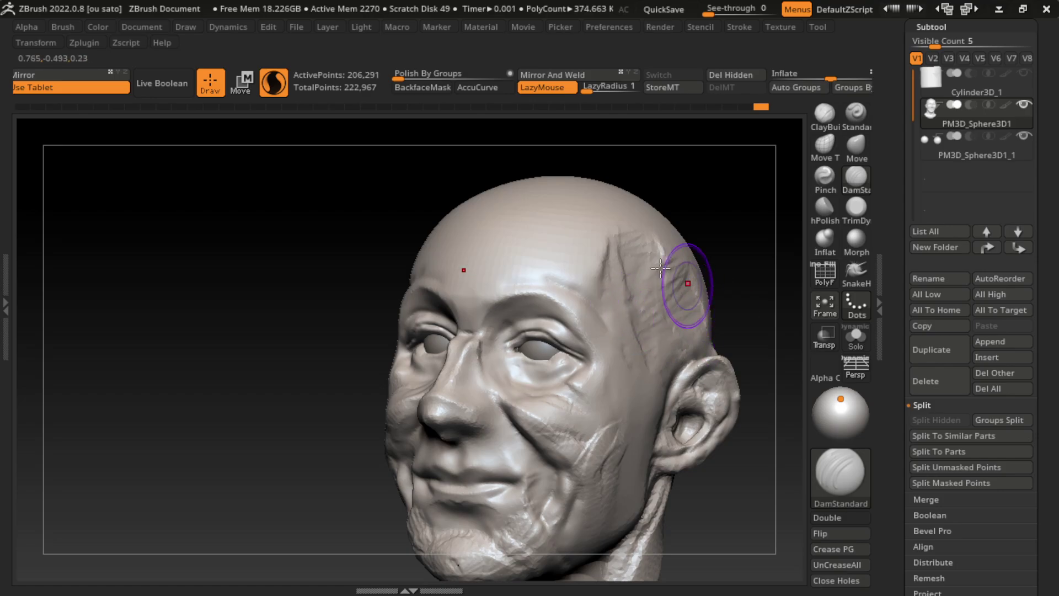
Step: Return to the front view and flatten the left temple, forehead, cheek and jaw planes with TrimDynamic
{"action": "left_click", "coordinate": [151, 29]}
{"action": "left_click", "coordinate": [161, 543]}
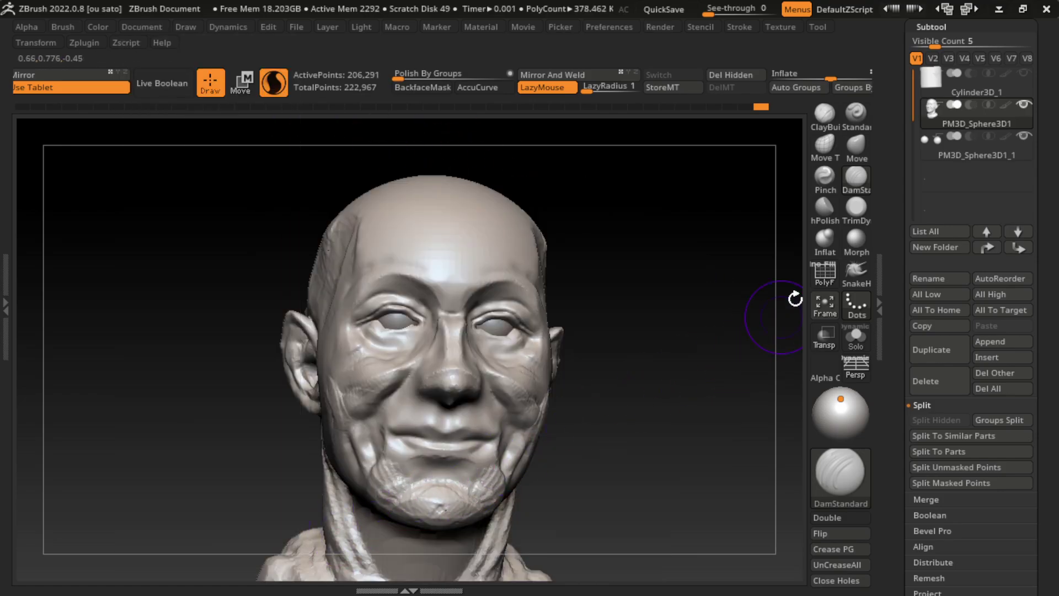
{"action": "left_click", "coordinate": [856, 207]}
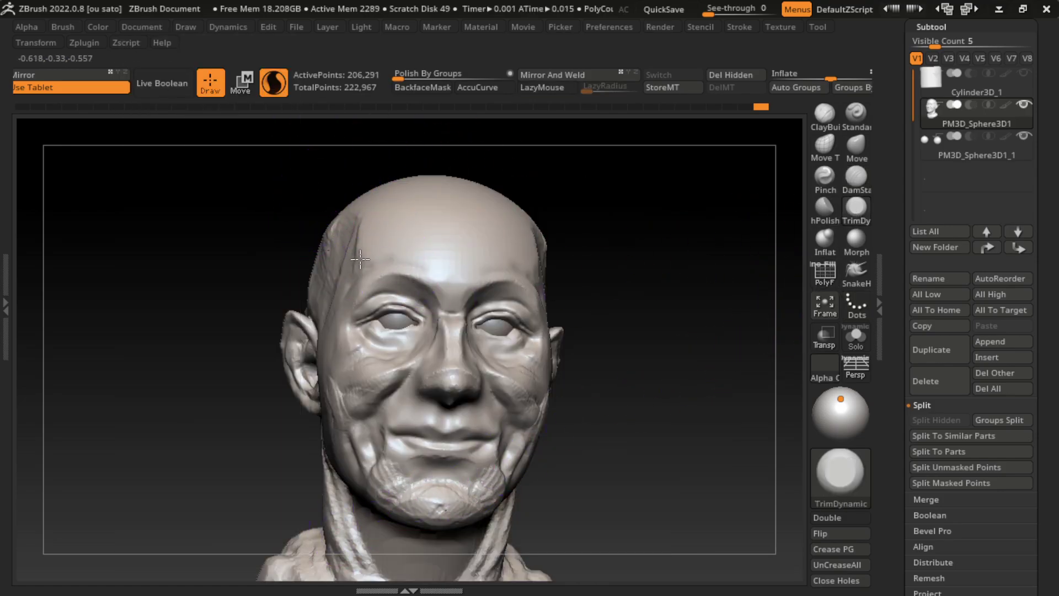
{"action": "mouse_move", "coordinate": [357, 271]}
{"action": "left_mouse_down"}
{"action": "mouse_move", "coordinate": [337, 221]}
{"action": "mouse_move", "coordinate": [349, 267]}
{"action": "left_mouse_up"}
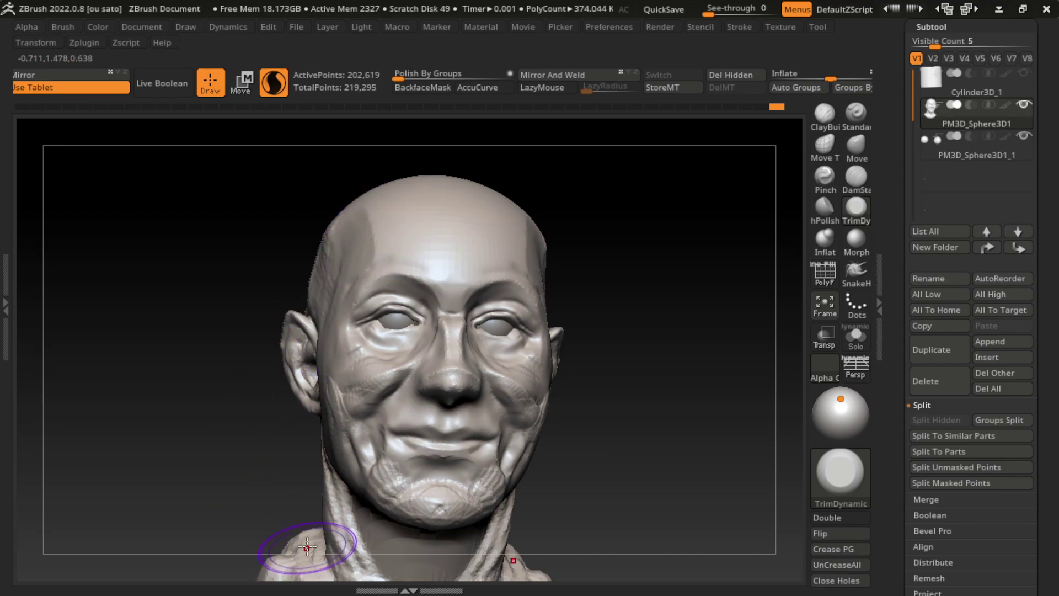
{"action": "left_click_drag", "start_coordinate": [287, 544], "coordinate": [395, 381]}
{"action": "left_click_drag", "start_coordinate": [390, 237], "coordinate": [368, 222]}
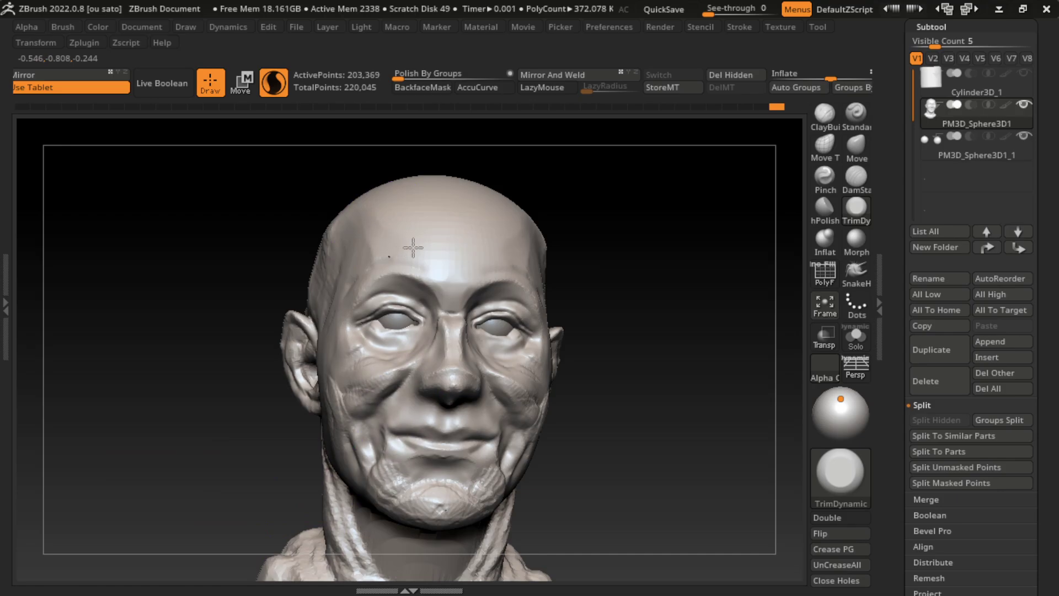
{"action": "left_click_drag", "start_coordinate": [413, 248], "coordinate": [342, 208]}
Step: Trim down the left temple and side of the head, then reset to the Front view
{"action": "key", "text": "s"}
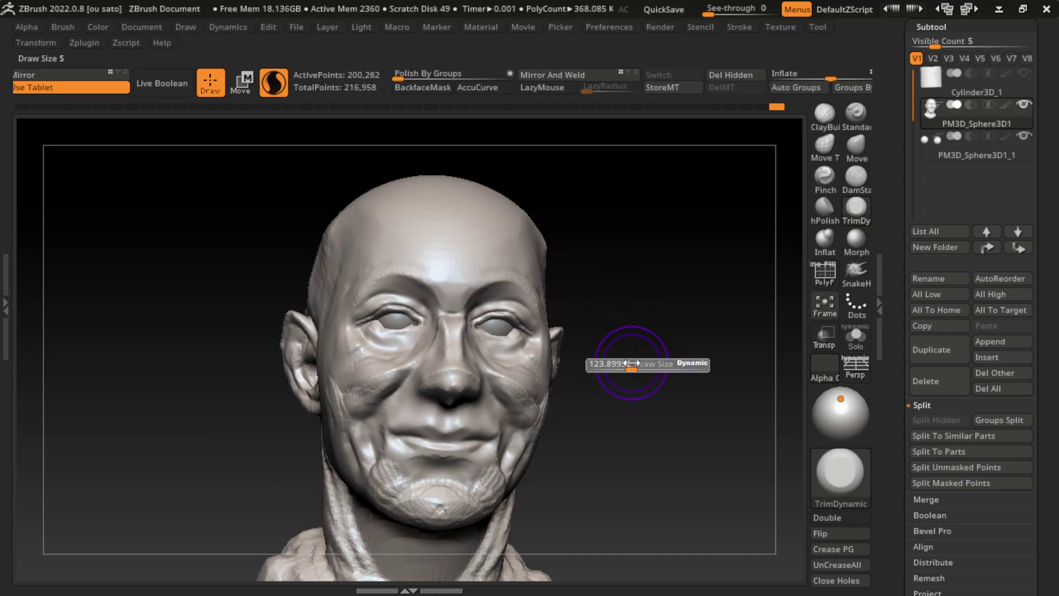
{"action": "left_click_drag", "start_coordinate": [342, 221], "coordinate": [339, 309]}
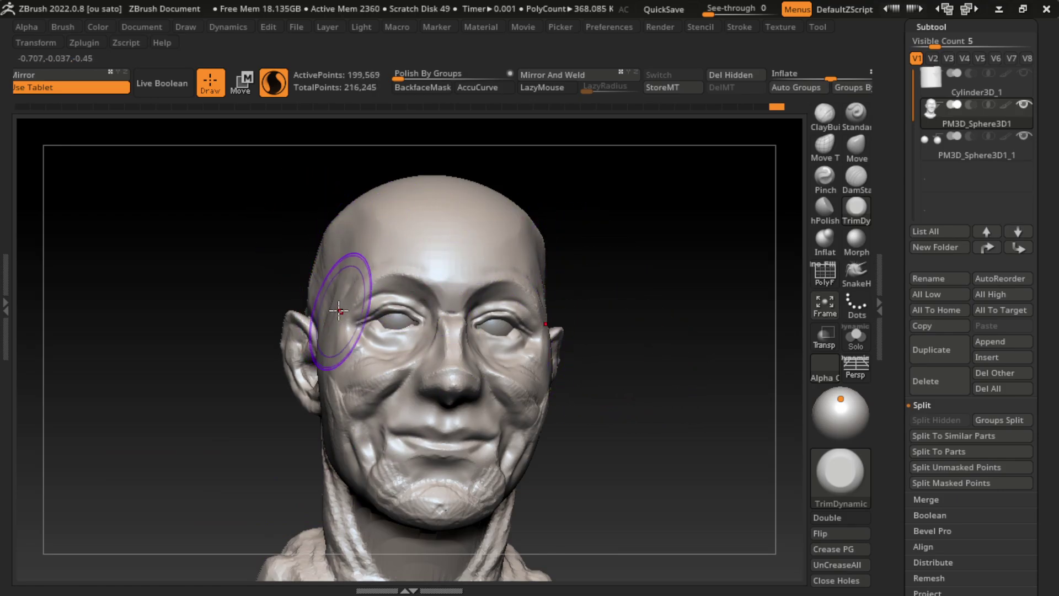
{"action": "left_click_drag", "start_coordinate": [323, 250], "coordinate": [653, 395]}
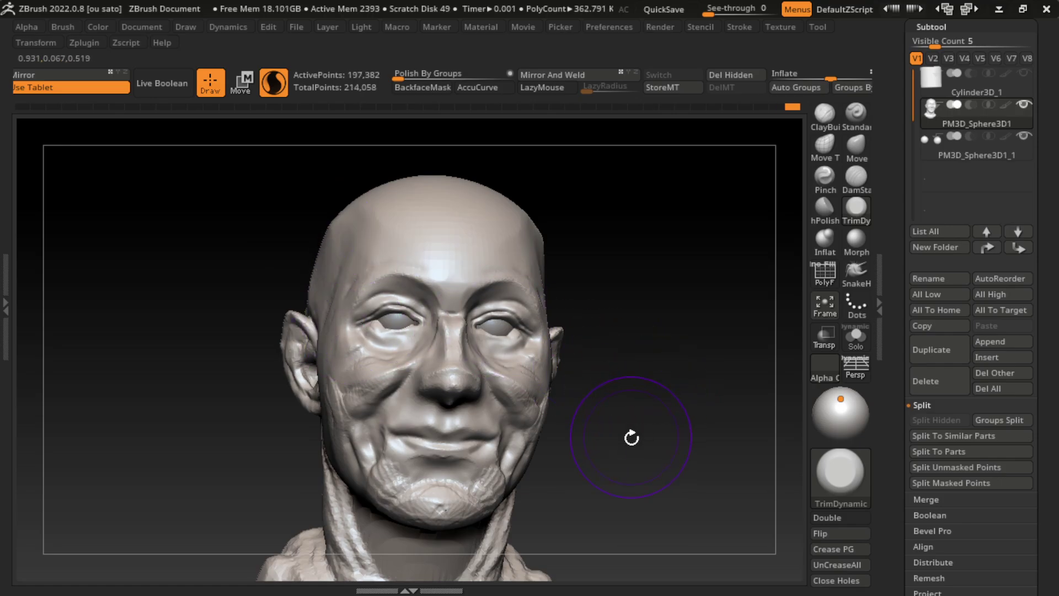
{"action": "left_click_drag", "start_coordinate": [555, 241], "coordinate": [558, 231]}
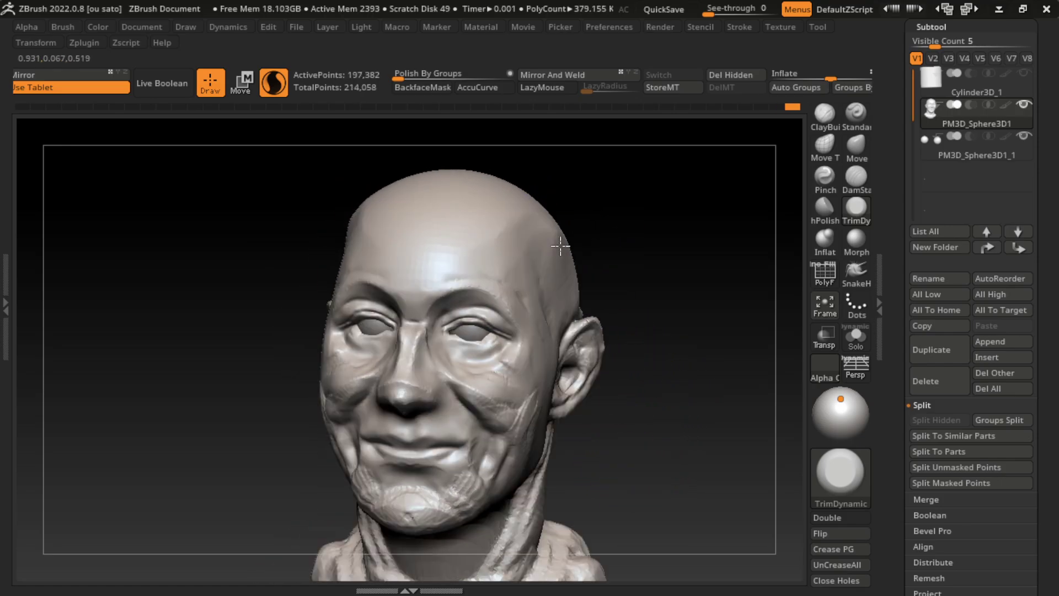
{"action": "left_click", "coordinate": [141, 27]}
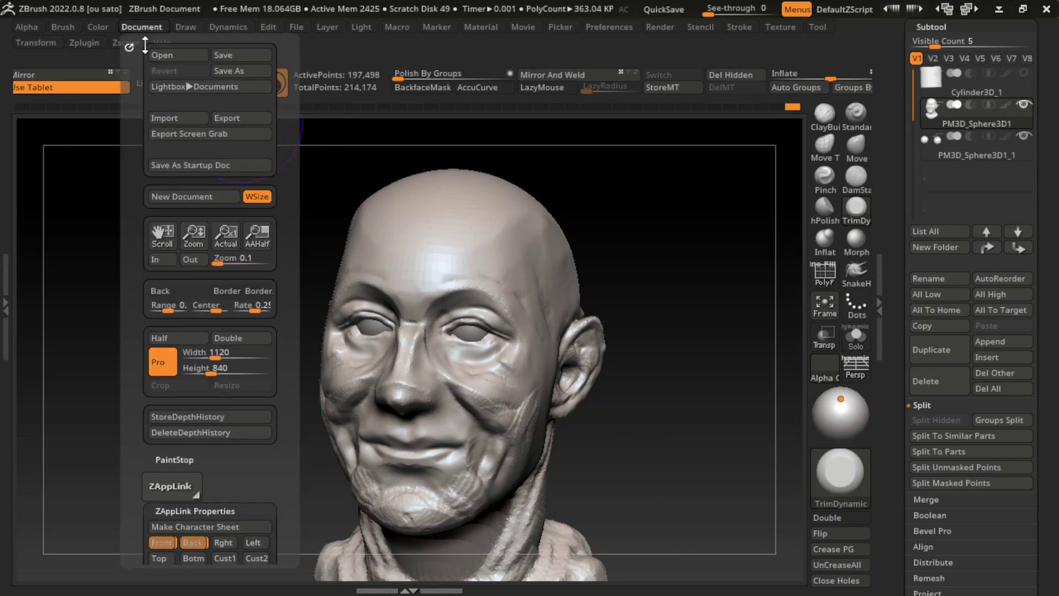
{"action": "left_click", "coordinate": [164, 545]}
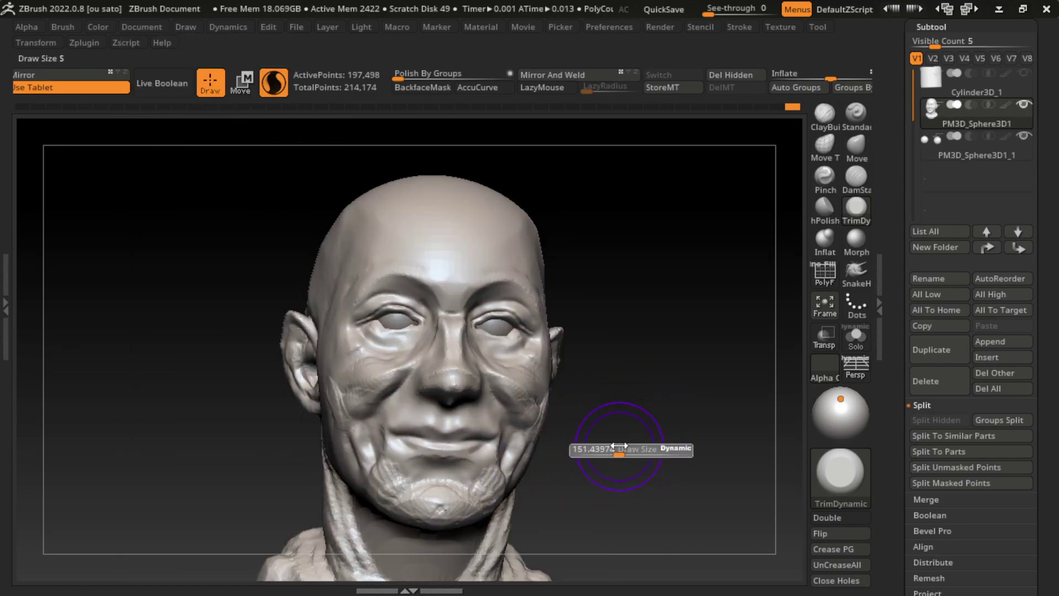
Step: Carve two DamStandard creases beside the left eye
{"action": "left_click", "coordinate": [856, 177]}
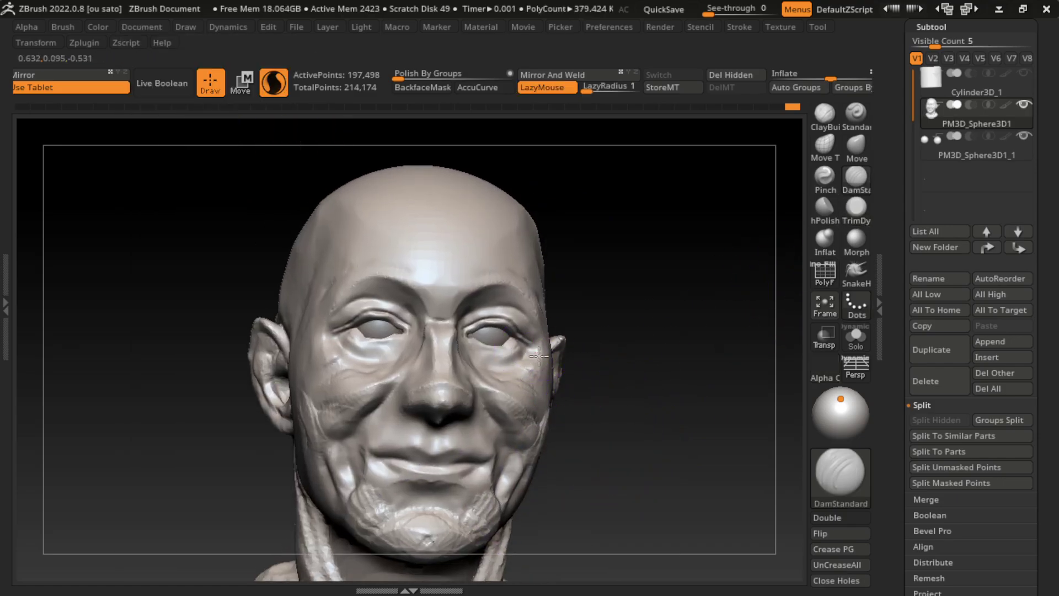
{"action": "key", "text": "s"}
{"action": "left_click_drag", "start_coordinate": [650, 413], "coordinate": [635, 412]}
{"action": "left_click_drag", "start_coordinate": [369, 368], "coordinate": [323, 333]}
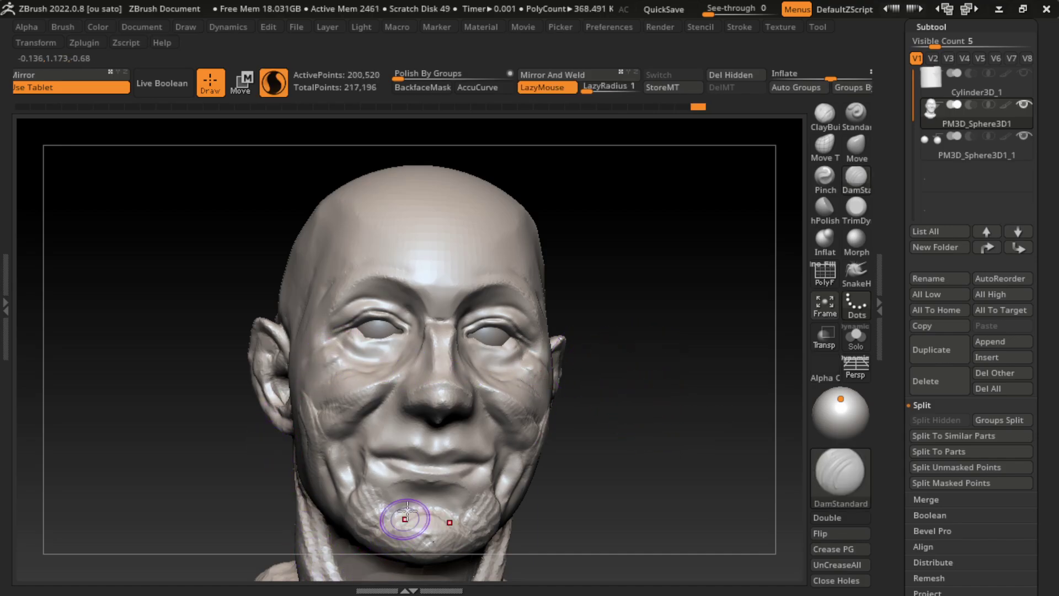
Step: Build up the left temple and cheek with the Standard brush
{"action": "left_click", "coordinate": [856, 116]}
{"action": "key", "text": "s"}
{"action": "left_click_drag", "start_coordinate": [313, 312], "coordinate": [291, 364]}
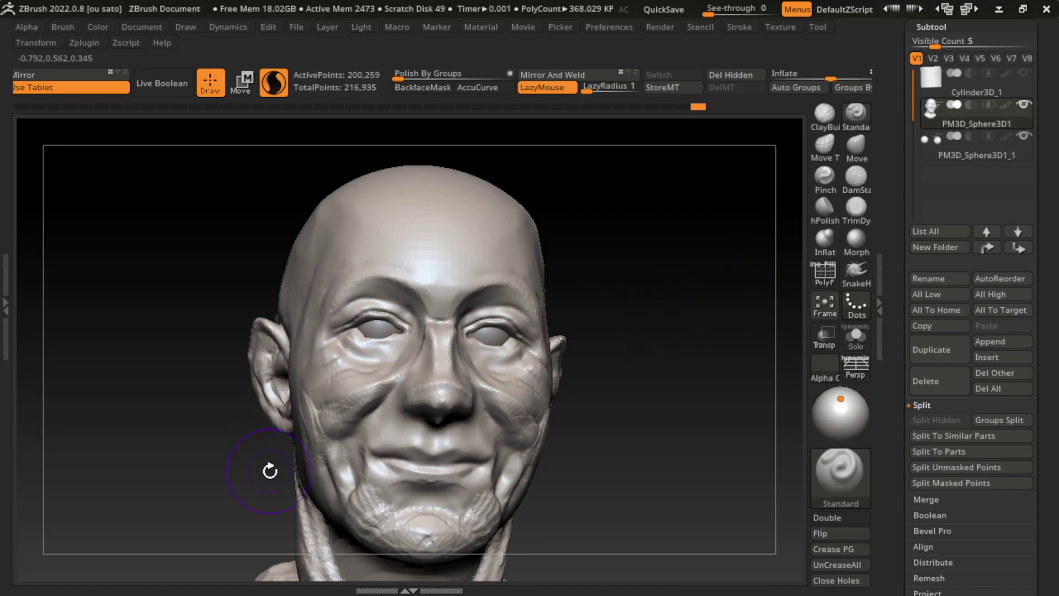
{"action": "left_click_drag", "start_coordinate": [313, 300], "coordinate": [306, 342]}
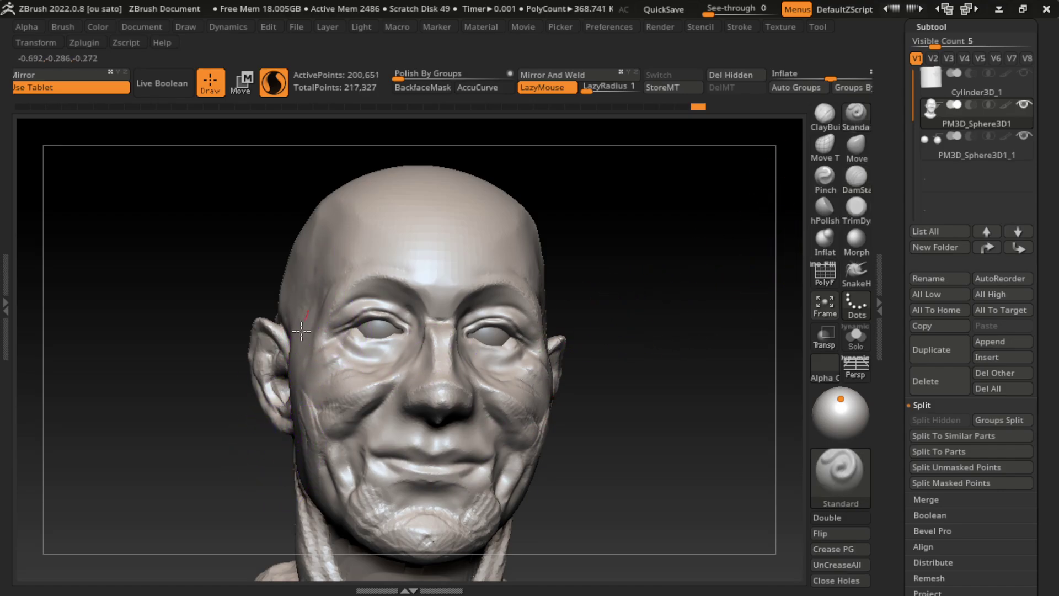
{"action": "left_click_drag", "start_coordinate": [645, 440], "coordinate": [627, 409]}
{"action": "key", "text": "s"}
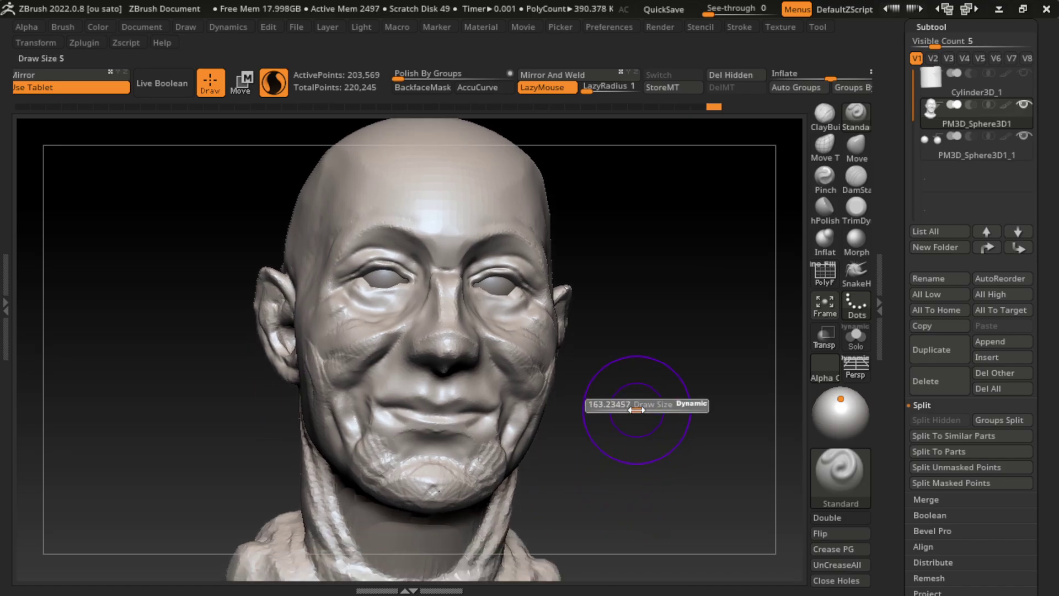
{"action": "left_click_drag", "start_coordinate": [634, 338], "coordinate": [651, 372], "text": "alt"}
{"action": "key", "text": "s"}
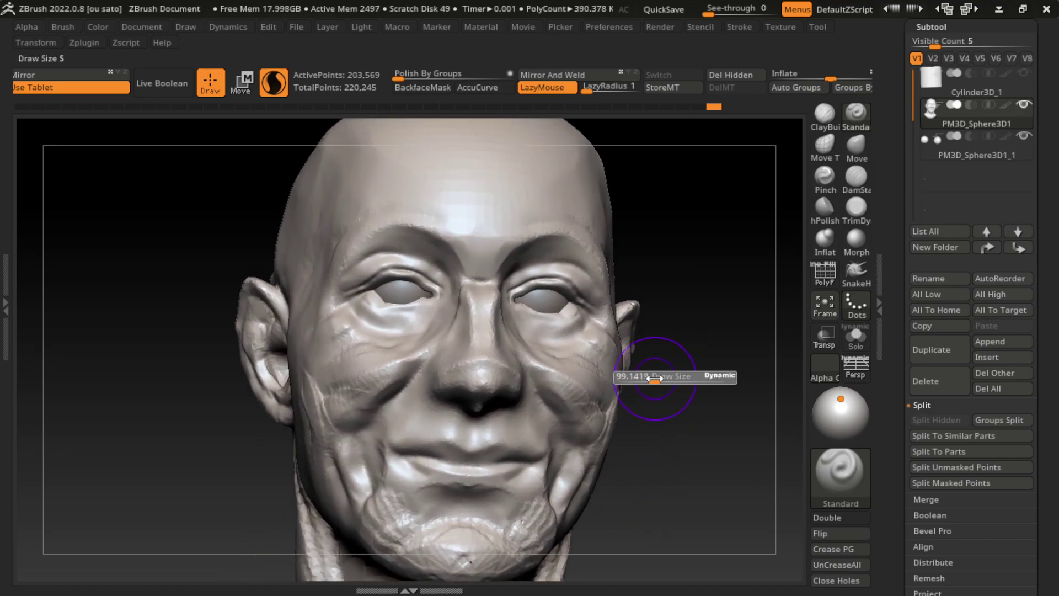
Step: Add clay to both cheeks symmetrically with ClayBuildup
{"action": "left_click", "coordinate": [824, 116]}
{"action": "mouse_move", "coordinate": [580, 331]}
{"action": "left_mouse_down"}
{"action": "mouse_move", "coordinate": [594, 358]}
{"action": "mouse_move", "coordinate": [578, 370]}
{"action": "mouse_move", "coordinate": [582, 298]}
{"action": "left_mouse_up"}
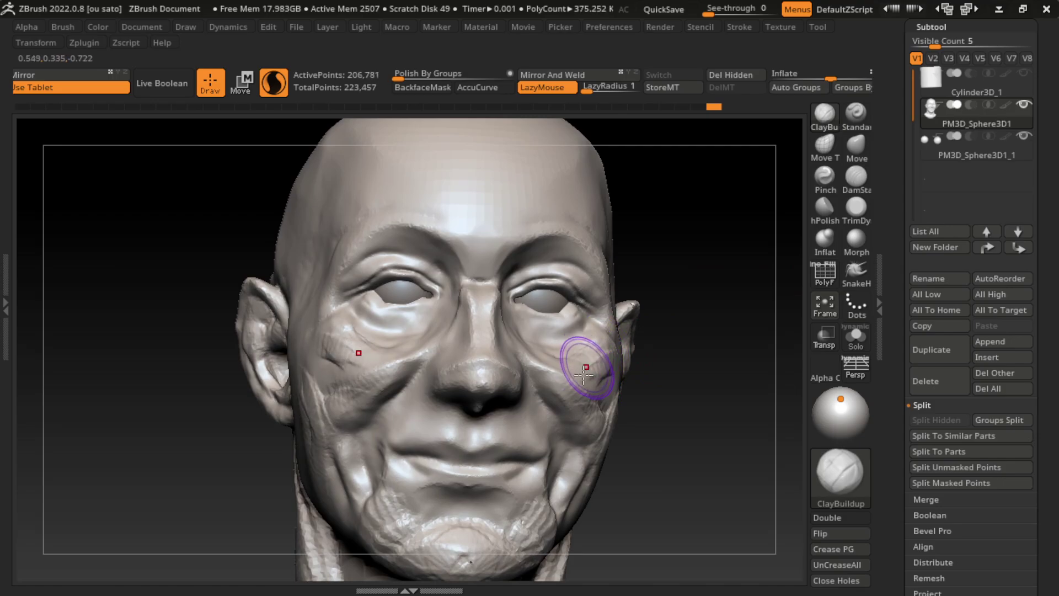
{"action": "mouse_move", "coordinate": [403, 355]}
{"action": "left_mouse_down"}
{"action": "mouse_move", "coordinate": [352, 349]}
{"action": "mouse_move", "coordinate": [344, 319]}
{"action": "left_mouse_up"}
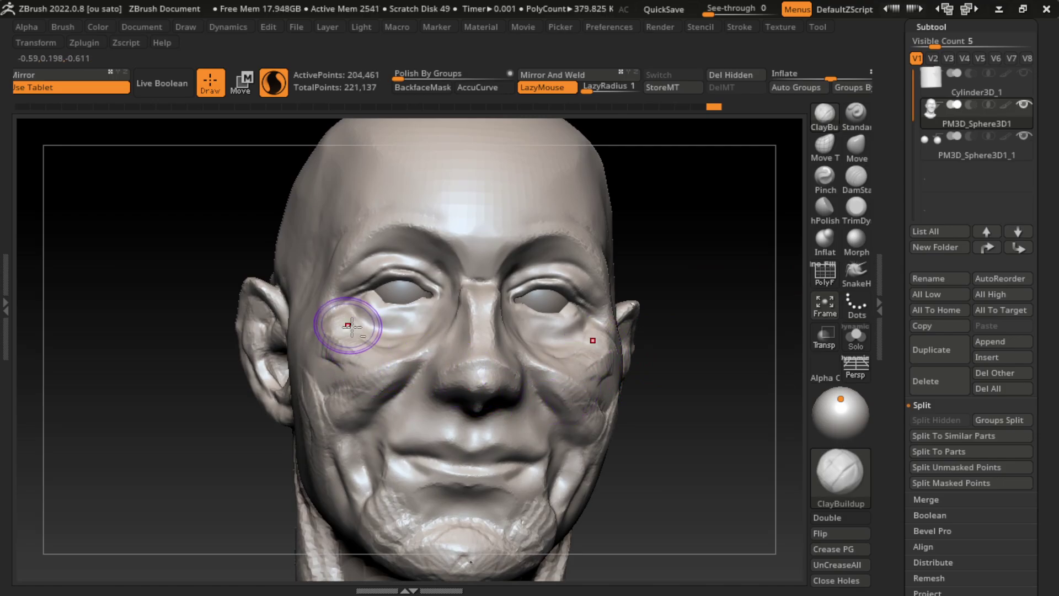
{"action": "key", "text": "space"}
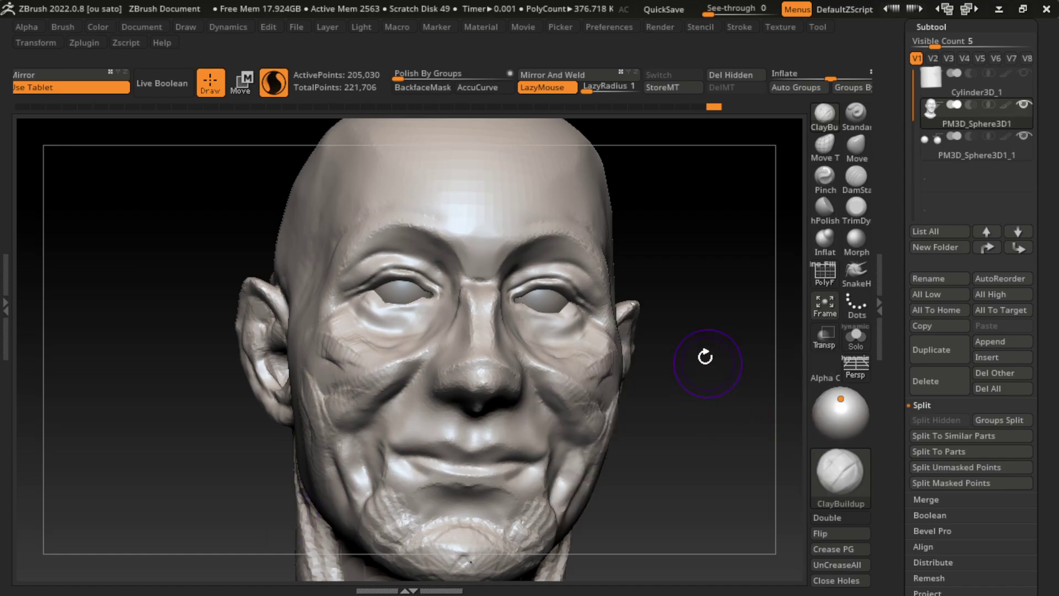
{"action": "key", "text": "s"}
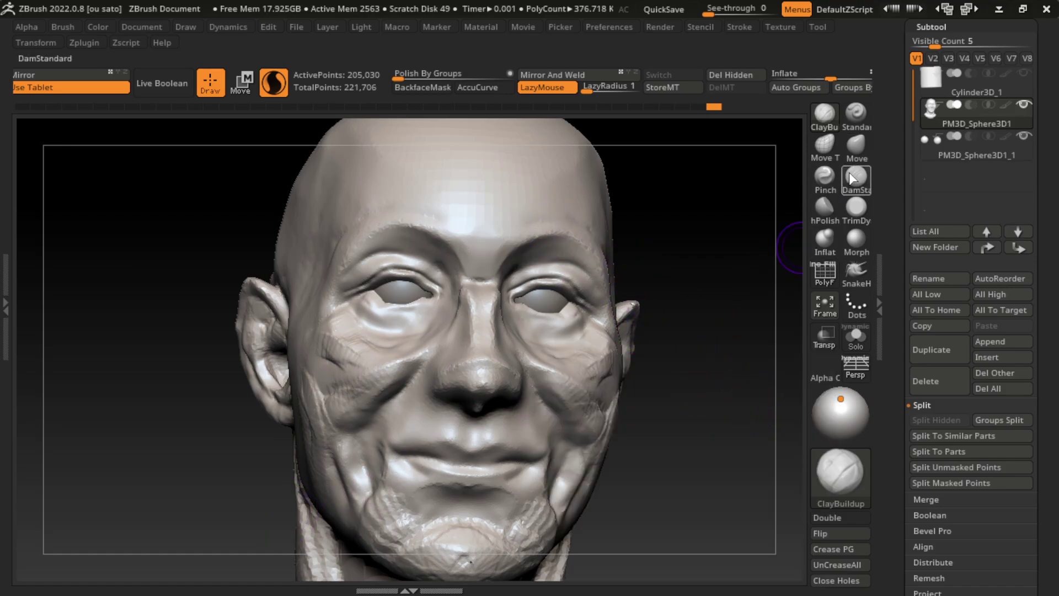
Step: Reshape the right brow with DamStandard, undoing a crease beside the nose bridge
{"action": "left_click", "coordinate": [853, 176]}
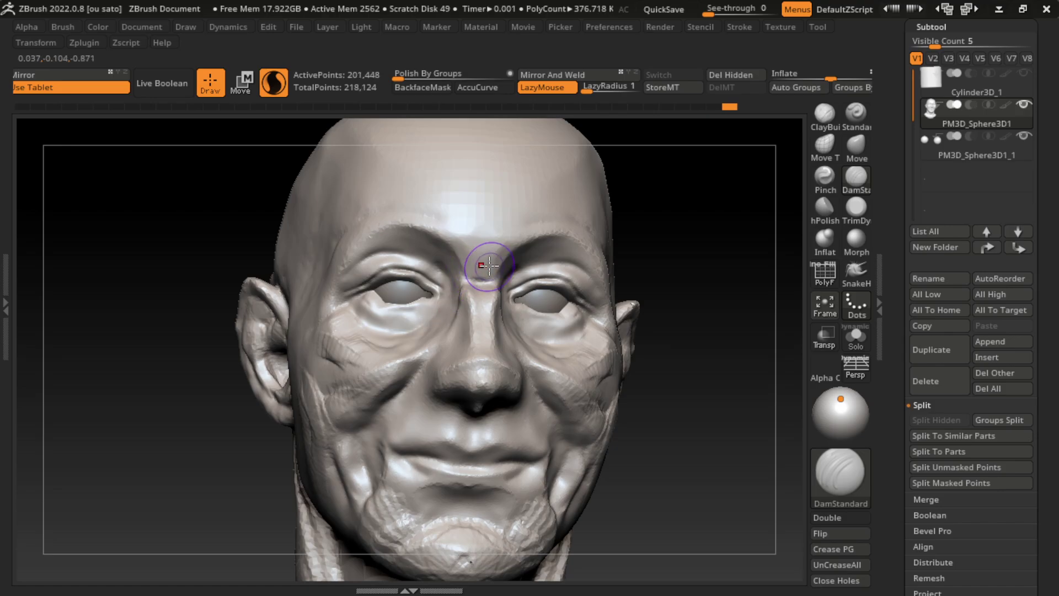
{"action": "left_click_drag", "start_coordinate": [452, 260], "coordinate": [459, 306]}
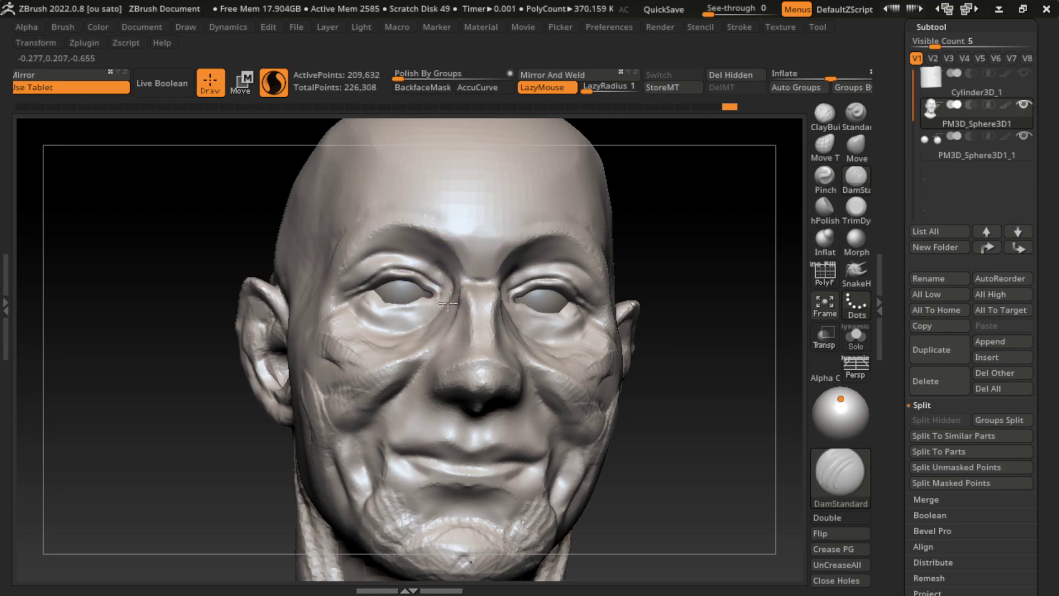
{"action": "key", "text": "ctrl+z"}
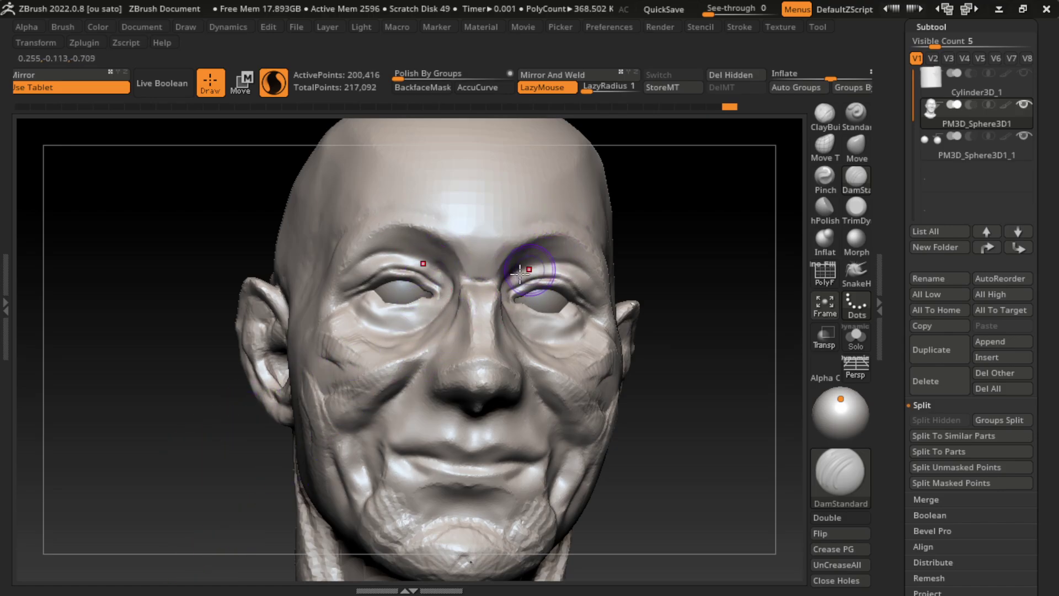
{"action": "key", "text": "ctrl+z"}
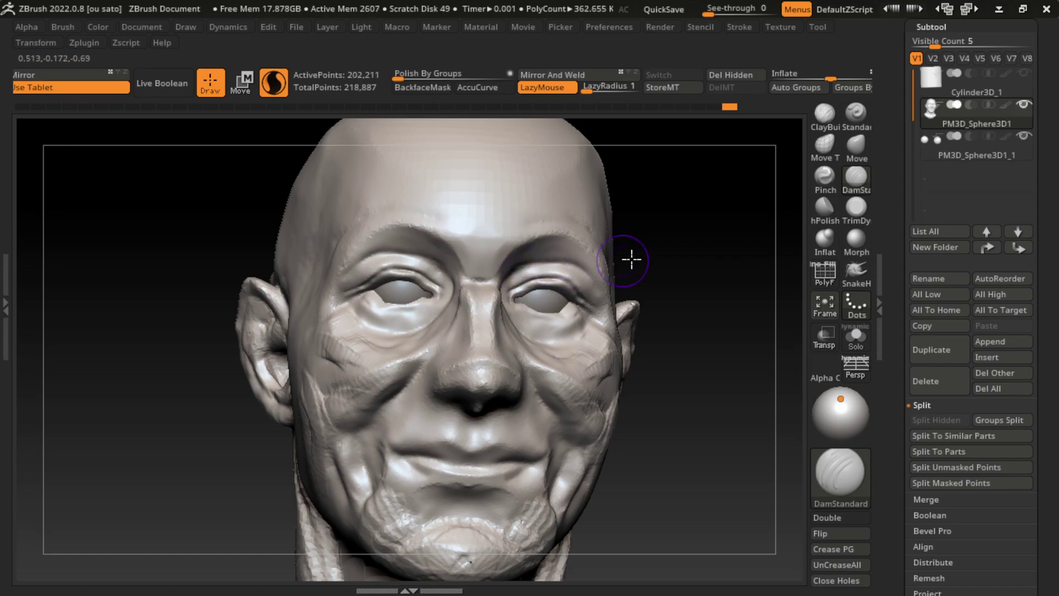
{"action": "left_click_drag", "start_coordinate": [533, 259], "coordinate": [556, 240]}
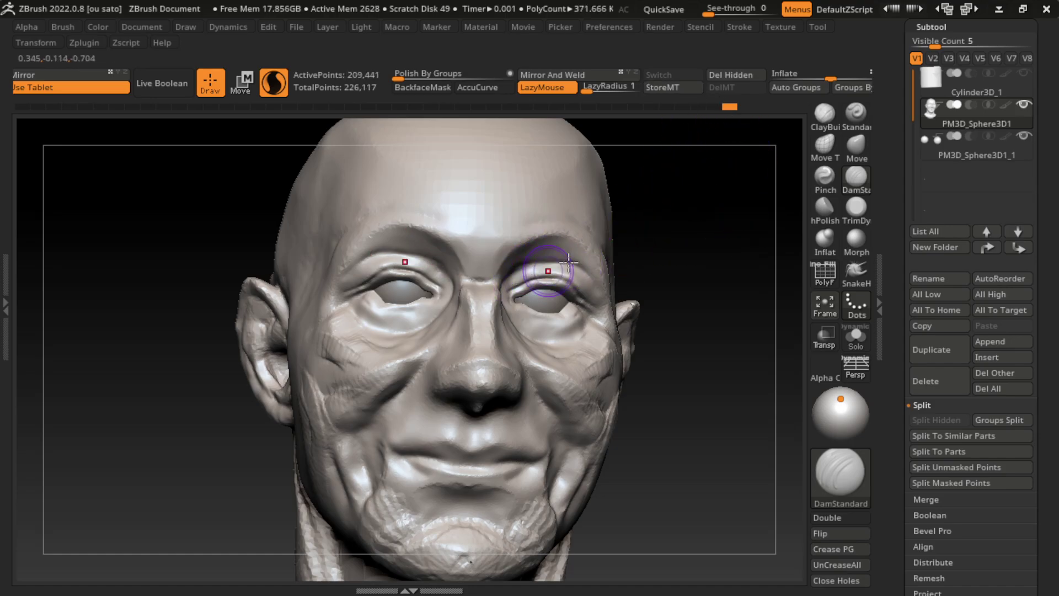
Step: Restore the front view and smooth the area between the brows
{"action": "left_click_drag", "start_coordinate": [641, 270], "coordinate": [531, 266]}
{"action": "left_click_drag", "start_coordinate": [752, 226], "coordinate": [754, 243], "text": "shift"}
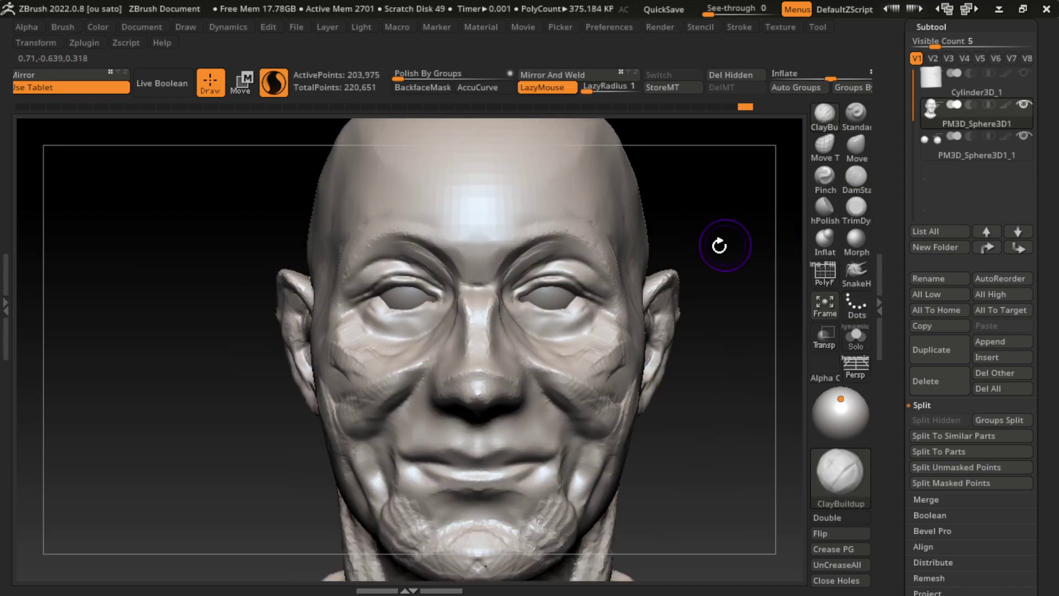
{"action": "left_click", "coordinate": [142, 26]}
{"action": "left_click", "coordinate": [161, 542]}
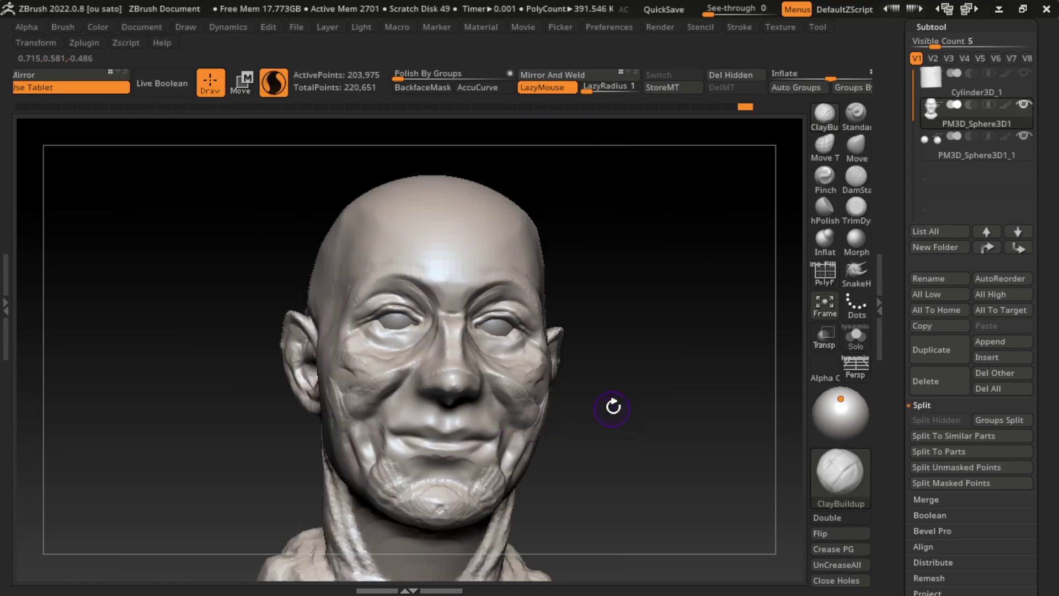
{"action": "left_click_drag", "start_coordinate": [443, 271], "coordinate": [411, 298], "text": "shift"}
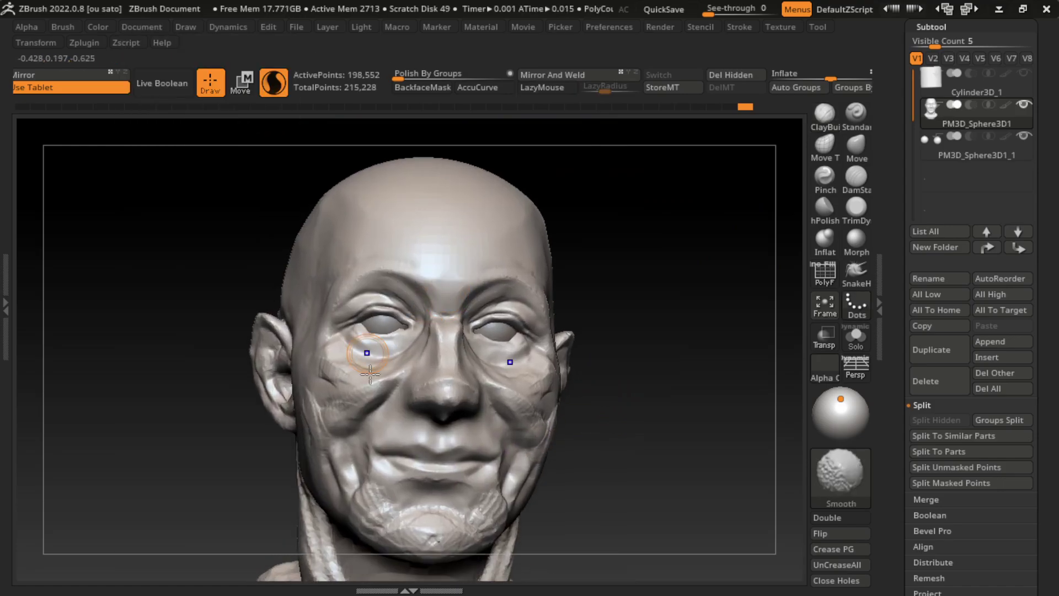
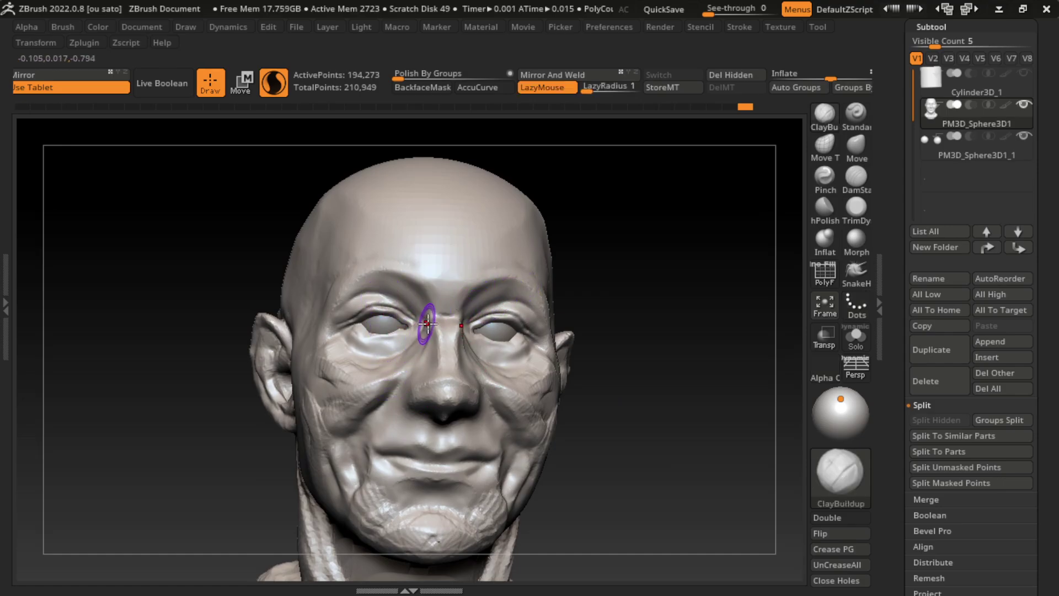
Step: Carve, deepen and reshape the left upper eyelid crease with DamStandard
{"action": "left_click", "coordinate": [856, 177]}
{"action": "left_click_drag", "start_coordinate": [386, 300], "coordinate": [385, 304]}
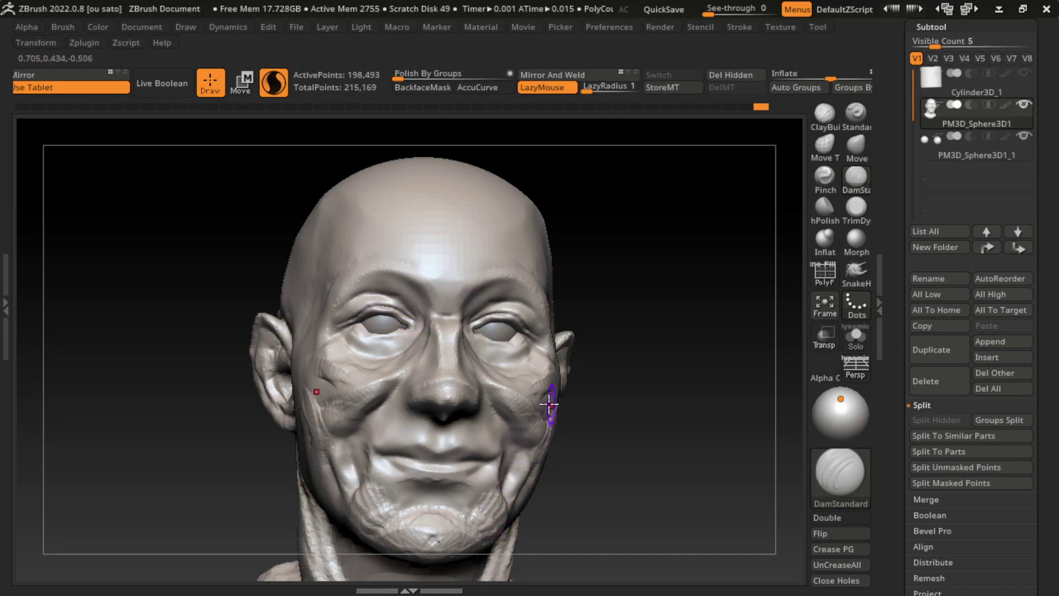
{"action": "left_click_drag", "start_coordinate": [368, 315], "coordinate": [386, 309]}
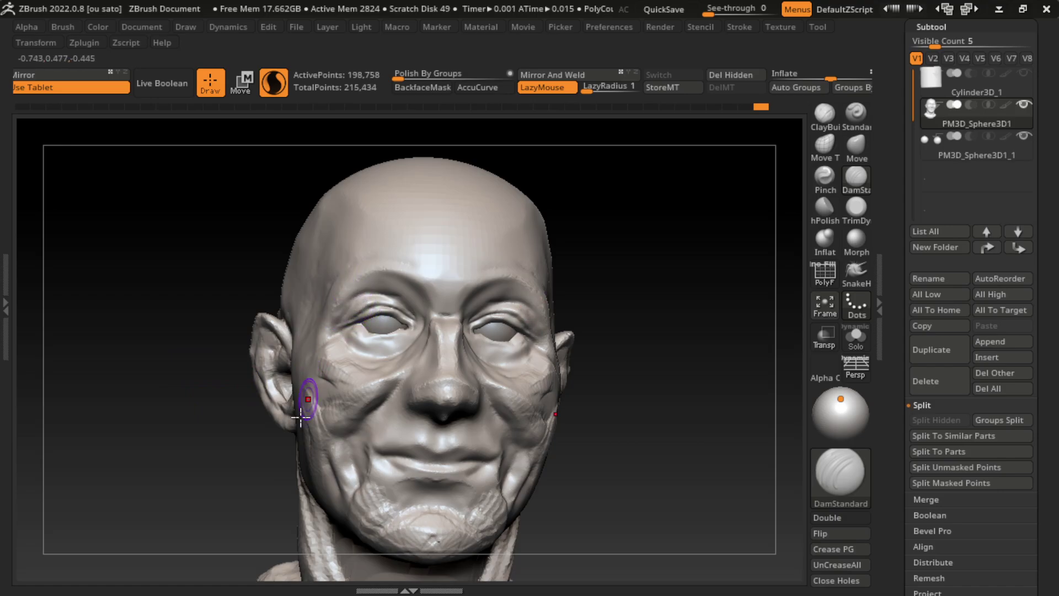
{"action": "mouse_move", "coordinate": [354, 305]}
{"action": "left_mouse_down"}
{"action": "mouse_move", "coordinate": [375, 308]}
{"action": "mouse_move", "coordinate": [340, 310]}
{"action": "left_mouse_up"}
Step: Build up the brow ridge, left cheek wrinkles, nose bridge and nasolabial fold with ClayBuildup
{"action": "key", "text": "b"}
{"action": "key", "text": "c"}
{"action": "key", "text": "b"}
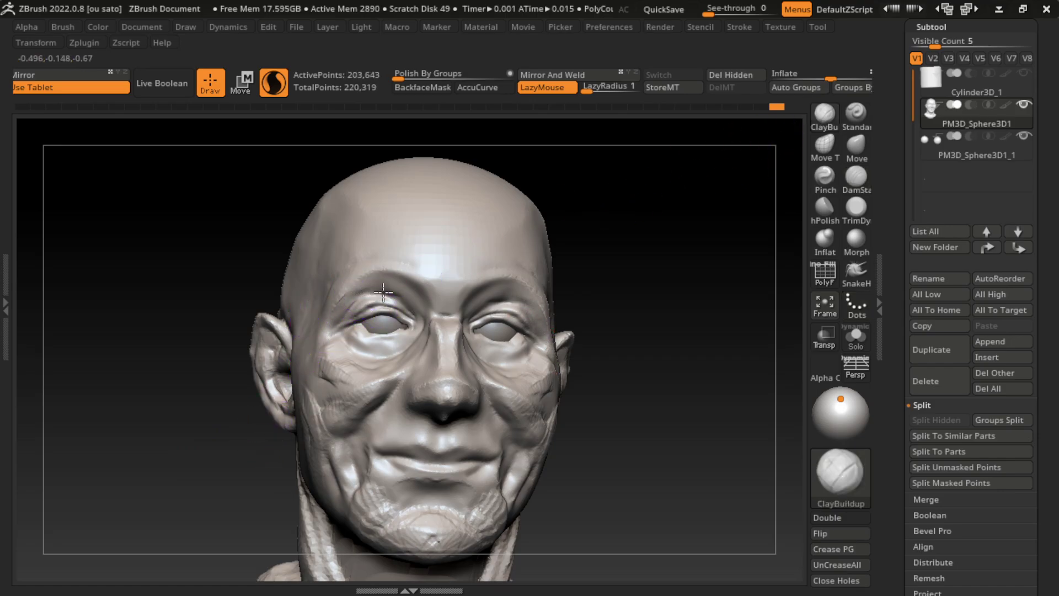
{"action": "mouse_move", "coordinate": [383, 293]}
{"action": "left_mouse_down"}
{"action": "mouse_move", "coordinate": [358, 296]}
{"action": "mouse_move", "coordinate": [439, 303]}
{"action": "mouse_move", "coordinate": [359, 295]}
{"action": "mouse_move", "coordinate": [403, 298]}
{"action": "left_mouse_up"}
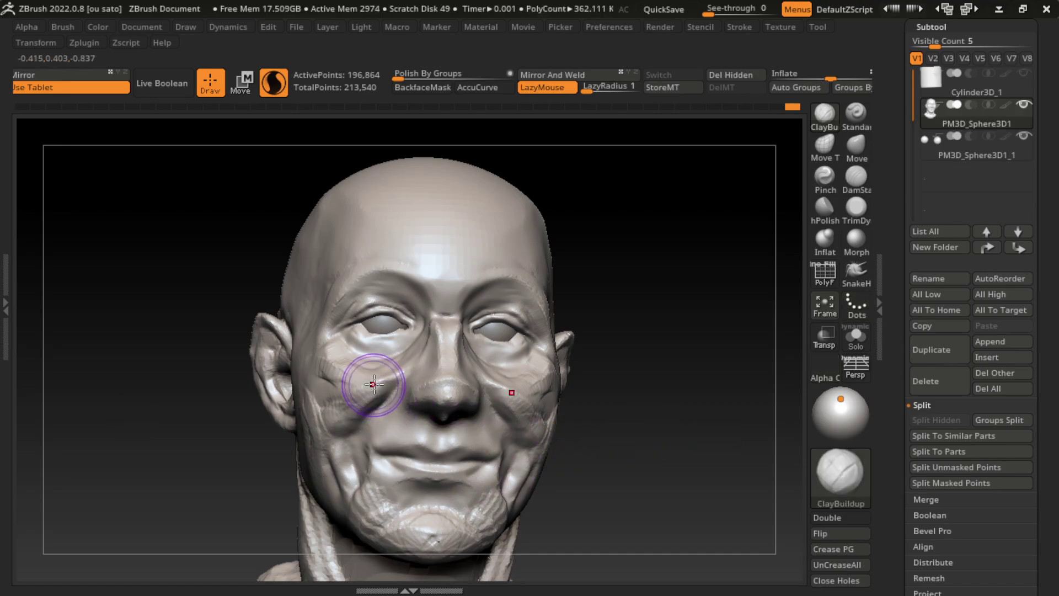
{"action": "left_click_drag", "start_coordinate": [376, 370], "coordinate": [331, 386]}
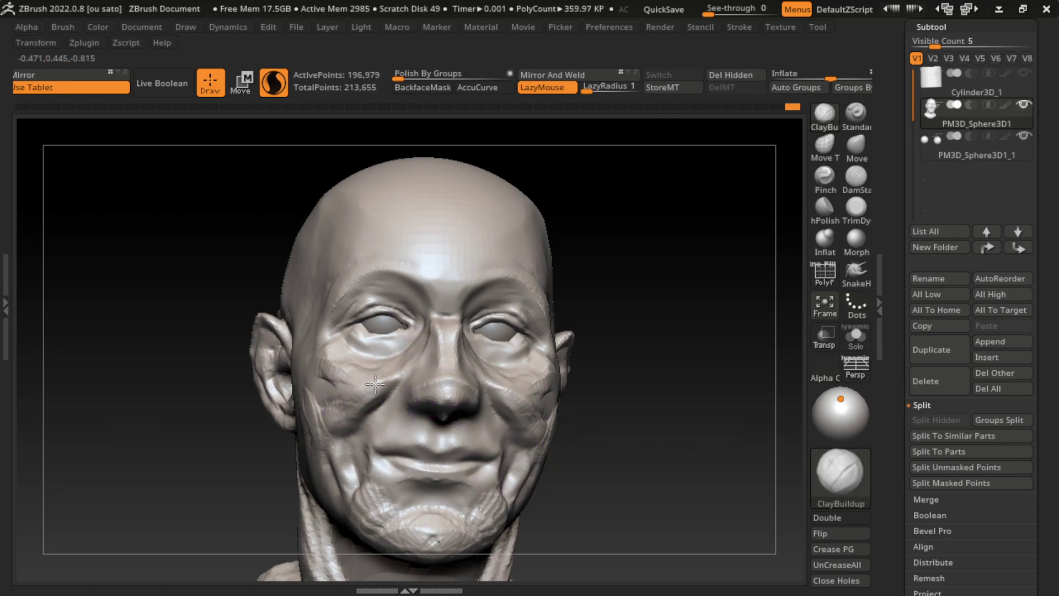
{"action": "left_click_drag", "start_coordinate": [488, 289], "coordinate": [425, 298]}
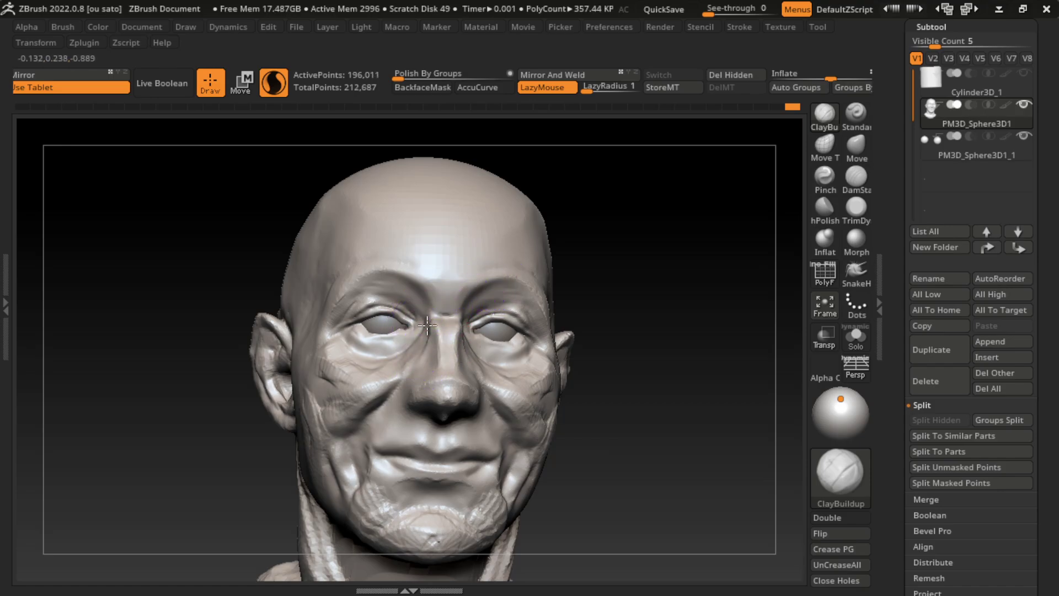
{"action": "mouse_move", "coordinate": [427, 377]}
{"action": "left_mouse_down"}
{"action": "mouse_move", "coordinate": [463, 328]}
{"action": "mouse_move", "coordinate": [438, 278]}
{"action": "mouse_move", "coordinate": [449, 238]}
{"action": "left_mouse_up"}
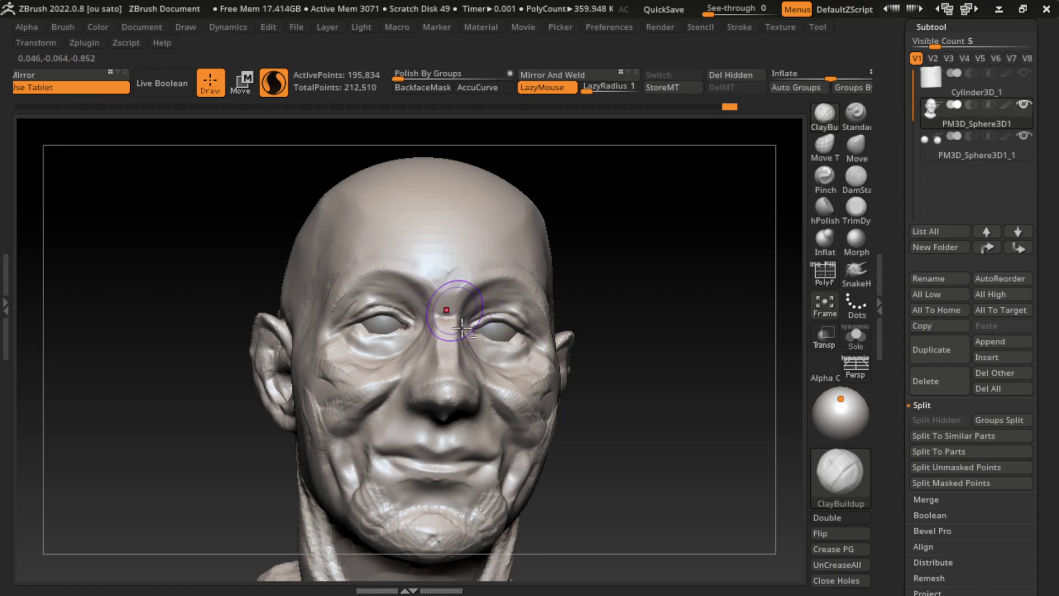
{"action": "mouse_move", "coordinate": [441, 359]}
{"action": "left_mouse_down"}
{"action": "mouse_move", "coordinate": [448, 384]}
{"action": "mouse_move", "coordinate": [431, 407]}
{"action": "left_mouse_up"}
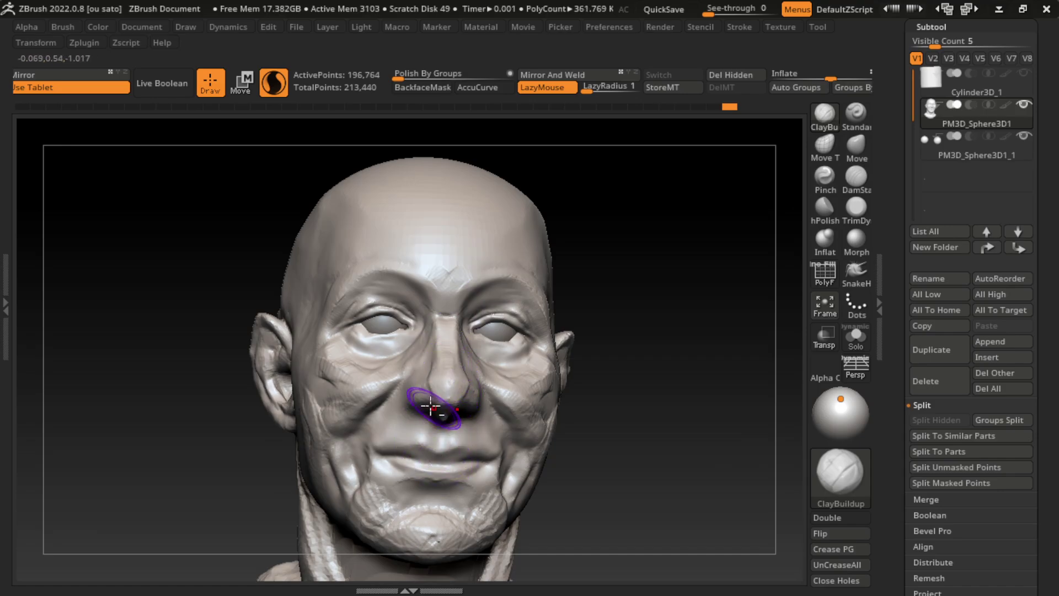
{"action": "mouse_move", "coordinate": [355, 461]}
{"action": "left_mouse_down"}
{"action": "mouse_move", "coordinate": [407, 426]}
{"action": "mouse_move", "coordinate": [412, 389]}
{"action": "mouse_move", "coordinate": [419, 436]}
{"action": "mouse_move", "coordinate": [389, 408]}
{"action": "left_mouse_up"}
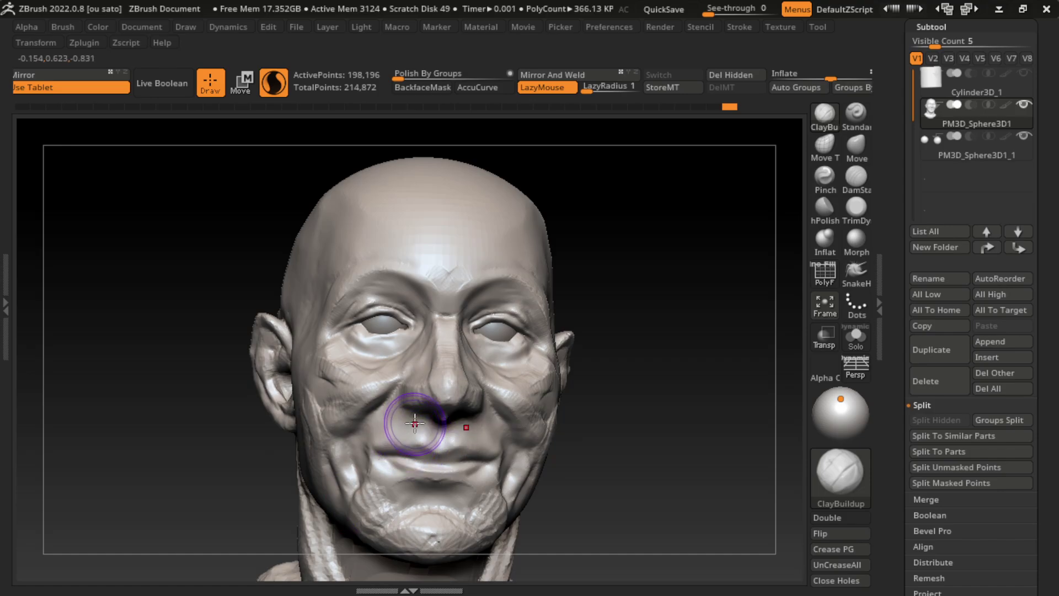
Step: Carve the left nostril wing crease, undoing stray clay strokes on the cheek and mouth
{"action": "left_click", "coordinate": [856, 176]}
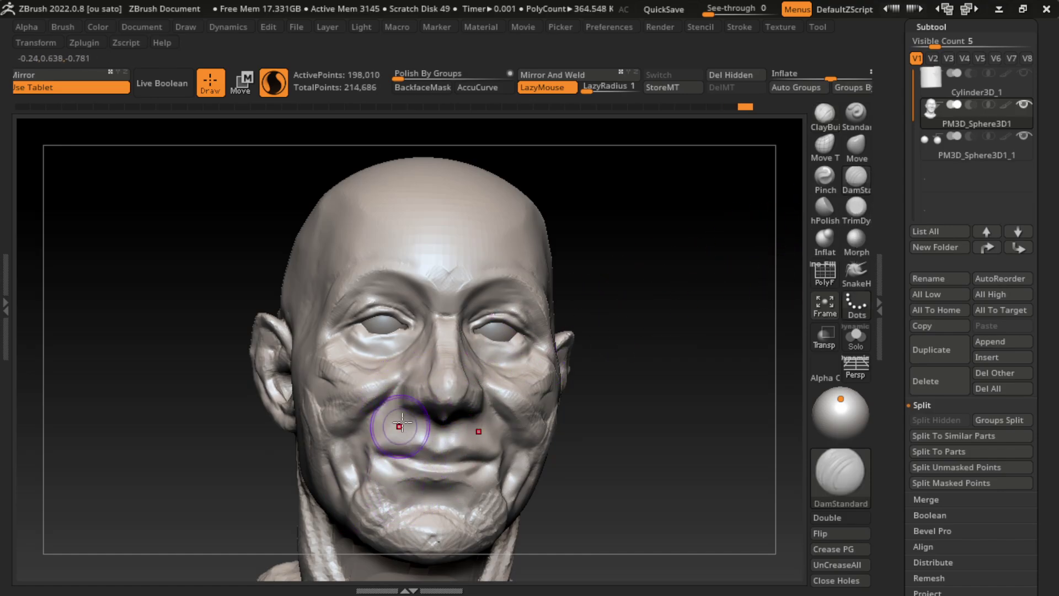
{"action": "left_click_drag", "start_coordinate": [386, 422], "coordinate": [421, 407]}
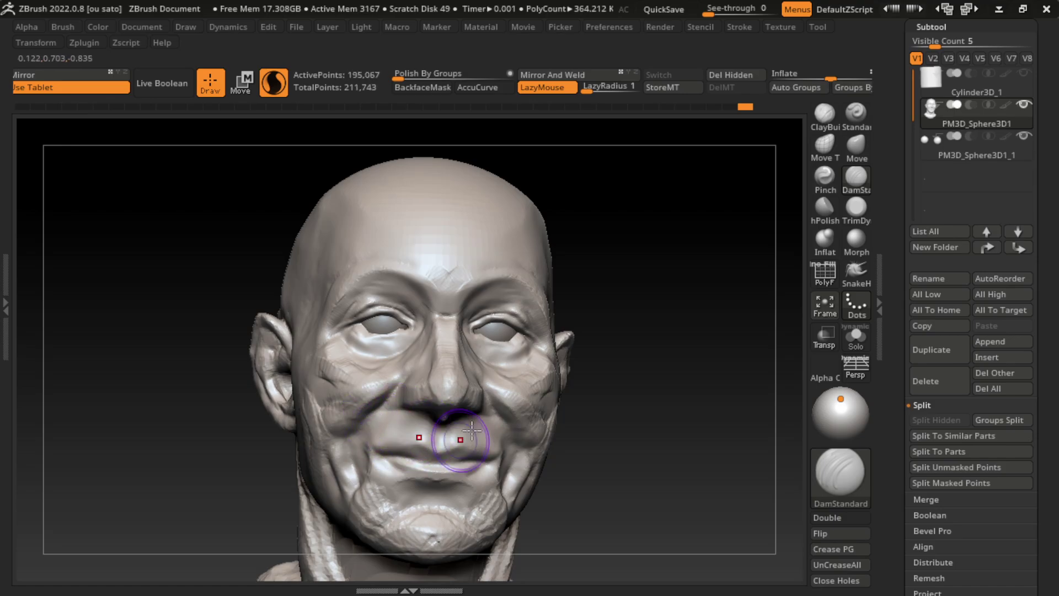
{"action": "left_click", "coordinate": [825, 113]}
{"action": "left_click_drag", "start_coordinate": [353, 408], "coordinate": [404, 396]}
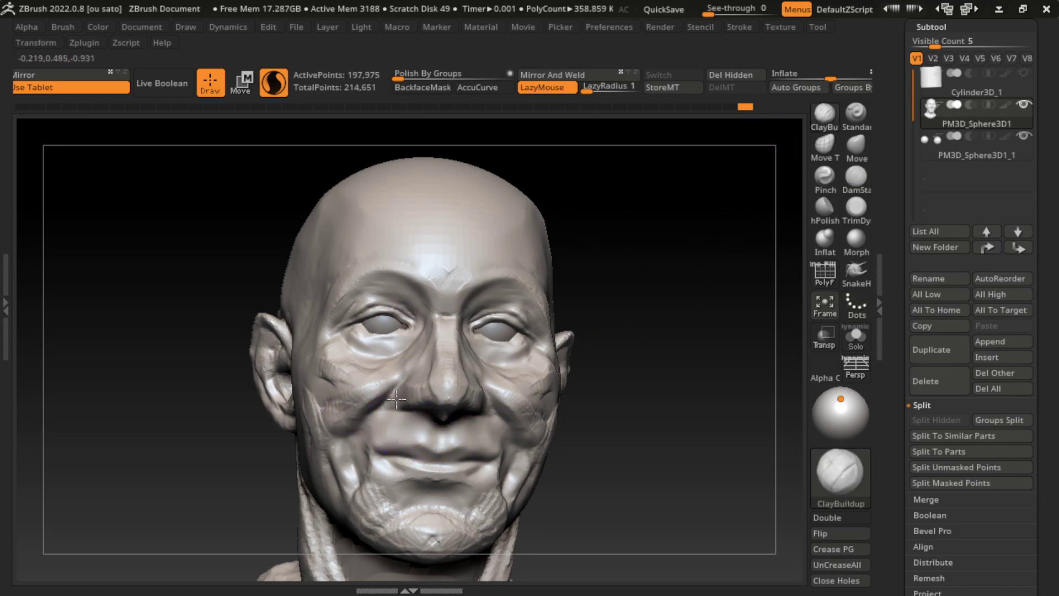
{"action": "key", "text": "ctrl+z"}
{"action": "left_click_drag", "start_coordinate": [383, 450], "coordinate": [502, 457]}
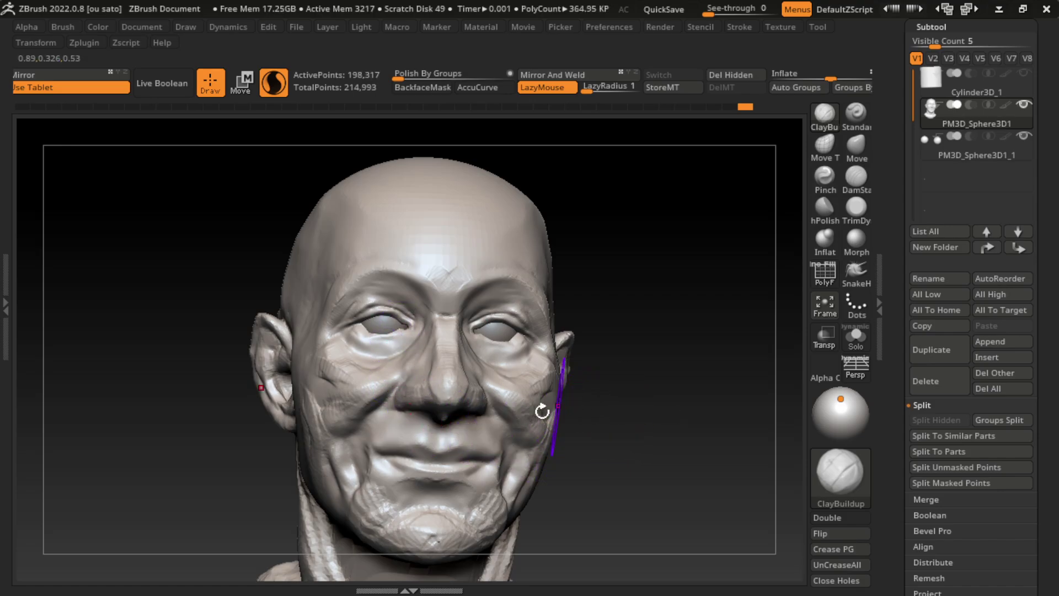
{"action": "key", "text": "ctrl+z"}
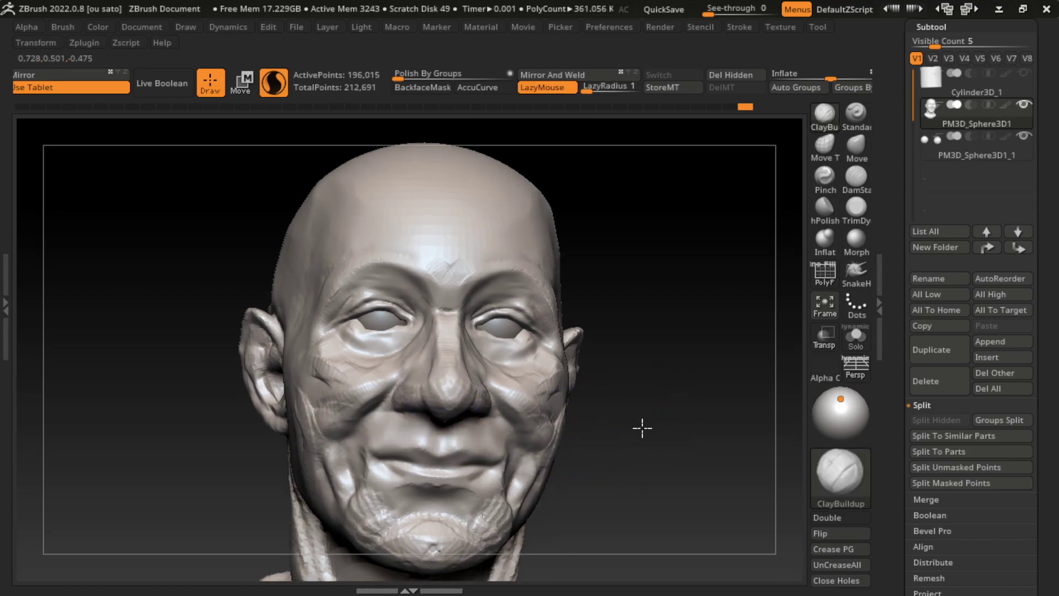
Step: Rotate the head to refine the nostrils, then turn it back toward a frontal view
{"action": "key", "text": "s"}
{"action": "mouse_move", "coordinate": [660, 386]}
{"action": "left_mouse_down"}
{"action": "mouse_move", "coordinate": [670, 369]}
{"action": "mouse_move", "coordinate": [619, 393]}
{"action": "left_mouse_up"}
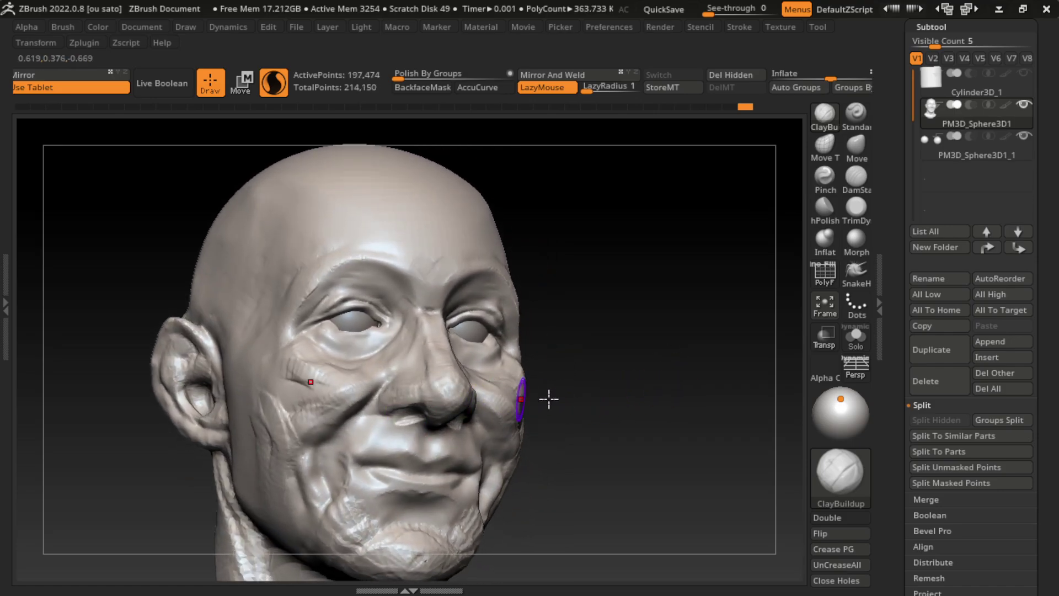
{"action": "left_click_drag", "start_coordinate": [548, 397], "coordinate": [671, 397]}
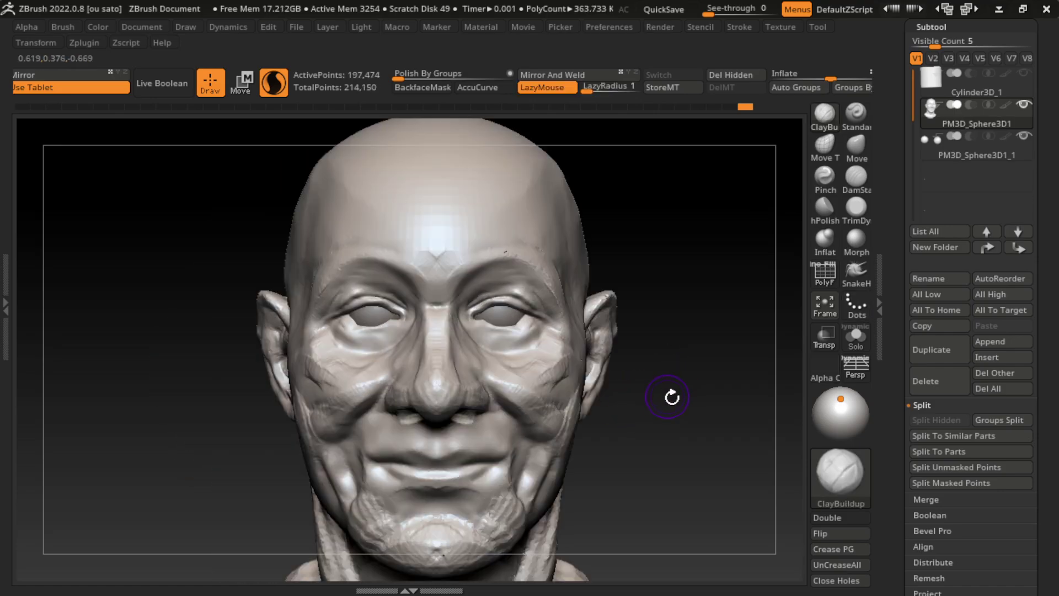
{"action": "left_click", "coordinate": [409, 421]}
{"action": "left_click", "coordinate": [402, 425]}
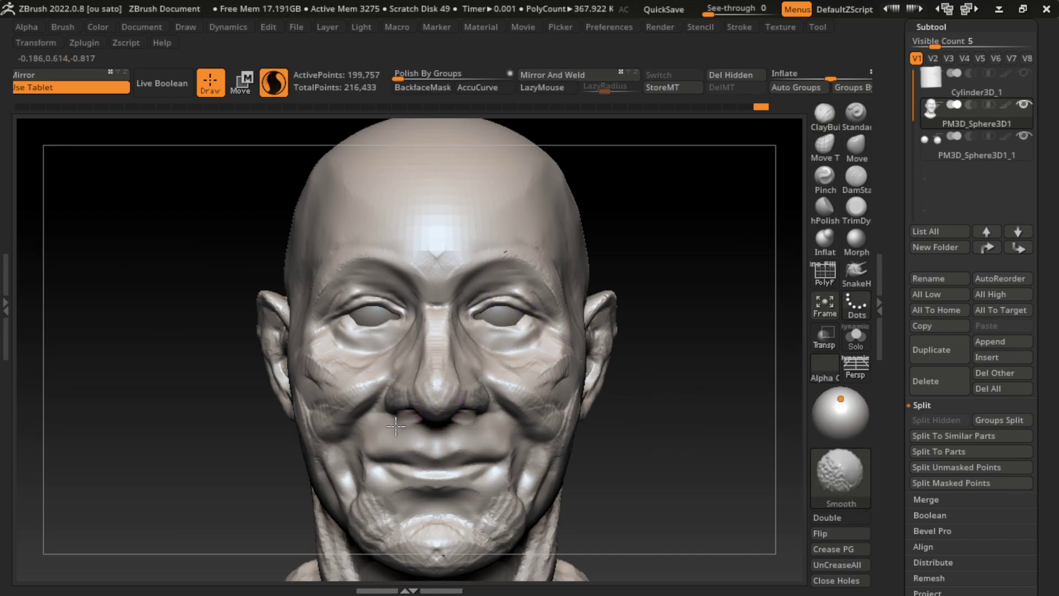
{"action": "left_click", "coordinate": [144, 27]}
{"action": "left_click_drag", "start_coordinate": [169, 532], "coordinate": [402, 490]}
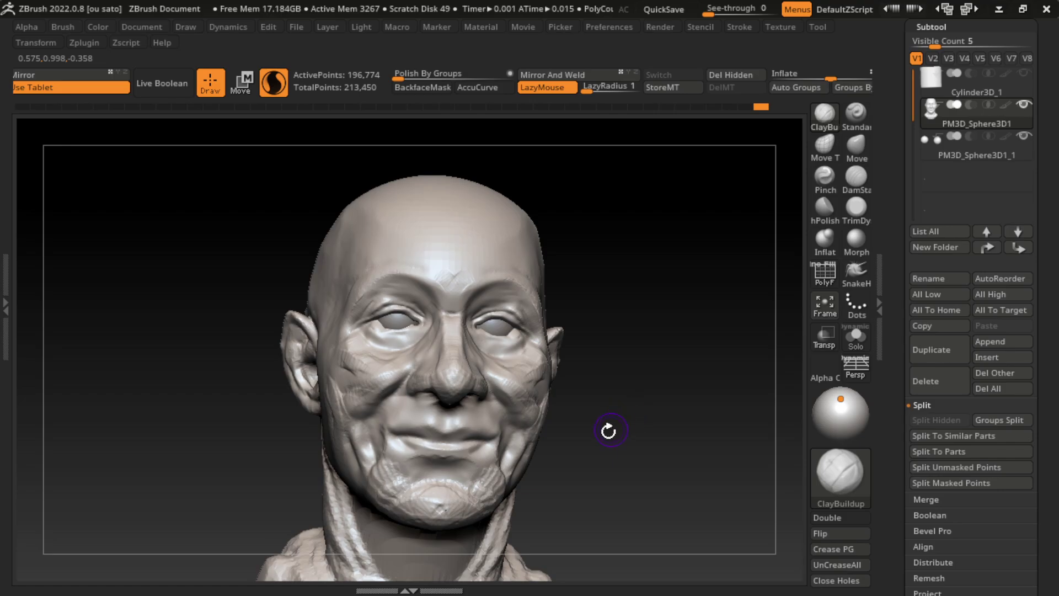
{"action": "left_click_drag", "start_coordinate": [606, 433], "coordinate": [594, 443]}
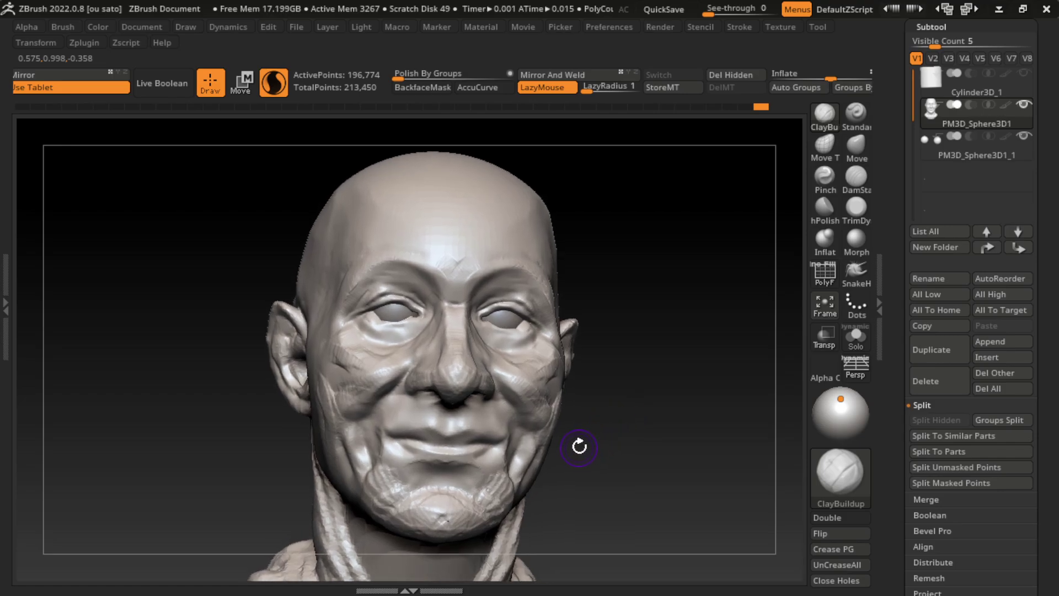
Step: Carve creases into both cheeks with DamStandard, undoing the last stroke
{"action": "key", "text": "s"}
{"action": "left_click", "coordinate": [857, 191]}
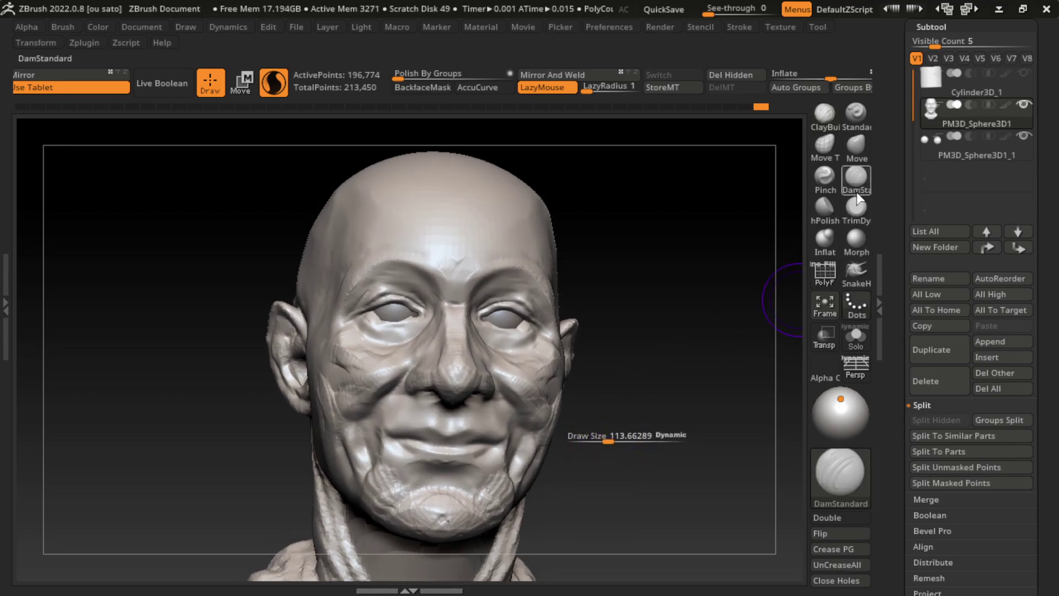
{"action": "left_click_drag", "start_coordinate": [527, 361], "coordinate": [554, 388]}
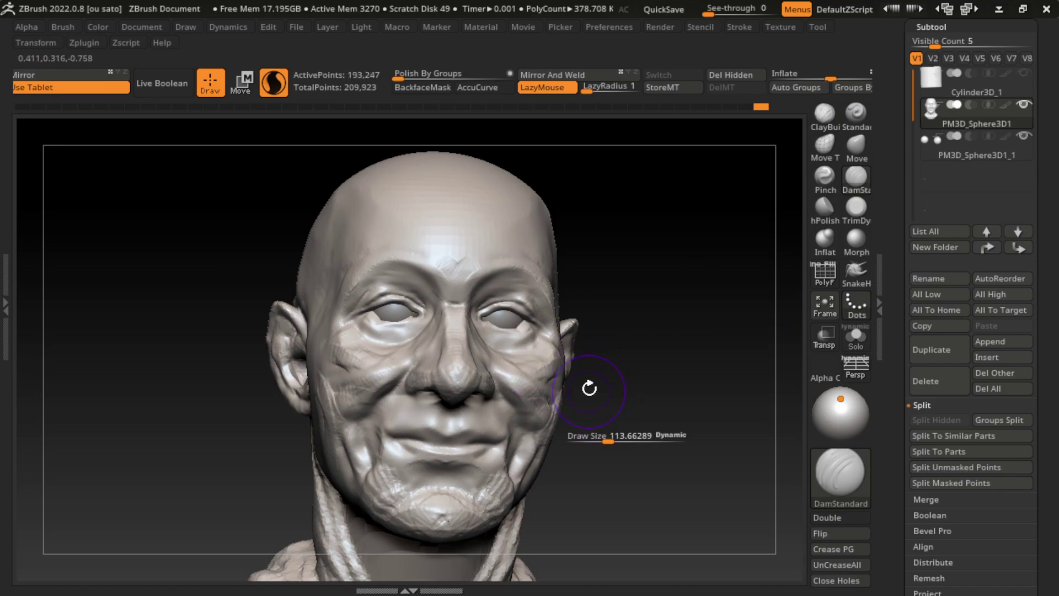
{"action": "left_click_drag", "start_coordinate": [331, 331], "coordinate": [356, 373]}
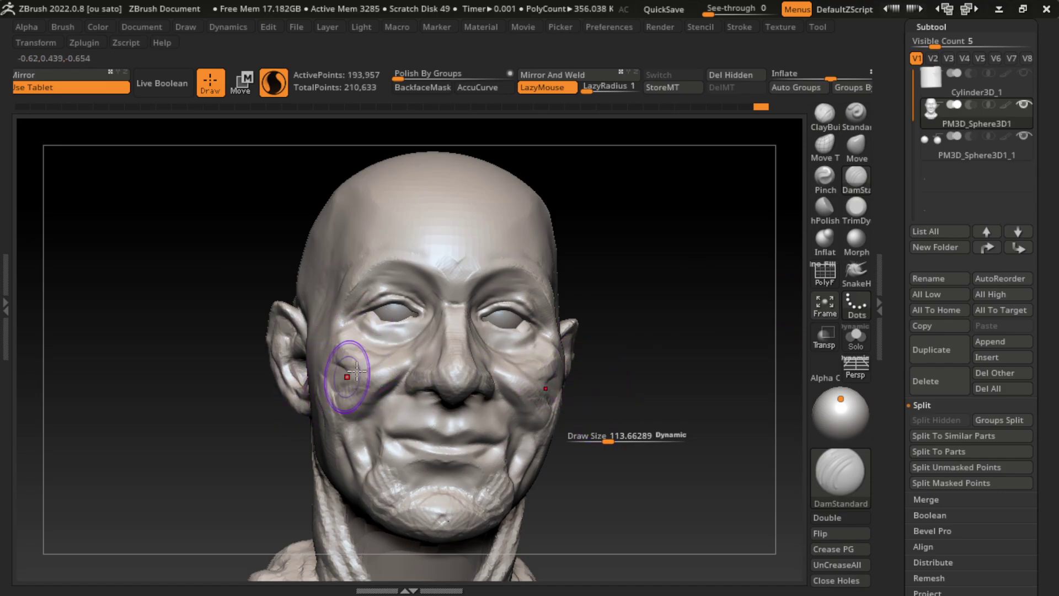
{"action": "key", "text": "ctrl+z"}
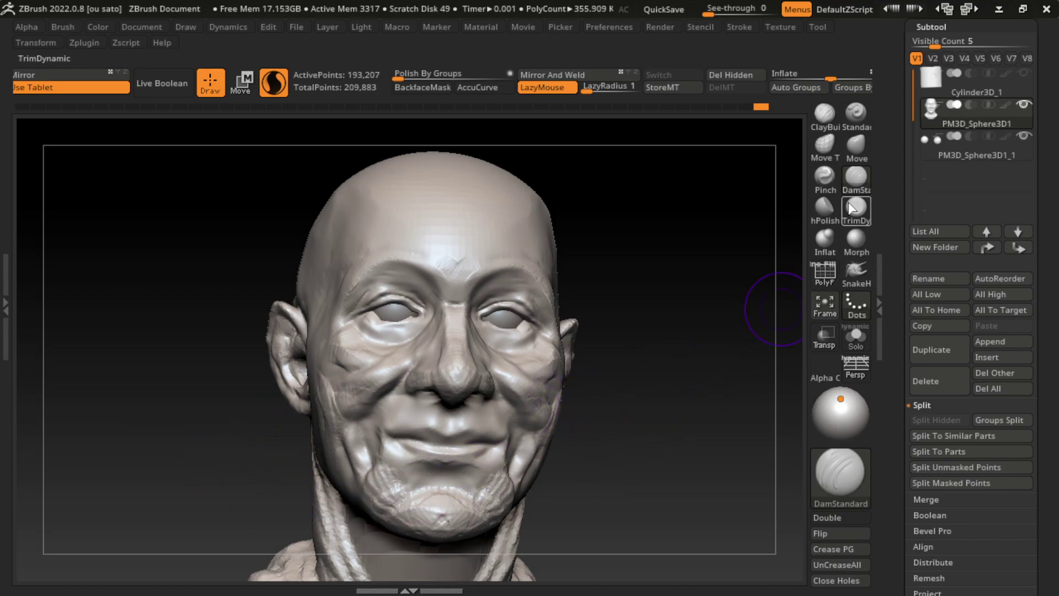
Step: Build up the right cheek, jaw edge below the ear and mouth-corner fold with ClayBuildup
{"action": "left_click", "coordinate": [825, 113]}
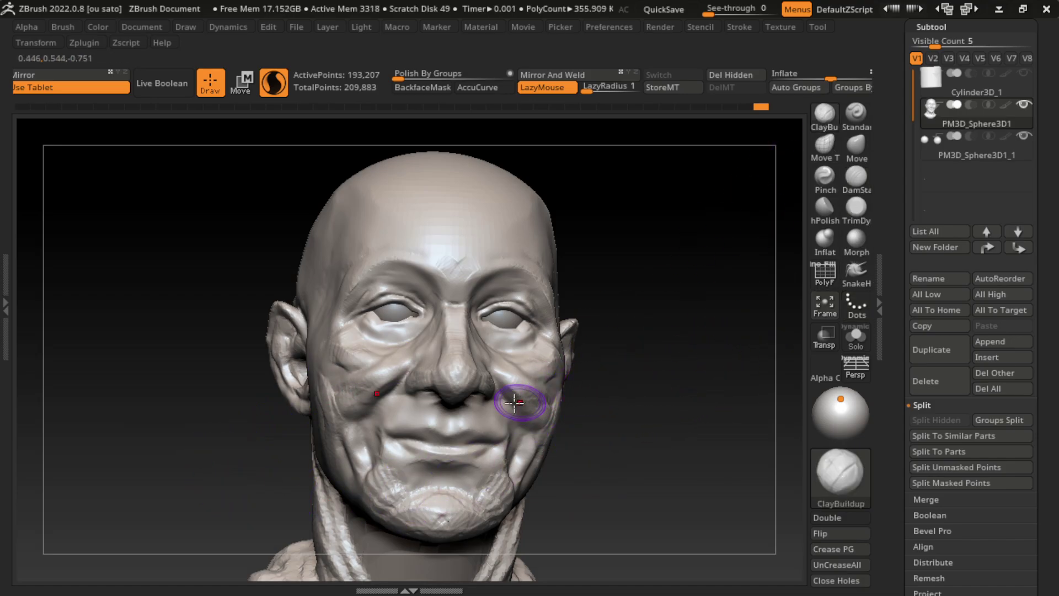
{"action": "mouse_move", "coordinate": [526, 426]}
{"action": "left_mouse_down"}
{"action": "mouse_move", "coordinate": [509, 367]}
{"action": "mouse_move", "coordinate": [490, 348]}
{"action": "left_mouse_up"}
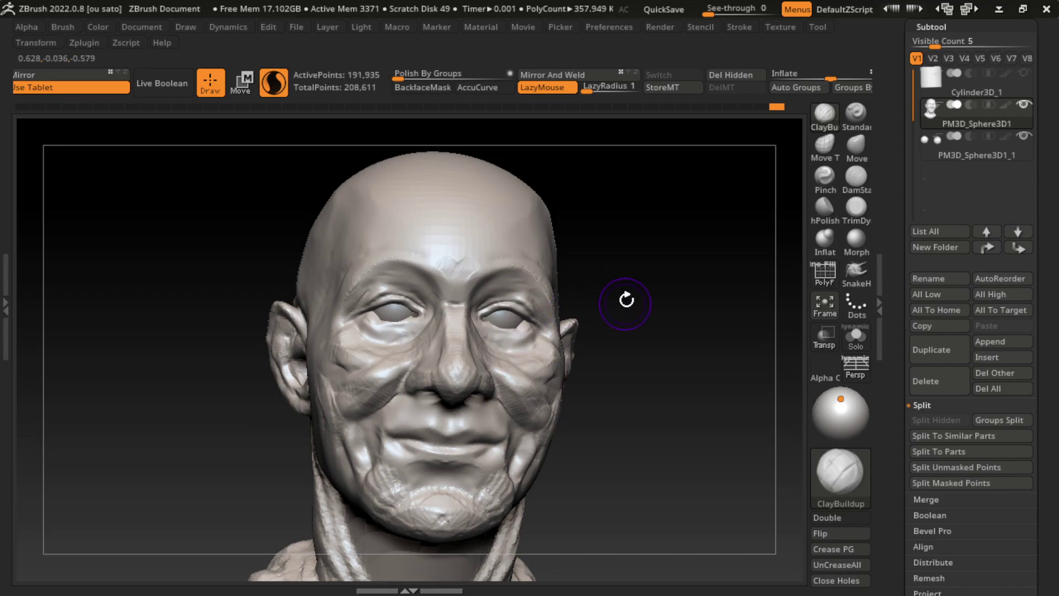
{"action": "mouse_move", "coordinate": [570, 344]}
{"action": "left_mouse_down"}
{"action": "mouse_move", "coordinate": [550, 348]}
{"action": "mouse_move", "coordinate": [575, 332]}
{"action": "left_mouse_up"}
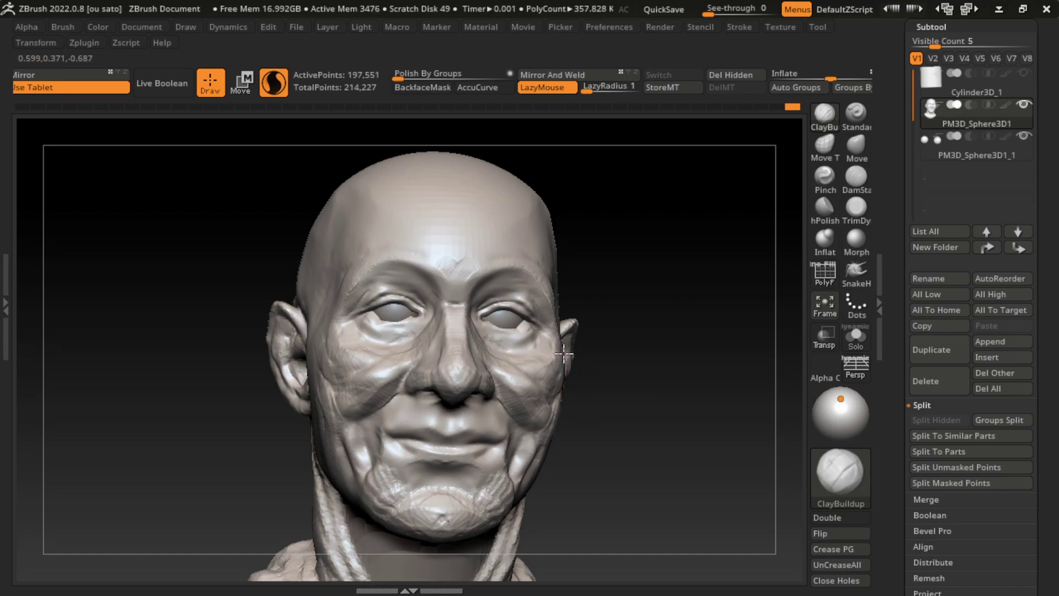
{"action": "left_click_drag", "start_coordinate": [564, 354], "coordinate": [570, 481]}
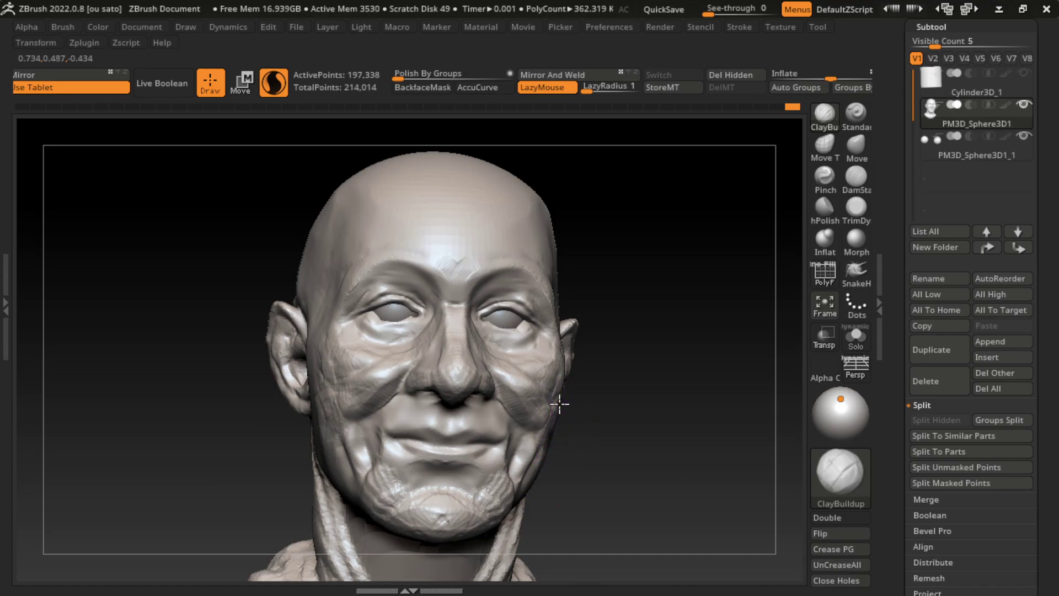
{"action": "left_click_drag", "start_coordinate": [543, 436], "coordinate": [542, 428]}
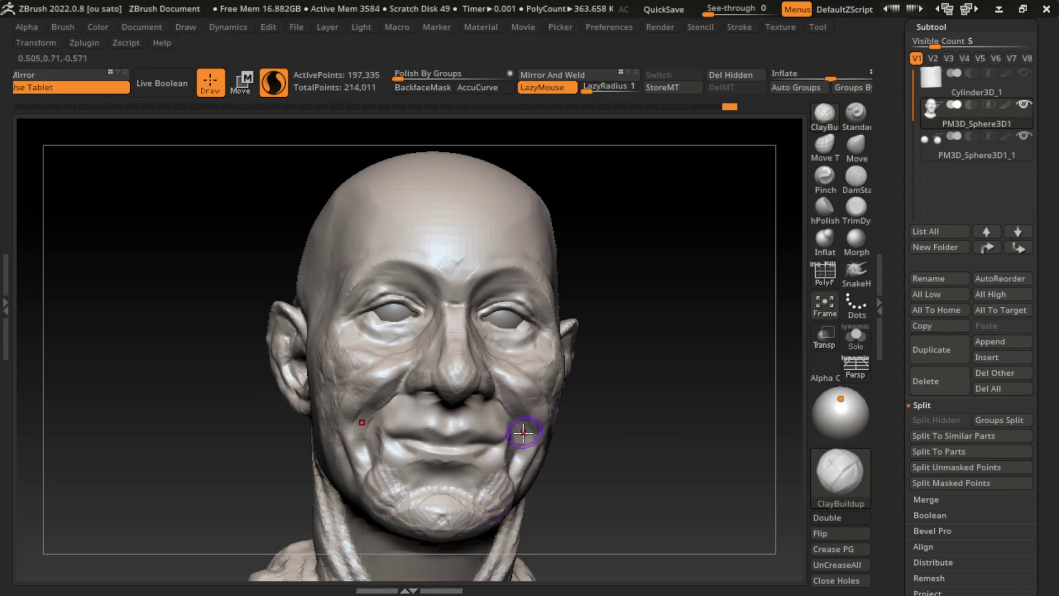
{"action": "left_click_drag", "start_coordinate": [518, 419], "coordinate": [513, 490]}
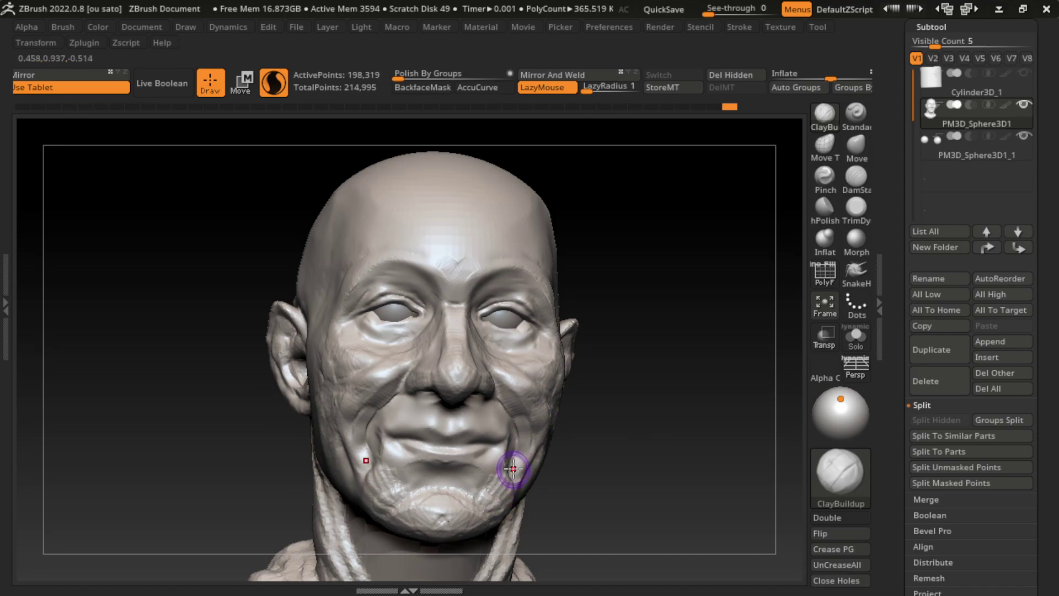
{"action": "mouse_move", "coordinate": [520, 441]}
{"action": "left_mouse_down"}
{"action": "mouse_move", "coordinate": [511, 469]}
{"action": "mouse_move", "coordinate": [517, 432]}
{"action": "left_mouse_up"}
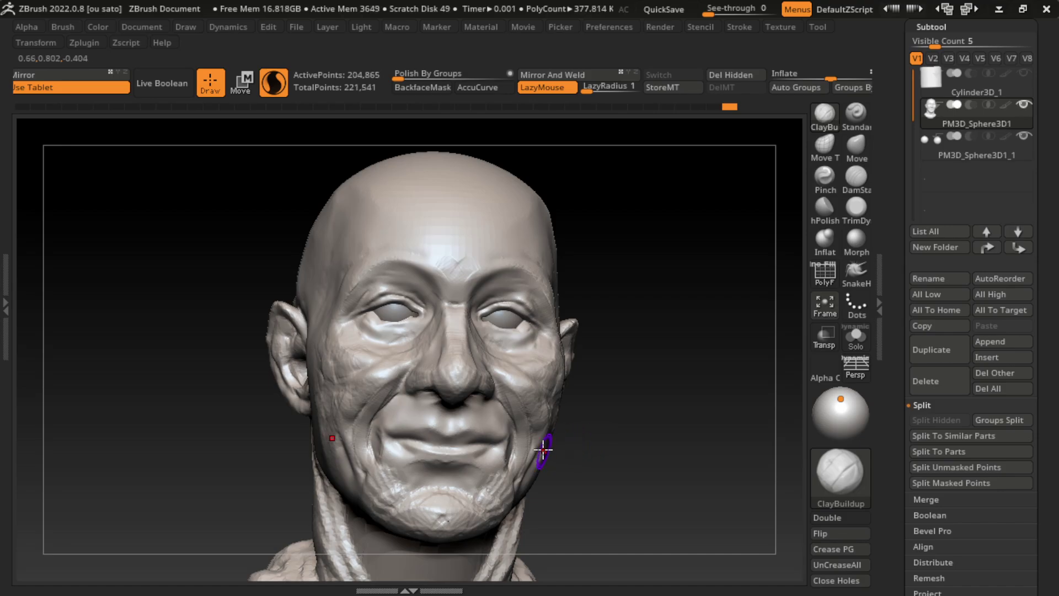
Step: Build up the right jaw and the cheeks beside the mouth and nostril with ClayBuildup
{"action": "left_click", "coordinate": [855, 180]}
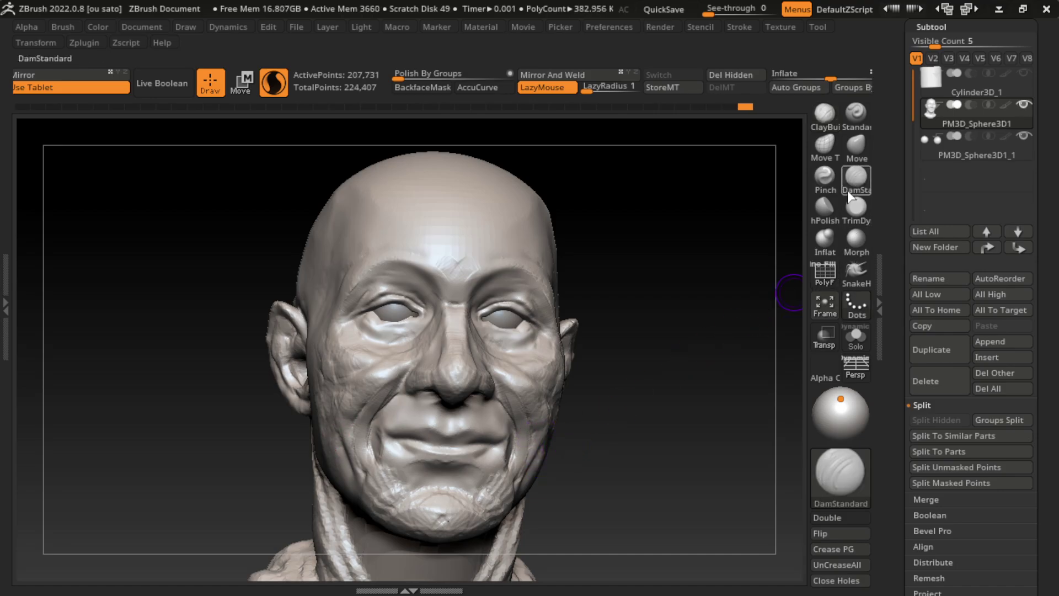
{"action": "key", "text": "ctrl+z"}
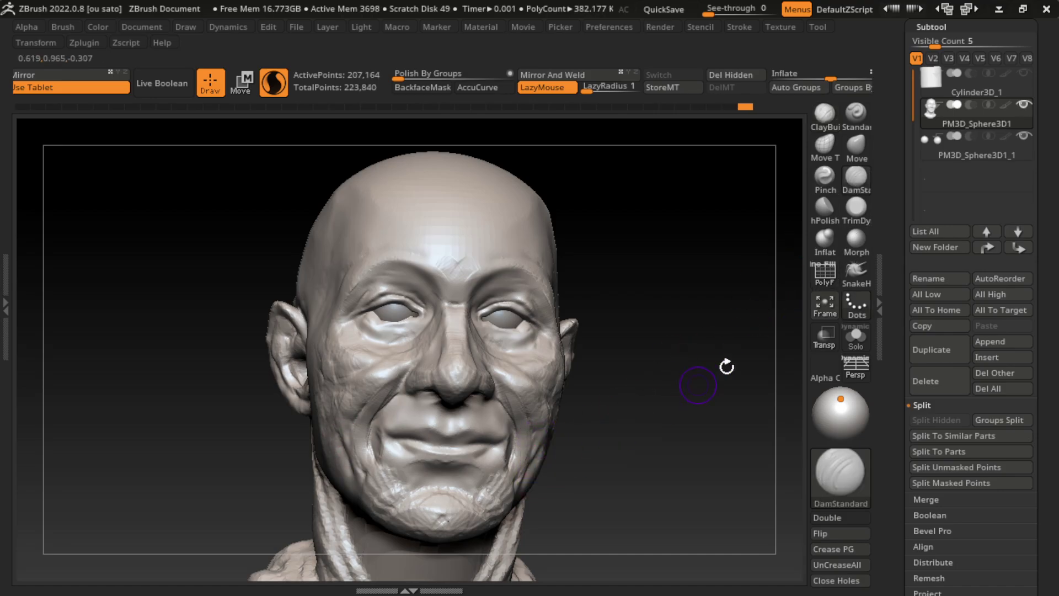
{"action": "left_click", "coordinate": [826, 116]}
{"action": "left_click_drag", "start_coordinate": [542, 442], "coordinate": [513, 505]}
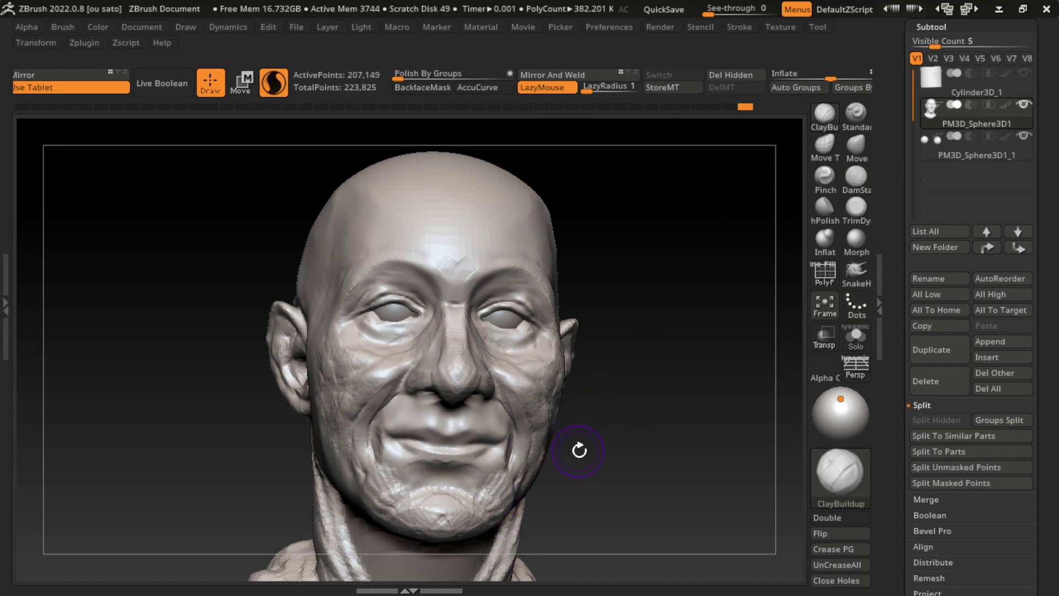
{"action": "mouse_move", "coordinate": [530, 470]}
{"action": "left_mouse_down"}
{"action": "mouse_move", "coordinate": [538, 454]}
{"action": "mouse_move", "coordinate": [525, 524]}
{"action": "mouse_move", "coordinate": [503, 451]}
{"action": "mouse_move", "coordinate": [539, 445]}
{"action": "mouse_move", "coordinate": [513, 405]}
{"action": "left_mouse_up"}
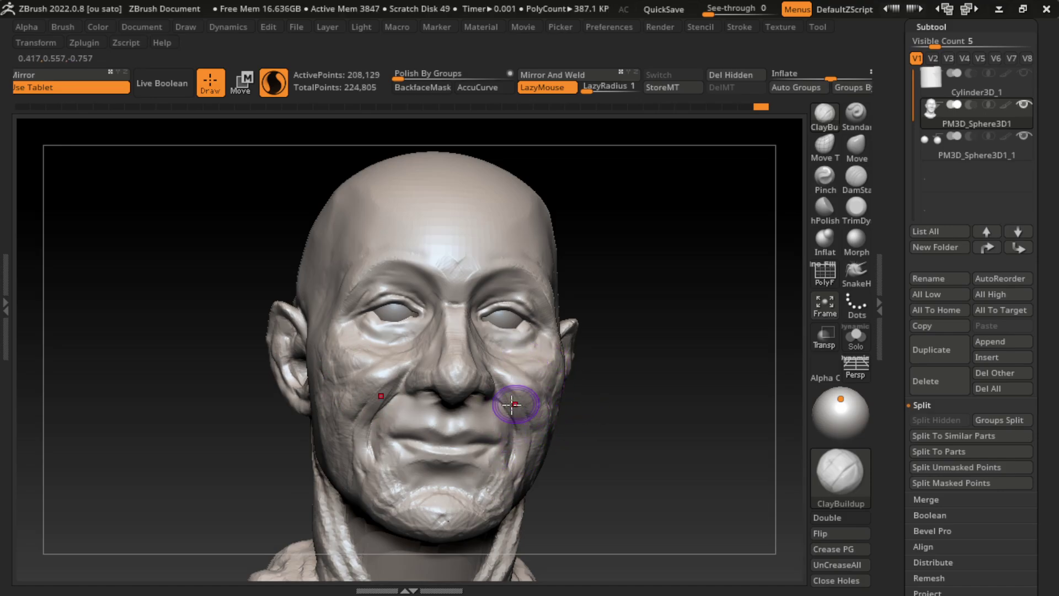
{"action": "mouse_move", "coordinate": [396, 383]}
{"action": "left_mouse_down"}
{"action": "mouse_move", "coordinate": [424, 414]}
{"action": "mouse_move", "coordinate": [403, 458]}
{"action": "left_mouse_up"}
{"action": "left_click_drag", "start_coordinate": [544, 342], "coordinate": [551, 380]}
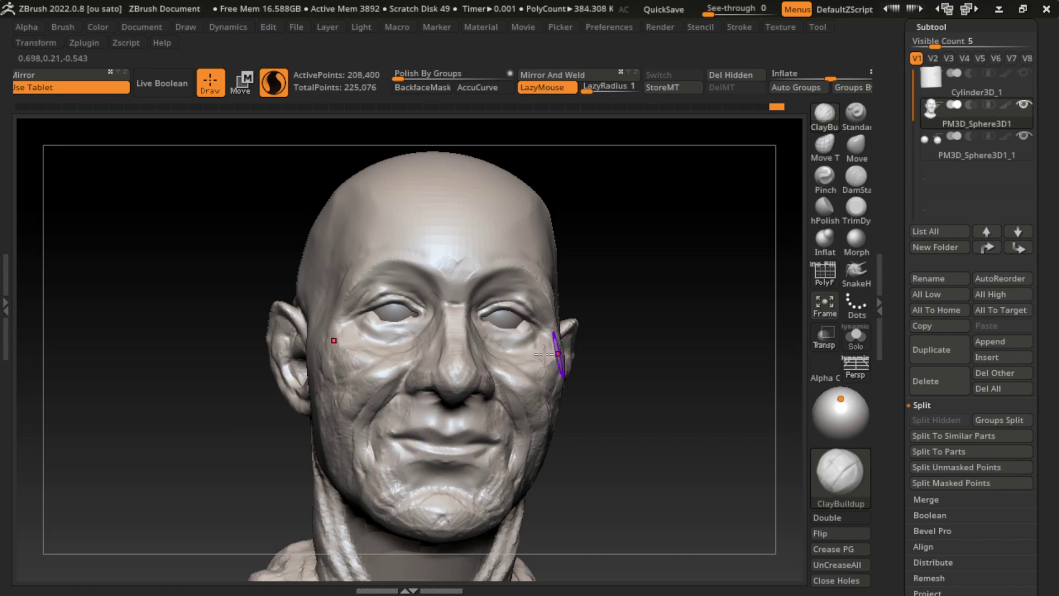
{"action": "left_click_drag", "start_coordinate": [414, 398], "coordinate": [400, 442]}
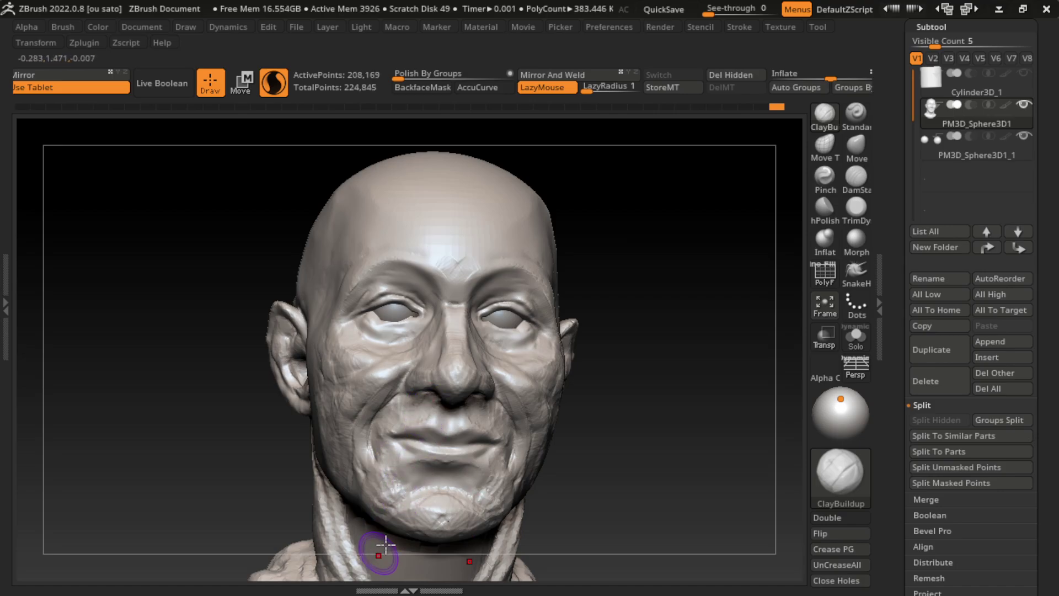
Step: Carve DamStandard creases above the upper lip, between the lips and along the lower lip
{"action": "left_click", "coordinate": [859, 180]}
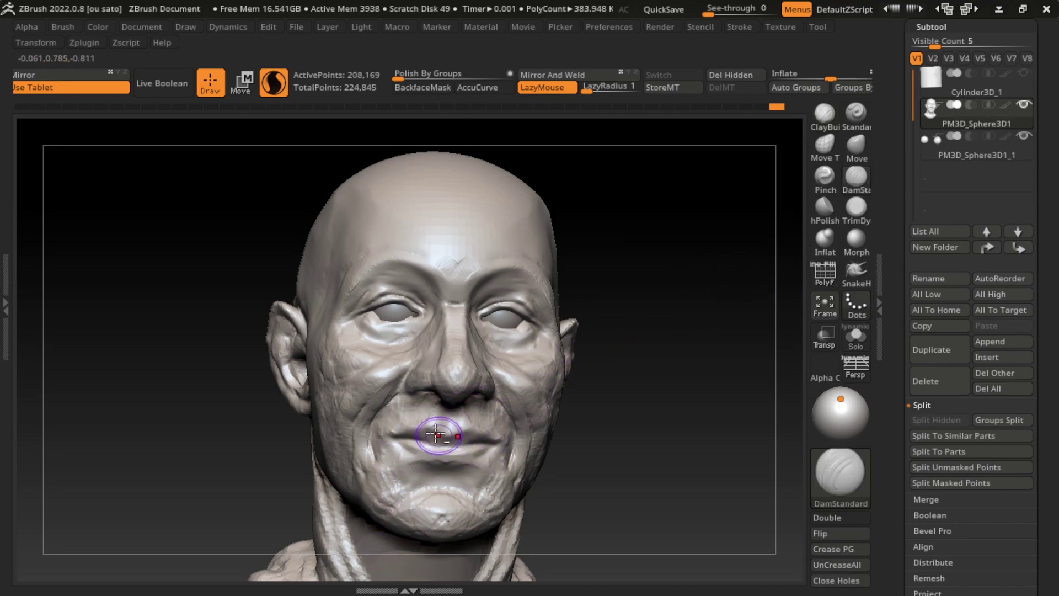
{"action": "left_click_drag", "start_coordinate": [460, 431], "coordinate": [425, 427]}
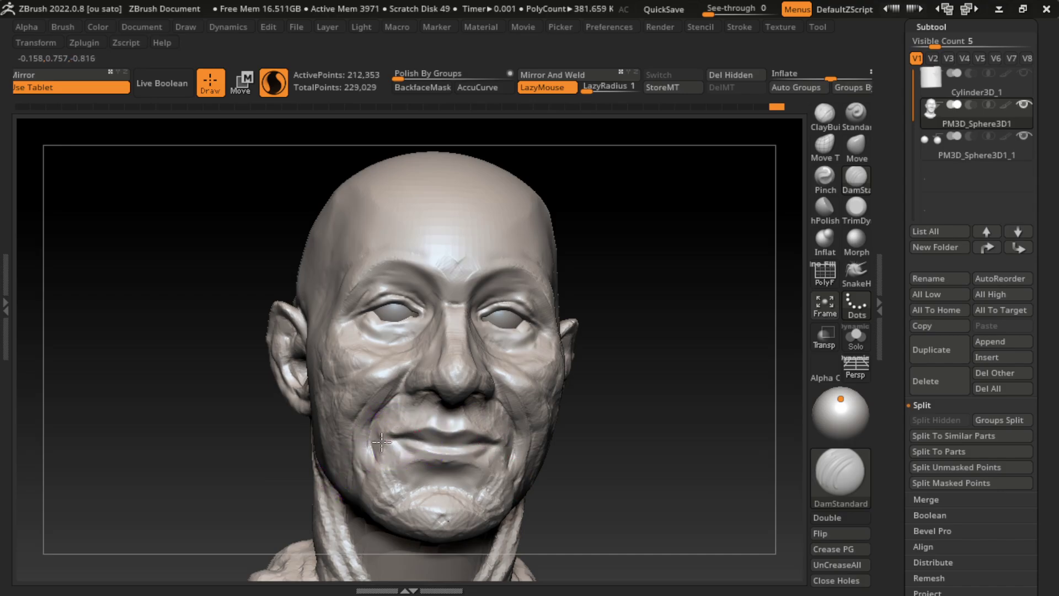
{"action": "left_click_drag", "start_coordinate": [379, 442], "coordinate": [495, 441]}
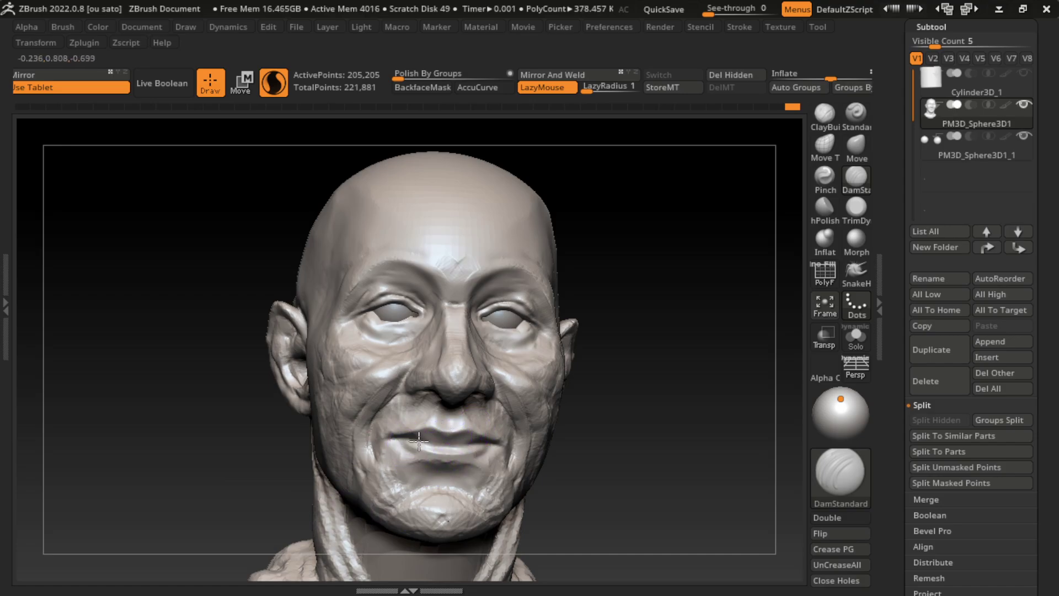
{"action": "left_click_drag", "start_coordinate": [507, 436], "coordinate": [420, 454]}
{"action": "left_click_drag", "start_coordinate": [474, 419], "coordinate": [422, 415]}
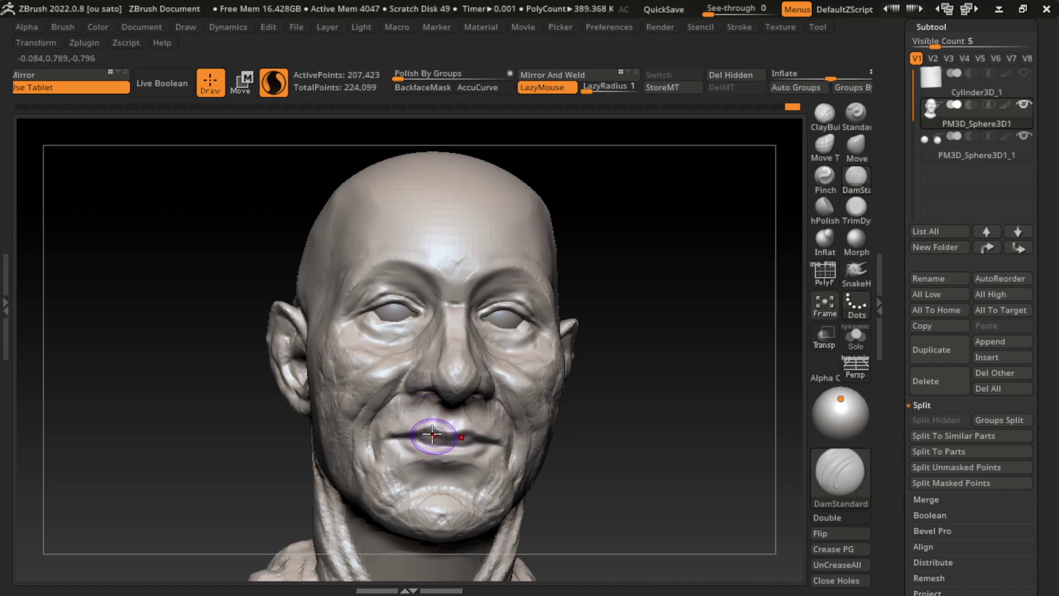
{"action": "left_click_drag", "start_coordinate": [460, 439], "coordinate": [445, 485]}
Step: Fill out and reshape the lips and mouth corners with Standard and ClayBuildup
{"action": "left_click", "coordinate": [856, 112]}
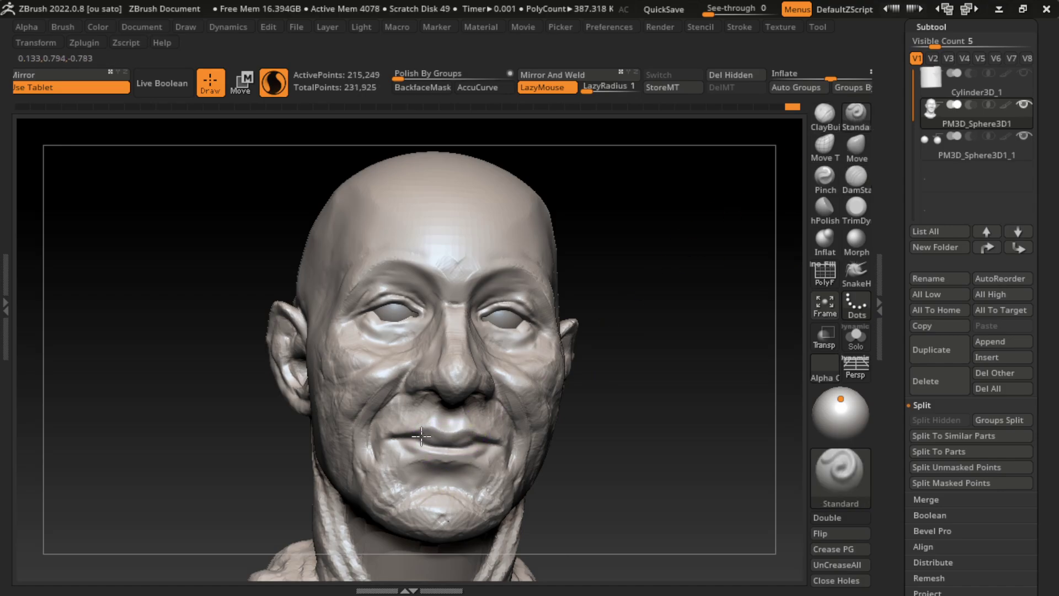
{"action": "left_click_drag", "start_coordinate": [462, 437], "coordinate": [407, 440]}
{"action": "left_click_drag", "start_coordinate": [467, 487], "coordinate": [411, 481]}
{"action": "left_click_drag", "start_coordinate": [403, 429], "coordinate": [493, 434]}
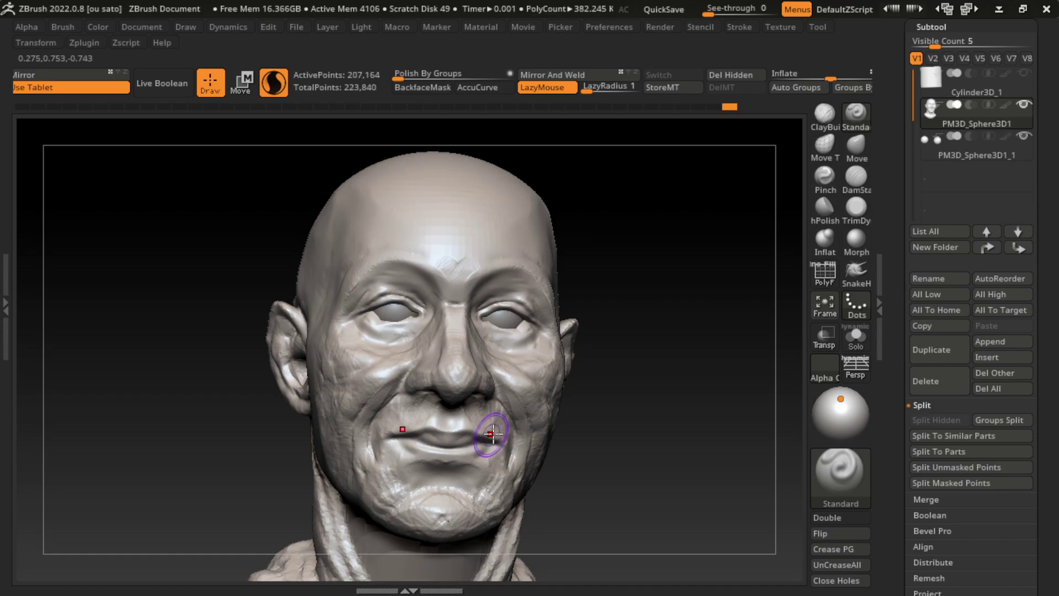
{"action": "key", "text": "b"}
{"action": "key", "text": "c"}
{"action": "key", "text": "b"}
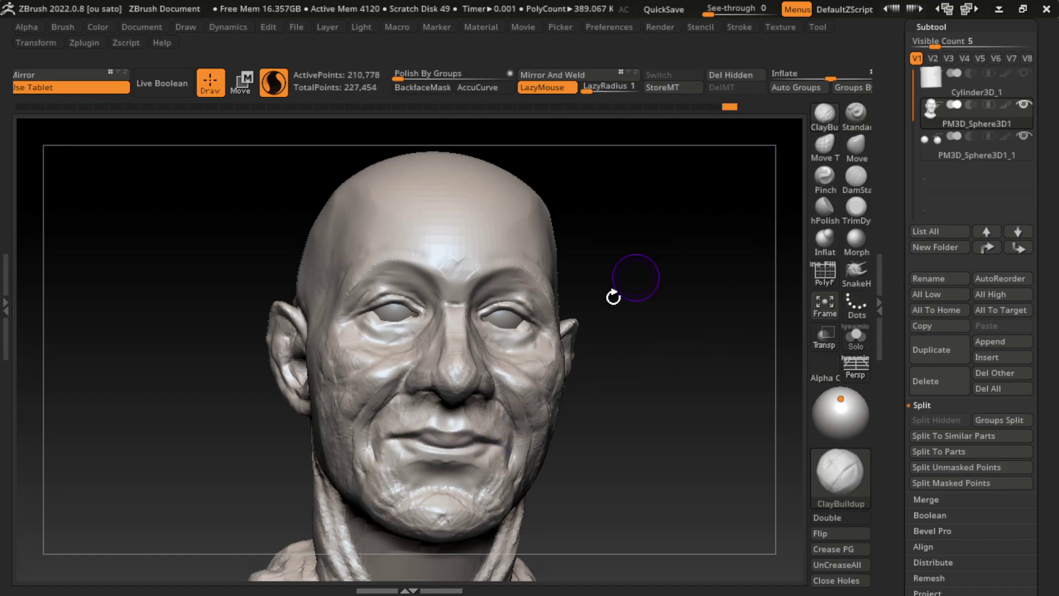
{"action": "left_click_drag", "start_coordinate": [434, 438], "coordinate": [491, 444]}
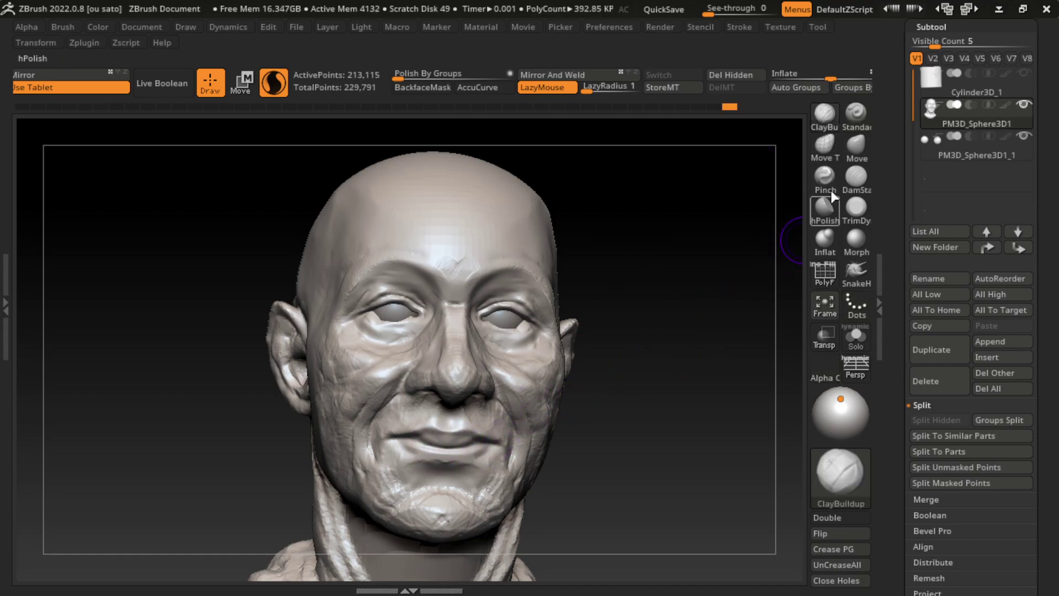
{"action": "left_click", "coordinate": [856, 113]}
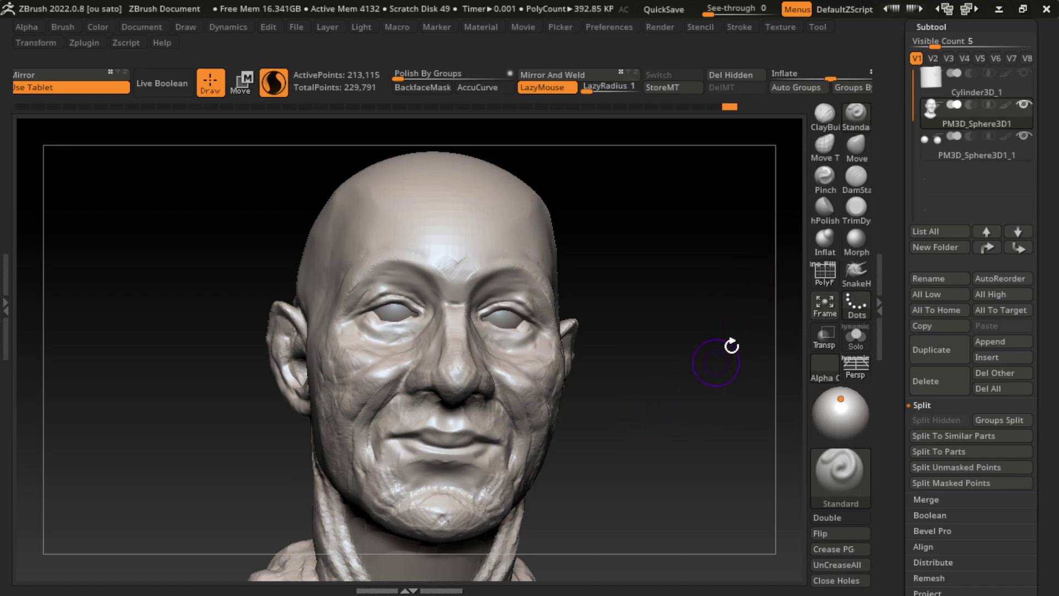
{"action": "key", "text": "ctrl"}
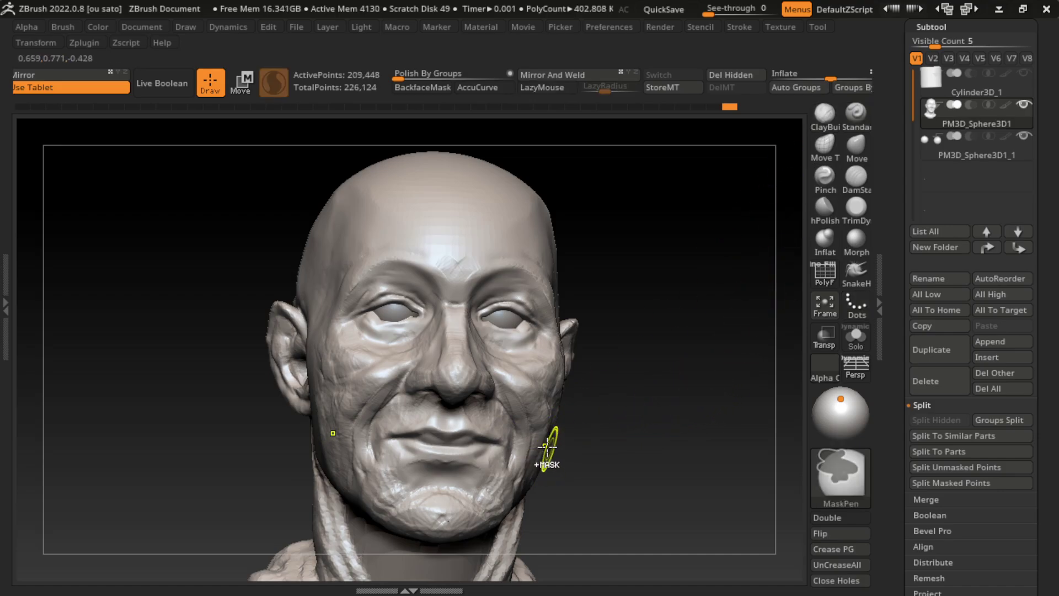
{"action": "left_click_drag", "start_coordinate": [519, 433], "coordinate": [430, 434]}
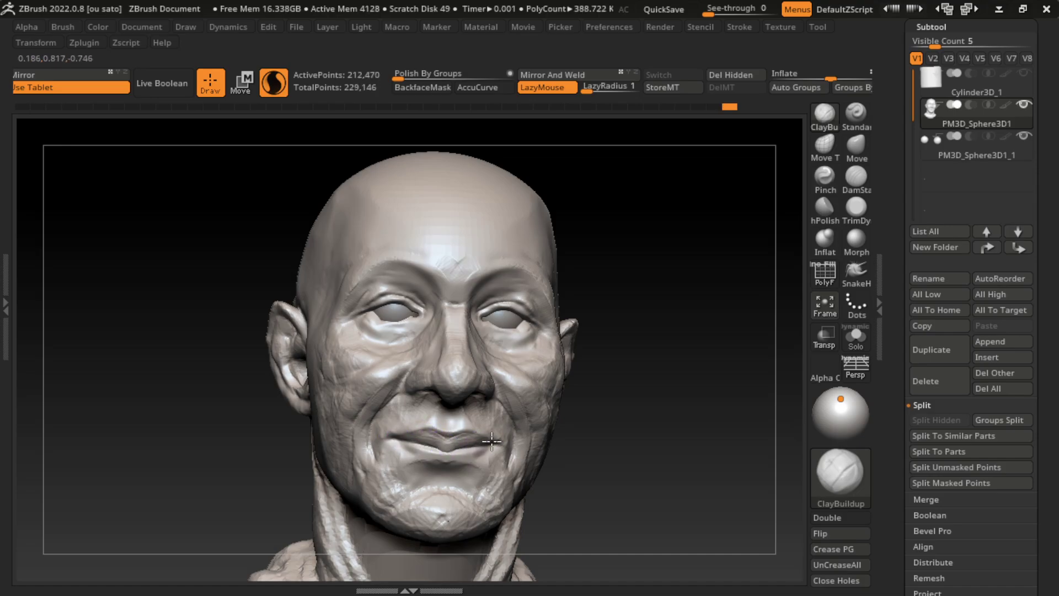
Step: Recarve the line between the lips, the lower-lip crease and the left mouth corner
{"action": "left_click", "coordinate": [857, 177]}
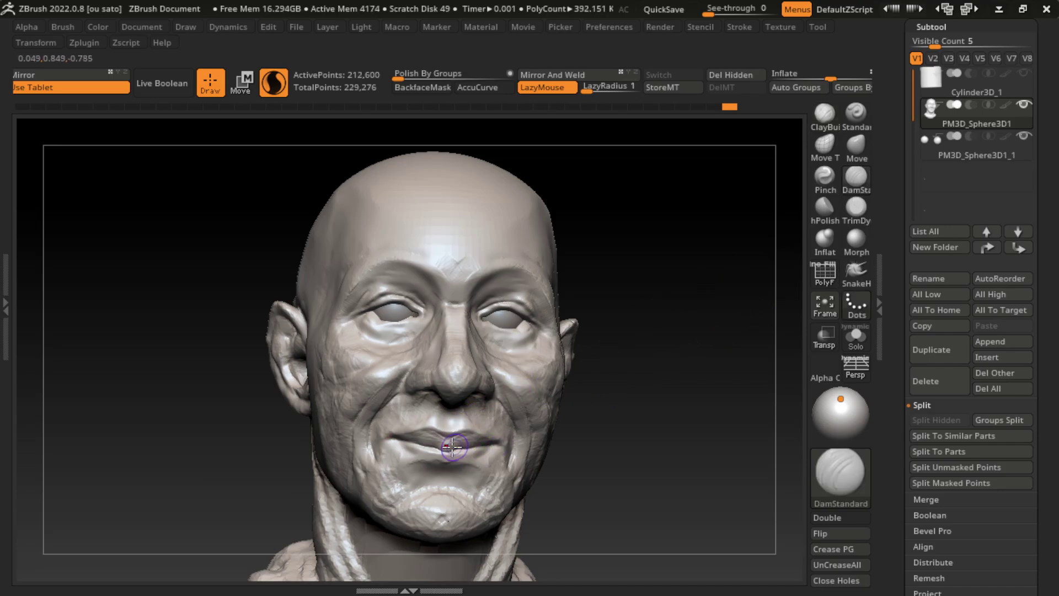
{"action": "mouse_move", "coordinate": [382, 435]}
{"action": "left_mouse_down"}
{"action": "mouse_move", "coordinate": [506, 441]}
{"action": "mouse_move", "coordinate": [386, 454]}
{"action": "left_mouse_up"}
{"action": "left_click_drag", "start_coordinate": [643, 350], "coordinate": [687, 383], "text": "alt"}
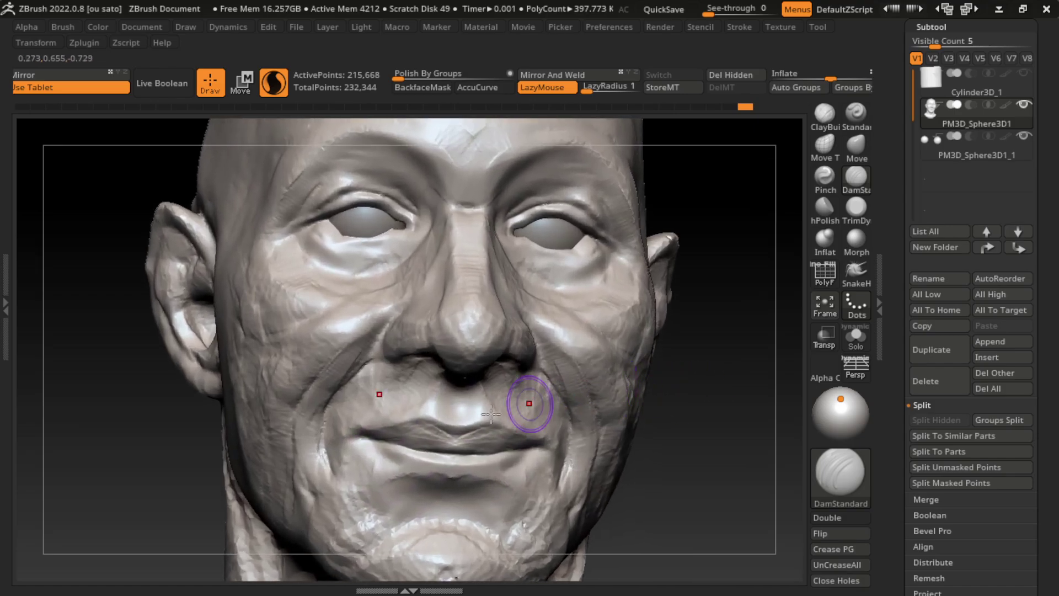
{"action": "left_click_drag", "start_coordinate": [509, 465], "coordinate": [389, 460]}
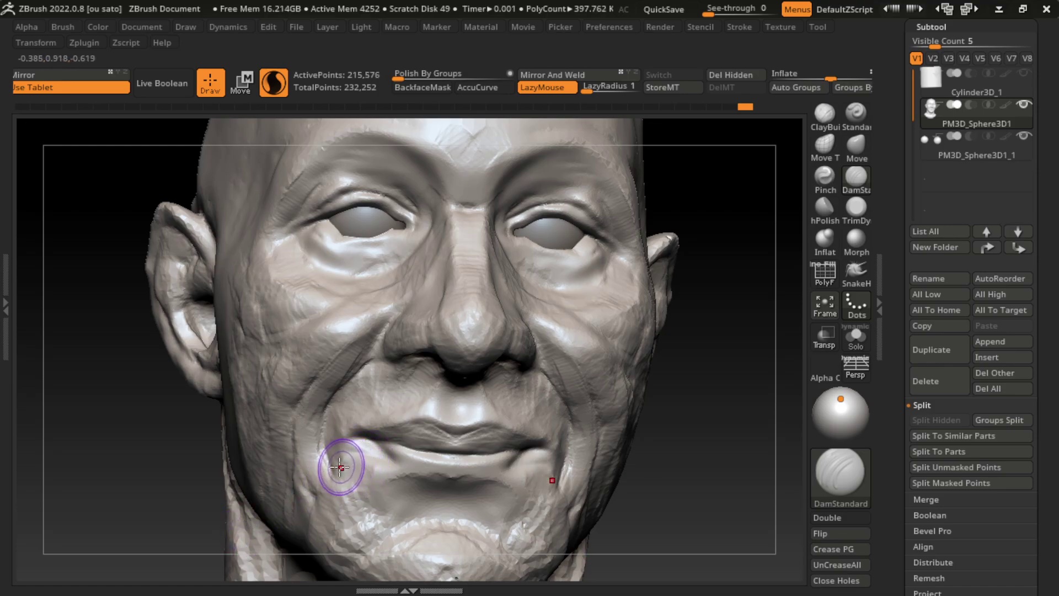
{"action": "left_click_drag", "start_coordinate": [342, 461], "coordinate": [342, 481]}
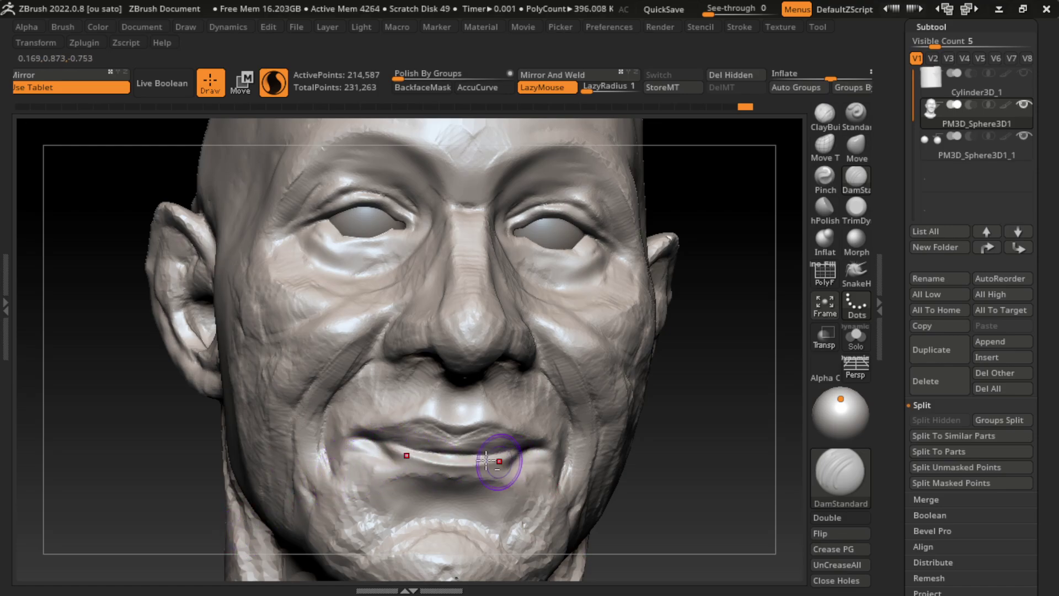
{"action": "mouse_move", "coordinate": [497, 449]}
{"action": "left_mouse_down"}
{"action": "mouse_move", "coordinate": [404, 443]}
{"action": "mouse_move", "coordinate": [485, 450]}
{"action": "left_mouse_up"}
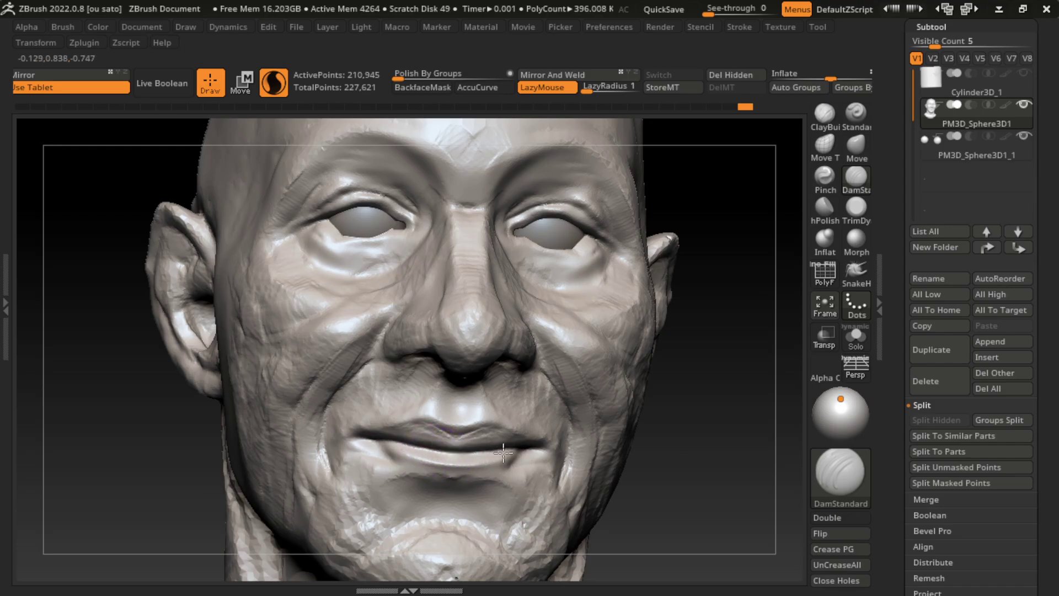
Step: Build up the upper and lower lips with ClayBuildup and frame the whole model
{"action": "left_click", "coordinate": [825, 116]}
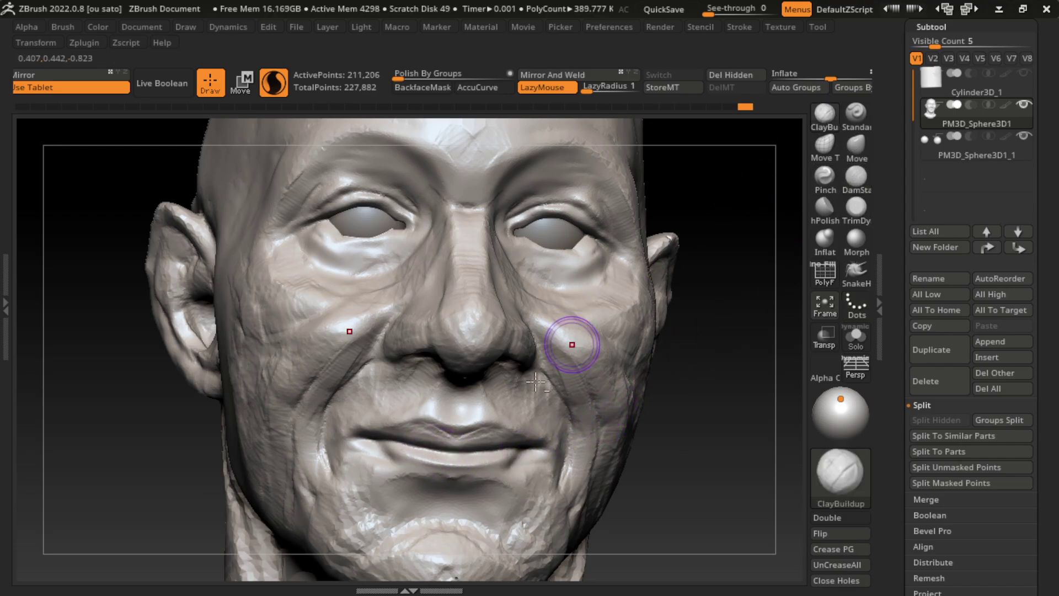
{"action": "left_click_drag", "start_coordinate": [434, 444], "coordinate": [465, 442]}
{"action": "left_click_drag", "start_coordinate": [401, 440], "coordinate": [494, 445]}
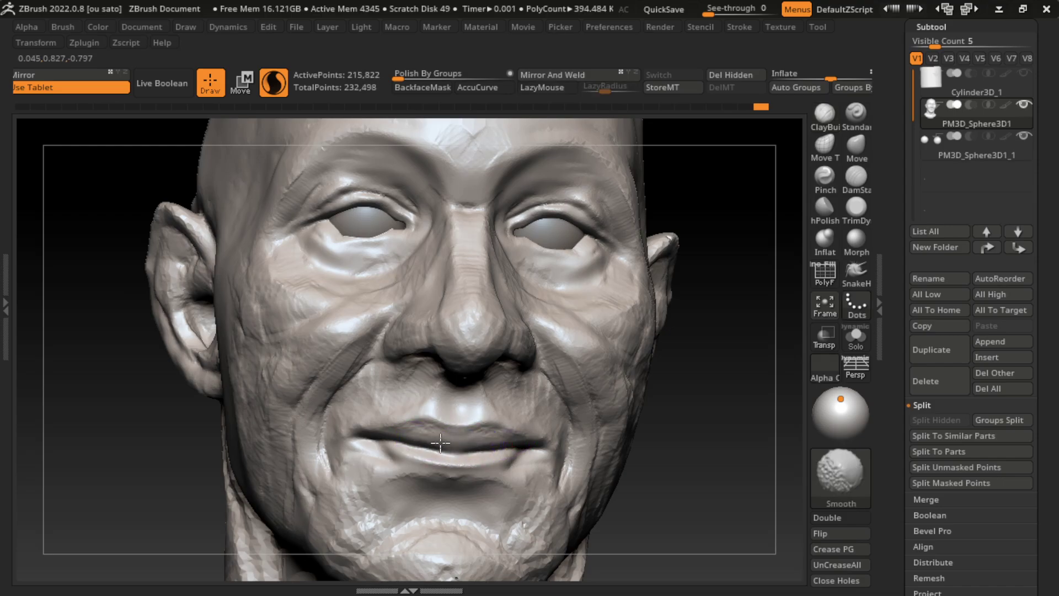
{"action": "key", "text": "f"}
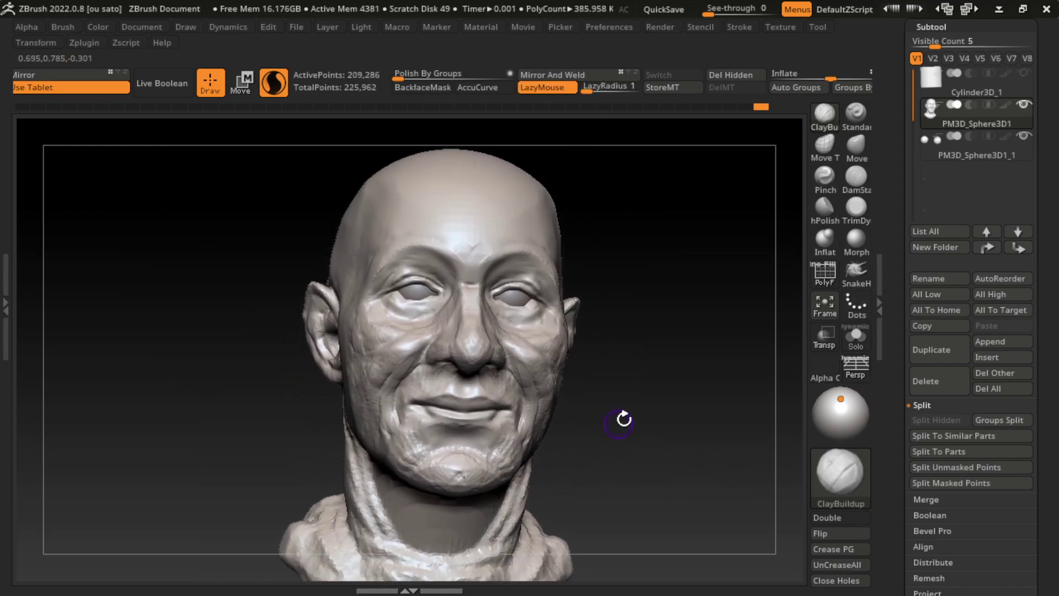
Step: Nudge the left mouth corner with Move and build up clay near the right mouth corner
{"action": "left_click", "coordinate": [856, 145]}
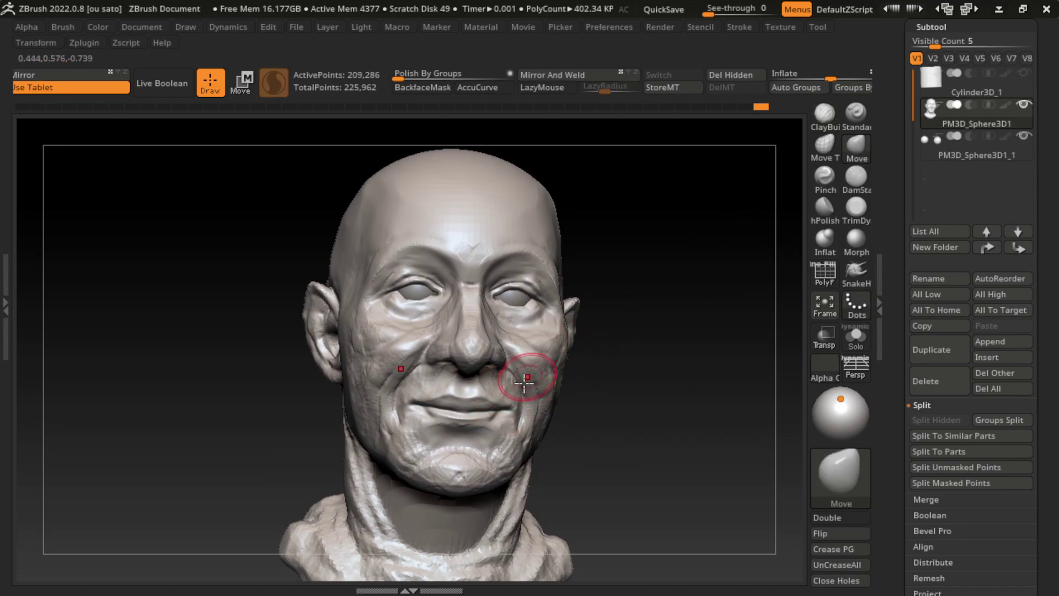
{"action": "left_click_drag", "start_coordinate": [422, 386], "coordinate": [431, 381]}
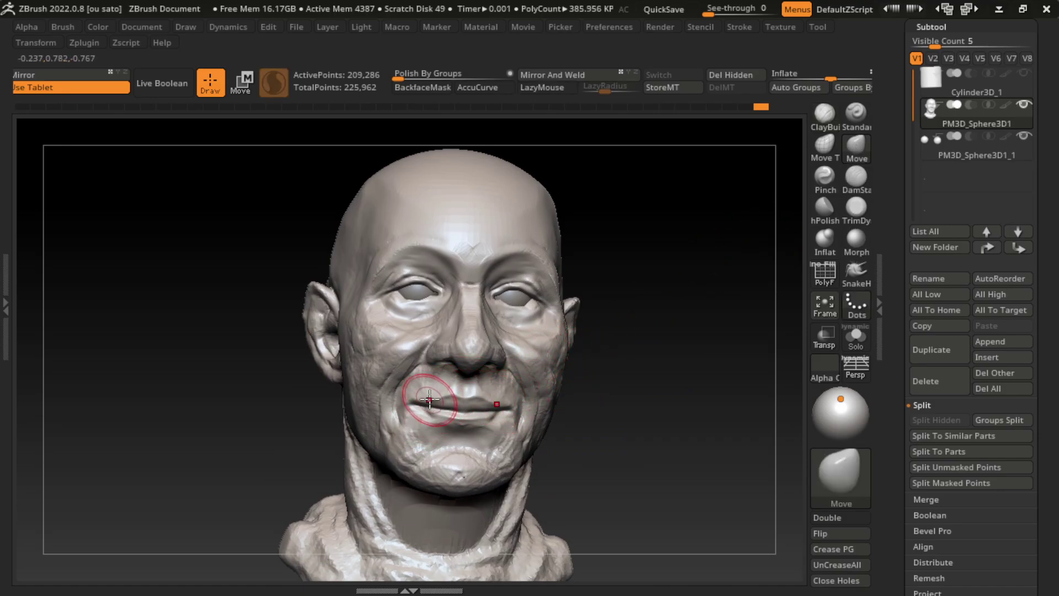
{"action": "key", "text": "s"}
{"action": "left_click", "coordinate": [624, 447]}
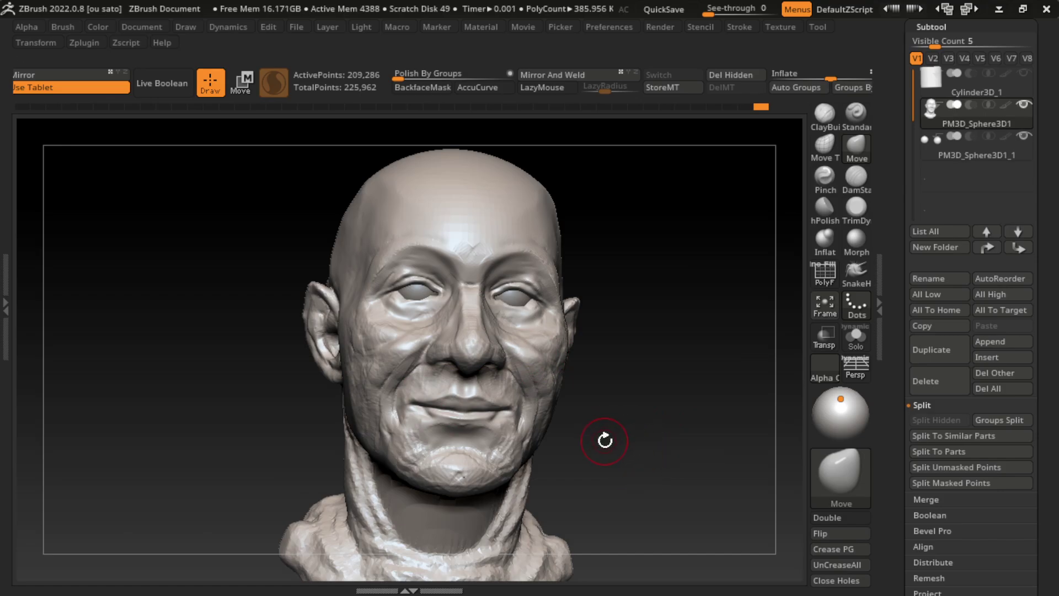
{"action": "left_click", "coordinate": [825, 113]}
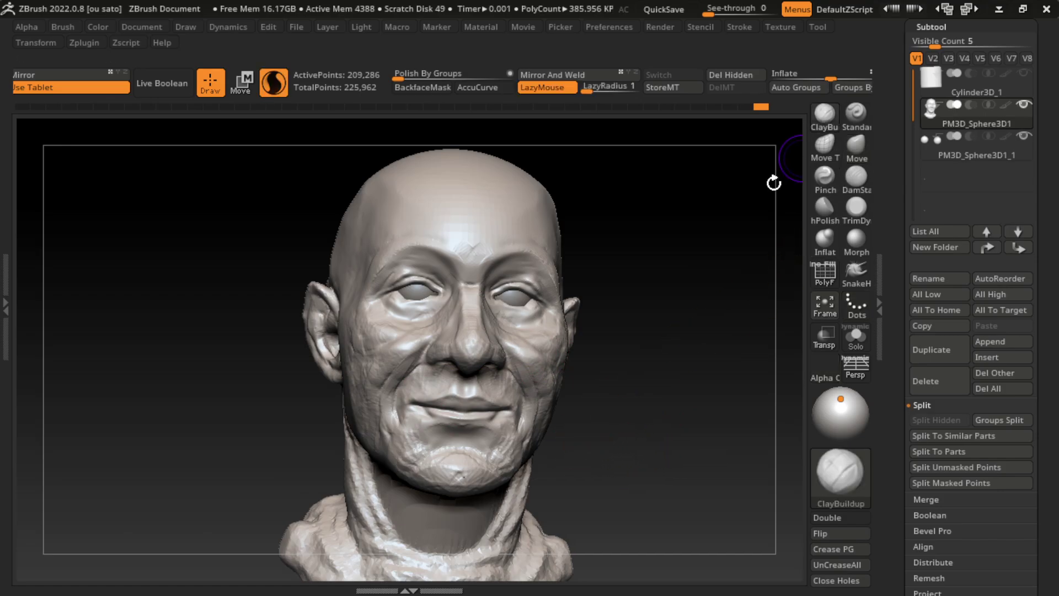
{"action": "mouse_move", "coordinate": [485, 421]}
{"action": "left_mouse_down"}
{"action": "mouse_move", "coordinate": [509, 410]}
{"action": "mouse_move", "coordinate": [521, 424]}
{"action": "left_mouse_up"}
Step: Make the eyeball subtool PM3D_Sphere3D1_1 active for editing
{"action": "left_click", "coordinate": [856, 114]}
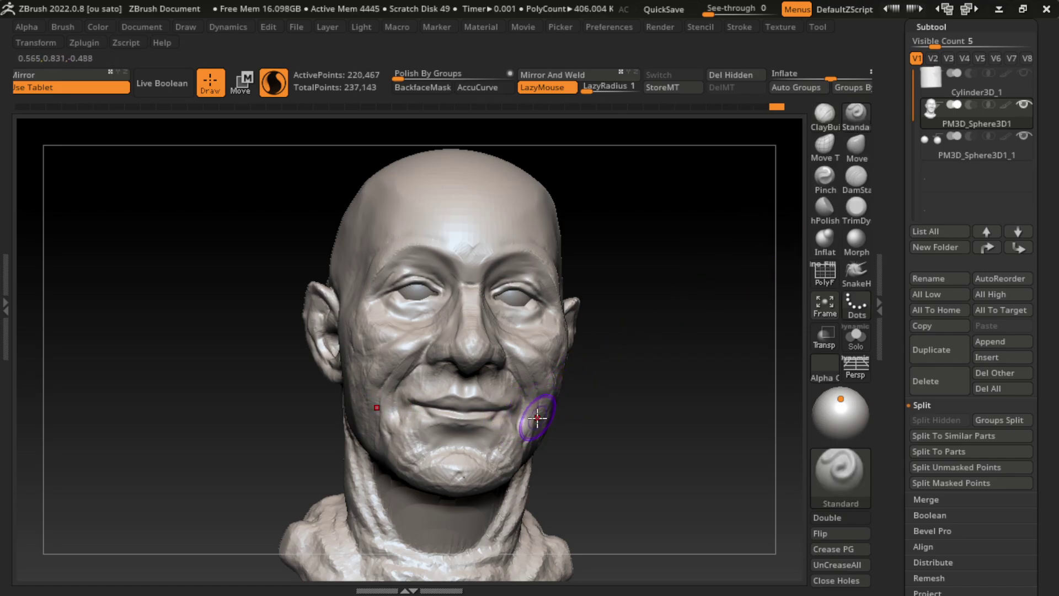
{"action": "left_click", "coordinate": [868, 158]}
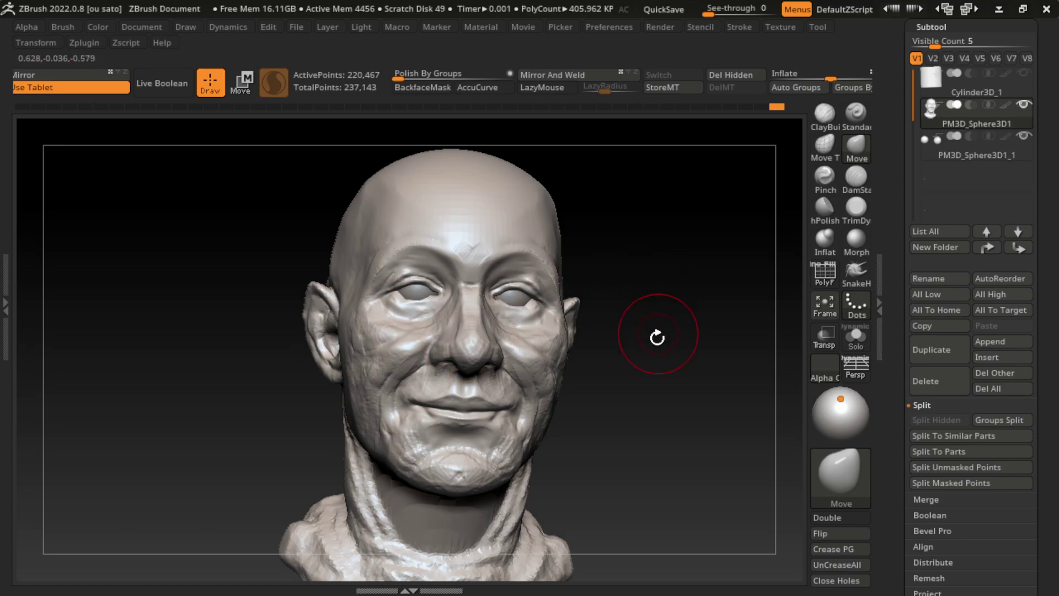
{"action": "key", "text": "s"}
{"action": "left_click", "coordinate": [514, 295], "text": "alt"}
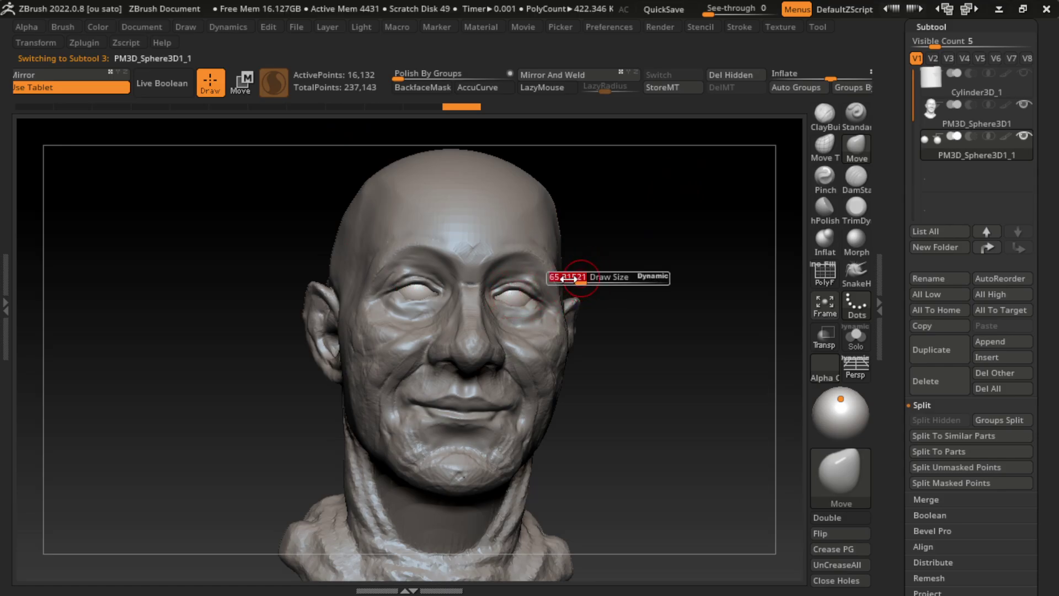
Step: Stroke ClayBuildup over the eyeball, then reactivate head subtool PM3D_Sphere3D1 and zoom out
{"action": "left_click", "coordinate": [828, 114]}
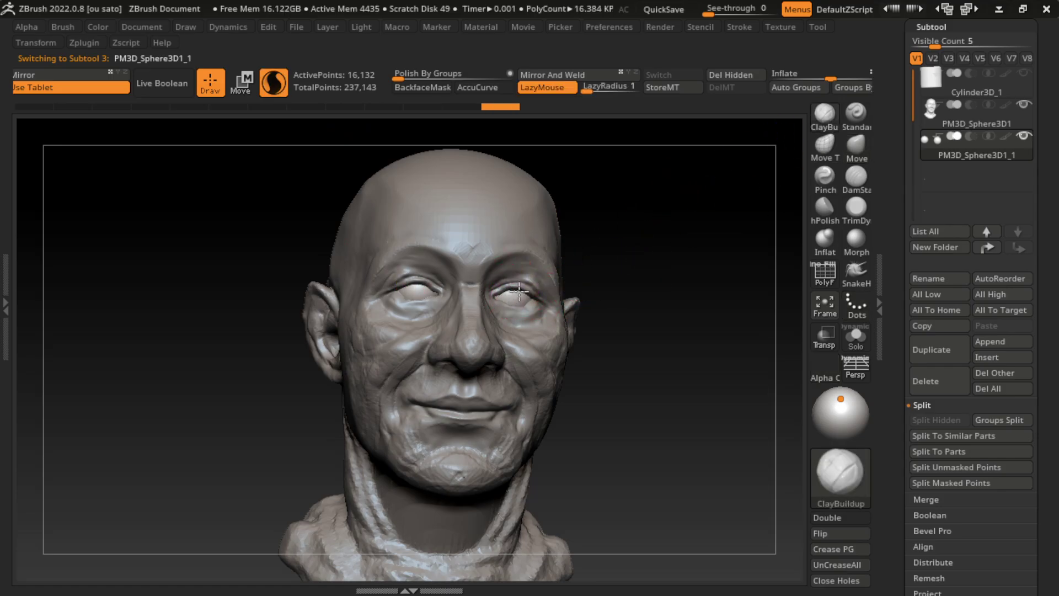
{"action": "left_click_drag", "start_coordinate": [517, 292], "coordinate": [516, 295]}
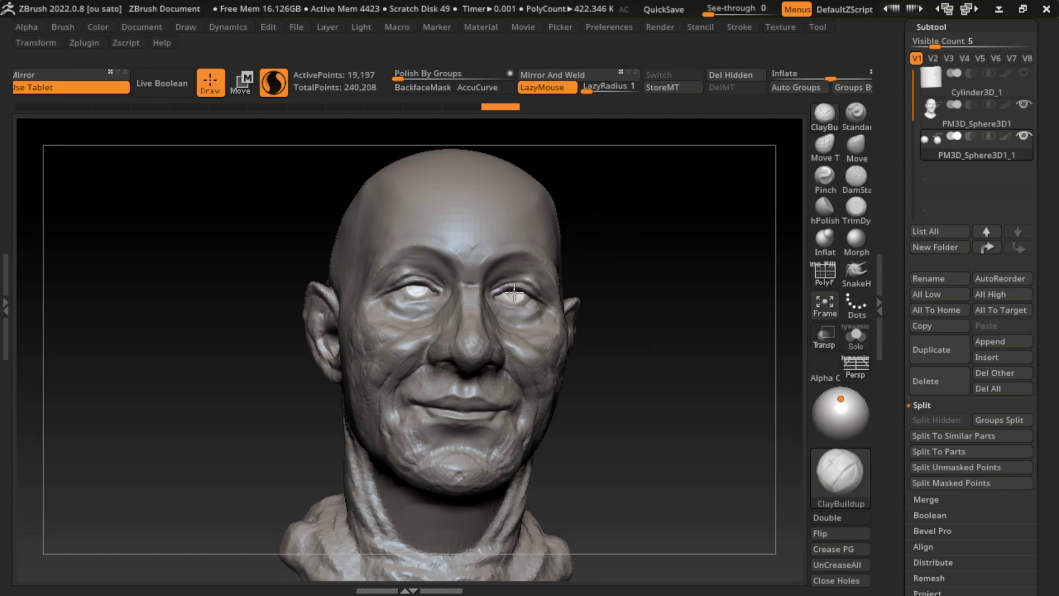
{"action": "left_click", "coordinate": [552, 285], "text": "alt"}
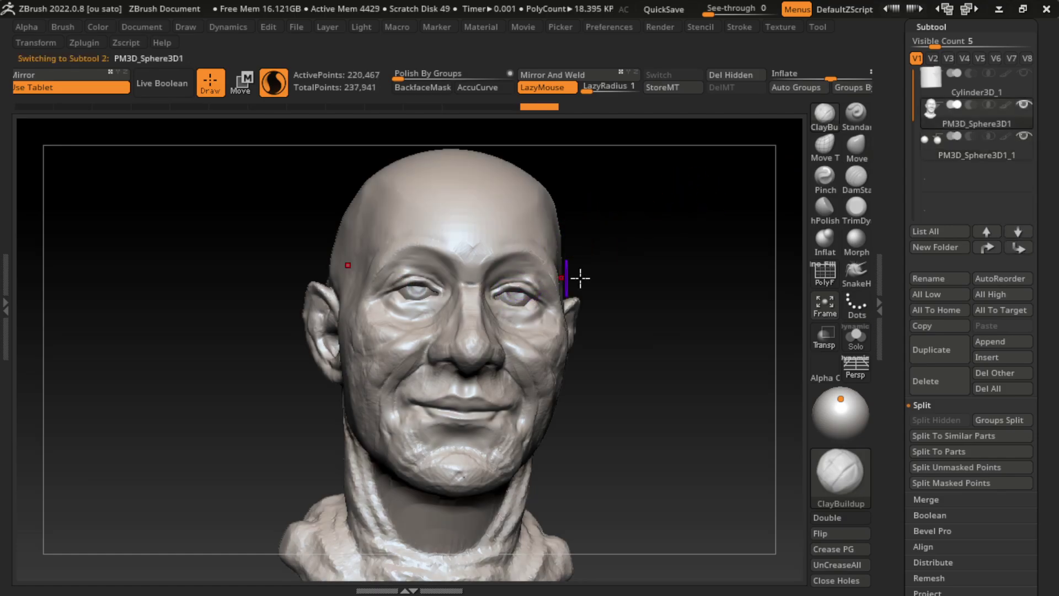
{"action": "scroll", "coordinate": [579, 279], "scroll_direction": "up", "scroll_amount": 2}
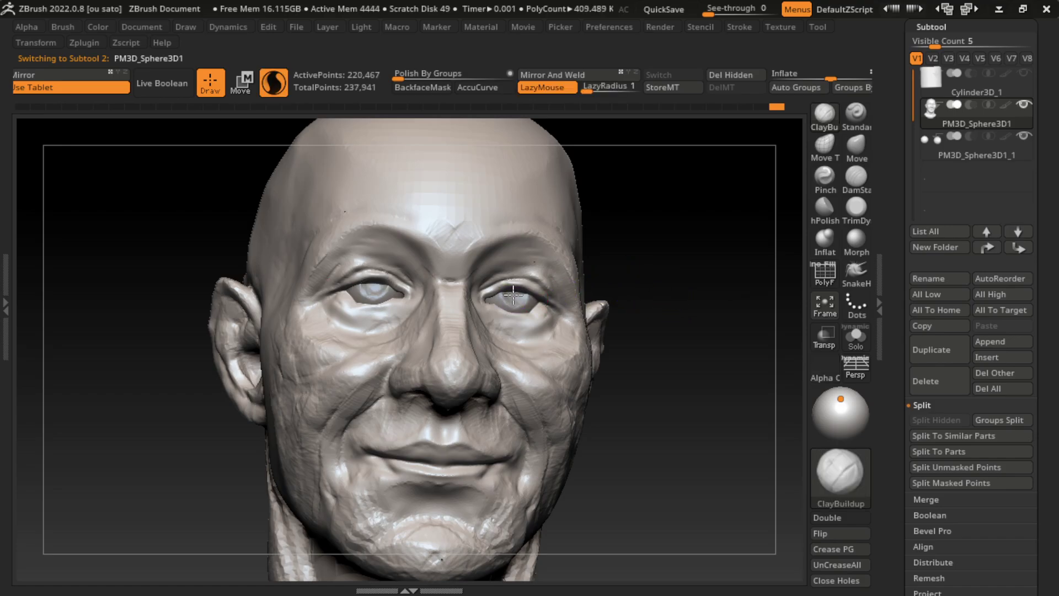
{"action": "scroll", "coordinate": [634, 331], "scroll_direction": "down", "scroll_amount": 3}
{"action": "scroll", "coordinate": [607, 380], "scroll_direction": "down", "scroll_amount": 2}
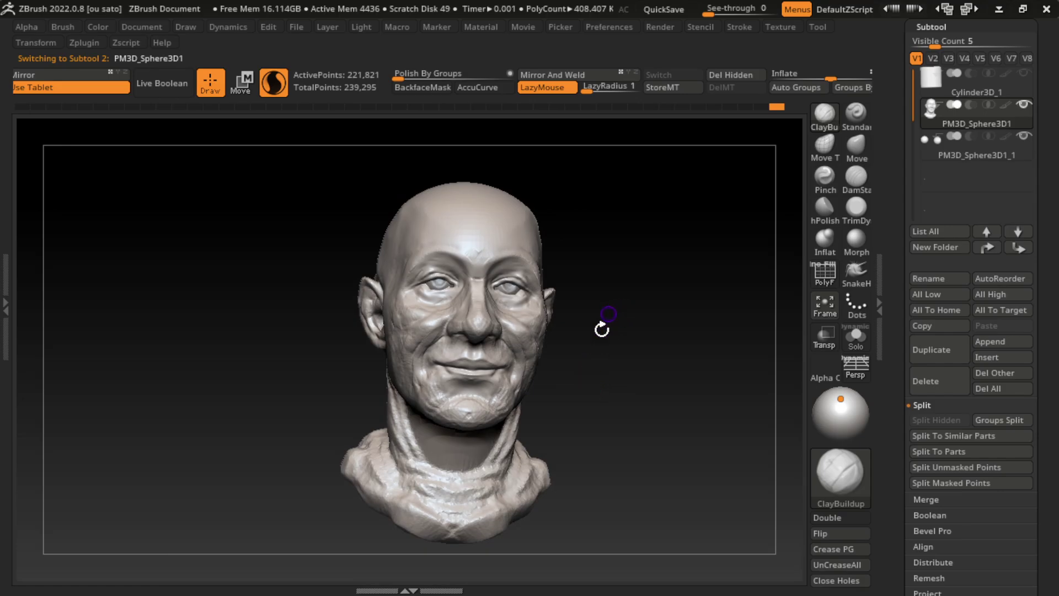
Step: Push the mouth, lip corners and chin area with the Move brush to broaden the smile
{"action": "left_click_drag", "start_coordinate": [646, 348], "coordinate": [596, 344]}
{"action": "key", "text": "b"}
{"action": "key", "text": "m"}
{"action": "key", "text": "v"}
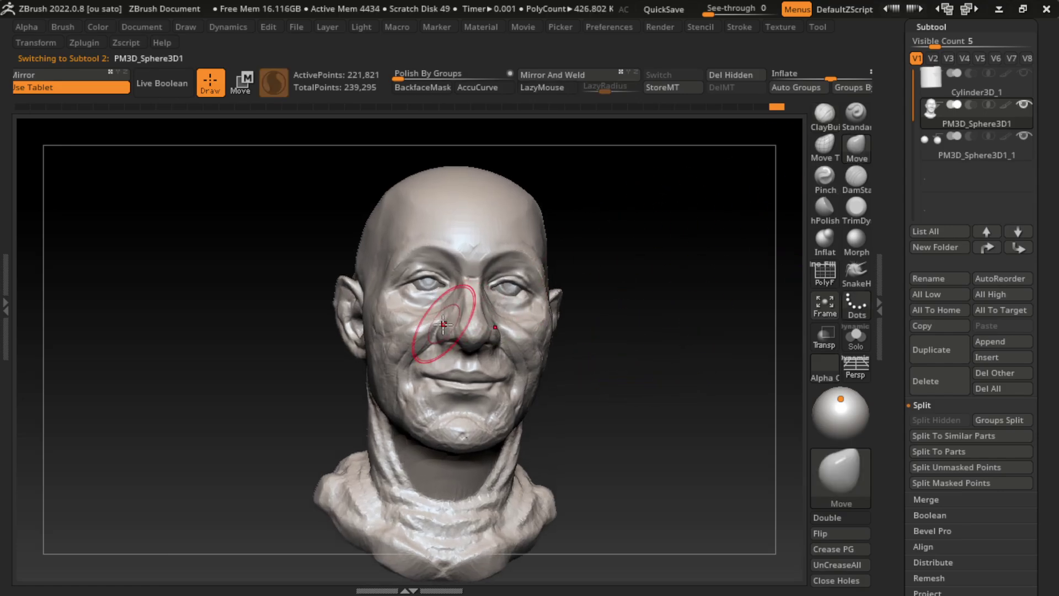
{"action": "left_click_drag", "start_coordinate": [443, 325], "coordinate": [436, 331]}
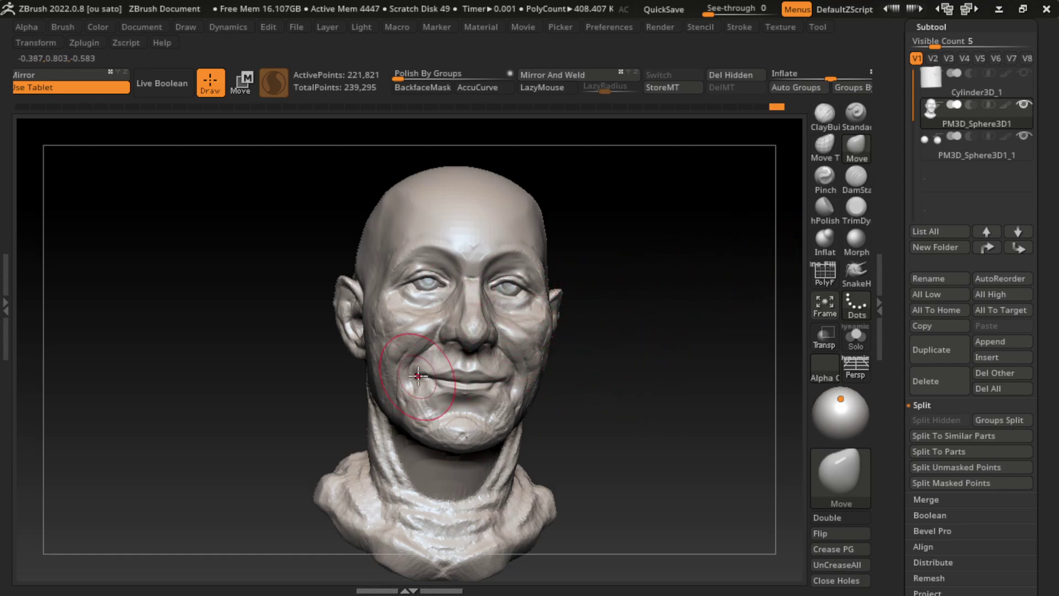
{"action": "left_click_drag", "start_coordinate": [425, 373], "coordinate": [436, 380]}
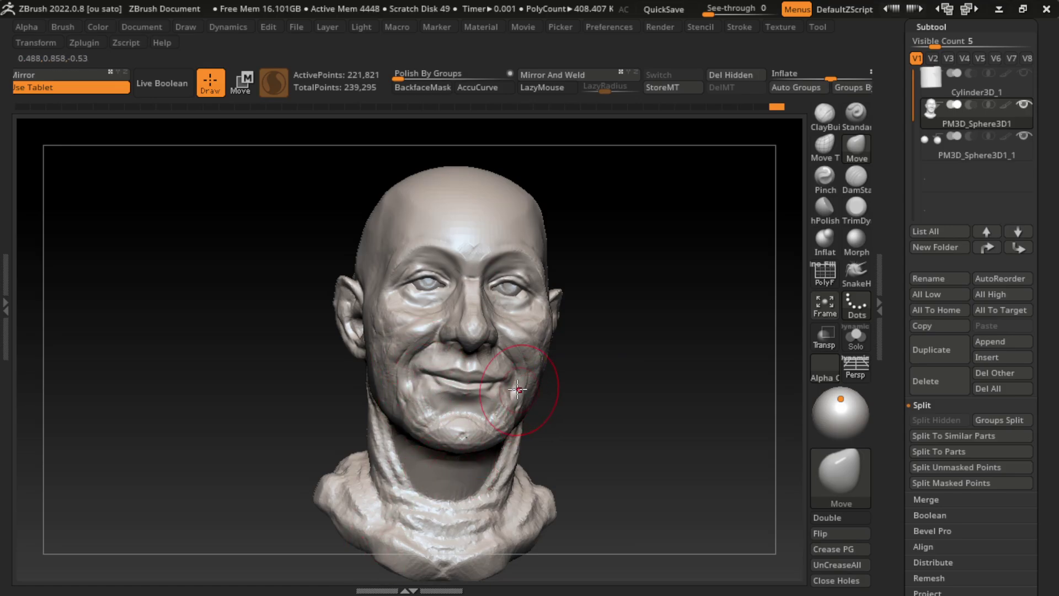
{"action": "left_click_drag", "start_coordinate": [473, 436], "coordinate": [497, 386]}
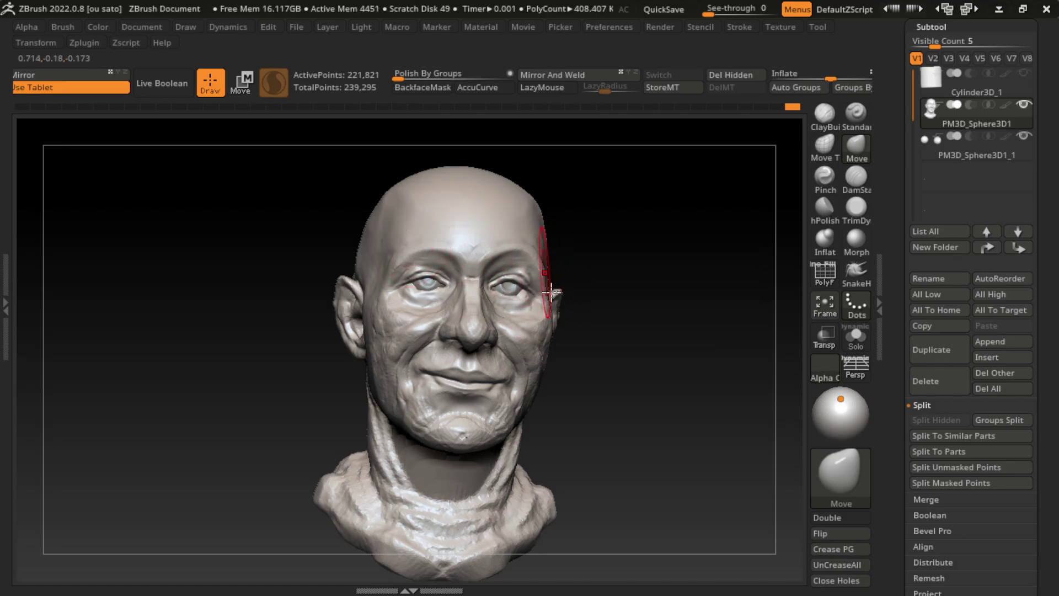
{"action": "key", "text": "s"}
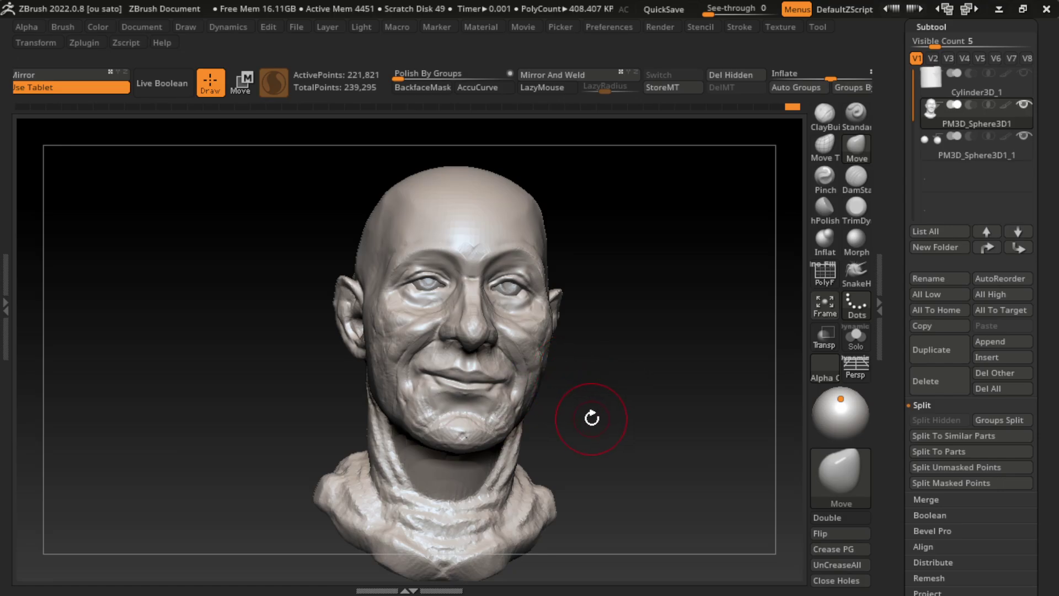
Step: Build up folds on the neck with ClayBuildup and shrink the brush
{"action": "key", "text": "b"}
{"action": "key", "text": "c"}
{"action": "key", "text": "b"}
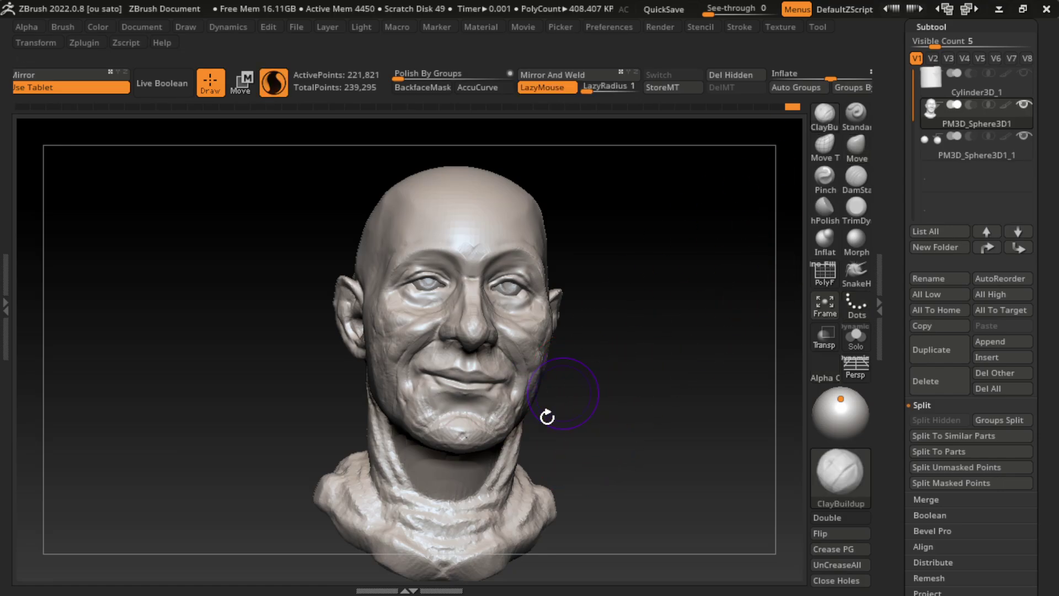
{"action": "mouse_move", "coordinate": [516, 489]}
{"action": "left_mouse_down"}
{"action": "mouse_move", "coordinate": [425, 516]}
{"action": "mouse_move", "coordinate": [513, 480]}
{"action": "mouse_move", "coordinate": [472, 521]}
{"action": "mouse_move", "coordinate": [431, 510]}
{"action": "mouse_move", "coordinate": [420, 518]}
{"action": "mouse_move", "coordinate": [497, 513]}
{"action": "mouse_move", "coordinate": [388, 503]}
{"action": "mouse_move", "coordinate": [480, 513]}
{"action": "left_mouse_up"}
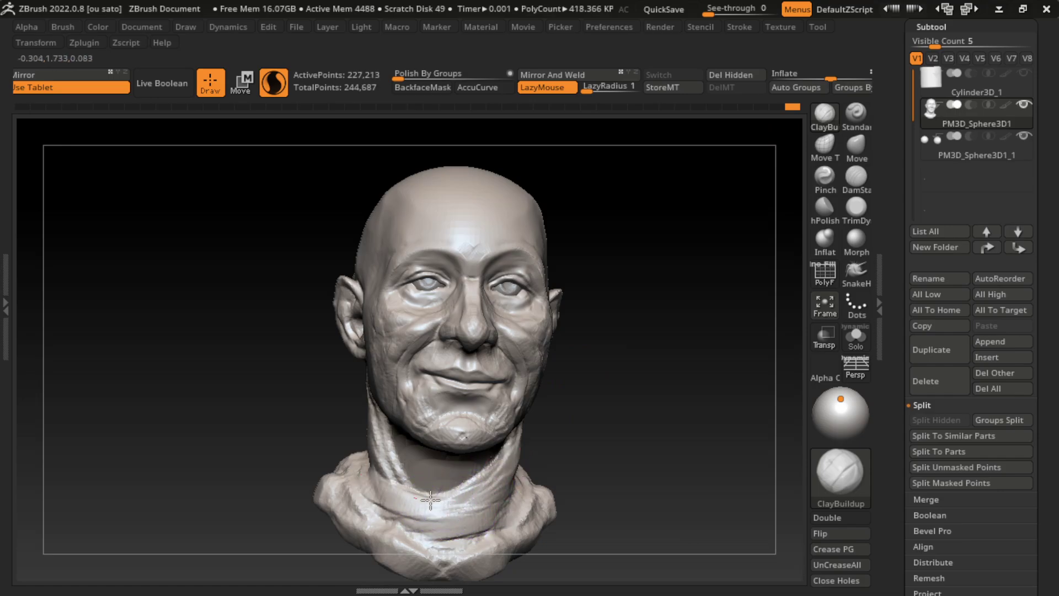
{"action": "key", "text": "s"}
{"action": "mouse_move", "coordinate": [595, 387]}
{"action": "left_mouse_down"}
{"action": "mouse_move", "coordinate": [568, 387]}
{"action": "mouse_move", "coordinate": [612, 374]}
{"action": "left_mouse_up"}
{"action": "key", "text": "s"}
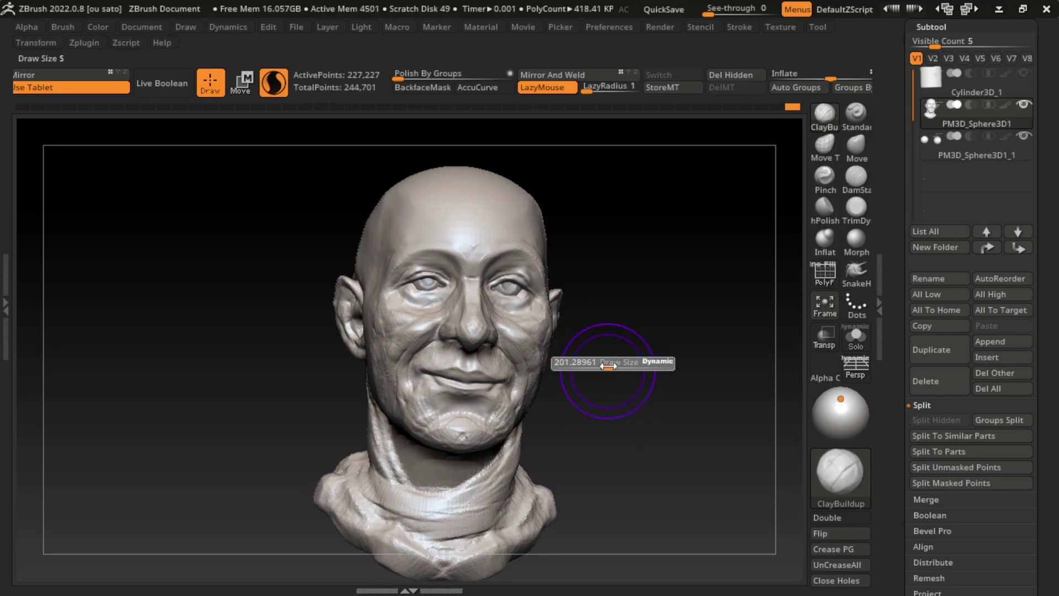
Step: Rotate the head and raise the right cheek surface with Standard strokes
{"action": "left_click", "coordinate": [856, 146]}
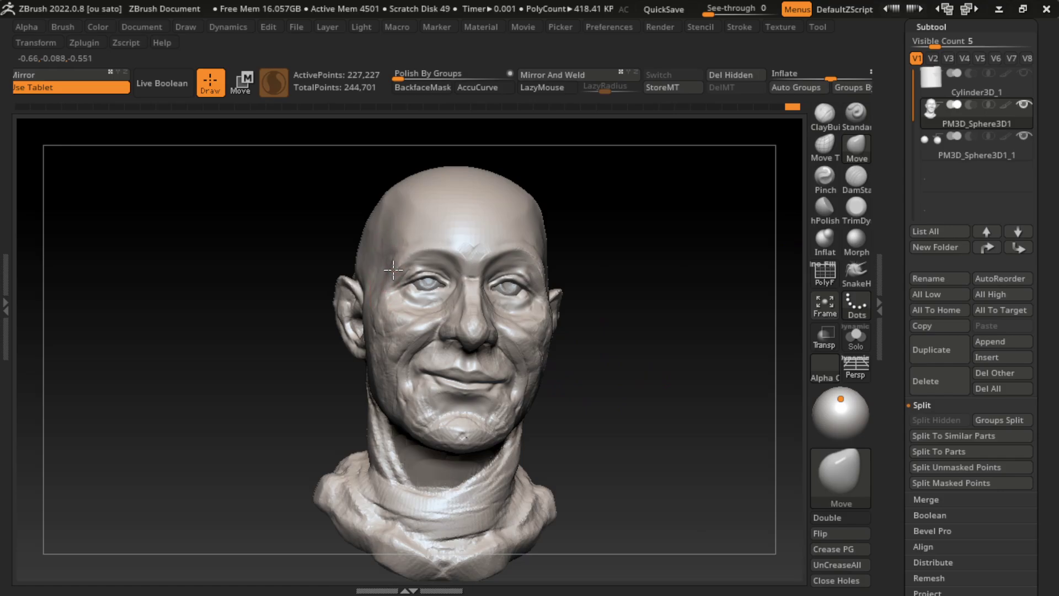
{"action": "key", "text": "s"}
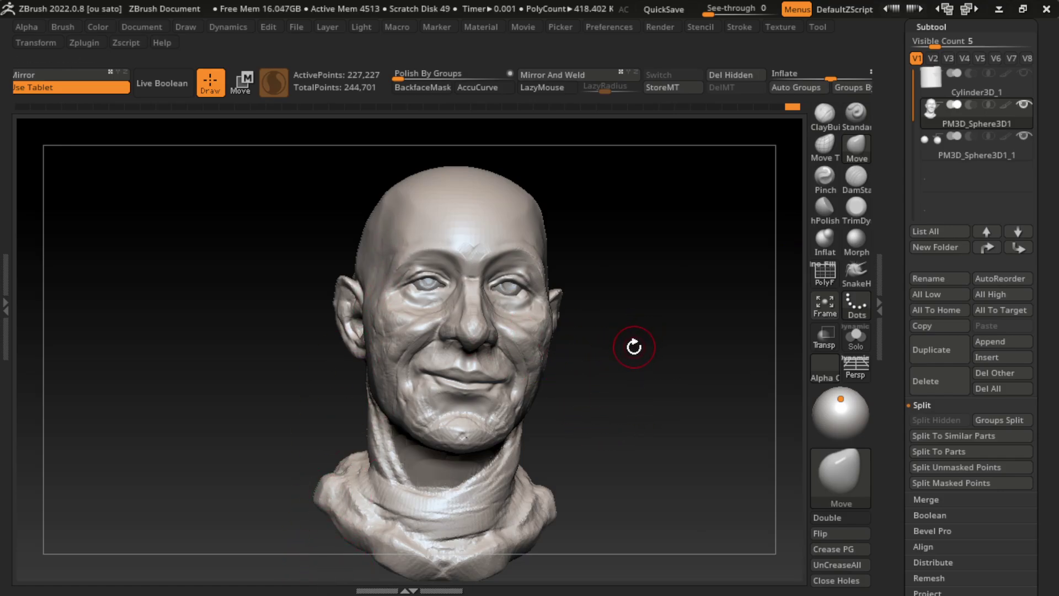
{"action": "left_click_drag", "start_coordinate": [598, 340], "coordinate": [586, 369]}
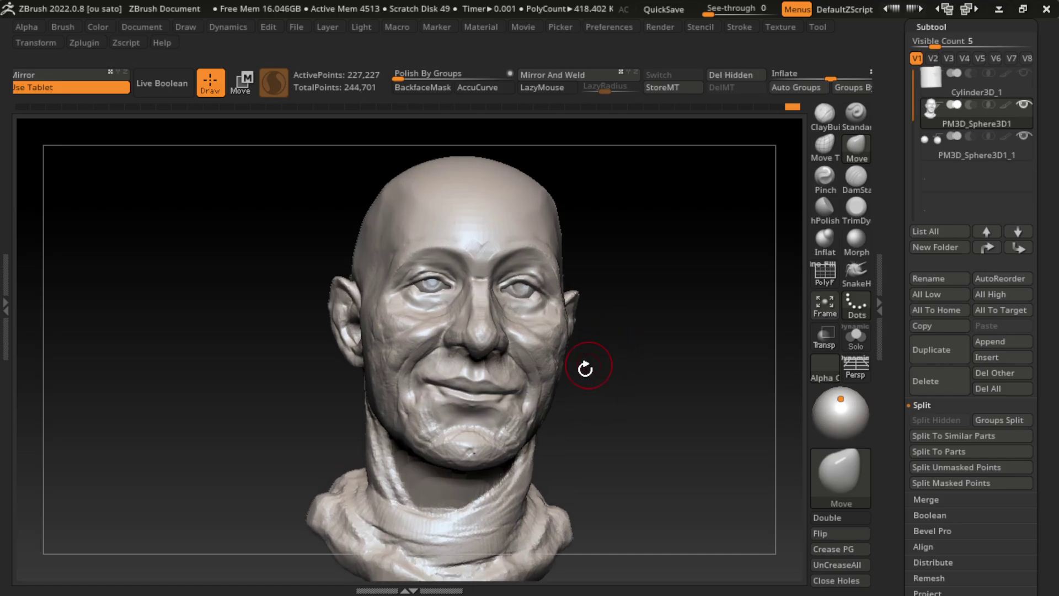
{"action": "left_click", "coordinate": [856, 112]}
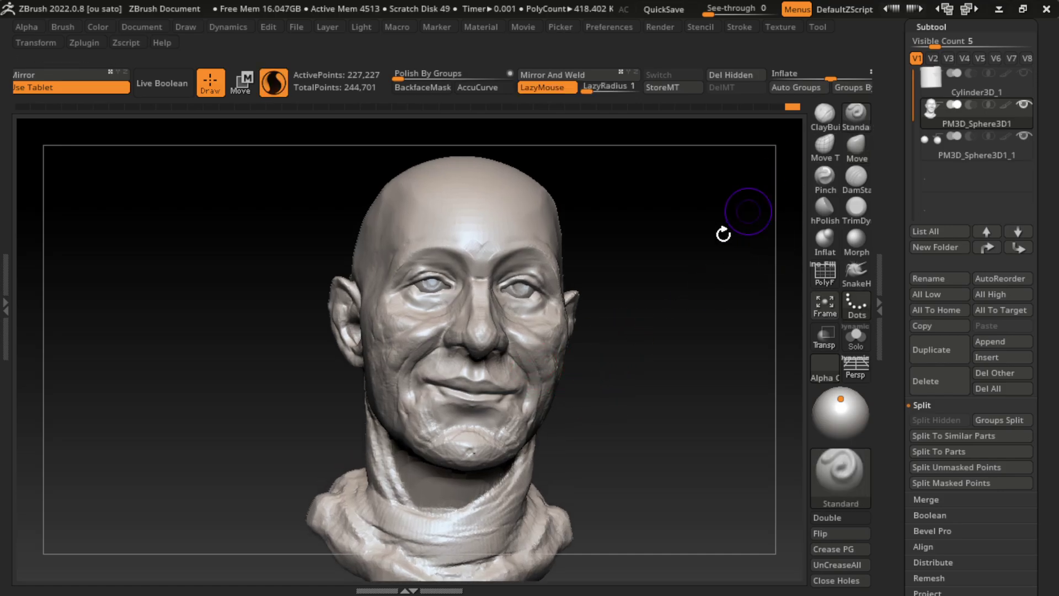
{"action": "left_click_drag", "start_coordinate": [557, 323], "coordinate": [568, 343]}
{"action": "left_click_drag", "start_coordinate": [512, 322], "coordinate": [560, 350]}
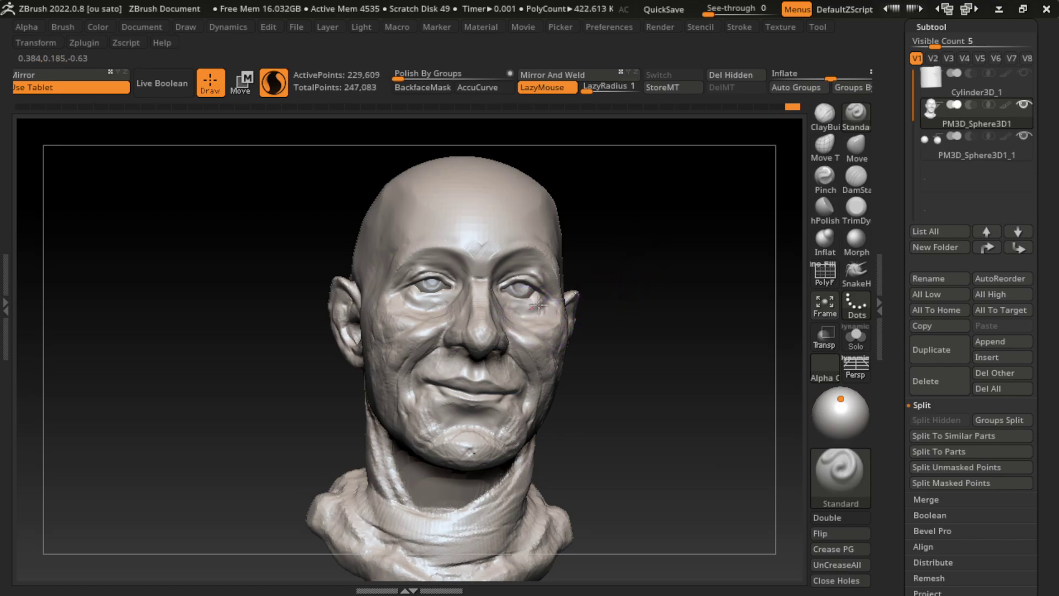
Step: Build up the skin near the right eye with ClayBuildup
{"action": "key", "text": "b"}
{"action": "key", "text": "c"}
{"action": "key", "text": "b"}
{"action": "left_click_drag", "start_coordinate": [603, 302], "coordinate": [742, 196]}
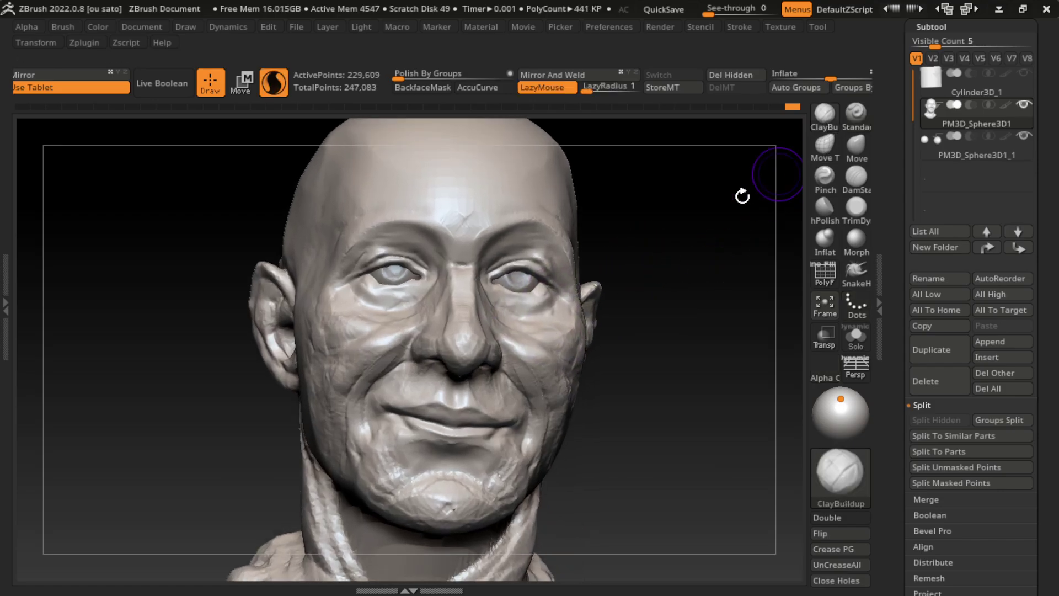
{"action": "mouse_move", "coordinate": [551, 291]}
{"action": "left_mouse_down"}
{"action": "mouse_move", "coordinate": [516, 291]}
{"action": "mouse_move", "coordinate": [556, 307]}
{"action": "left_mouse_up"}
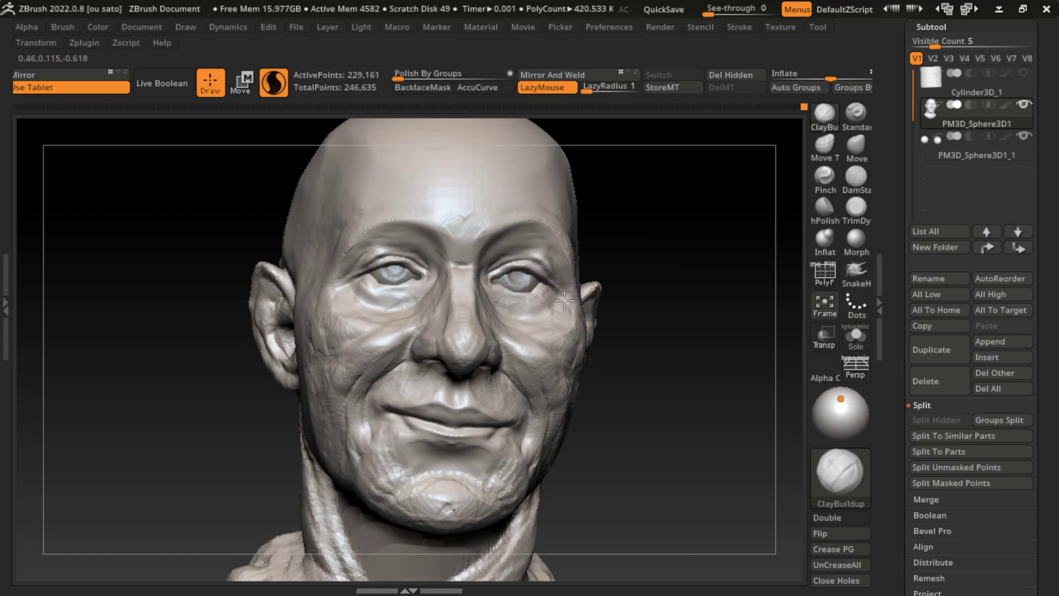
{"action": "mouse_move", "coordinate": [667, 298]}
{"action": "left_mouse_down"}
{"action": "mouse_move", "coordinate": [690, 303]}
{"action": "mouse_move", "coordinate": [651, 301]}
{"action": "left_mouse_up"}
{"action": "left_click", "coordinate": [856, 146]}
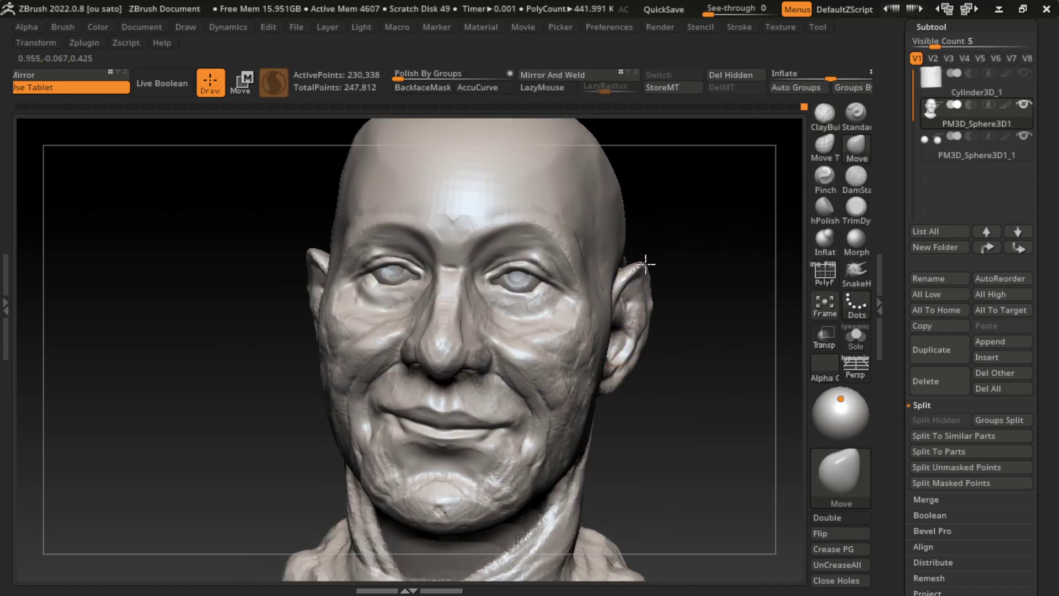
Step: Reset to a frontal view, shrink the brush and carve DamStandard creases above the right eye
{"action": "left_click", "coordinate": [142, 27]}
{"action": "left_click", "coordinate": [168, 540]}
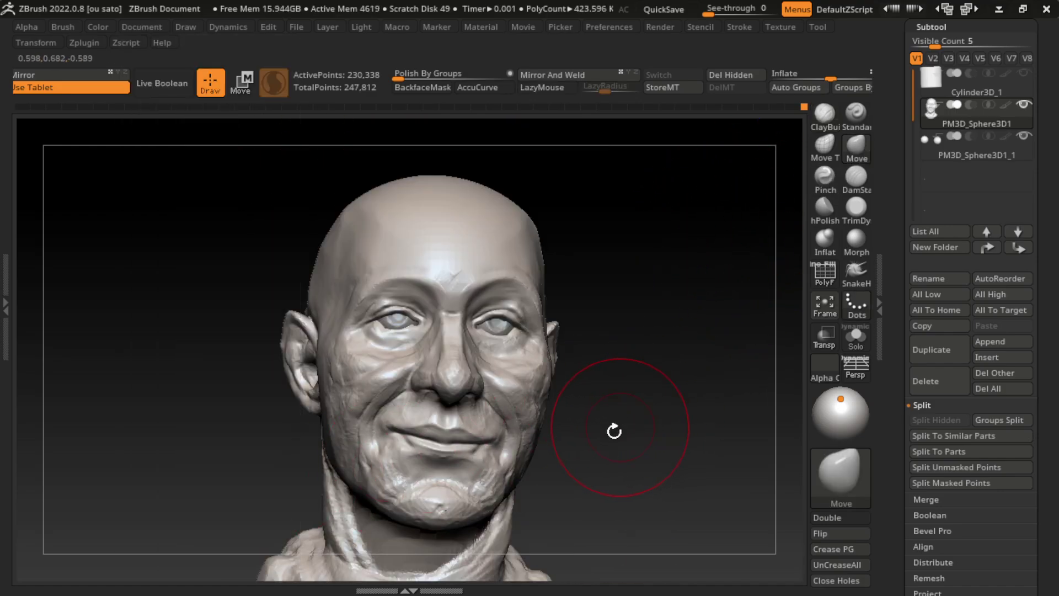
{"action": "left_click_drag", "start_coordinate": [635, 316], "coordinate": [640, 324]}
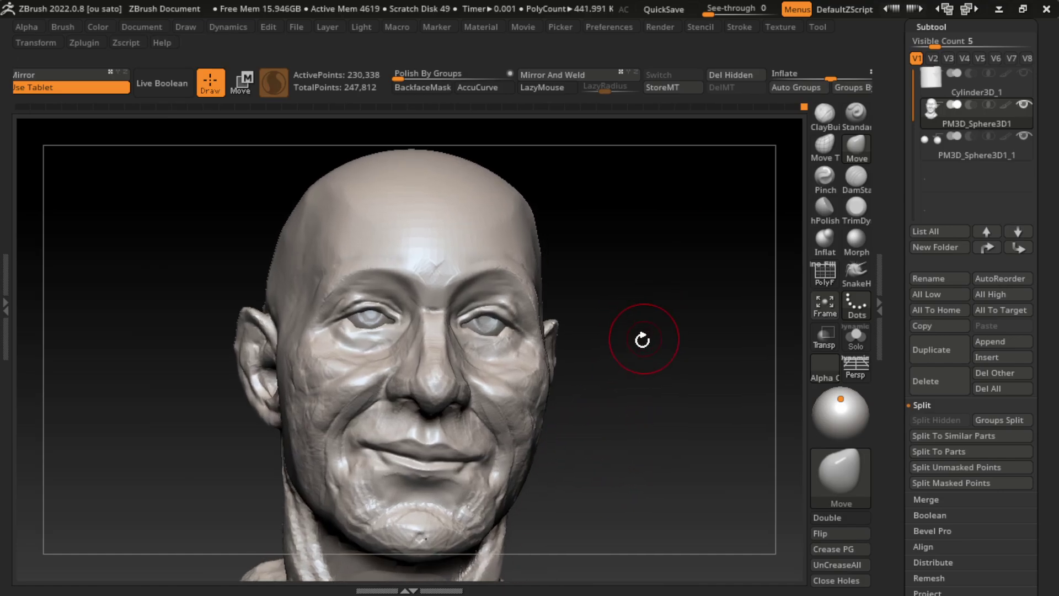
{"action": "key", "text": "s"}
{"action": "left_click", "coordinate": [824, 114]}
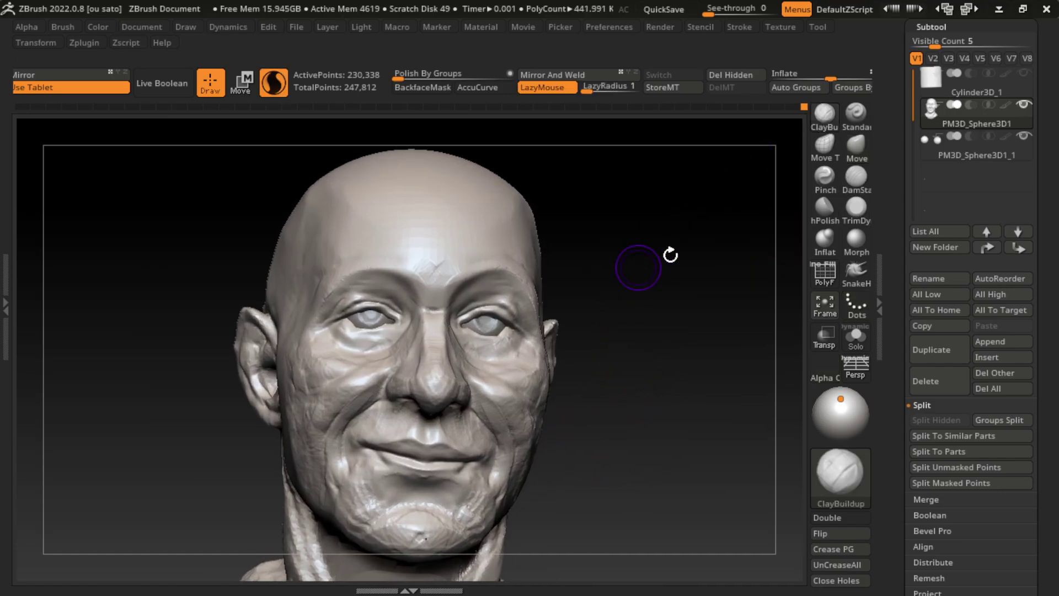
{"action": "left_click", "coordinate": [856, 177]}
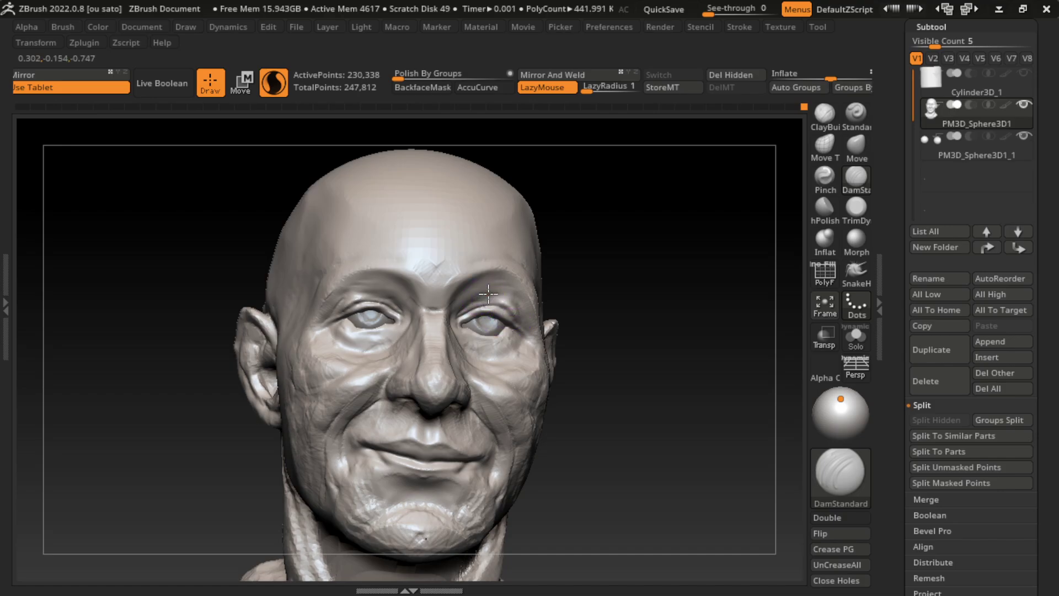
{"action": "mouse_move", "coordinate": [499, 306]}
{"action": "left_mouse_down"}
{"action": "mouse_move", "coordinate": [474, 292]}
{"action": "mouse_move", "coordinate": [469, 300]}
{"action": "mouse_move", "coordinate": [519, 308]}
{"action": "left_mouse_up"}
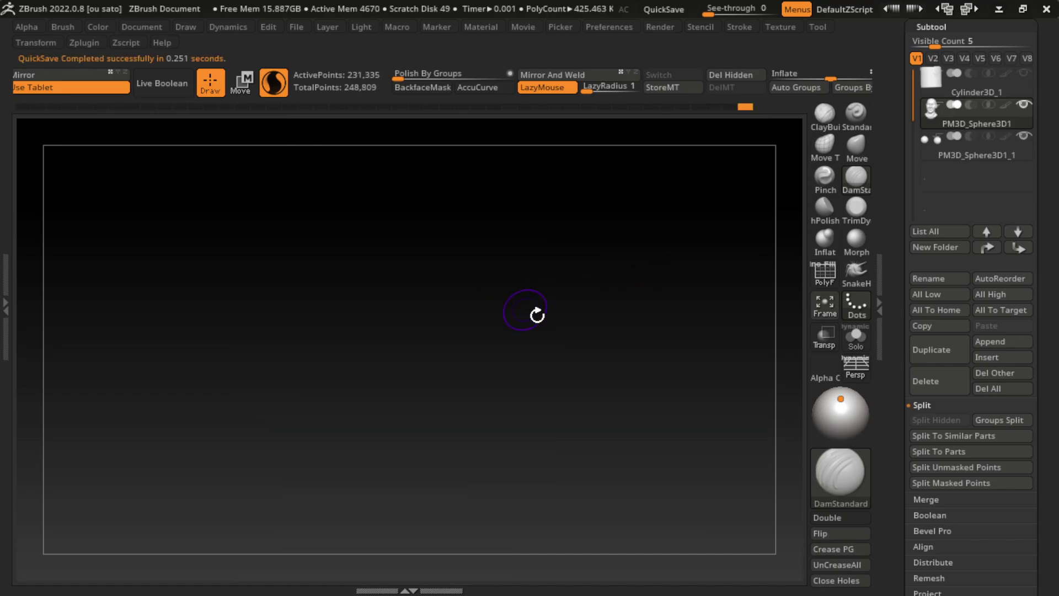
Step: Touch up the right upper eyelid and carve a crease into the brow with DamStandard
{"action": "left_click_drag", "start_coordinate": [653, 414], "coordinate": [607, 348]}
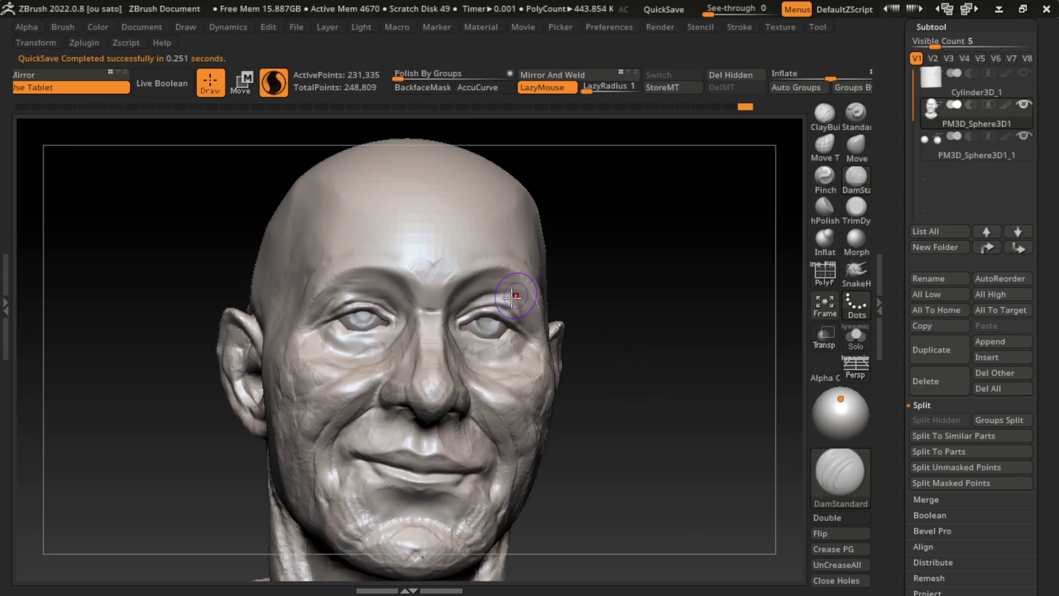
{"action": "left_click_drag", "start_coordinate": [513, 297], "coordinate": [523, 305]}
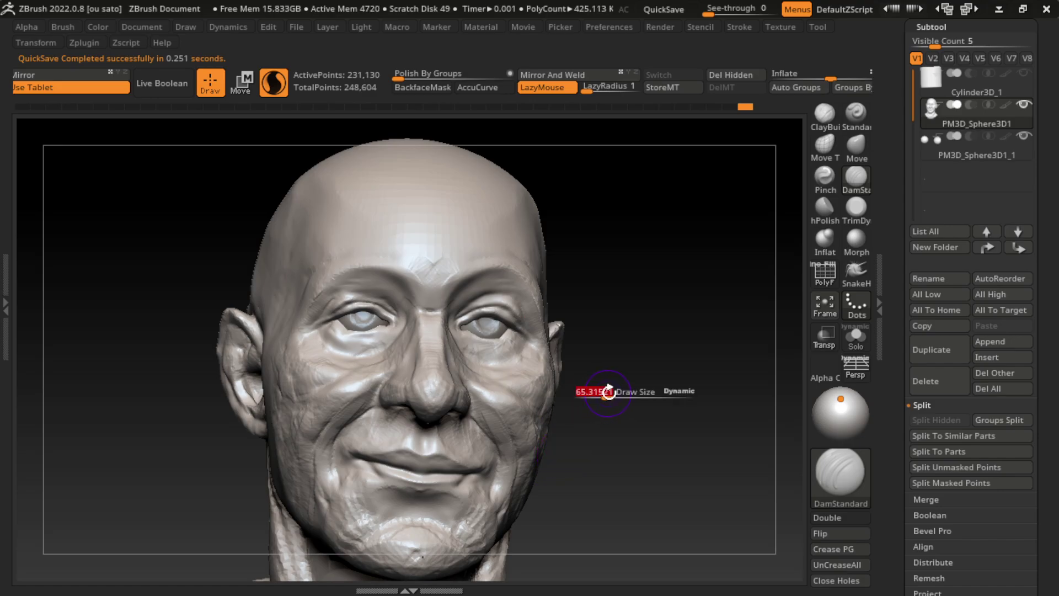
{"action": "key", "text": "s"}
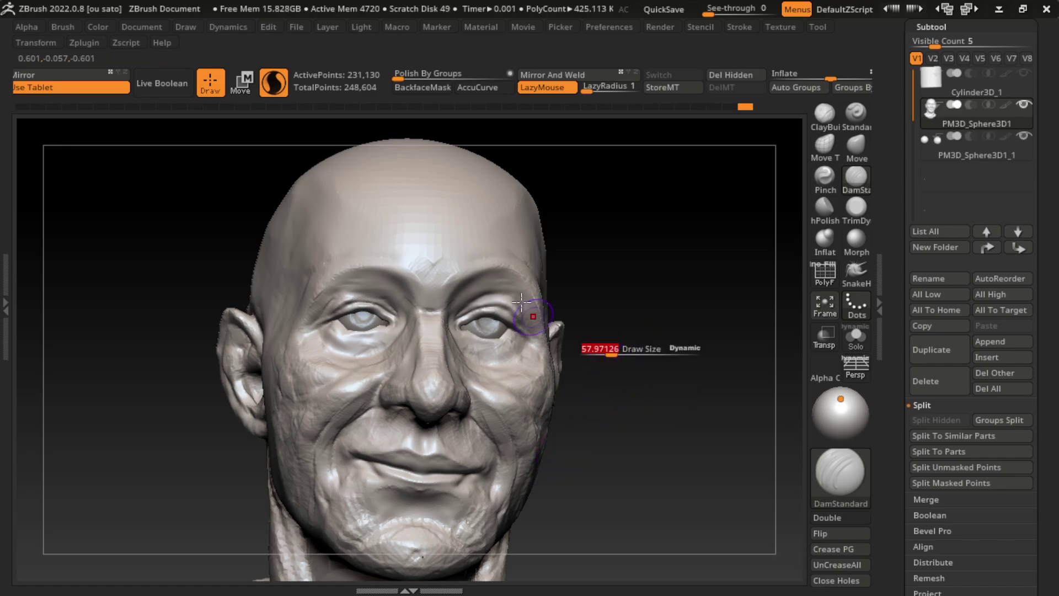
{"action": "mouse_move", "coordinate": [343, 265]}
{"action": "left_mouse_down"}
{"action": "mouse_move", "coordinate": [349, 290]}
{"action": "mouse_move", "coordinate": [393, 295]}
{"action": "mouse_move", "coordinate": [355, 307]}
{"action": "mouse_move", "coordinate": [388, 296]}
{"action": "mouse_move", "coordinate": [353, 287]}
{"action": "mouse_move", "coordinate": [387, 288]}
{"action": "left_mouse_up"}
{"action": "key", "text": "b"}
{"action": "key", "text": "c"}
{"action": "key", "text": "b"}
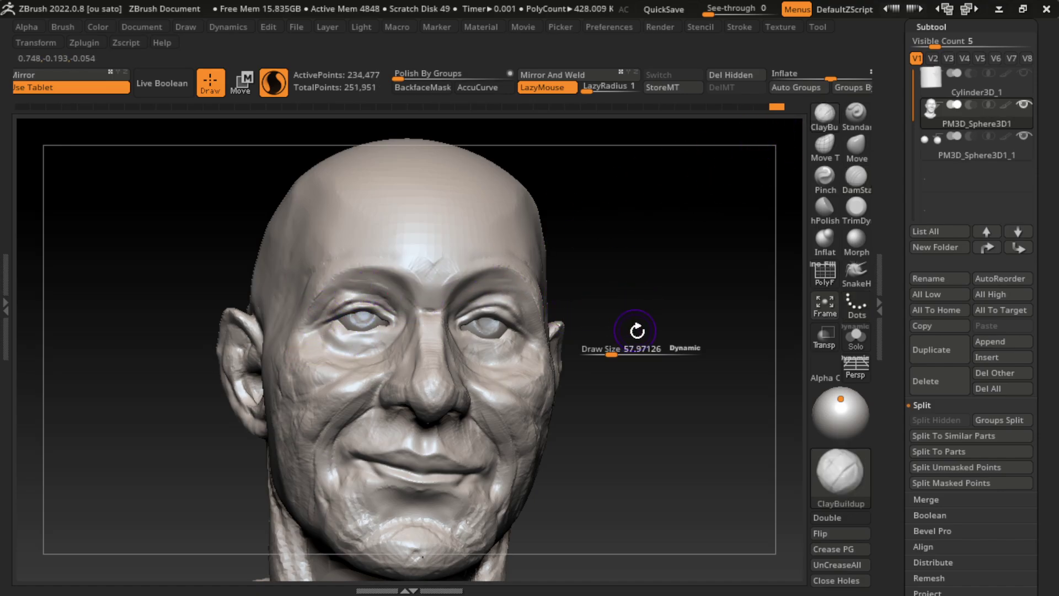
{"action": "left_click_drag", "start_coordinate": [634, 339], "coordinate": [627, 369]}
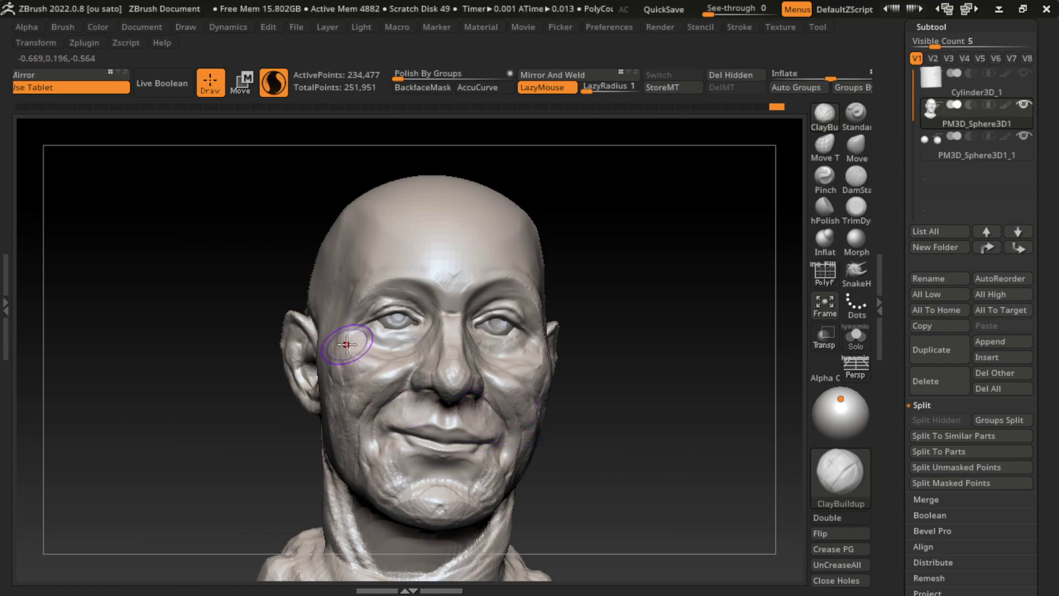
Step: Build up clay on the cheek, lip corner, glabella, nose bridge and lower lip
{"action": "left_click_drag", "start_coordinate": [347, 344], "coordinate": [355, 508]}
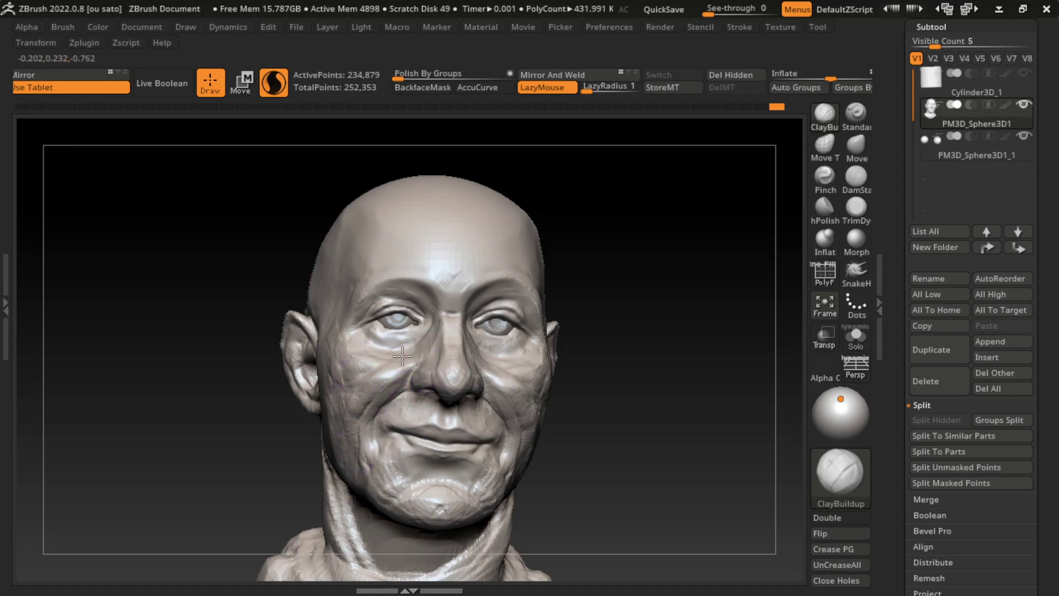
{"action": "left_click_drag", "start_coordinate": [402, 356], "coordinate": [381, 372]}
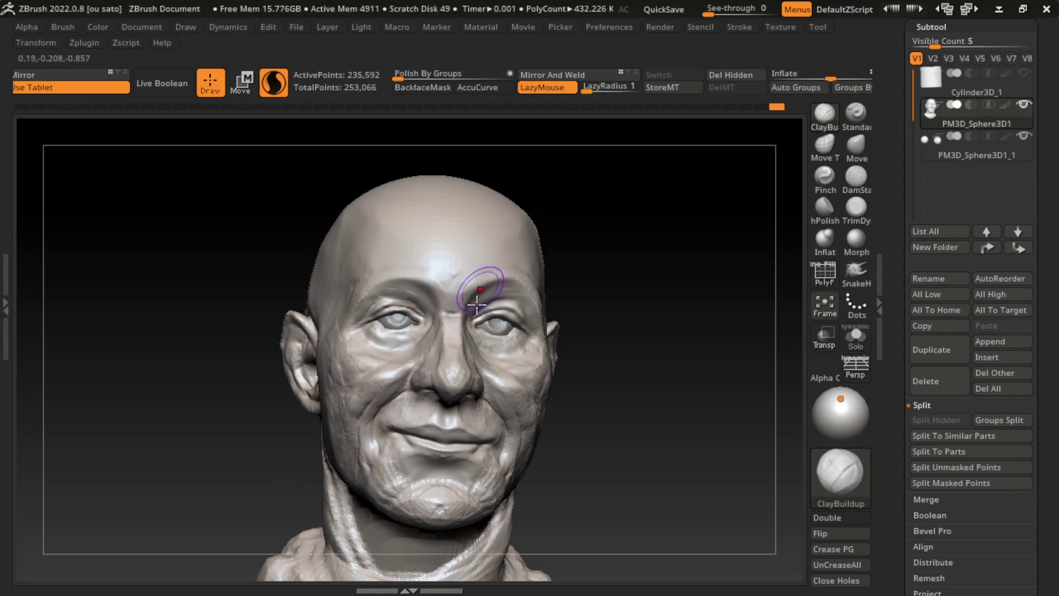
{"action": "left_click_drag", "start_coordinate": [461, 287], "coordinate": [439, 275]}
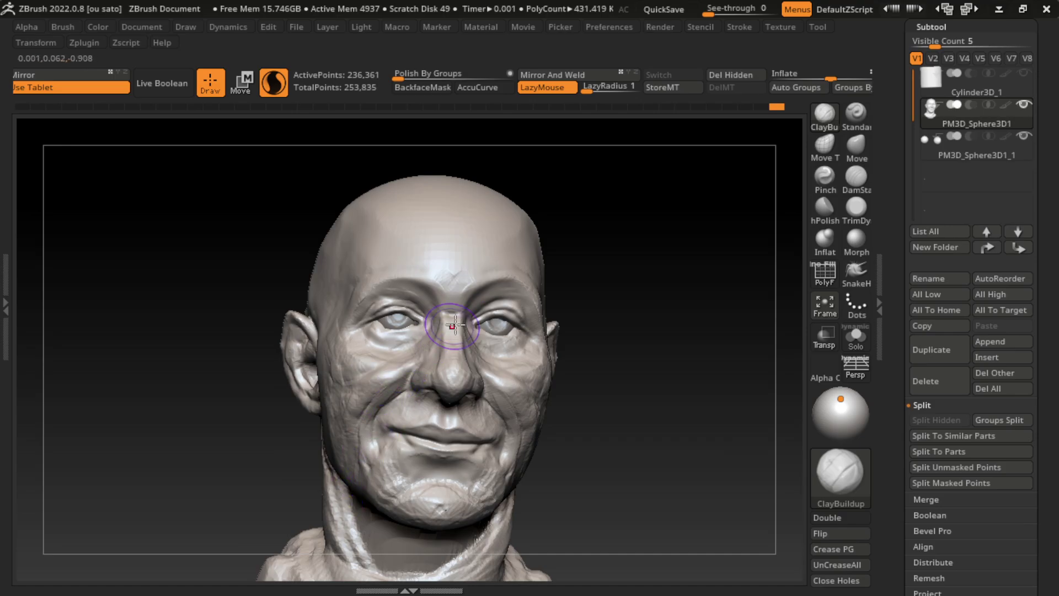
{"action": "left_click_drag", "start_coordinate": [453, 325], "coordinate": [480, 317]}
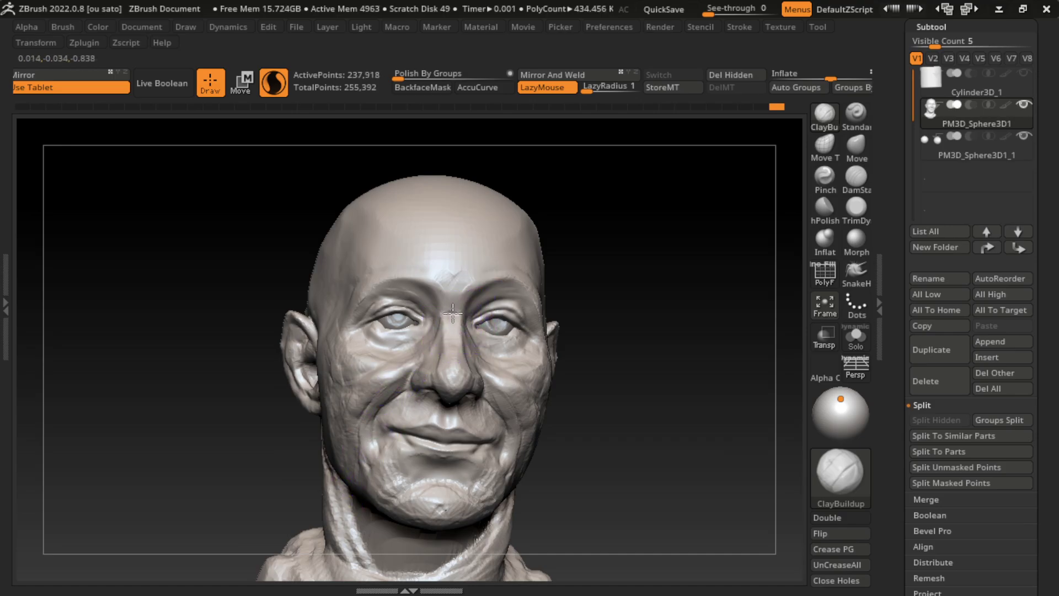
{"action": "left_click_drag", "start_coordinate": [447, 436], "coordinate": [419, 458]}
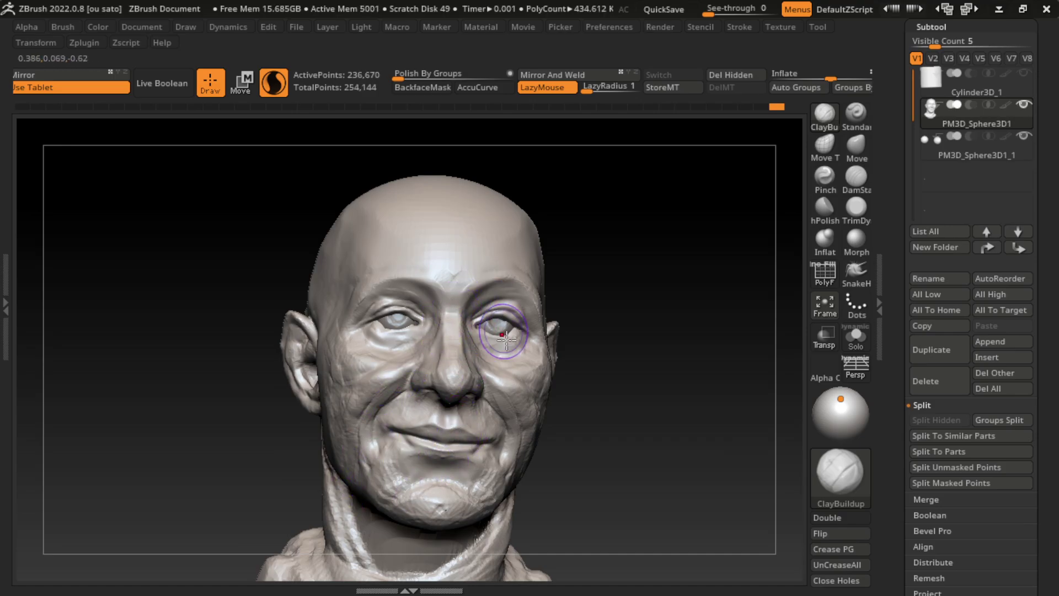
Step: Sculpt around the nose bridge and inner eye, briefly try Standard, then return to ClayBuildup
{"action": "key", "text": "s"}
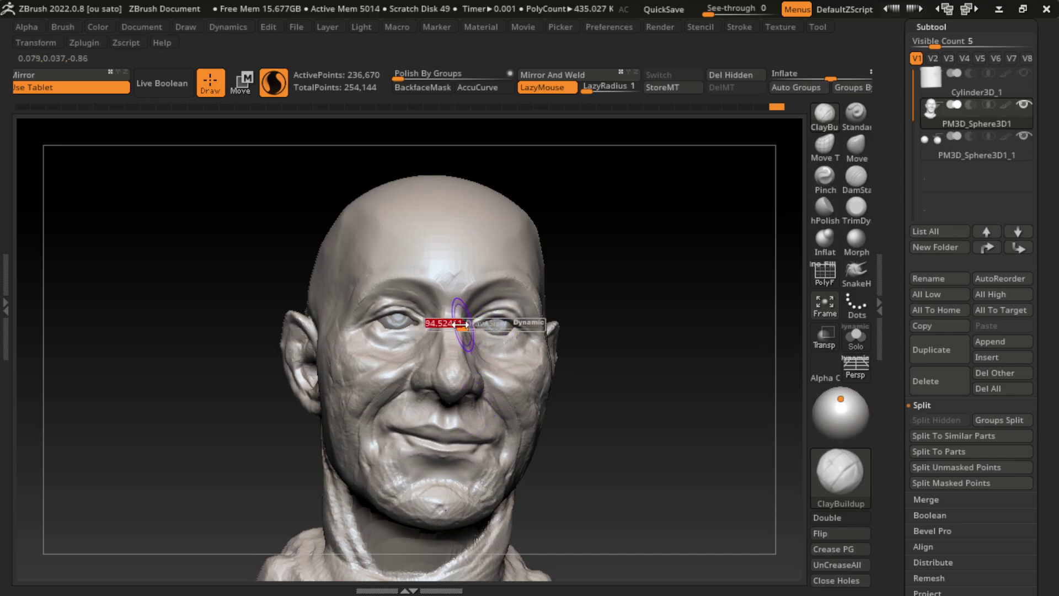
{"action": "mouse_move", "coordinate": [462, 324]}
{"action": "left_mouse_down"}
{"action": "mouse_move", "coordinate": [476, 328]}
{"action": "mouse_move", "coordinate": [496, 378]}
{"action": "left_mouse_up"}
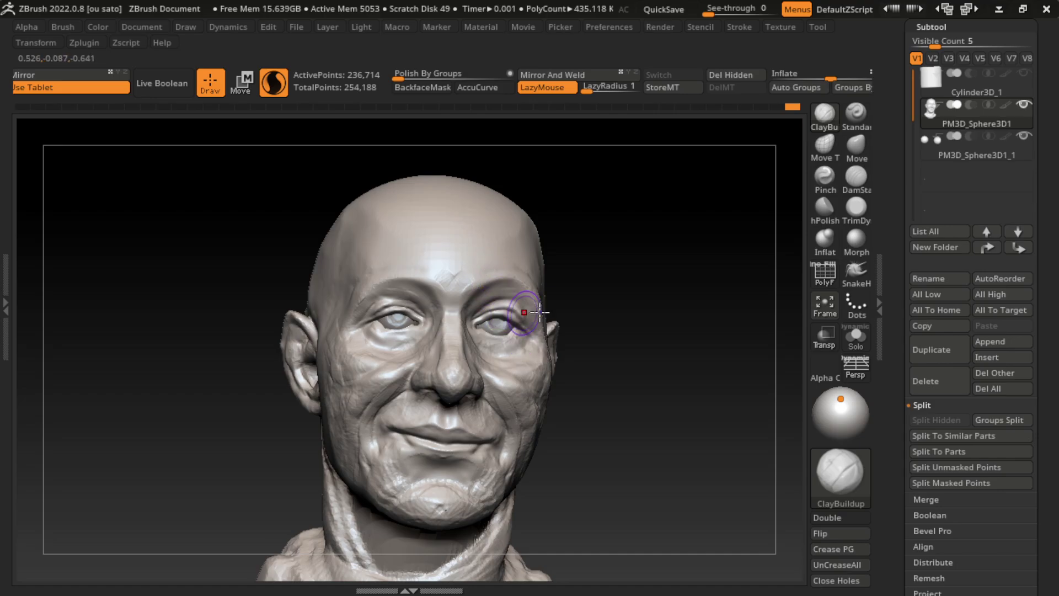
{"action": "left_click", "coordinate": [856, 113]}
{"action": "key", "text": "s"}
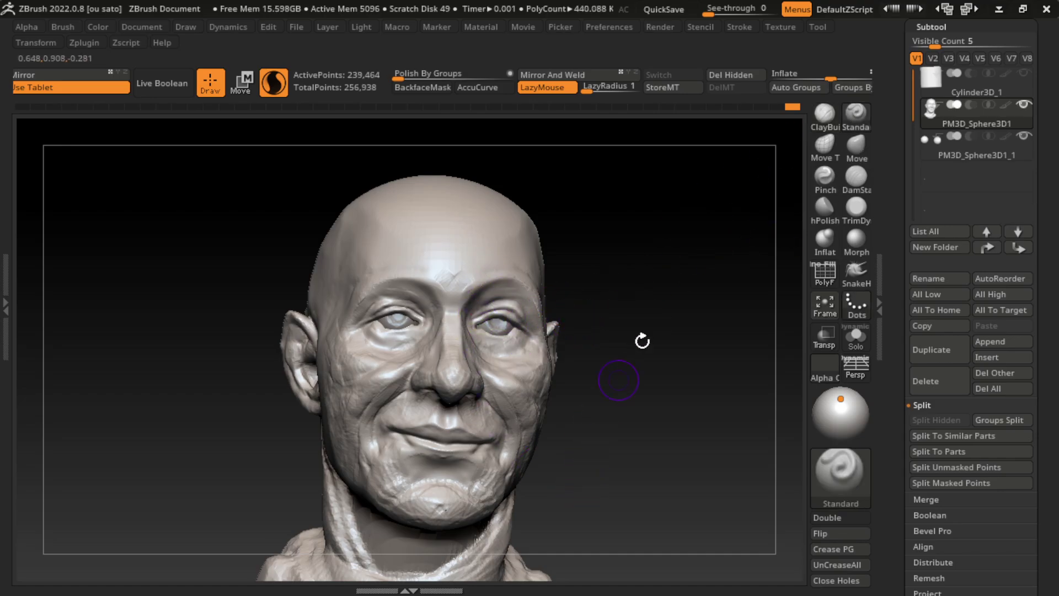
{"action": "left_click", "coordinate": [825, 113]}
{"action": "key", "text": "s"}
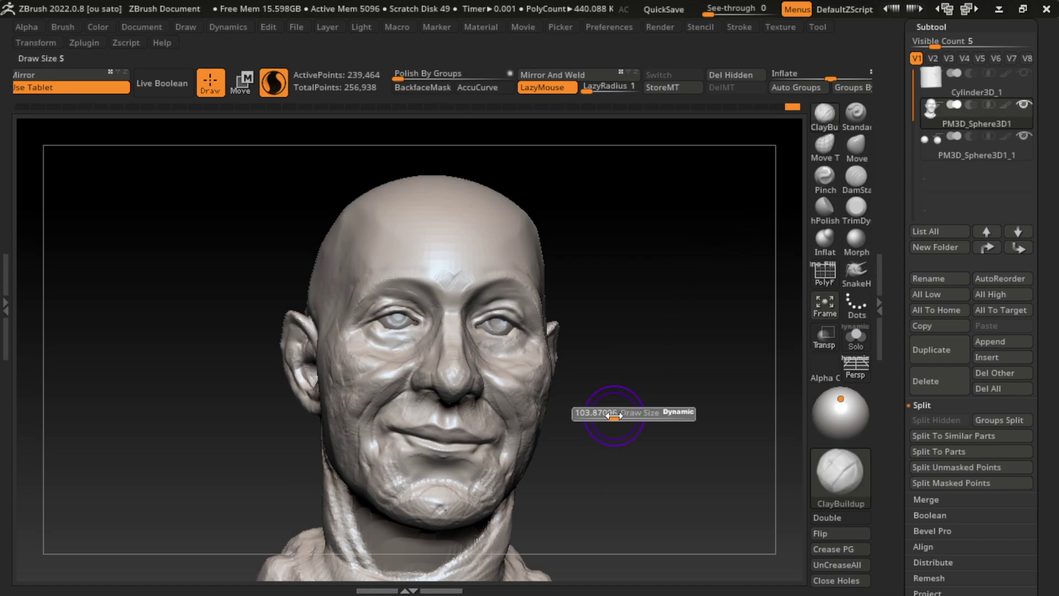
{"action": "key", "text": "b"}
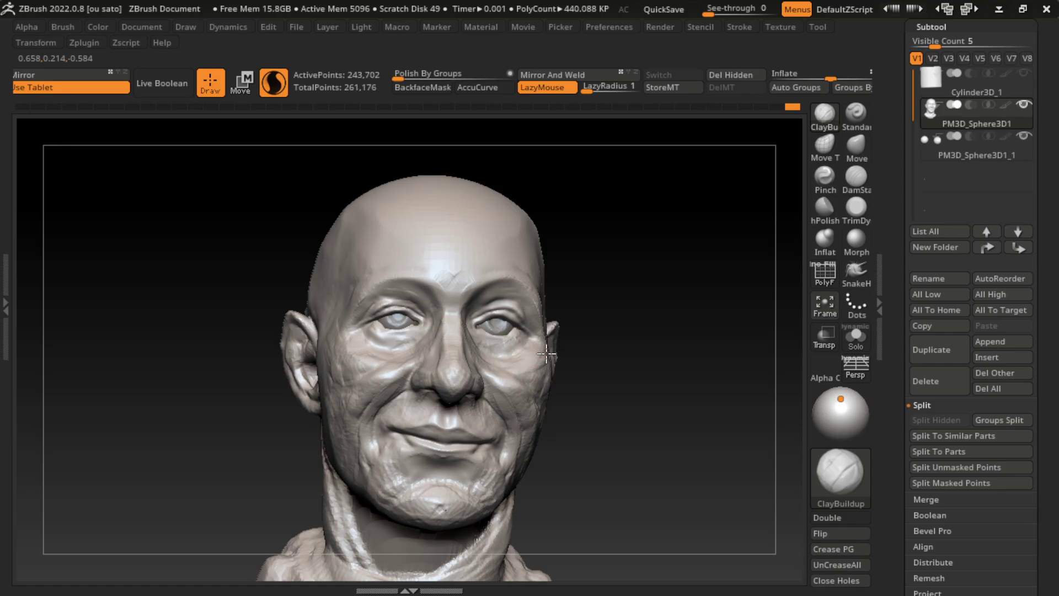
Step: Set Draw Size to 5 and refine the cheek with fine ClayBuildup strokes
{"action": "left_click_drag", "start_coordinate": [546, 354], "coordinate": [543, 395]}
{"action": "key", "text": "s"}
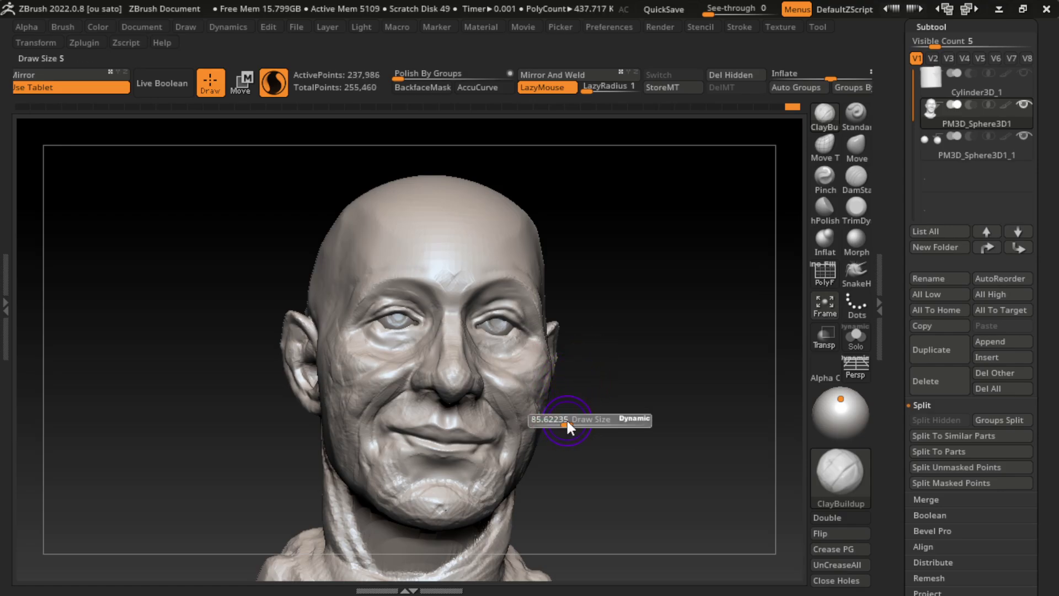
{"action": "left_click", "coordinate": [552, 417]}
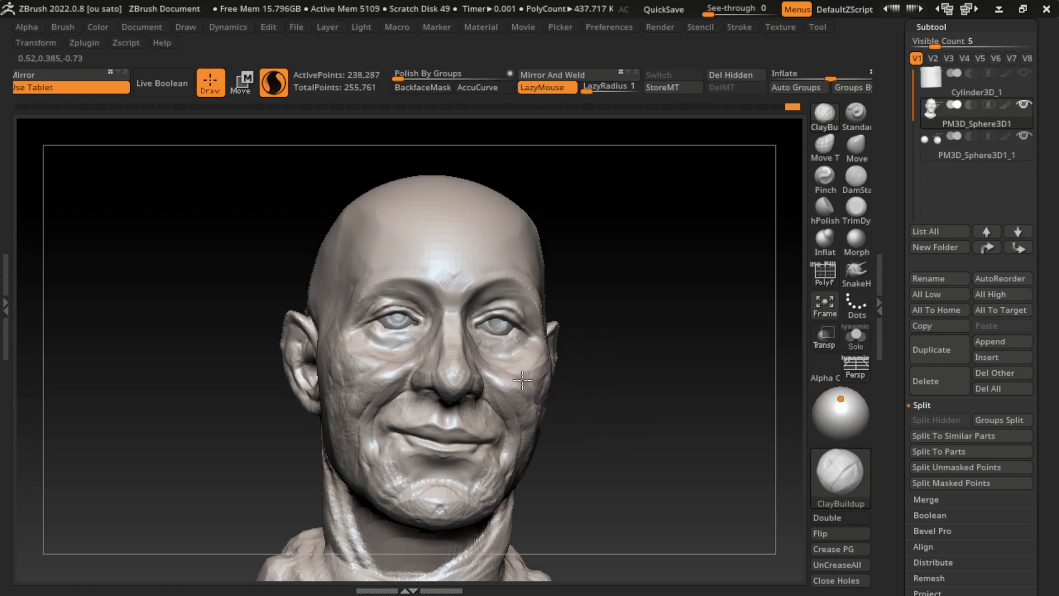
{"action": "mouse_move", "coordinate": [543, 392]}
{"action": "left_mouse_down"}
{"action": "mouse_move", "coordinate": [526, 397]}
{"action": "mouse_move", "coordinate": [517, 459]}
{"action": "left_mouse_up"}
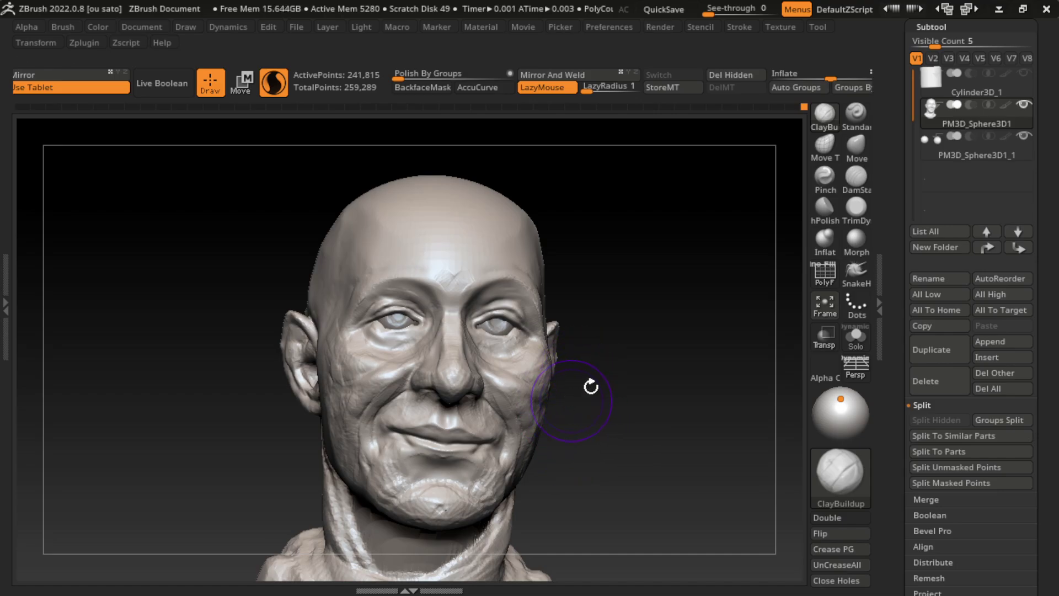
Step: Select TrimDynamic and rotate the head to face the other way
{"action": "key", "text": "b"}
{"action": "key", "text": "t"}
{"action": "key", "text": "d"}
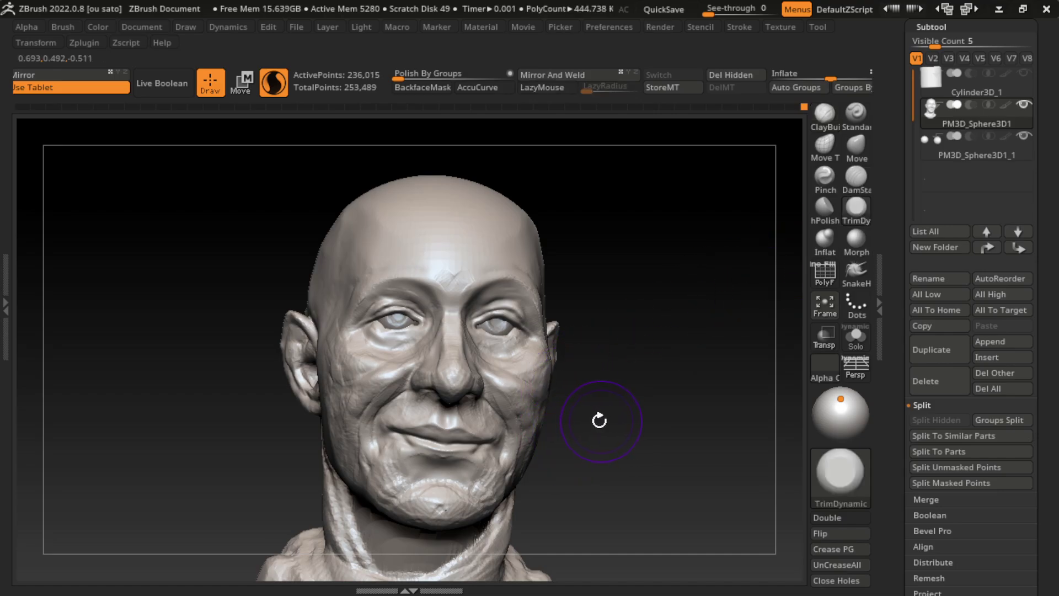
{"action": "left_click_drag", "start_coordinate": [599, 421], "coordinate": [555, 377]}
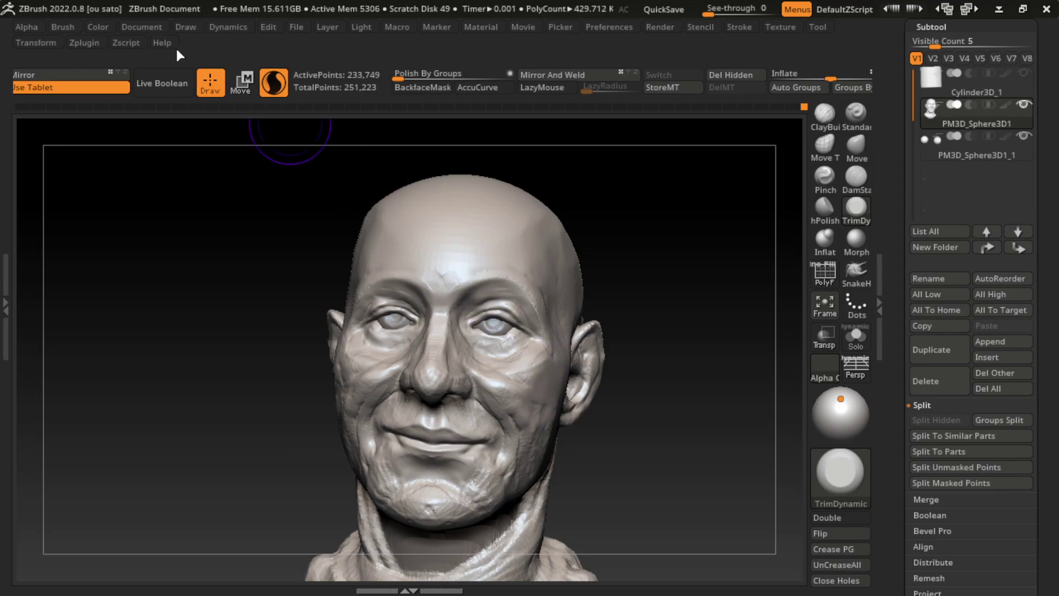
{"action": "left_click", "coordinate": [142, 26]}
{"action": "left_click", "coordinate": [162, 543]}
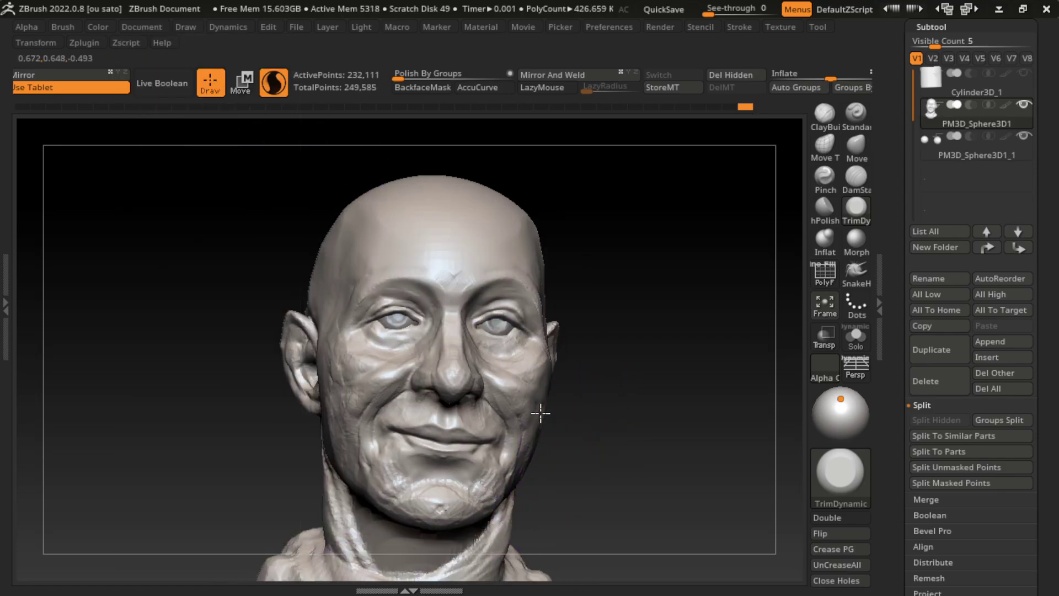
Step: With ClayBuildup, build up clay along the jaw toward the neck
{"action": "key", "text": "b"}
{"action": "key", "text": "c"}
{"action": "key", "text": "b"}
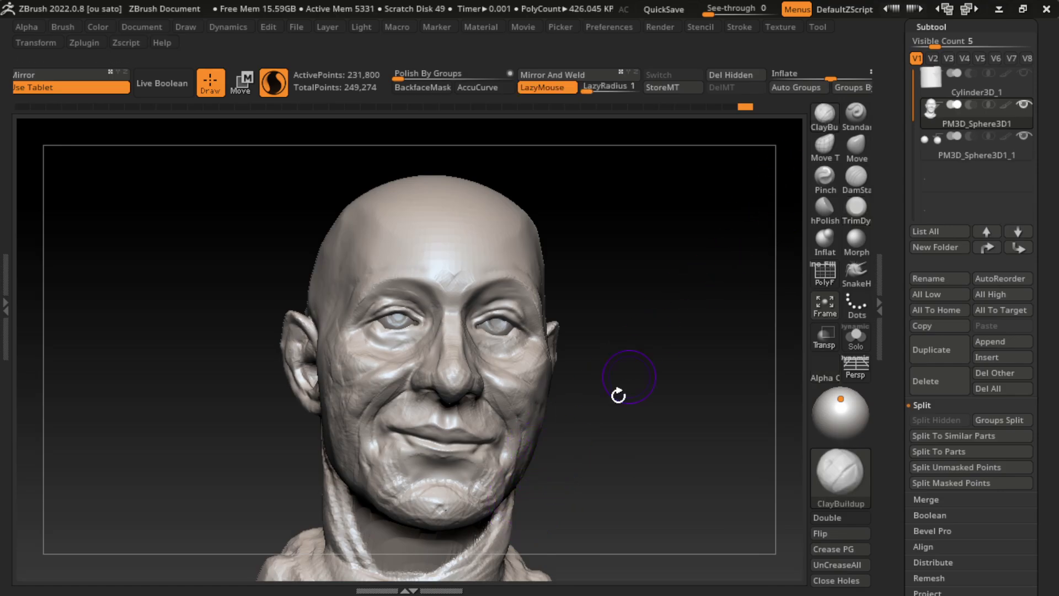
{"action": "key", "text": "s"}
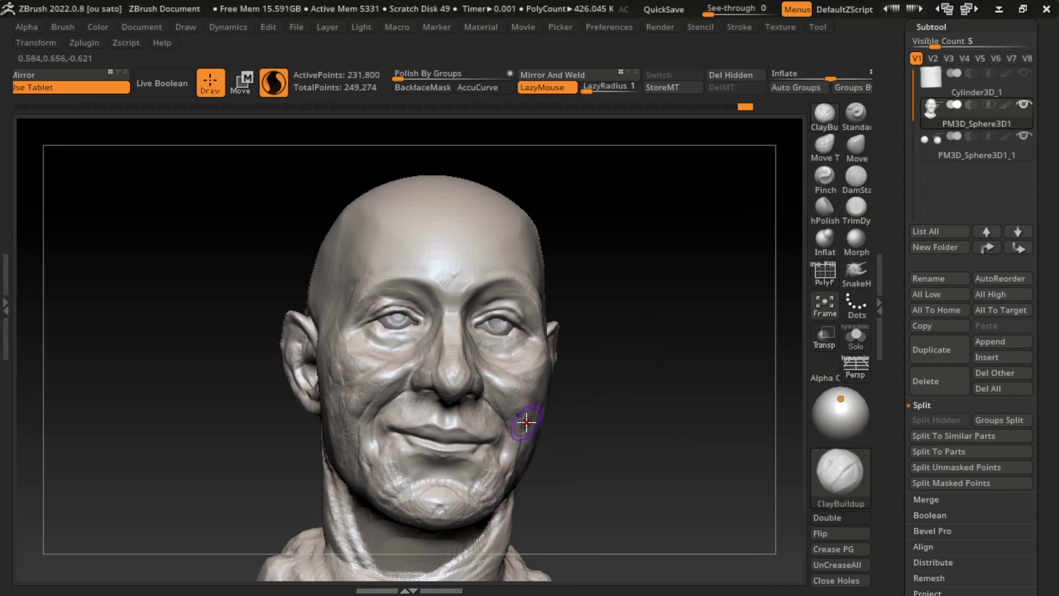
{"action": "mouse_move", "coordinate": [520, 471]}
{"action": "left_mouse_down"}
{"action": "mouse_move", "coordinate": [500, 548]}
{"action": "mouse_move", "coordinate": [515, 503]}
{"action": "left_mouse_up"}
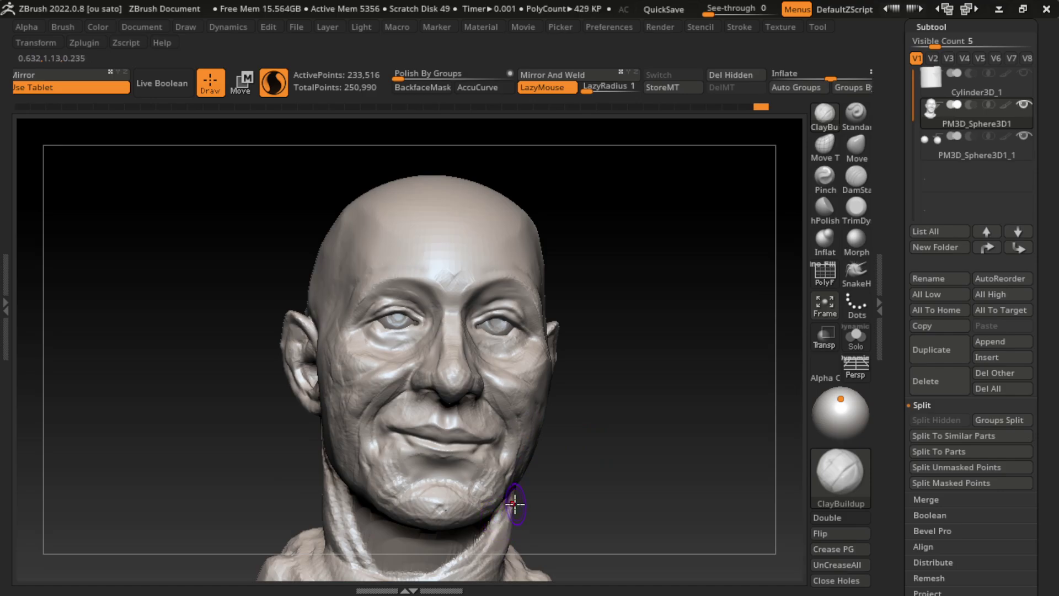
{"action": "left_click_drag", "start_coordinate": [551, 441], "coordinate": [554, 439]}
Step: Try Standard and DamStandard, undo those strokes, then build up both cheeks with ClayBuildup
{"action": "left_click", "coordinate": [856, 115]}
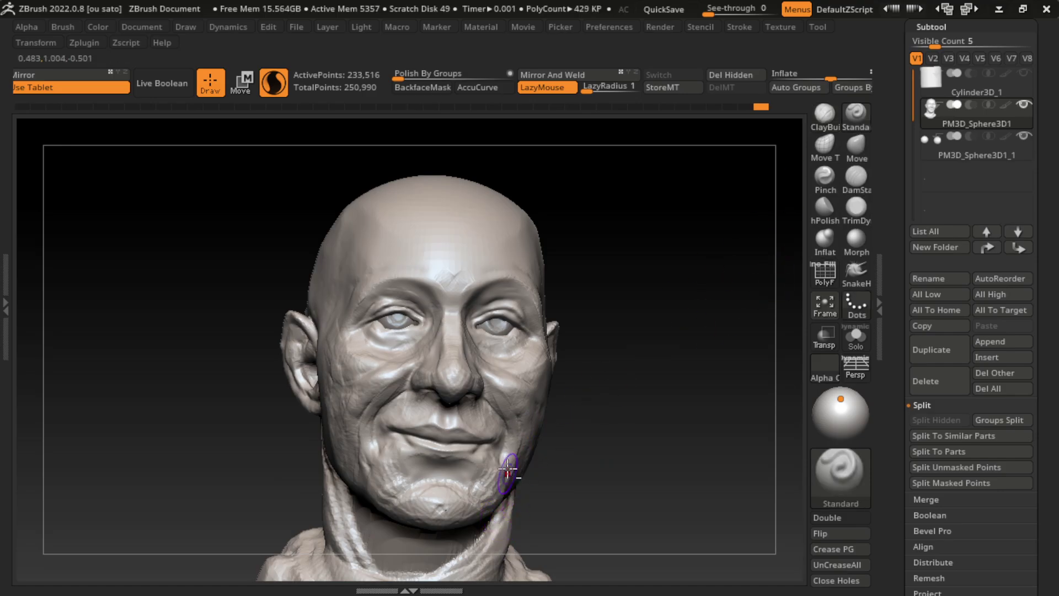
{"action": "left_click", "coordinate": [831, 113]}
{"action": "left_click", "coordinate": [856, 177]}
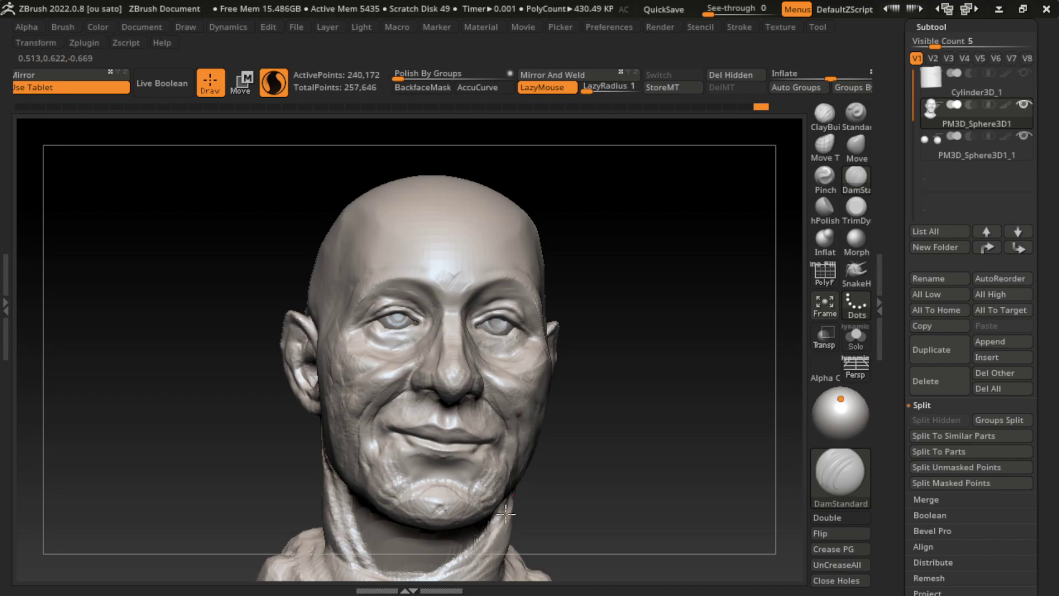
{"action": "key", "text": "ctrl+z"}
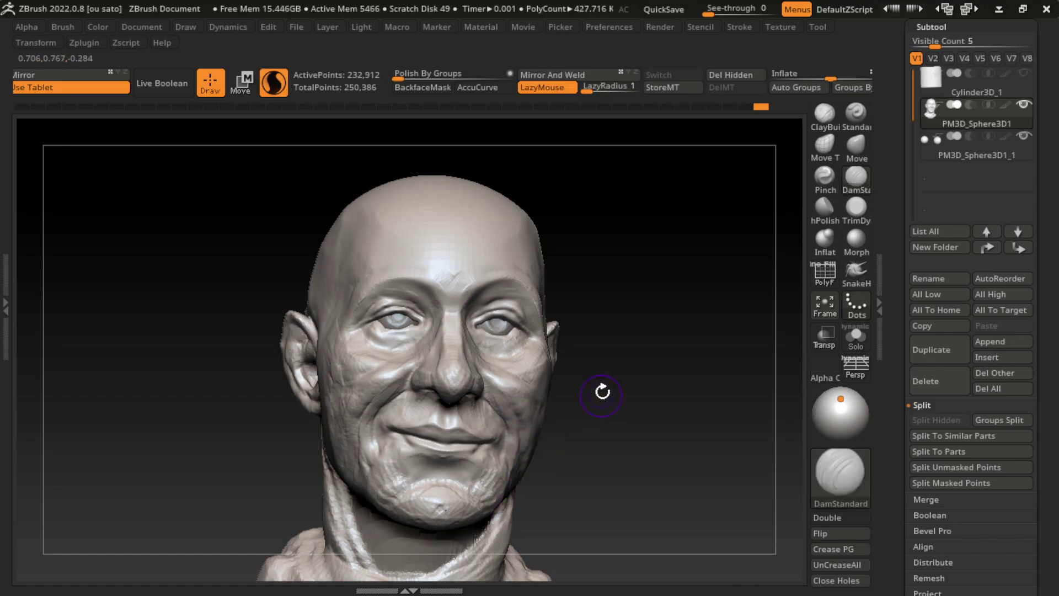
{"action": "left_click", "coordinate": [825, 113]}
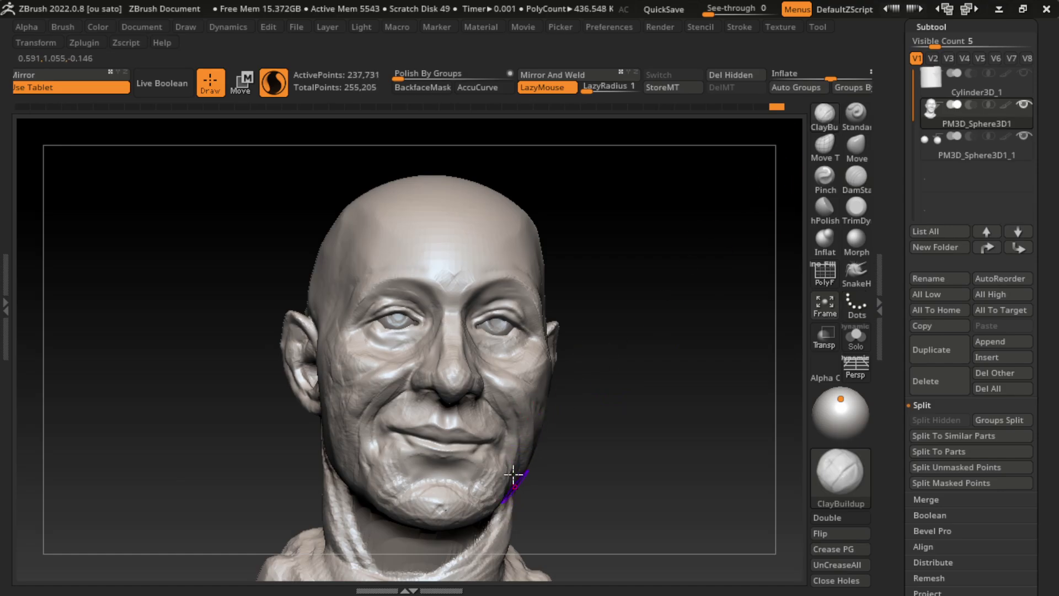
{"action": "key", "text": "ctrl+z"}
{"action": "left_click_drag", "start_coordinate": [487, 386], "coordinate": [499, 388]}
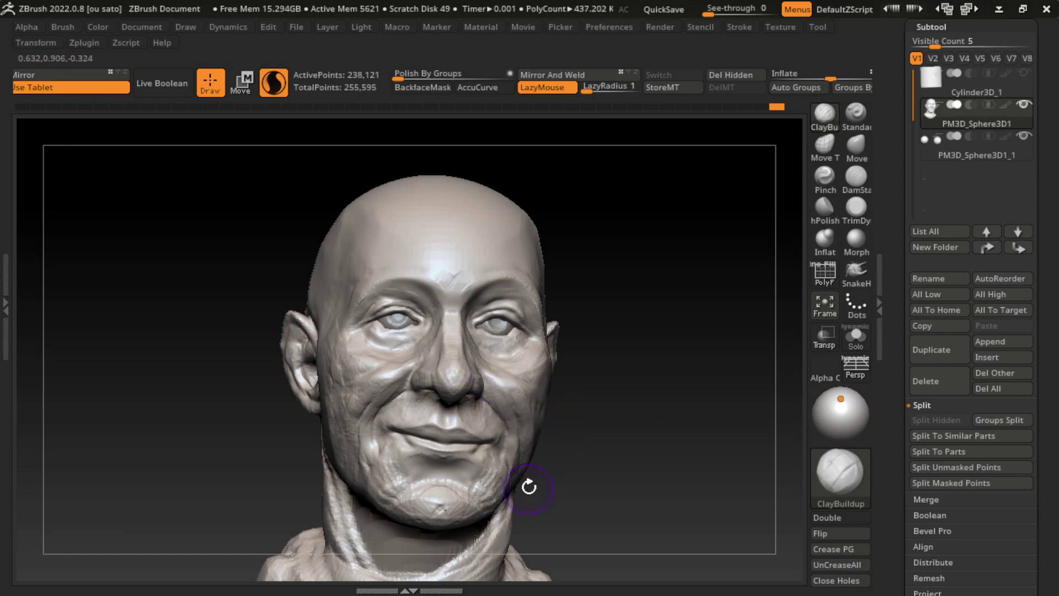
{"action": "mouse_move", "coordinate": [406, 421]}
{"action": "left_mouse_down"}
{"action": "mouse_move", "coordinate": [337, 439]}
{"action": "mouse_move", "coordinate": [380, 389]}
{"action": "left_mouse_up"}
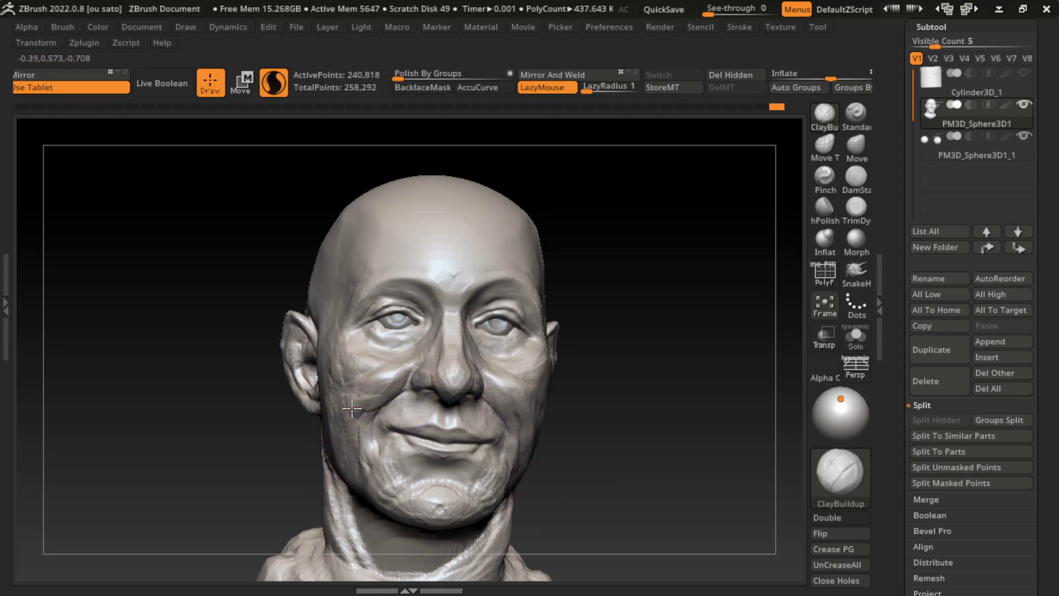
Step: Resculpt the left cheek, then carve crease lines into it with DamStandard
{"action": "right_click", "coordinate": [354, 407]}
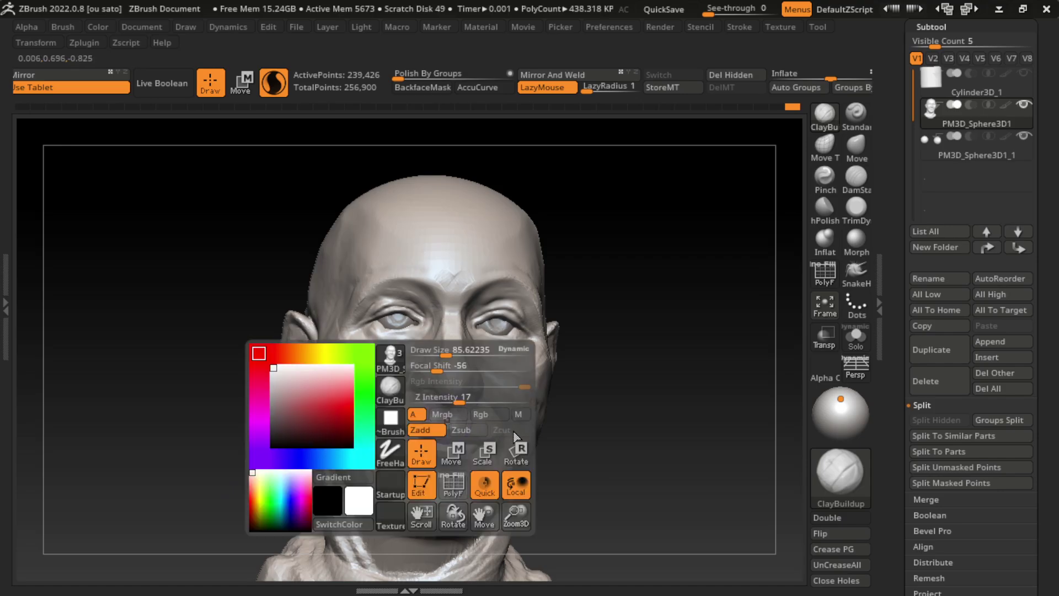
{"action": "mouse_move", "coordinate": [355, 387]}
{"action": "left_mouse_down"}
{"action": "mouse_move", "coordinate": [389, 370]}
{"action": "mouse_move", "coordinate": [381, 385]}
{"action": "mouse_move", "coordinate": [407, 388]}
{"action": "mouse_move", "coordinate": [363, 357]}
{"action": "left_mouse_up"}
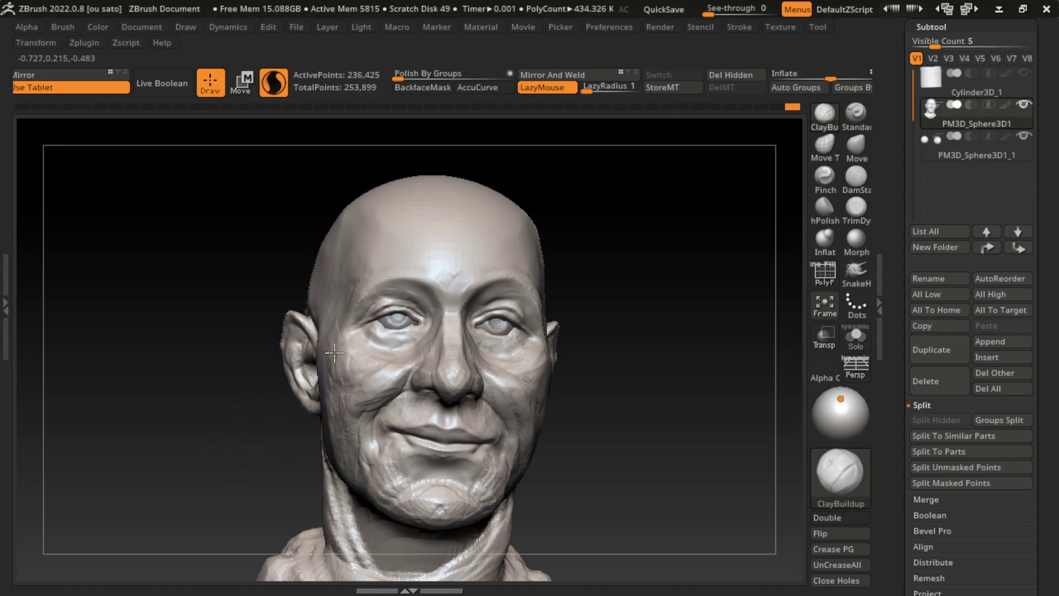
{"action": "mouse_move", "coordinate": [329, 375]}
{"action": "left_mouse_down", "text": "shift"}
{"action": "mouse_move", "coordinate": [328, 335]}
{"action": "mouse_move", "coordinate": [359, 450]}
{"action": "left_mouse_up", "text": "shift"}
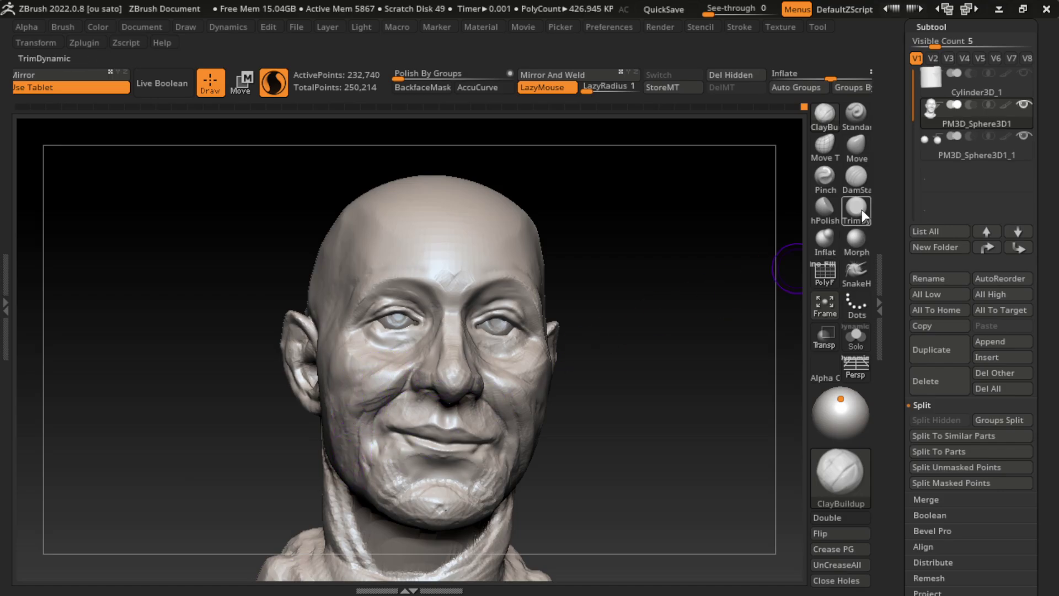
{"action": "left_click", "coordinate": [856, 176]}
{"action": "left_click_drag", "start_coordinate": [386, 408], "coordinate": [337, 364]}
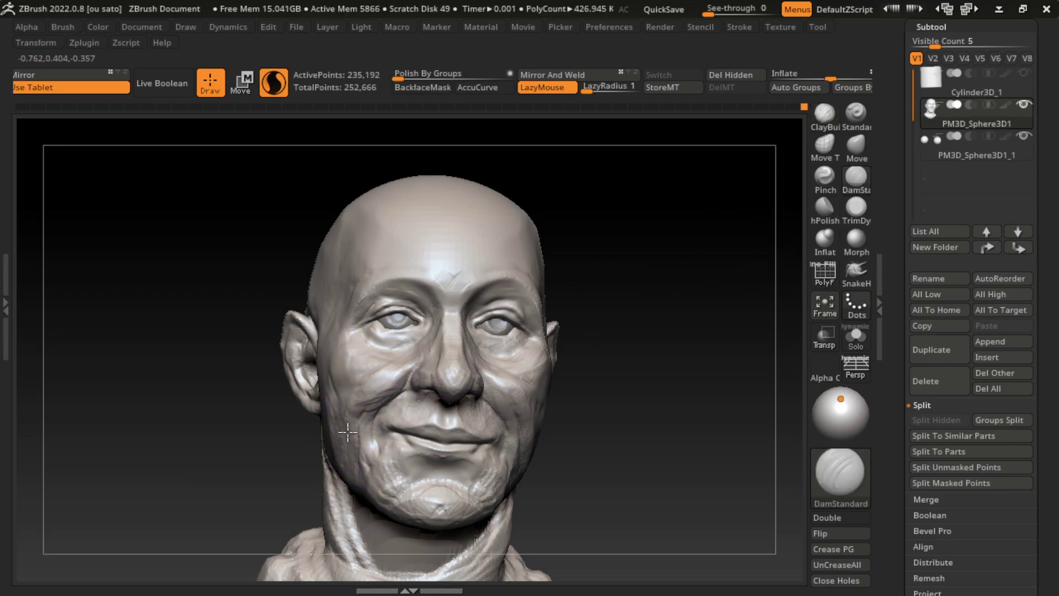
{"action": "left_click_drag", "start_coordinate": [348, 432], "coordinate": [310, 415]}
Step: Undo the unwanted cheek creases back to an earlier state
{"action": "key", "text": "ctrl+z"}
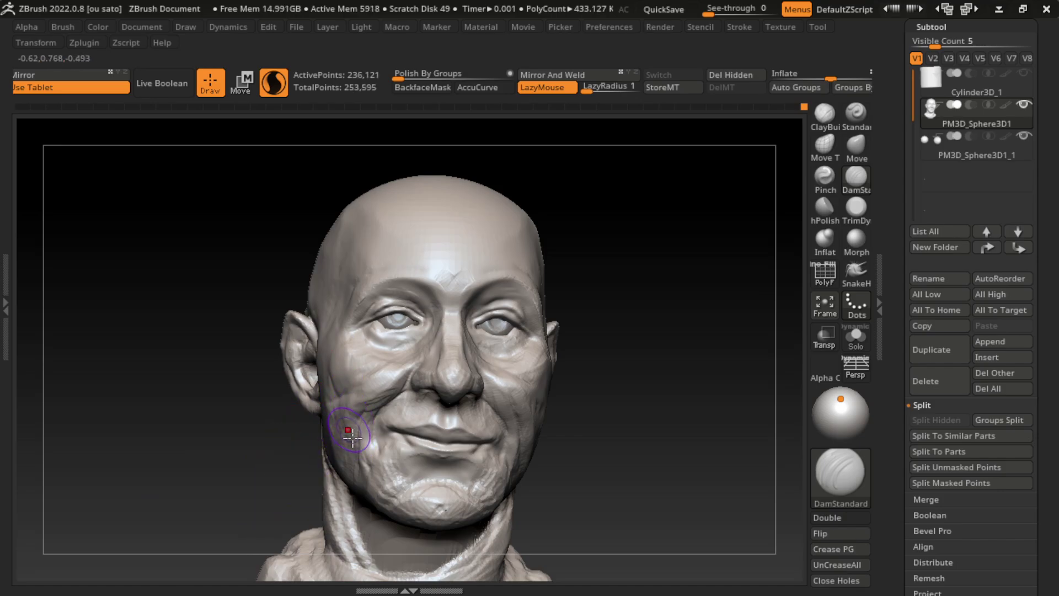
{"action": "key", "text": "ctrl+z"}
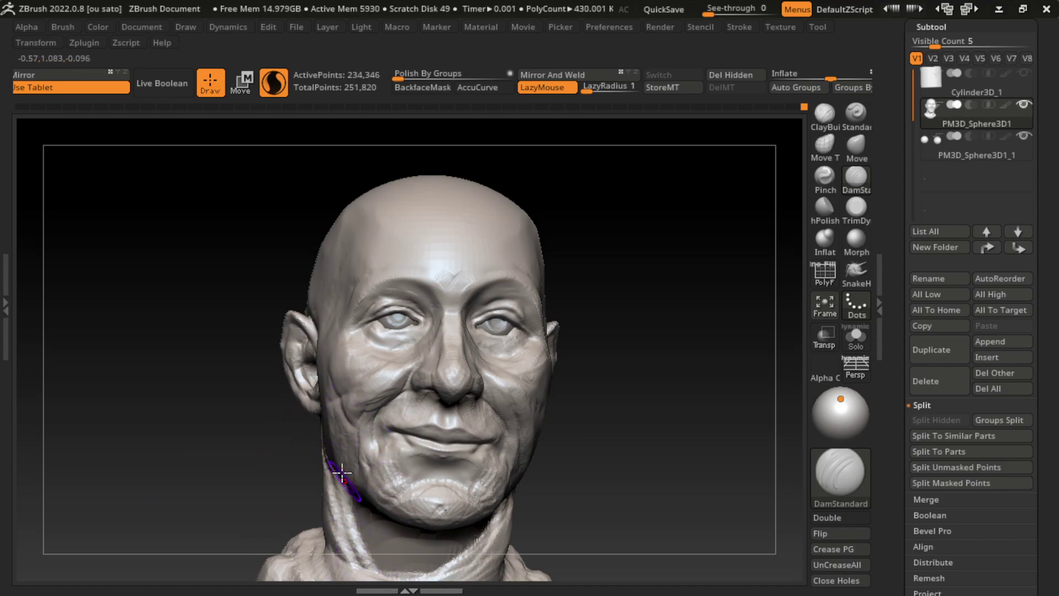
{"action": "key", "text": "ctrl+z"}
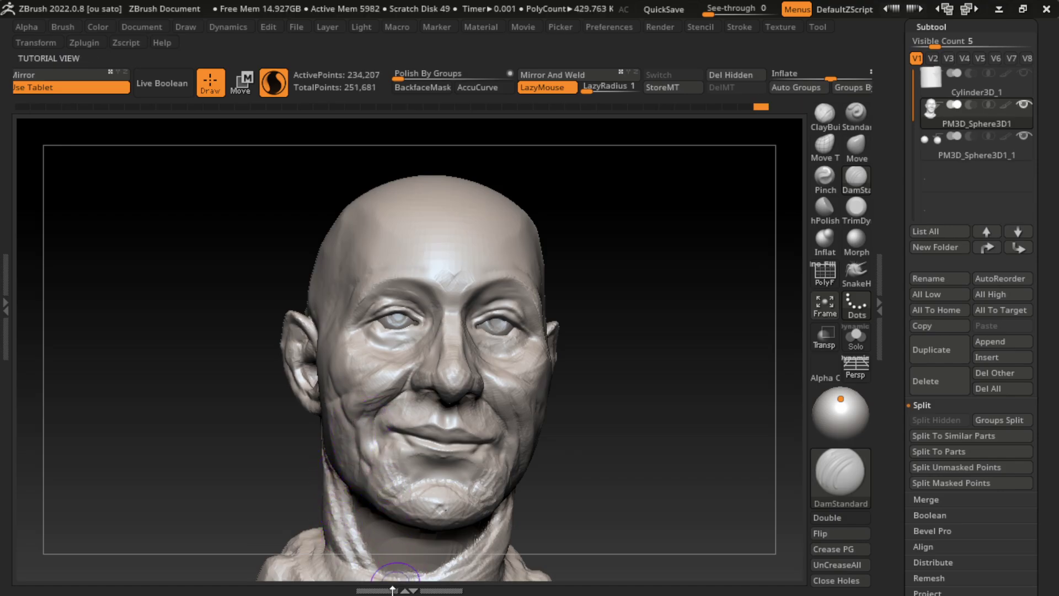
{"action": "mouse_move", "coordinate": [355, 423]}
{"action": "left_mouse_down"}
{"action": "mouse_move", "coordinate": [377, 413]}
{"action": "mouse_move", "coordinate": [352, 414]}
{"action": "mouse_move", "coordinate": [379, 387]}
{"action": "mouse_move", "coordinate": [341, 422]}
{"action": "left_mouse_up"}
Step: Carve a crease along the left jaw with DamStandard and build it up with ClayBuildup
{"action": "left_click", "coordinate": [828, 114]}
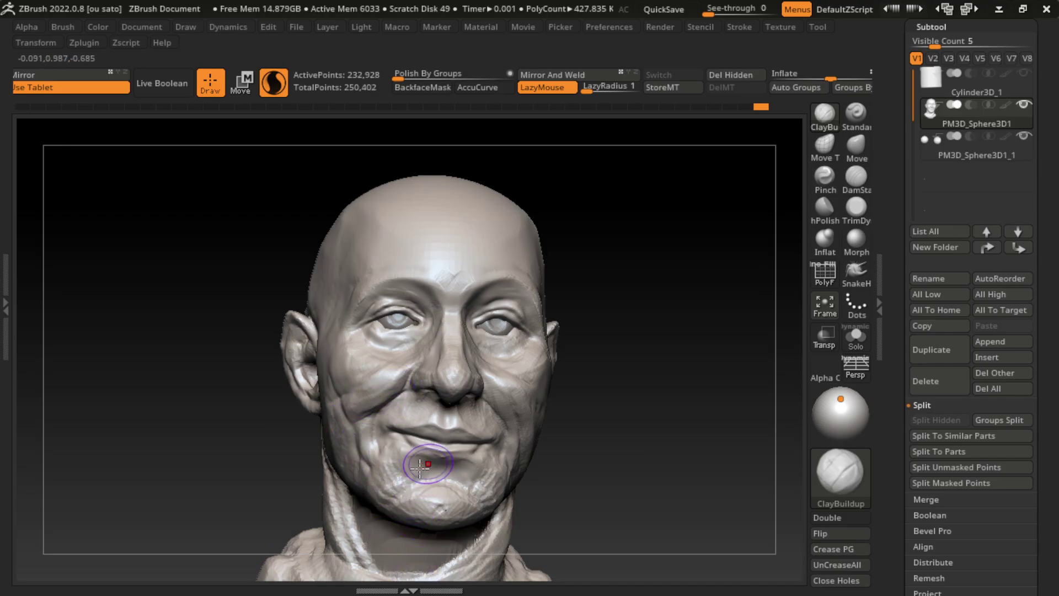
{"action": "left_click", "coordinate": [856, 177]}
{"action": "left_click_drag", "start_coordinate": [353, 473], "coordinate": [359, 448]}
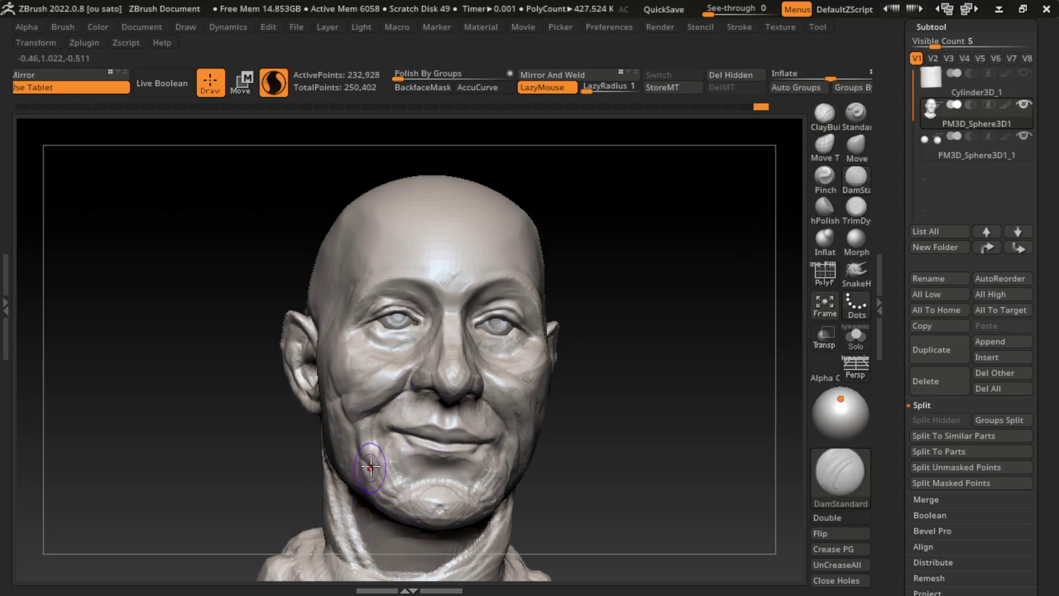
{"action": "left_click", "coordinate": [825, 113]}
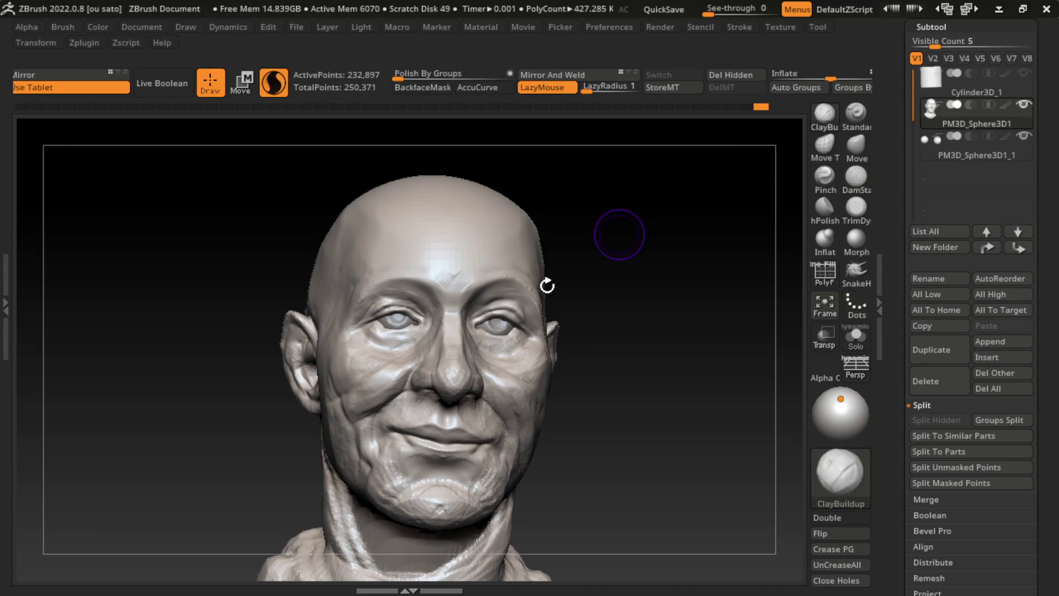
{"action": "mouse_move", "coordinate": [350, 489]}
{"action": "left_mouse_down"}
{"action": "mouse_move", "coordinate": [354, 461]}
{"action": "mouse_move", "coordinate": [336, 411]}
{"action": "left_mouse_up"}
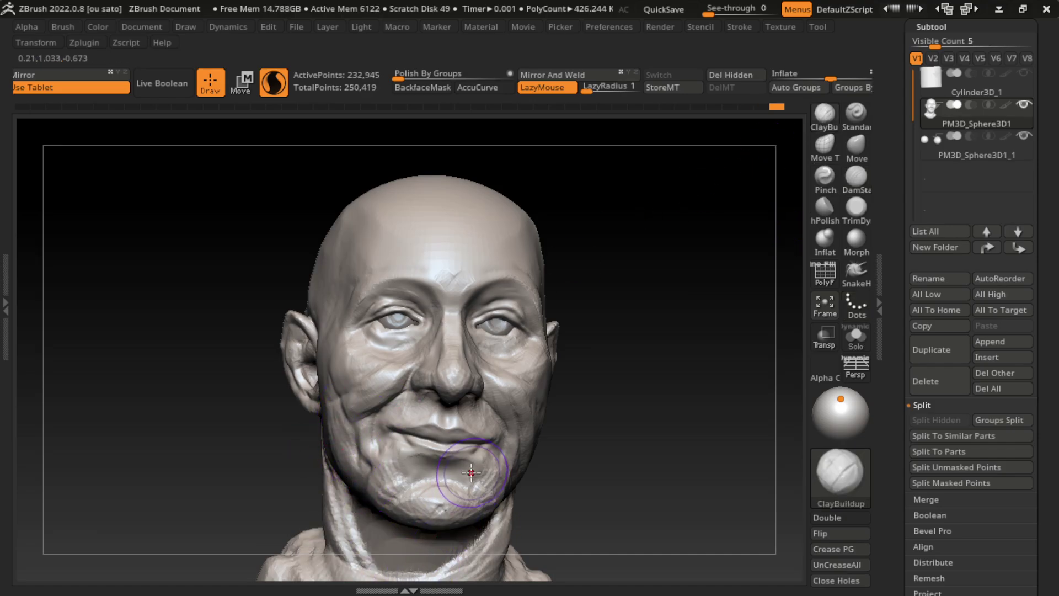
Step: Reshape the chin, mouth corner and upper neck with ClayBuildup strokes
{"action": "mouse_move", "coordinate": [474, 494]}
{"action": "left_mouse_down"}
{"action": "mouse_move", "coordinate": [397, 488]}
{"action": "mouse_move", "coordinate": [386, 511]}
{"action": "mouse_move", "coordinate": [451, 484]}
{"action": "mouse_move", "coordinate": [430, 460]}
{"action": "mouse_move", "coordinate": [474, 474]}
{"action": "mouse_move", "coordinate": [425, 470]}
{"action": "left_mouse_up"}
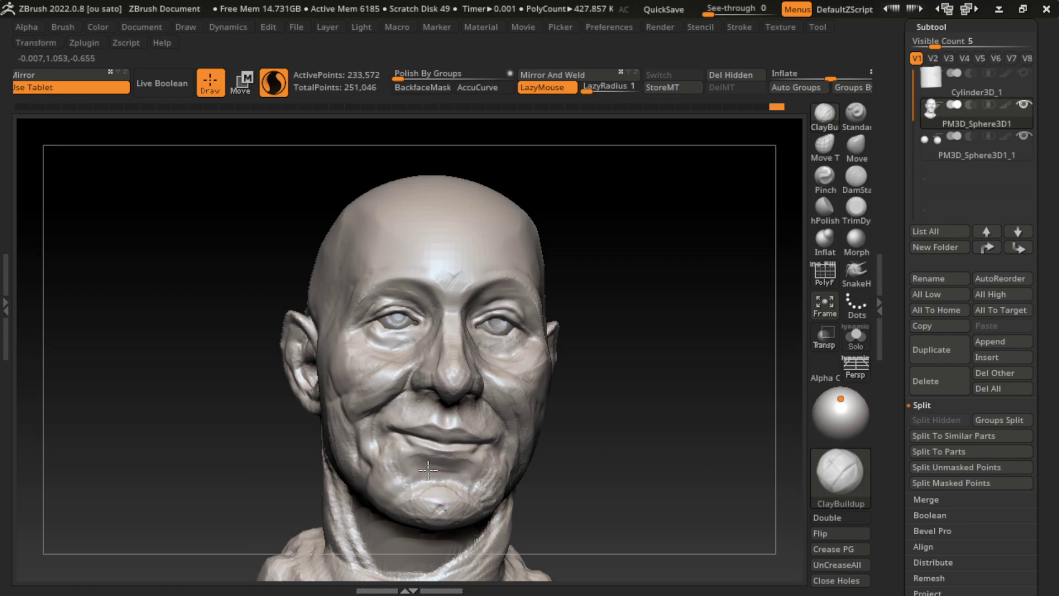
{"action": "mouse_move", "coordinate": [498, 444]}
{"action": "left_mouse_down"}
{"action": "mouse_move", "coordinate": [457, 474]}
{"action": "mouse_move", "coordinate": [480, 457]}
{"action": "mouse_move", "coordinate": [474, 488]}
{"action": "mouse_move", "coordinate": [485, 503]}
{"action": "left_mouse_up"}
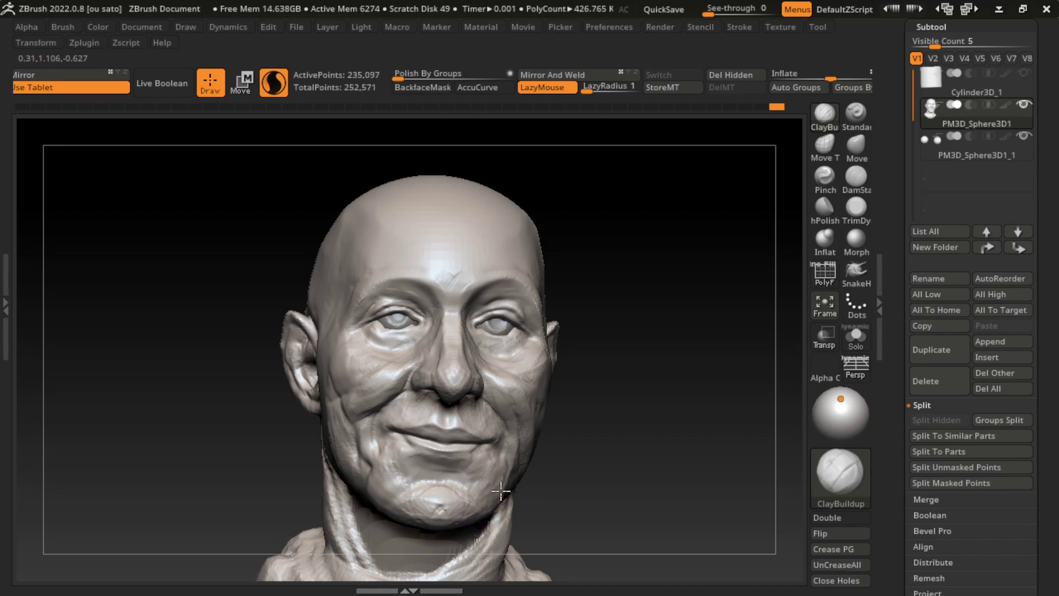
{"action": "mouse_move", "coordinate": [416, 560]}
{"action": "left_mouse_down"}
{"action": "mouse_move", "coordinate": [390, 489]}
{"action": "mouse_move", "coordinate": [378, 504]}
{"action": "left_mouse_up"}
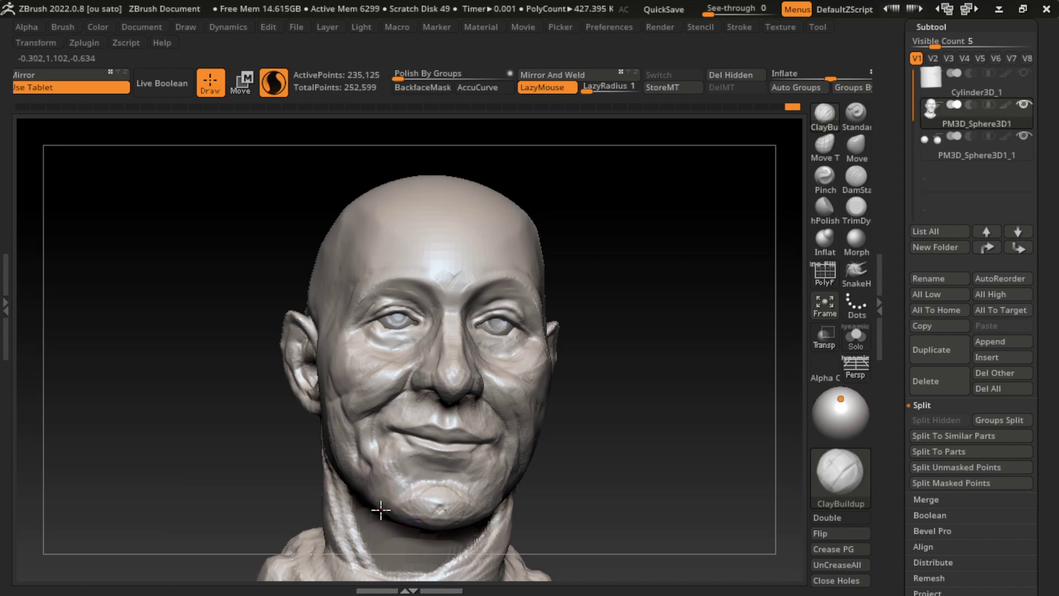
Step: Re-sculpt the jaw, chin and neck fold below the chin, orbiting between strokes
{"action": "mouse_move", "coordinate": [381, 513]}
{"action": "left_mouse_down"}
{"action": "mouse_move", "coordinate": [413, 503]}
{"action": "mouse_move", "coordinate": [395, 527]}
{"action": "left_mouse_up"}
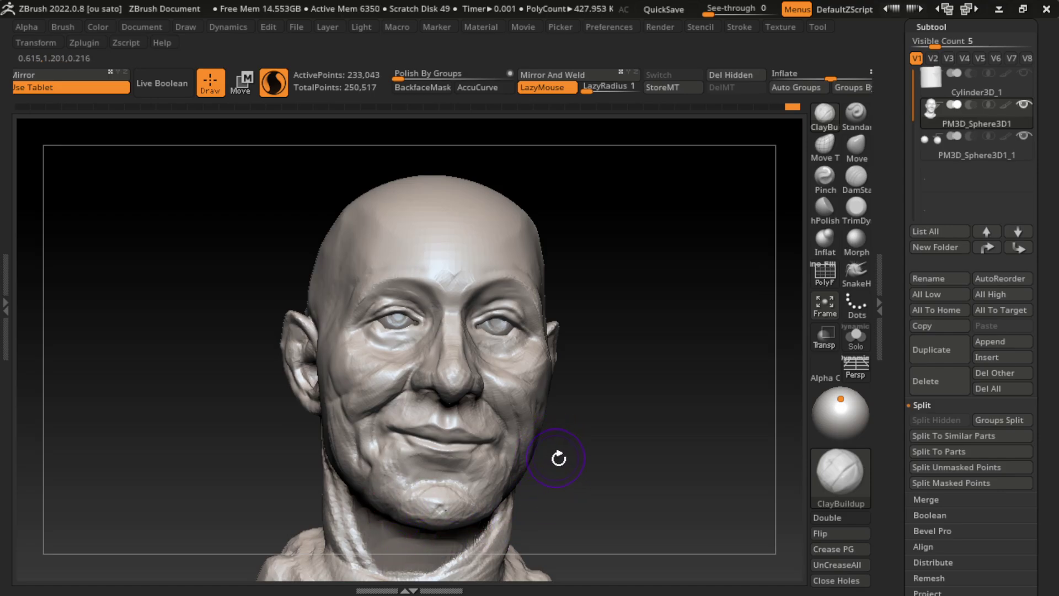
{"action": "mouse_move", "coordinate": [568, 473]}
{"action": "left_mouse_down"}
{"action": "mouse_move", "coordinate": [612, 462]}
{"action": "mouse_move", "coordinate": [359, 497]}
{"action": "left_mouse_up"}
{"action": "mouse_move", "coordinate": [387, 529]}
{"action": "left_mouse_down"}
{"action": "mouse_move", "coordinate": [342, 507]}
{"action": "mouse_move", "coordinate": [403, 524]}
{"action": "mouse_move", "coordinate": [335, 512]}
{"action": "mouse_move", "coordinate": [353, 543]}
{"action": "mouse_move", "coordinate": [380, 546]}
{"action": "left_mouse_up"}
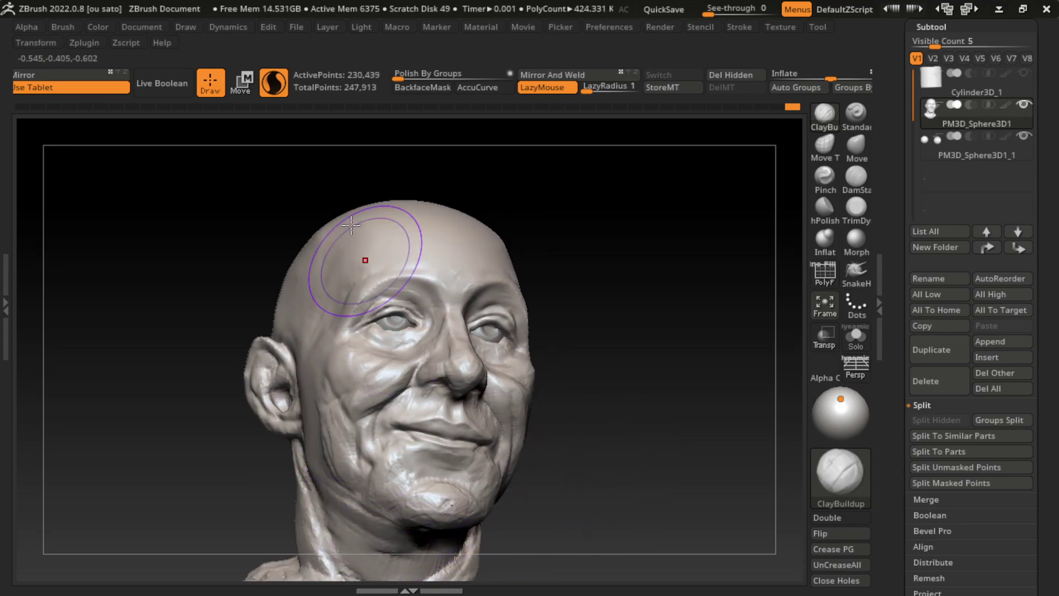
{"action": "left_click", "coordinate": [154, 25]}
{"action": "mouse_move", "coordinate": [598, 440]}
{"action": "left_mouse_down"}
{"action": "mouse_move", "coordinate": [378, 505]}
{"action": "mouse_move", "coordinate": [354, 485]}
{"action": "mouse_move", "coordinate": [366, 531]}
{"action": "mouse_move", "coordinate": [355, 473]}
{"action": "mouse_move", "coordinate": [343, 496]}
{"action": "left_mouse_up"}
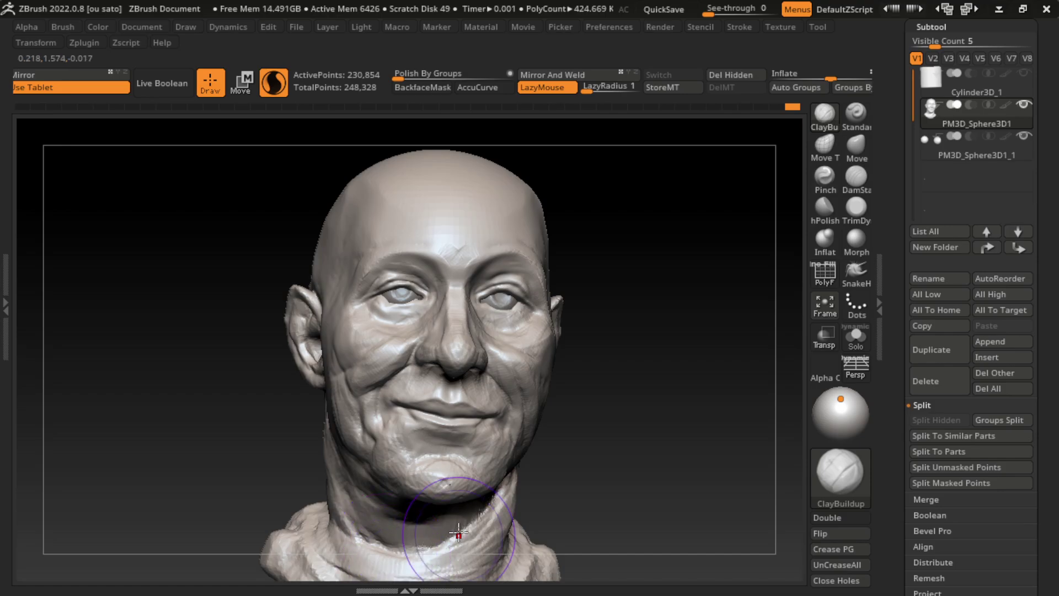
{"action": "left_click_drag", "start_coordinate": [401, 543], "coordinate": [464, 557]}
{"action": "mouse_move", "coordinate": [592, 465]}
{"action": "left_mouse_down"}
{"action": "mouse_move", "coordinate": [551, 475]}
{"action": "mouse_move", "coordinate": [449, 546]}
{"action": "left_mouse_up"}
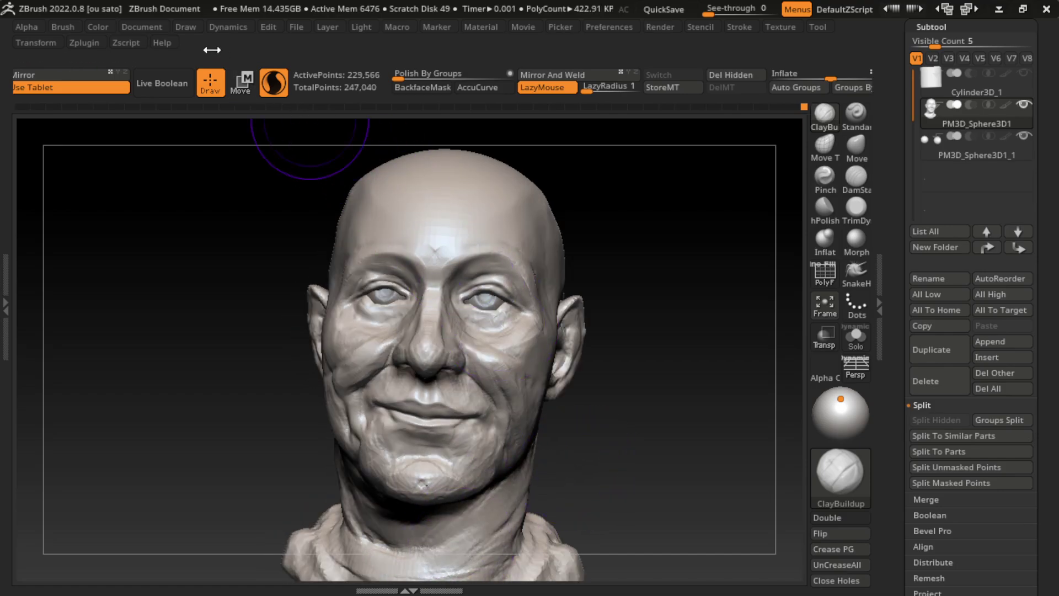
Step: Snap the head back to the front view and zoom in on the face
{"action": "left_click", "coordinate": [185, 26]}
{"action": "left_click", "coordinate": [160, 43]}
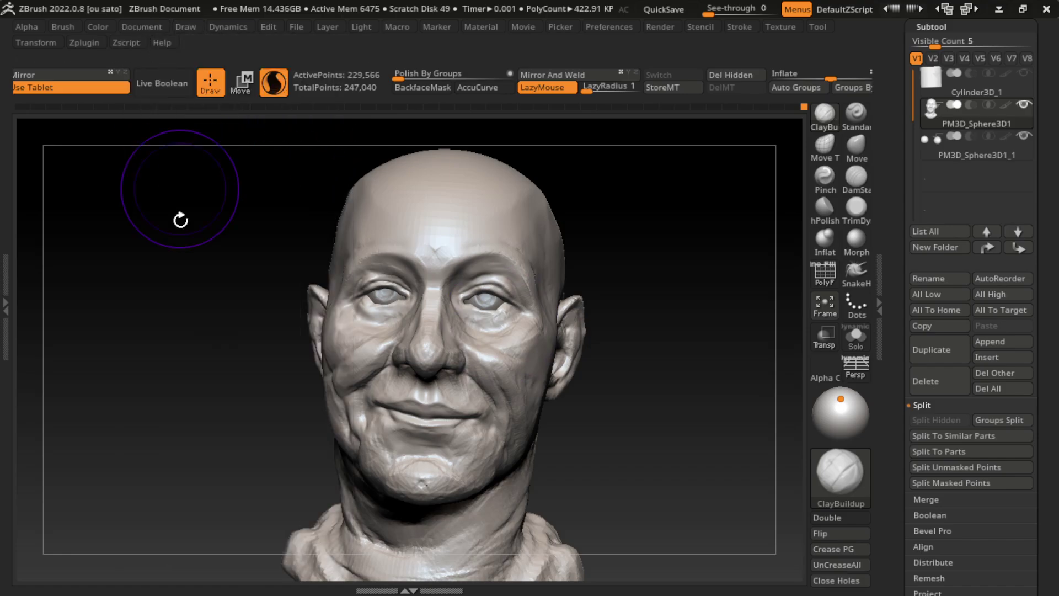
{"action": "left_click", "coordinate": [142, 27]}
{"action": "left_click", "coordinate": [160, 542]}
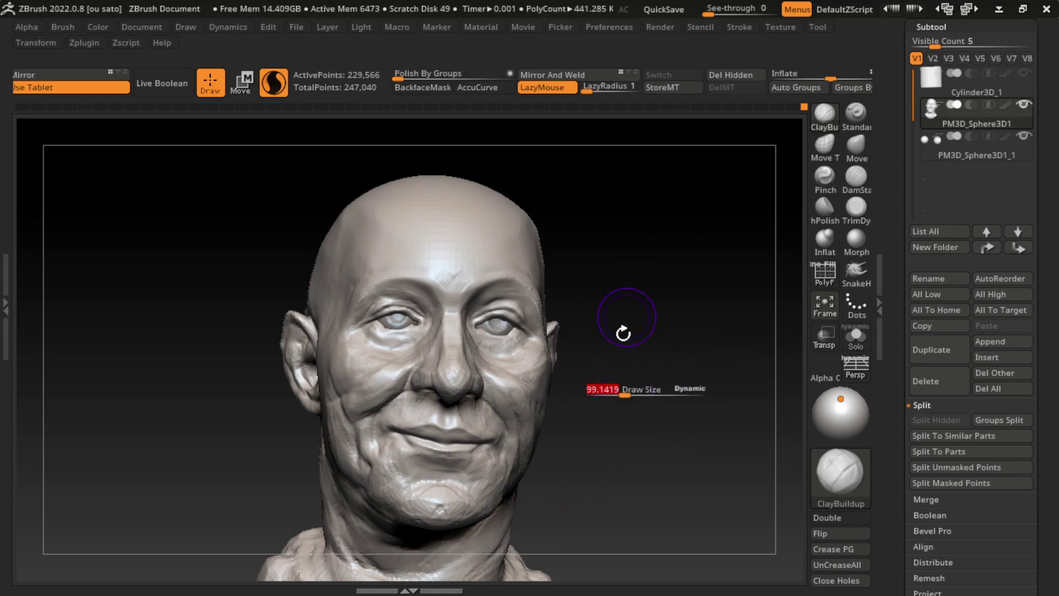
{"action": "left_click_drag", "start_coordinate": [652, 346], "coordinate": [650, 315]}
Step: Select the eyeball subtool, mask the left eye, and place the Transpose gizmo on the right eye
{"action": "left_click", "coordinate": [538, 259], "text": "alt"}
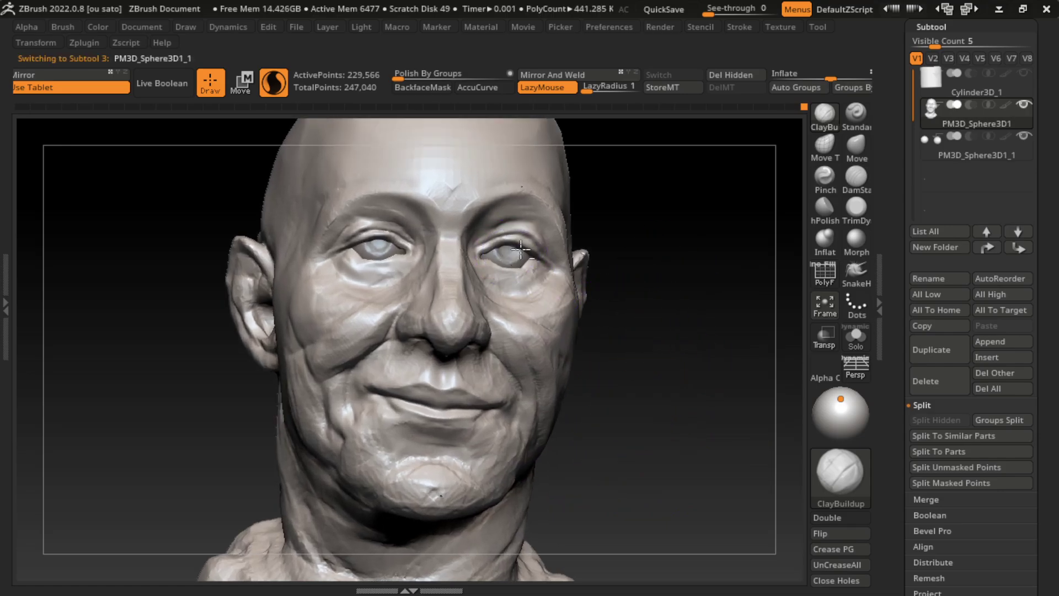
{"action": "left_click_drag", "start_coordinate": [166, 171], "coordinate": [436, 338], "text": "ctrl"}
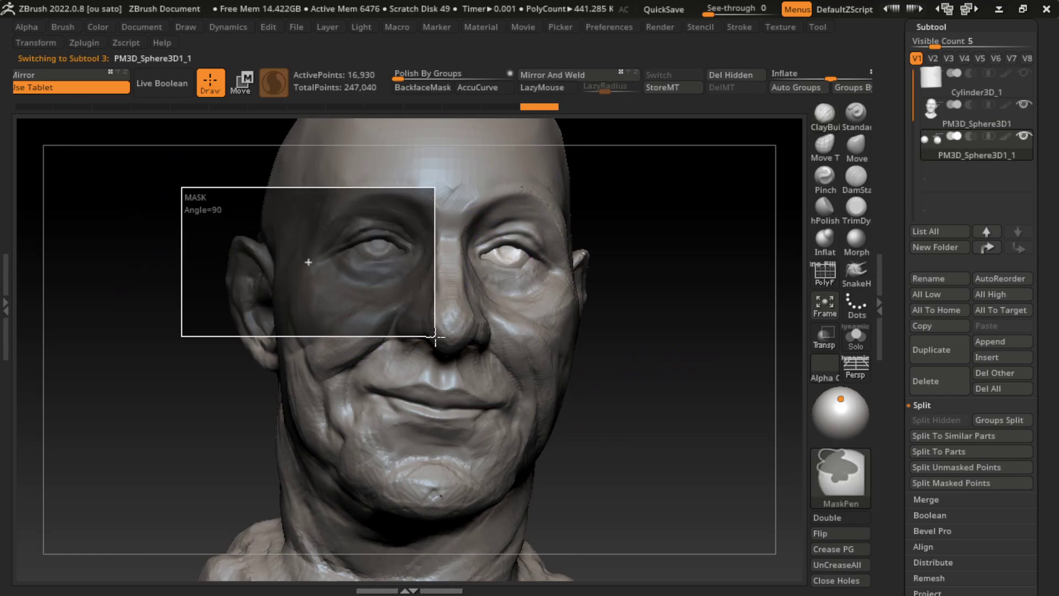
{"action": "key", "text": "w"}
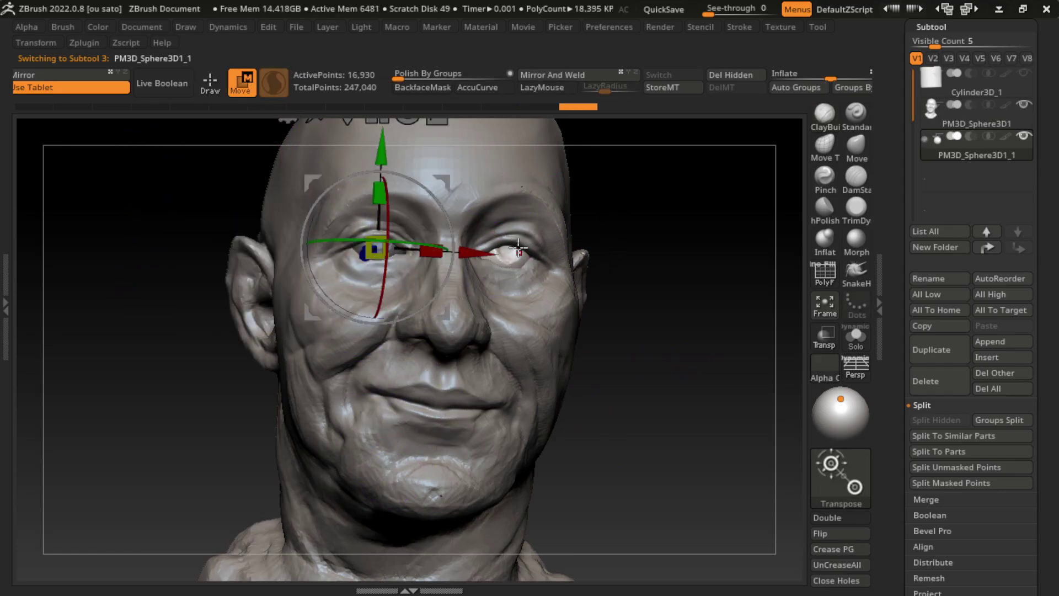
{"action": "left_click_drag", "start_coordinate": [630, 194], "coordinate": [623, 275]}
{"action": "left_click", "coordinate": [486, 315]}
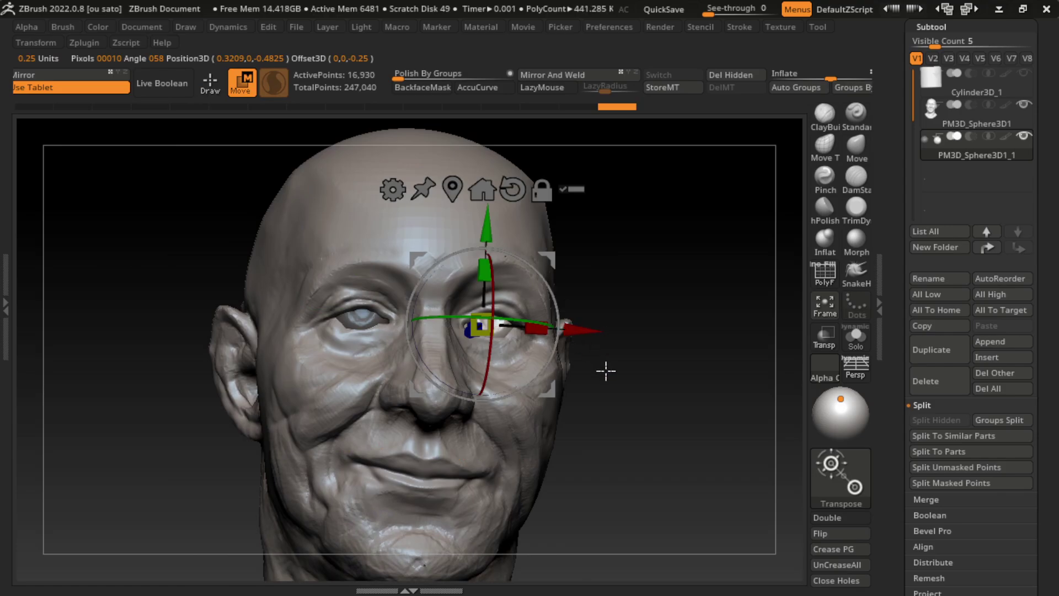
Step: Rotate the right eyeball to adjust its gaze, then return to the front view
{"action": "left_click_drag", "start_coordinate": [606, 372], "coordinate": [446, 374]}
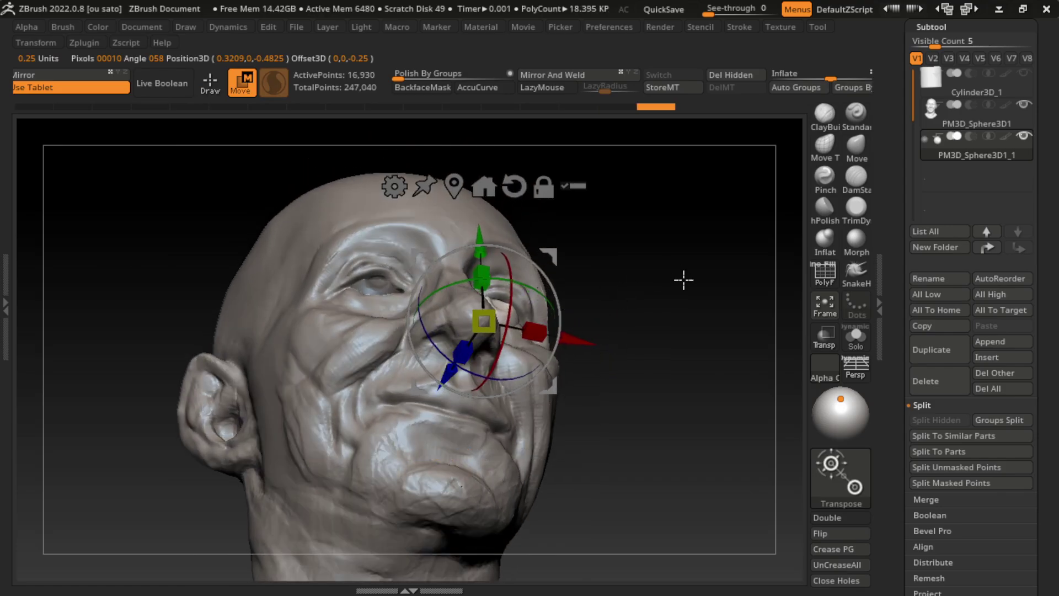
{"action": "left_click_drag", "start_coordinate": [684, 279], "coordinate": [685, 335], "text": "shift"}
{"action": "mouse_move", "coordinate": [616, 365]}
{"action": "left_mouse_down"}
{"action": "mouse_move", "coordinate": [629, 317]}
{"action": "mouse_move", "coordinate": [593, 315]}
{"action": "left_mouse_up"}
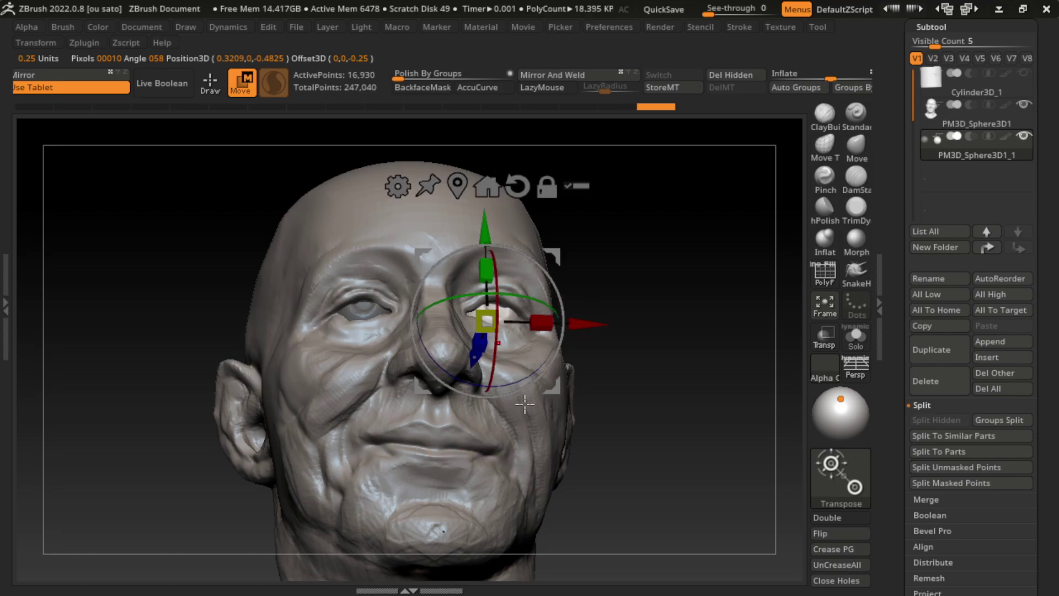
{"action": "left_click_drag", "start_coordinate": [529, 293], "coordinate": [523, 271]}
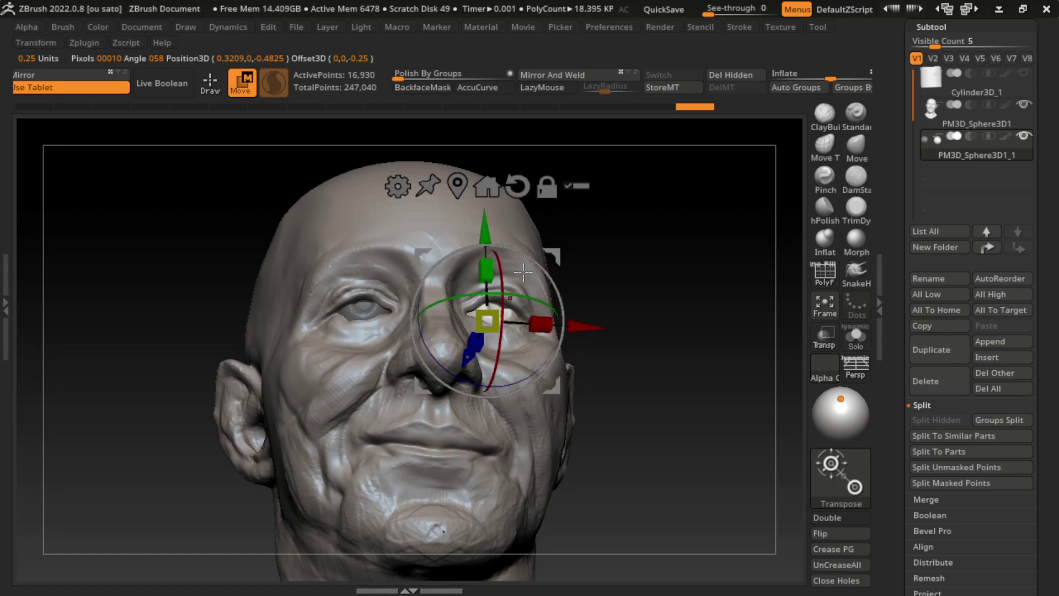
{"action": "left_click", "coordinate": [136, 30]}
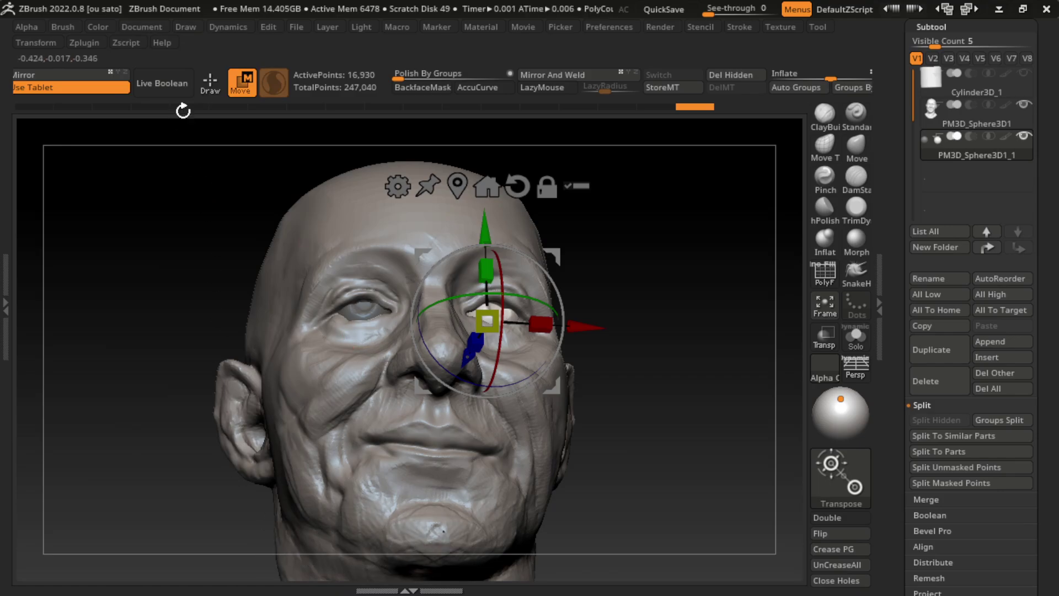
{"action": "left_click", "coordinate": [142, 27]}
{"action": "left_click", "coordinate": [166, 540]}
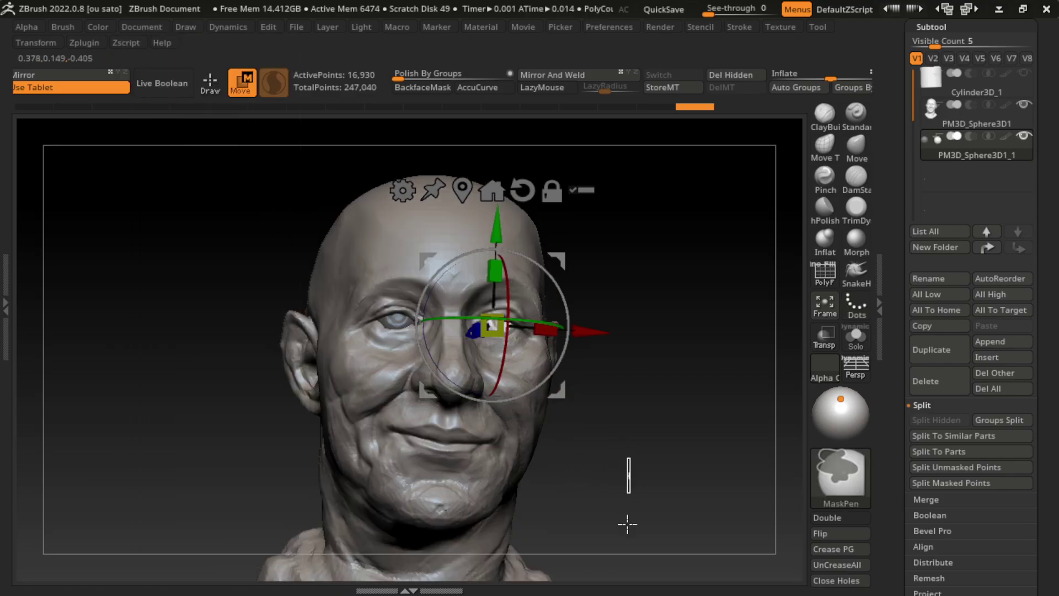
Step: Slide the eyeball sideways along X in its socket with the move gizmo
{"action": "key", "text": "q"}
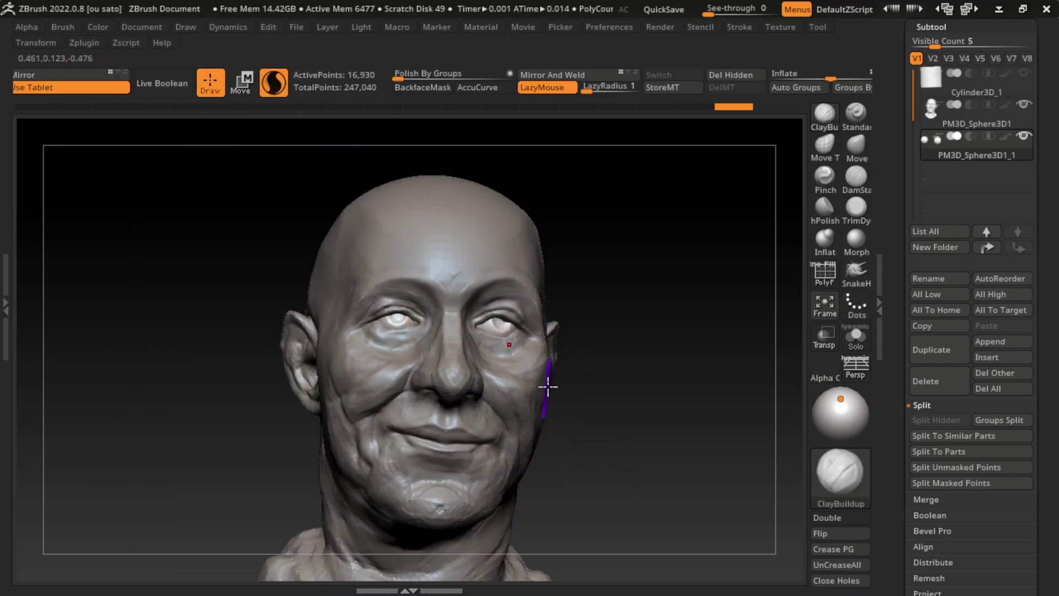
{"action": "key", "text": "w"}
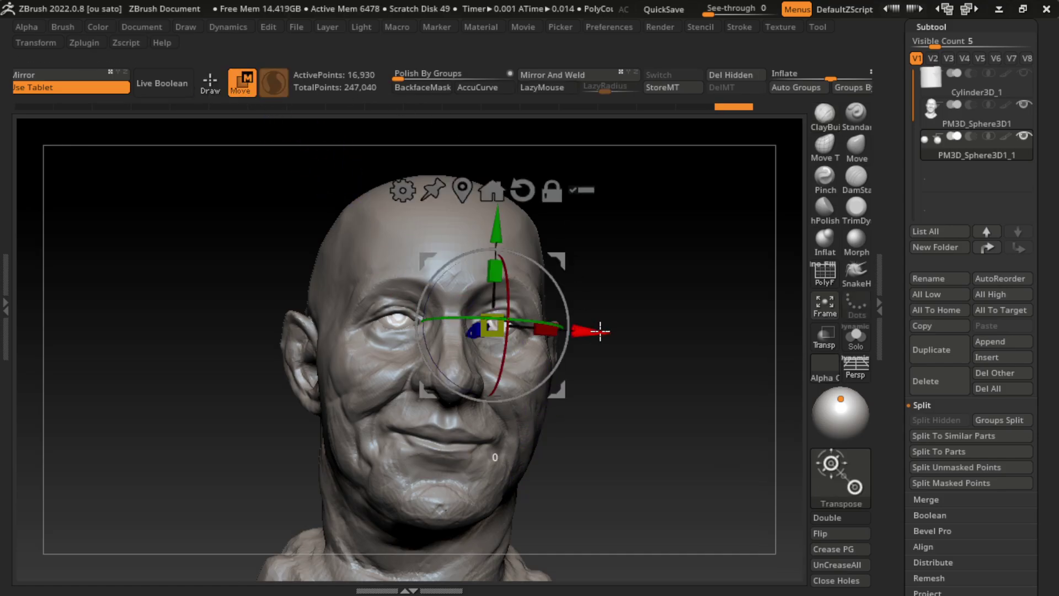
{"action": "left_click_drag", "start_coordinate": [599, 330], "coordinate": [601, 335], "text": "alt"}
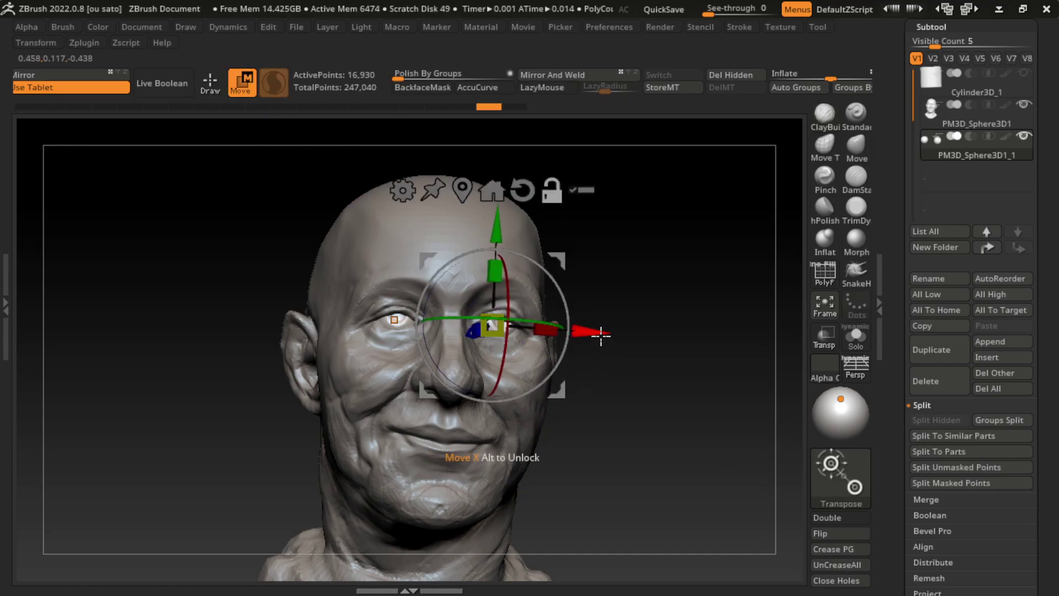
{"action": "left_click_drag", "start_coordinate": [602, 333], "coordinate": [593, 333]}
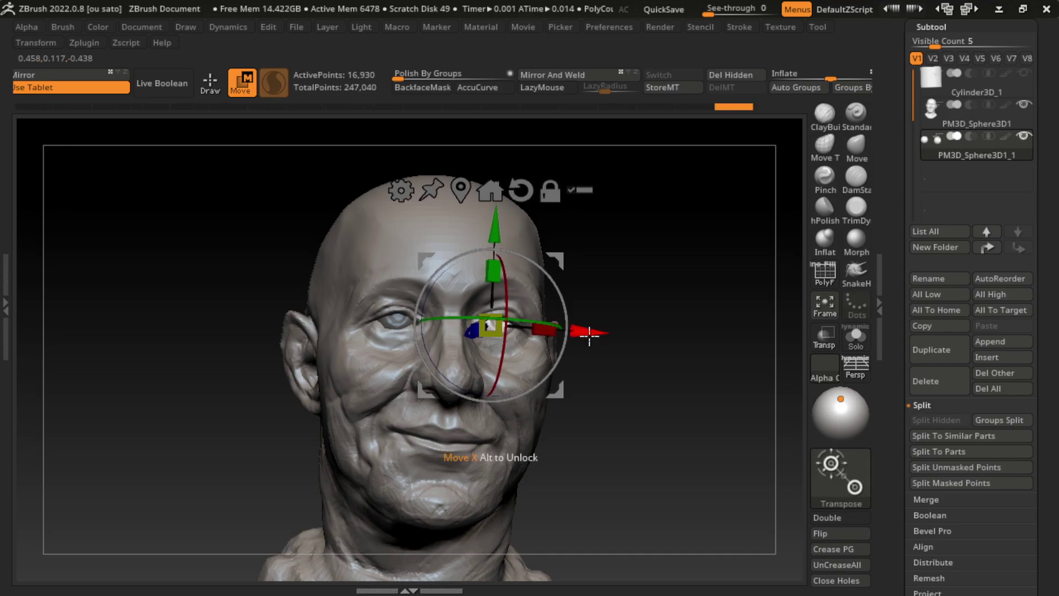
Step: Reselect the head, frame it with F, turn to front view, and MaskPen both eye sockets
{"action": "key", "text": "q"}
{"action": "left_click", "coordinate": [513, 444], "text": "alt"}
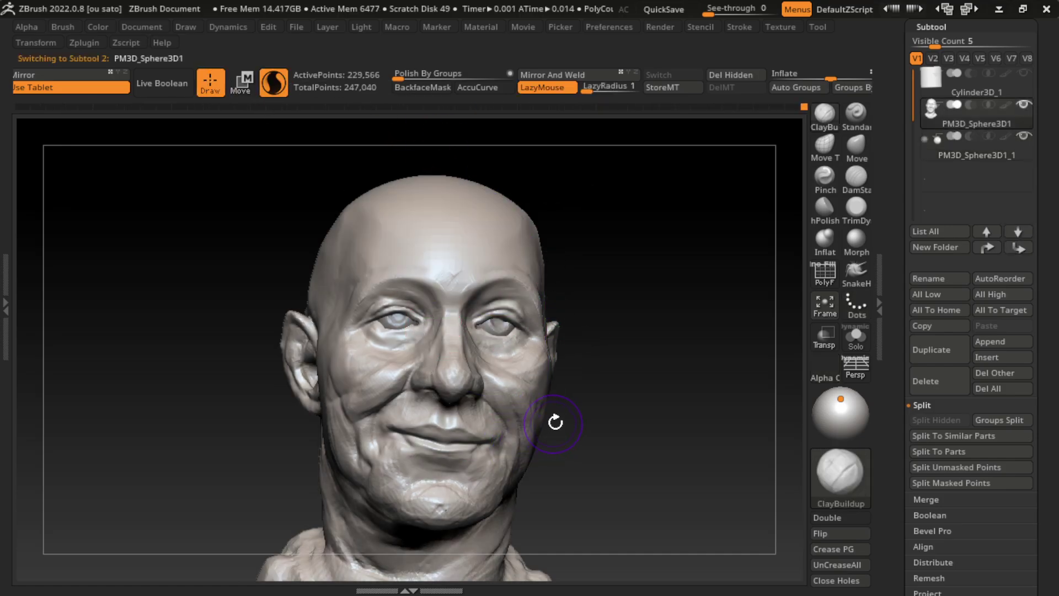
{"action": "right_click_drag", "start_coordinate": [601, 350], "coordinate": [689, 355], "text": "alt"}
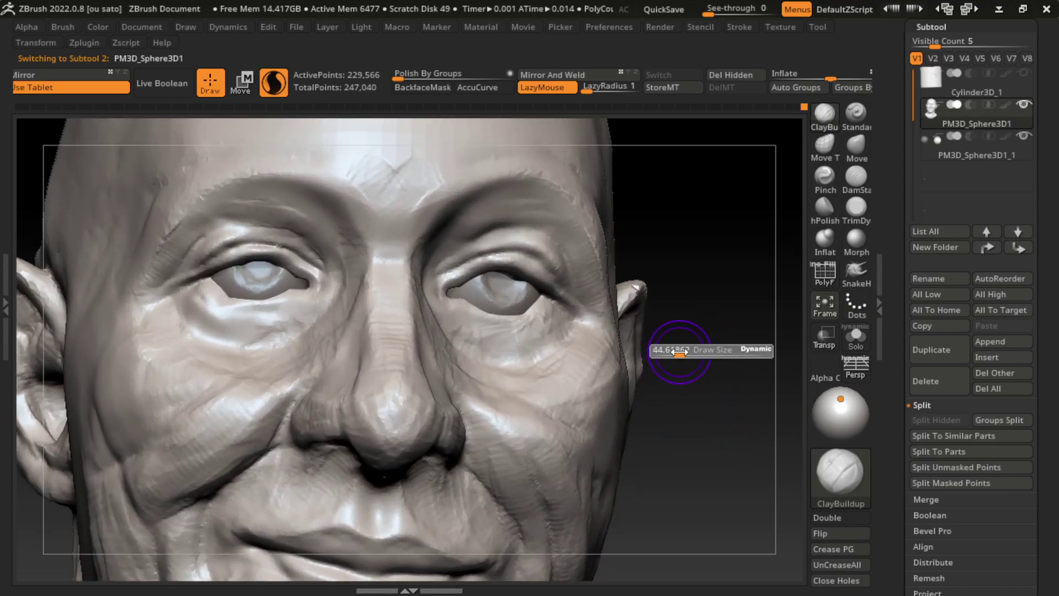
{"action": "key", "text": "b"}
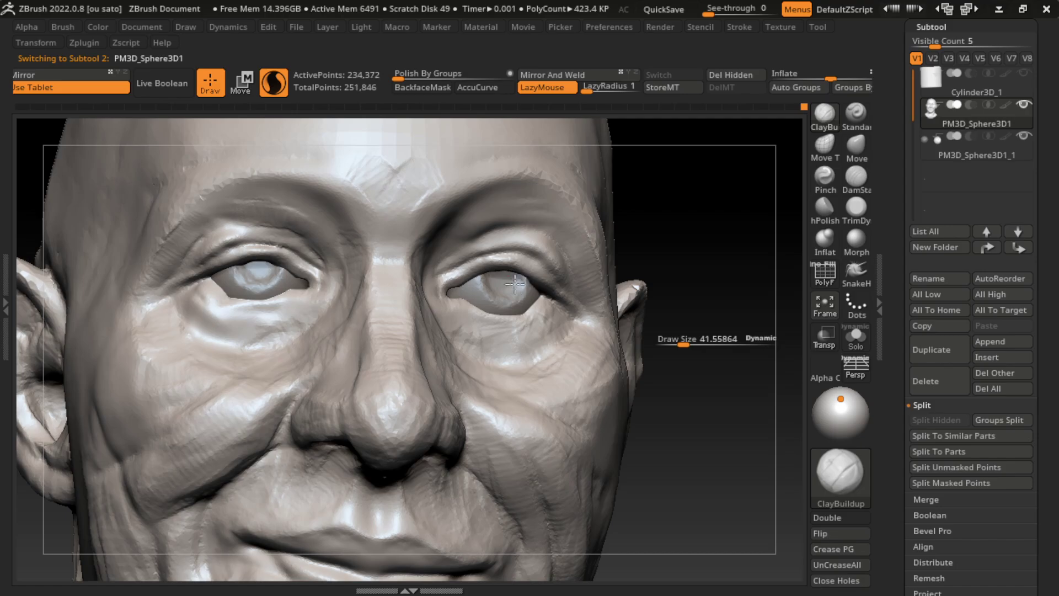
{"action": "key", "text": "f"}
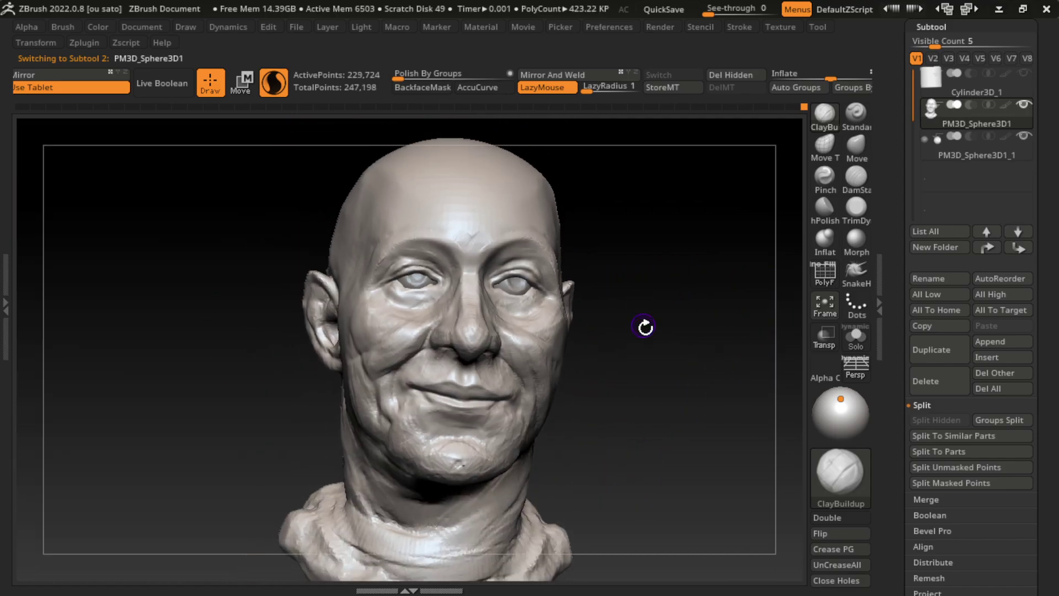
{"action": "left_click_drag", "start_coordinate": [645, 327], "coordinate": [656, 334], "text": "alt"}
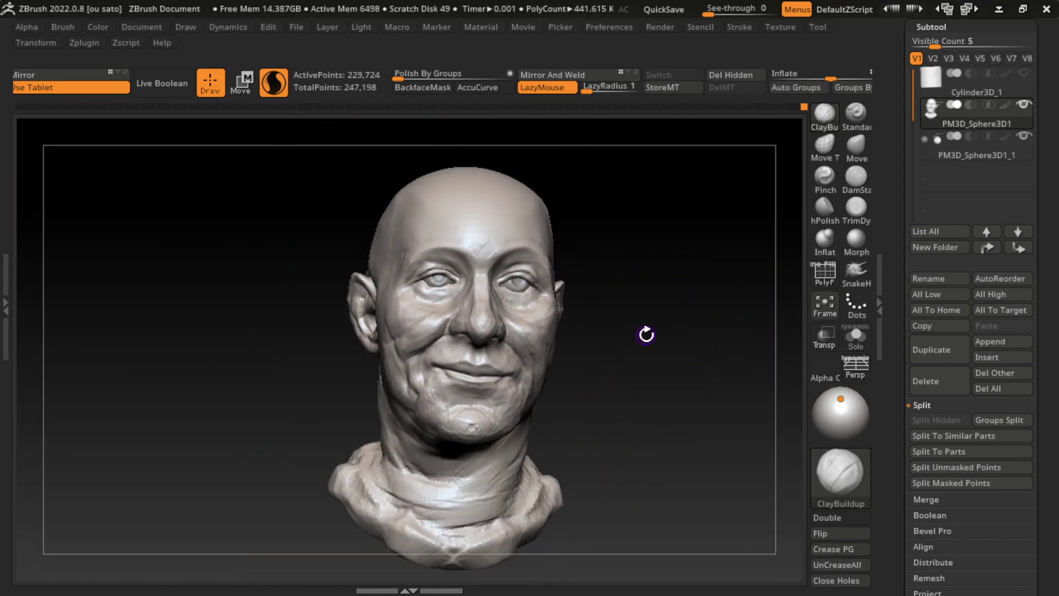
{"action": "key", "text": "s"}
{"action": "left_click_drag", "start_coordinate": [681, 347], "coordinate": [680, 281], "text": "alt"}
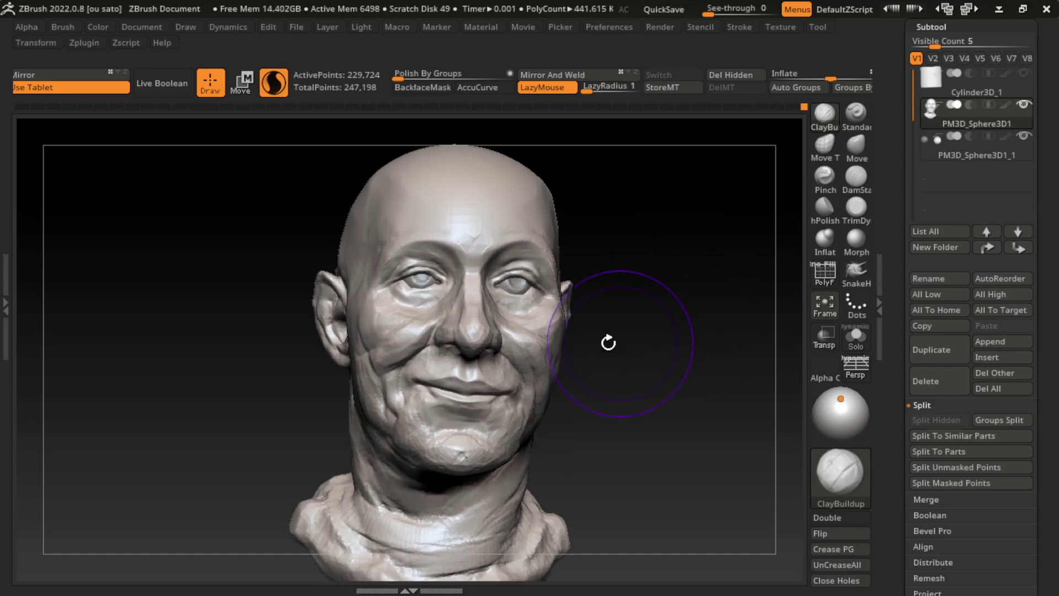
{"action": "left_click_drag", "start_coordinate": [623, 237], "coordinate": [655, 284]}
{"action": "left_click_drag", "start_coordinate": [517, 286], "coordinate": [508, 294], "text": "ctrl"}
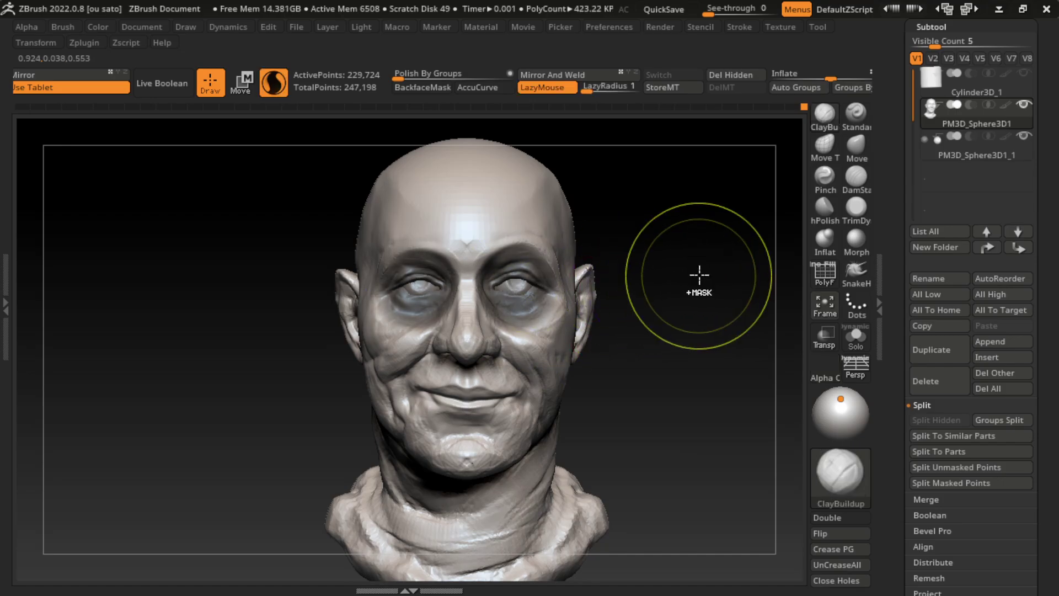
Step: Invert the mask and move the eyeball subtool slightly down, then undo the shift
{"action": "left_click", "coordinate": [700, 279], "text": "ctrl"}
{"action": "key", "text": "w"}
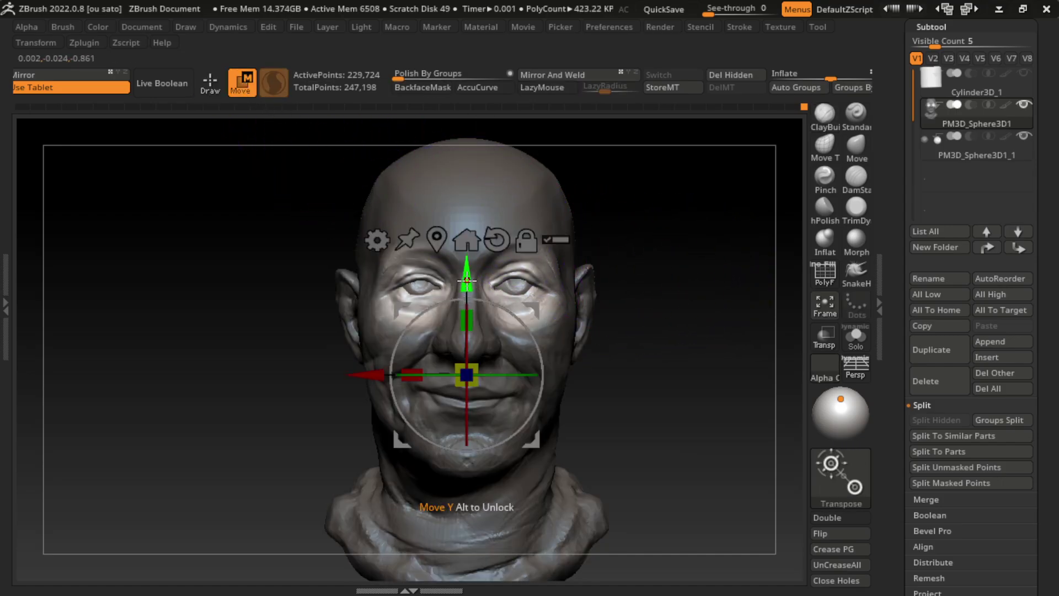
{"action": "left_click_drag", "start_coordinate": [466, 281], "coordinate": [467, 285]}
{"action": "left_click", "coordinate": [516, 282], "text": "alt"}
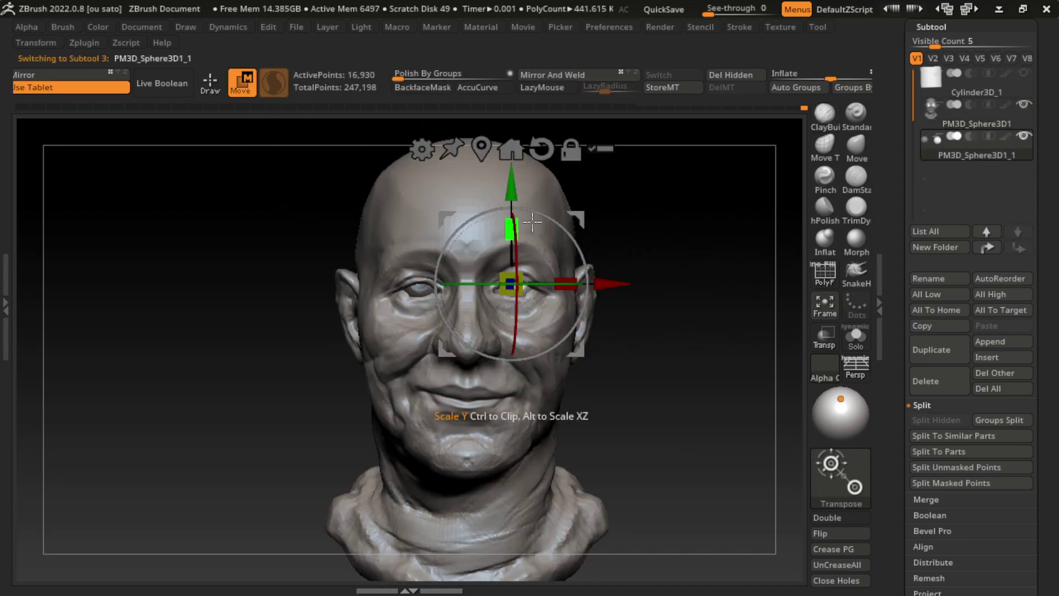
{"action": "left_click_drag", "start_coordinate": [516, 185], "coordinate": [515, 188]}
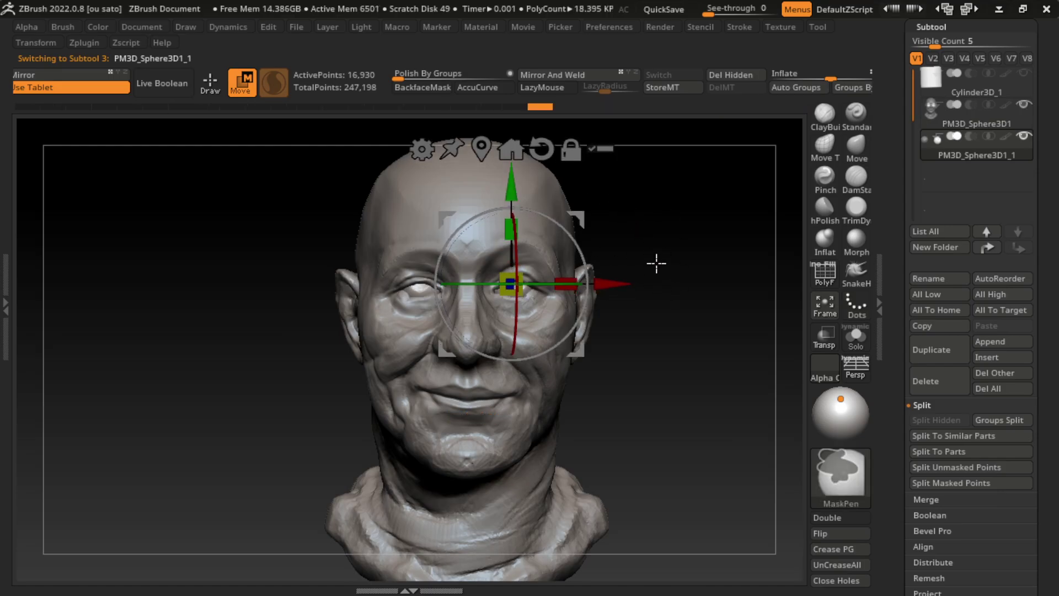
{"action": "key", "text": "ctrl+z"}
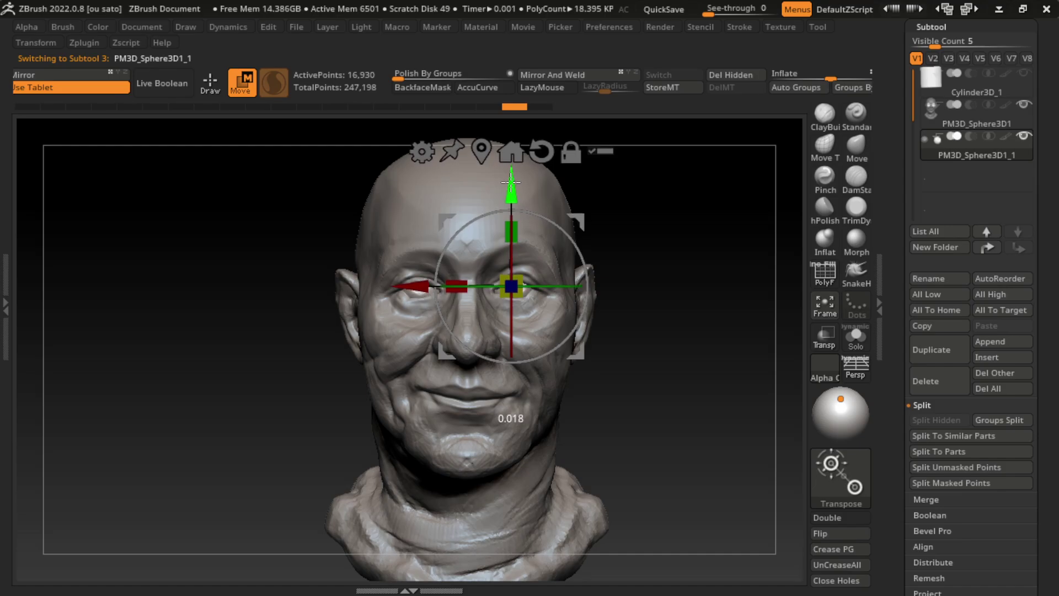
Step: Return to Draw mode and snap the bust to the ZAppLink front view
{"action": "left_click", "coordinate": [208, 82]}
{"action": "left_click", "coordinate": [142, 27]}
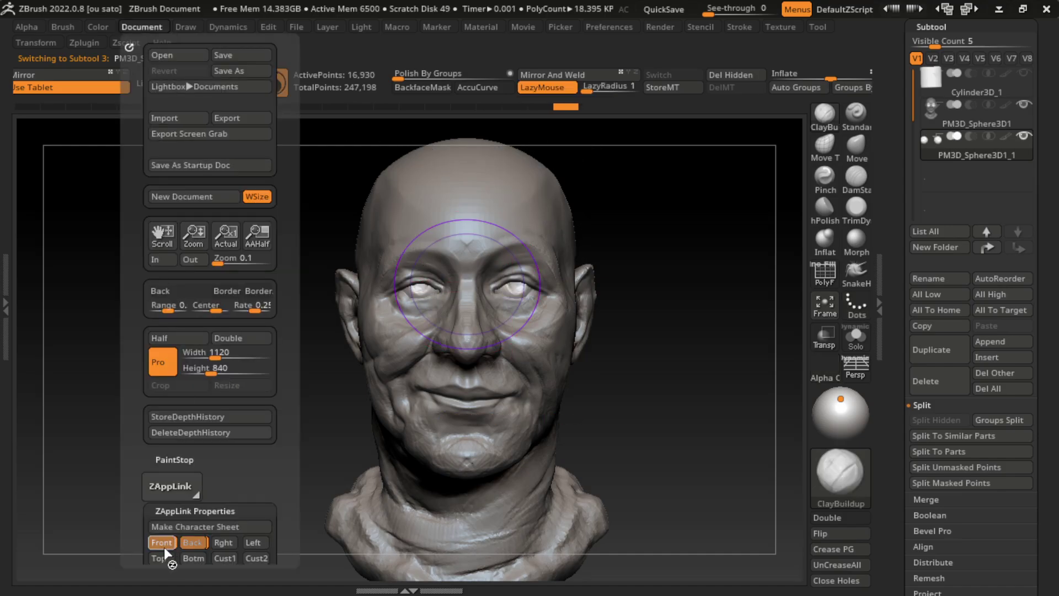
{"action": "left_click_drag", "start_coordinate": [651, 380], "coordinate": [683, 391]}
{"action": "left_click_drag", "start_coordinate": [628, 446], "coordinate": [607, 433]}
Step: Select the head subtool, shrink the brush, and orbit to a side profile
{"action": "key", "text": "s"}
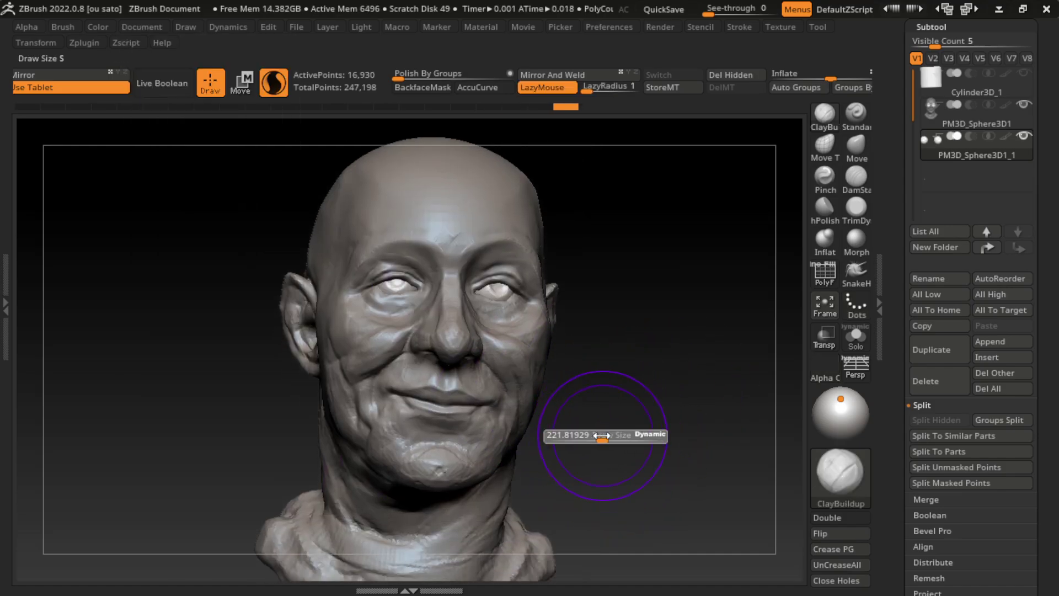
{"action": "left_click", "coordinate": [491, 326], "text": "alt"}
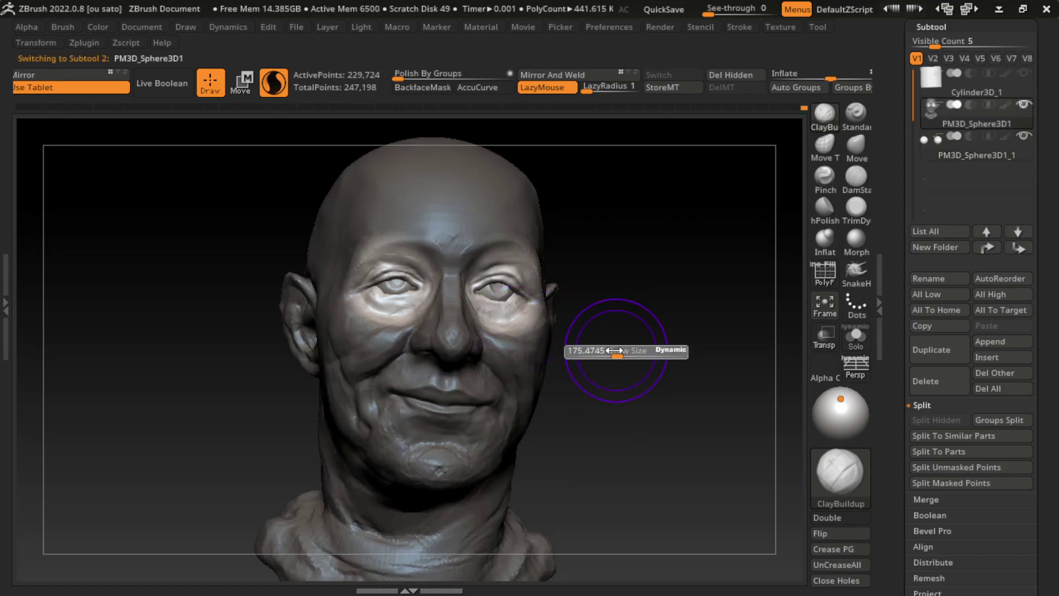
{"action": "key", "text": "s"}
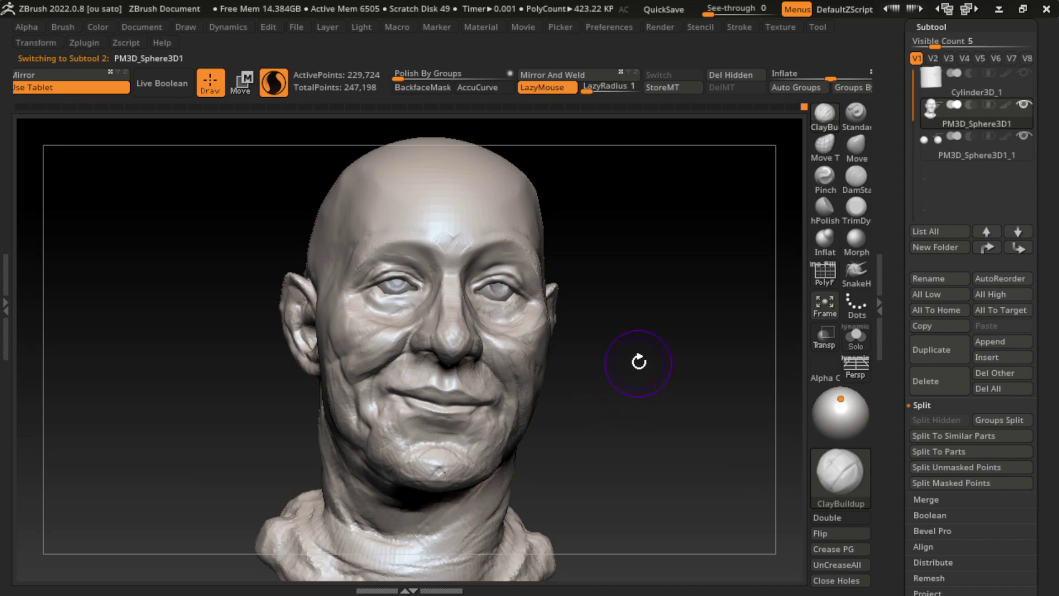
{"action": "left_click_drag", "start_coordinate": [751, 279], "coordinate": [687, 281]}
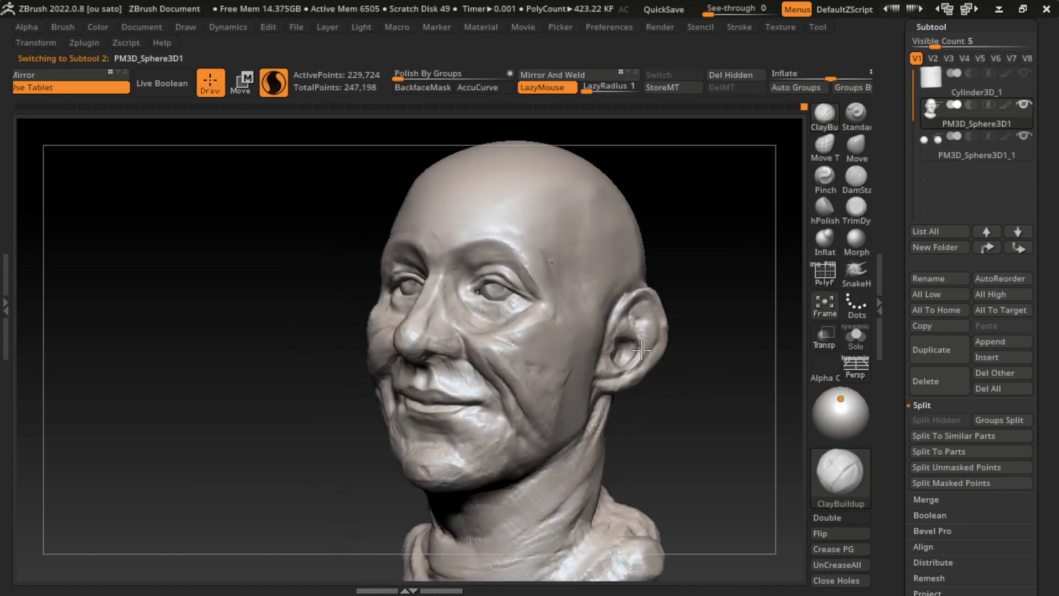
{"action": "mouse_move", "coordinate": [722, 359]}
{"action": "left_mouse_down"}
{"action": "mouse_move", "coordinate": [734, 367]}
{"action": "mouse_move", "coordinate": [694, 374]}
{"action": "left_mouse_up"}
Step: Pick the Move brush and snap the view to the ZAppLink front camera
{"action": "key", "text": "b"}
{"action": "key", "text": "m"}
{"action": "key", "text": "v"}
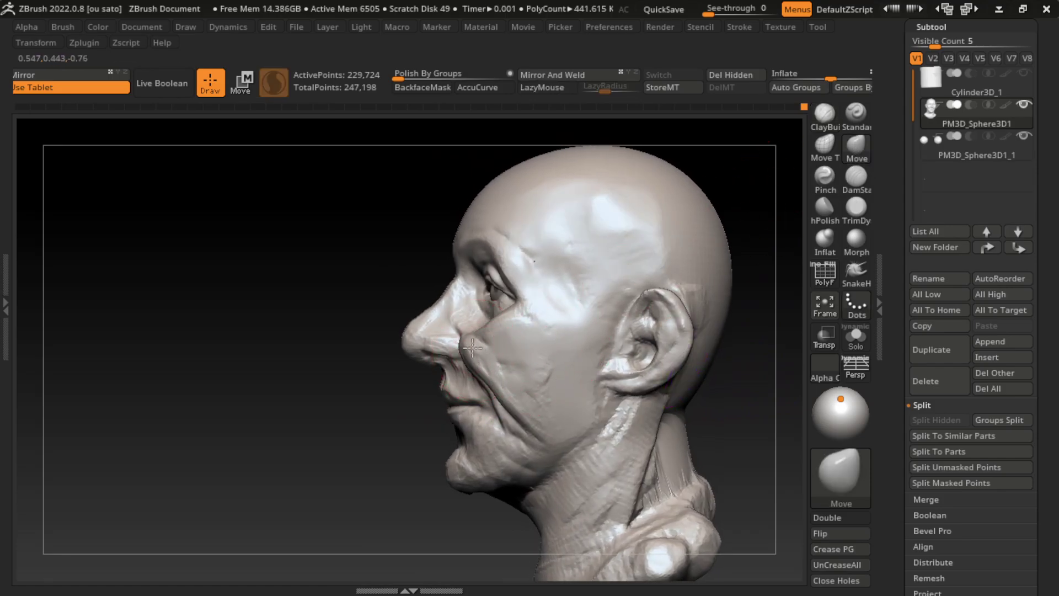
{"action": "mouse_move", "coordinate": [386, 359]}
{"action": "left_mouse_down"}
{"action": "mouse_move", "coordinate": [565, 431]}
{"action": "mouse_move", "coordinate": [595, 390]}
{"action": "left_mouse_up"}
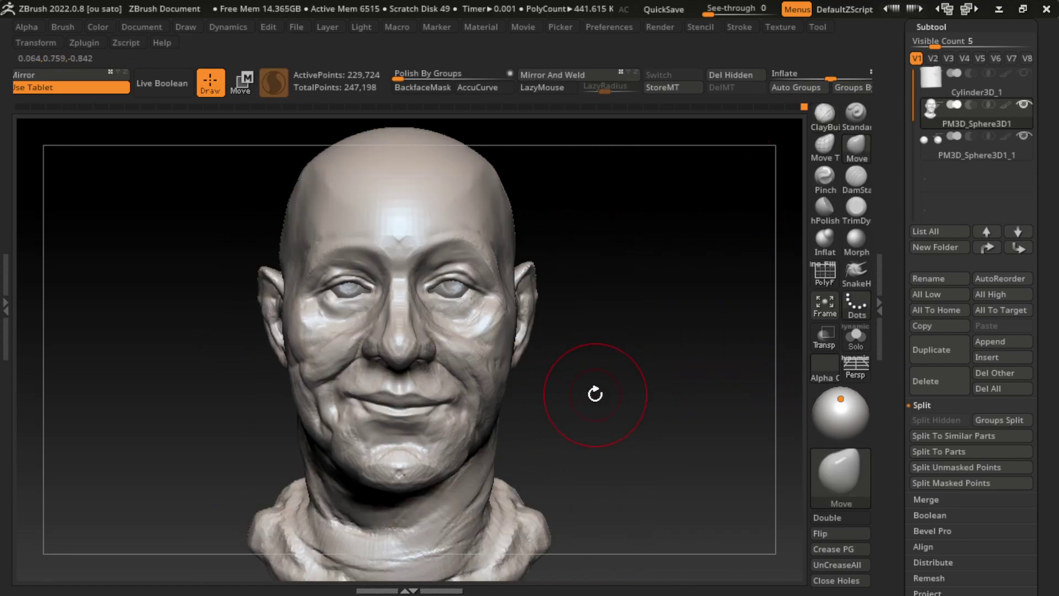
{"action": "left_click", "coordinate": [141, 27]}
{"action": "left_click", "coordinate": [176, 543]}
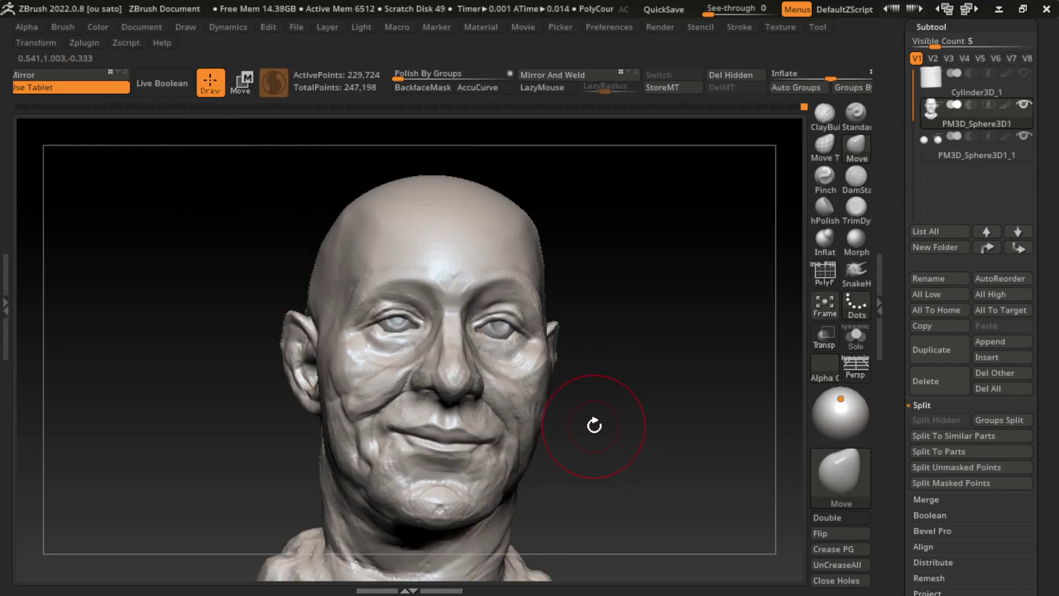
Step: Reset to the front view and push the cheek contour in front of the ear
{"action": "left_click_drag", "start_coordinate": [624, 414], "coordinate": [525, 331]}
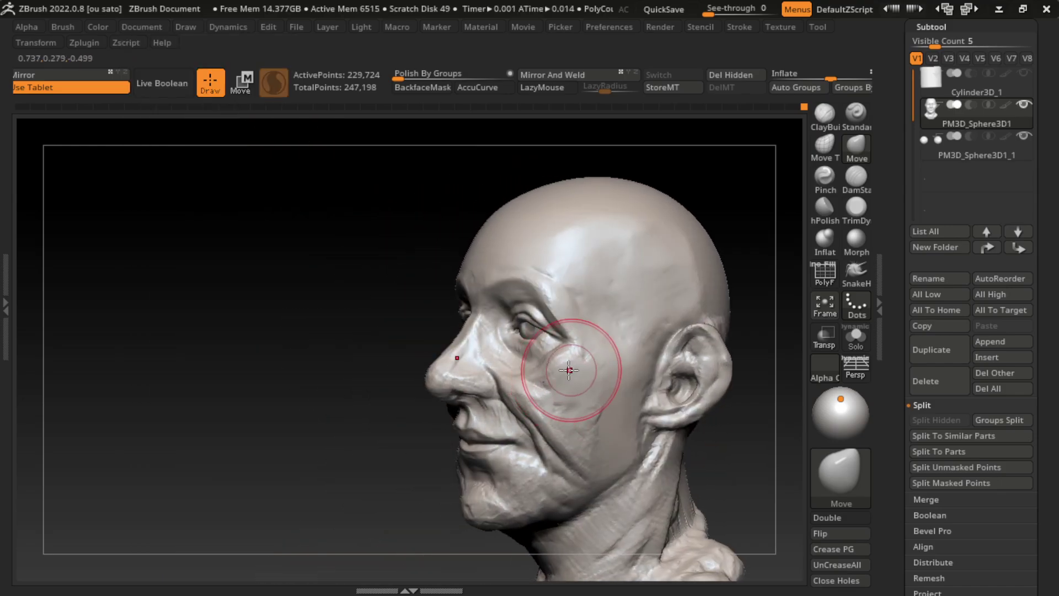
{"action": "mouse_move", "coordinate": [542, 379]}
{"action": "left_mouse_down"}
{"action": "mouse_move", "coordinate": [648, 461]}
{"action": "mouse_move", "coordinate": [579, 379]}
{"action": "left_mouse_up"}
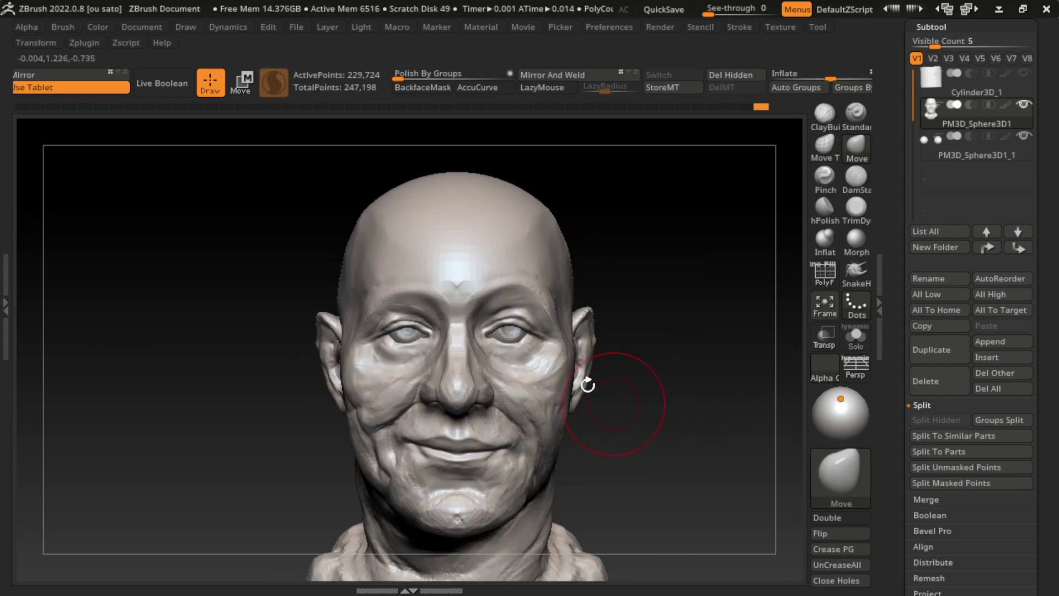
{"action": "left_click", "coordinate": [149, 26]}
{"action": "left_click", "coordinate": [167, 545]}
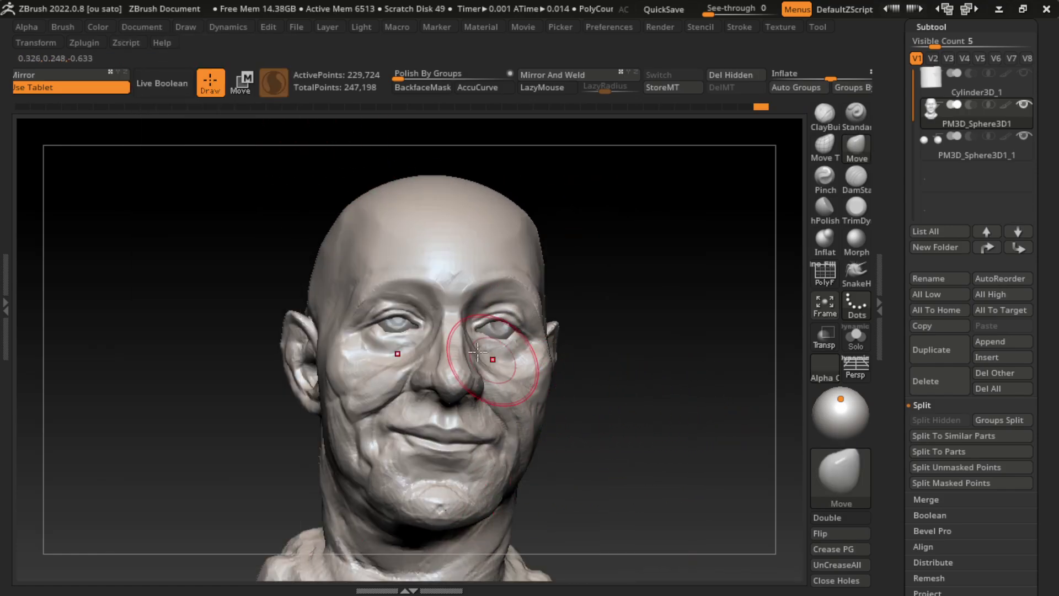
{"action": "mouse_move", "coordinate": [326, 408]}
{"action": "left_mouse_down"}
{"action": "mouse_move", "coordinate": [331, 353]}
{"action": "mouse_move", "coordinate": [339, 386]}
{"action": "left_mouse_up"}
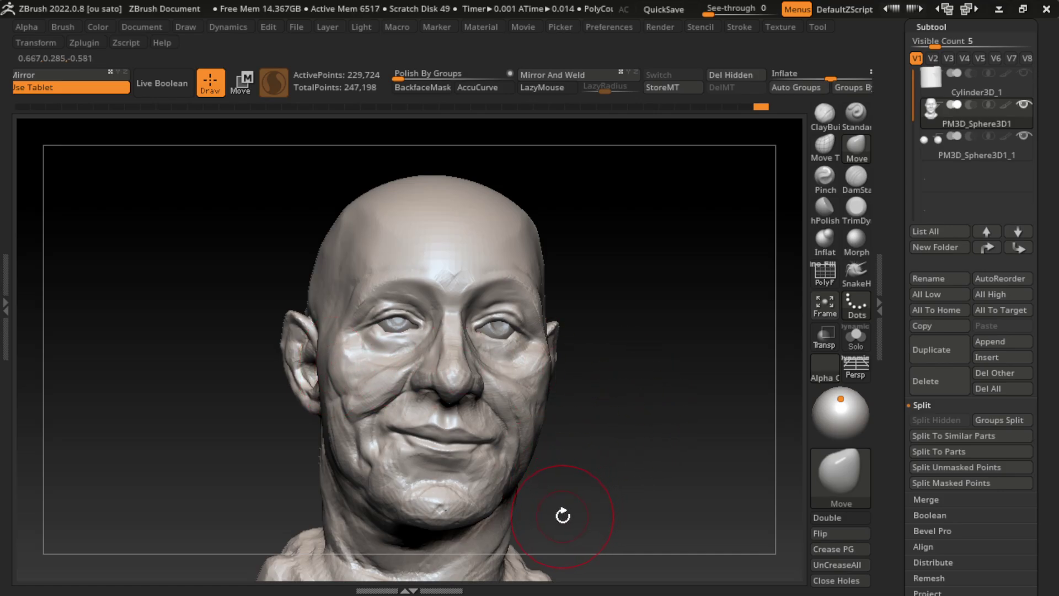
{"action": "left_click_drag", "start_coordinate": [617, 437], "coordinate": [639, 444], "text": "alt"}
Step: Switch to a smaller Standard brush and sculpt detail into the brow area
{"action": "key", "text": "s"}
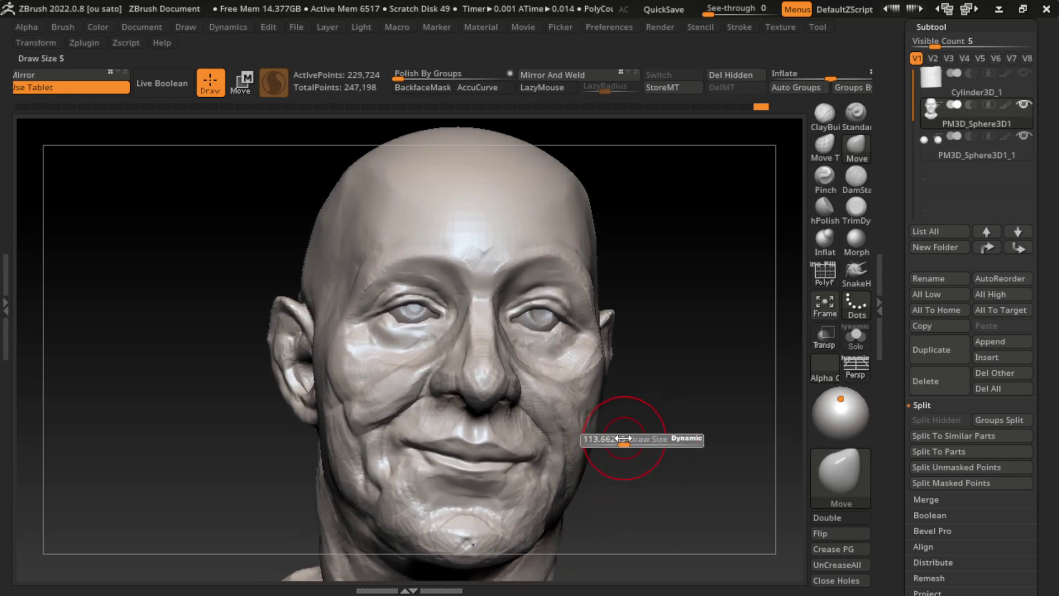
{"action": "key", "text": "b"}
{"action": "key", "text": "s"}
{"action": "key", "text": "t"}
{"action": "key", "text": "l"}
{"action": "key", "text": "s"}
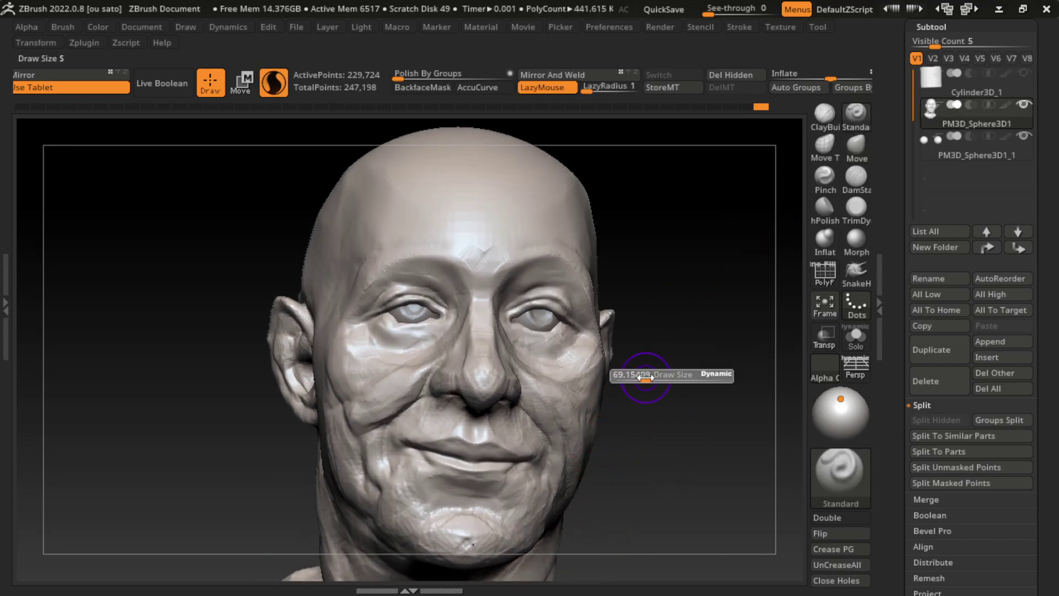
{"action": "mouse_move", "coordinate": [508, 284]}
{"action": "left_mouse_down", "text": "shift"}
{"action": "mouse_move", "coordinate": [510, 308]}
{"action": "mouse_move", "coordinate": [496, 294]}
{"action": "left_mouse_up", "text": "shift"}
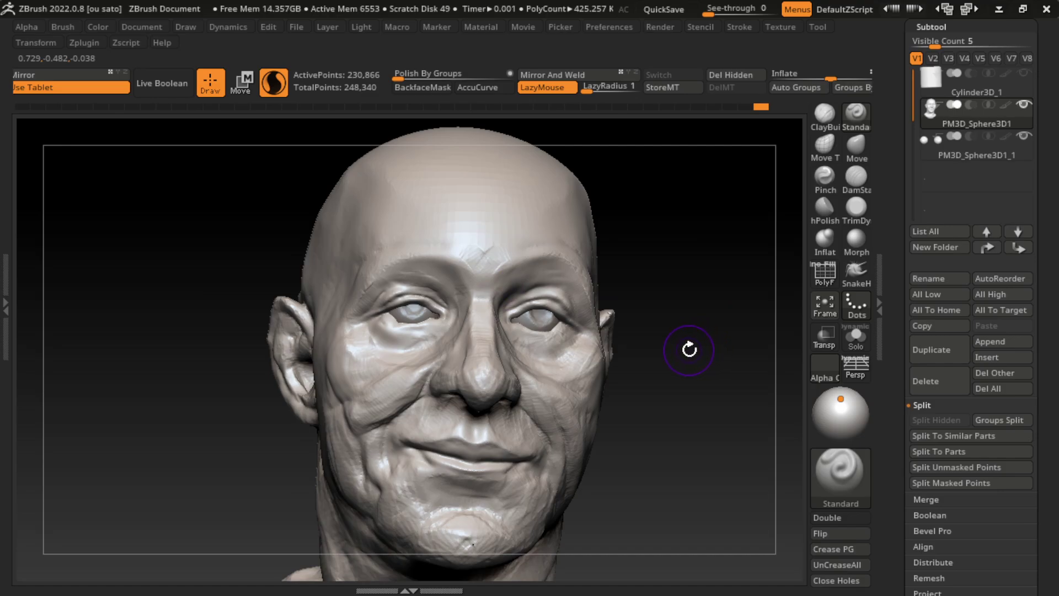
Step: Carve a crease beside the nose with DamStandard and stroke along the ear edge
{"action": "left_click", "coordinate": [856, 145]}
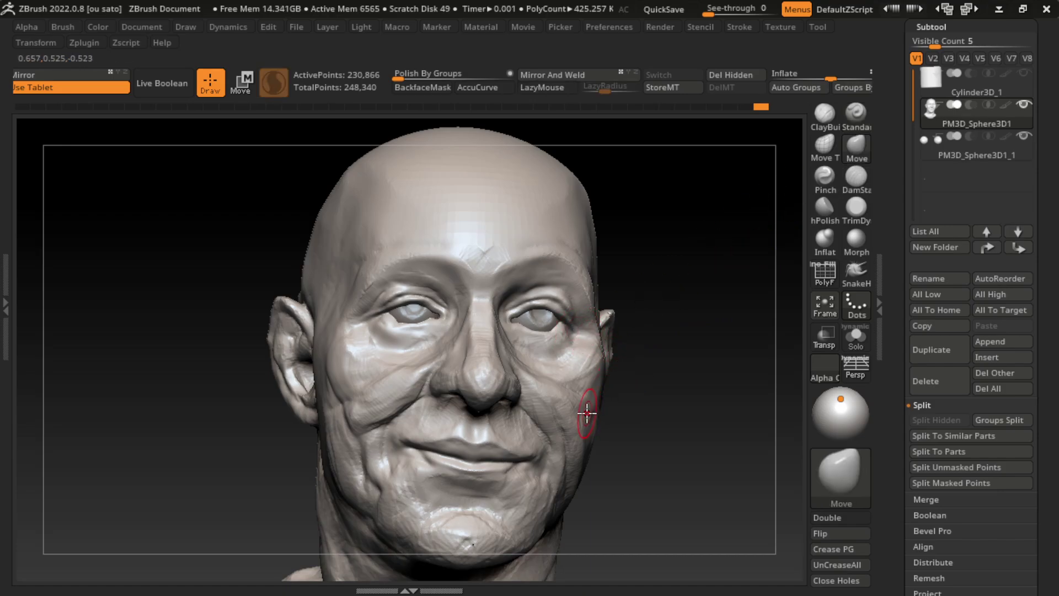
{"action": "left_click", "coordinate": [856, 176]}
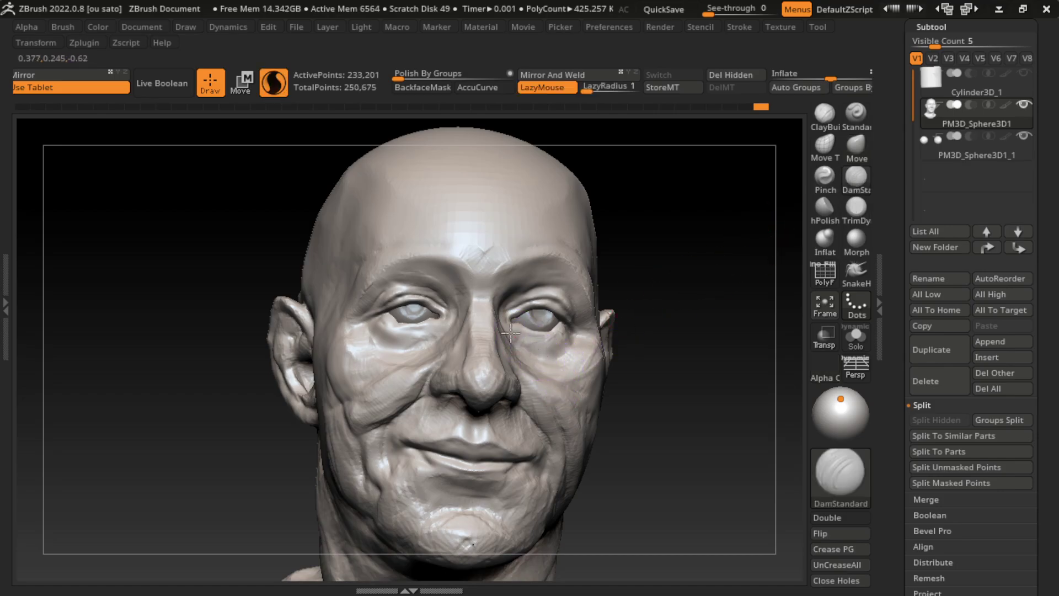
{"action": "mouse_move", "coordinate": [511, 333]}
{"action": "left_mouse_down"}
{"action": "mouse_move", "coordinate": [530, 356]}
{"action": "mouse_move", "coordinate": [511, 425]}
{"action": "left_mouse_up"}
{"action": "left_click_drag", "start_coordinate": [528, 375], "coordinate": [511, 359]}
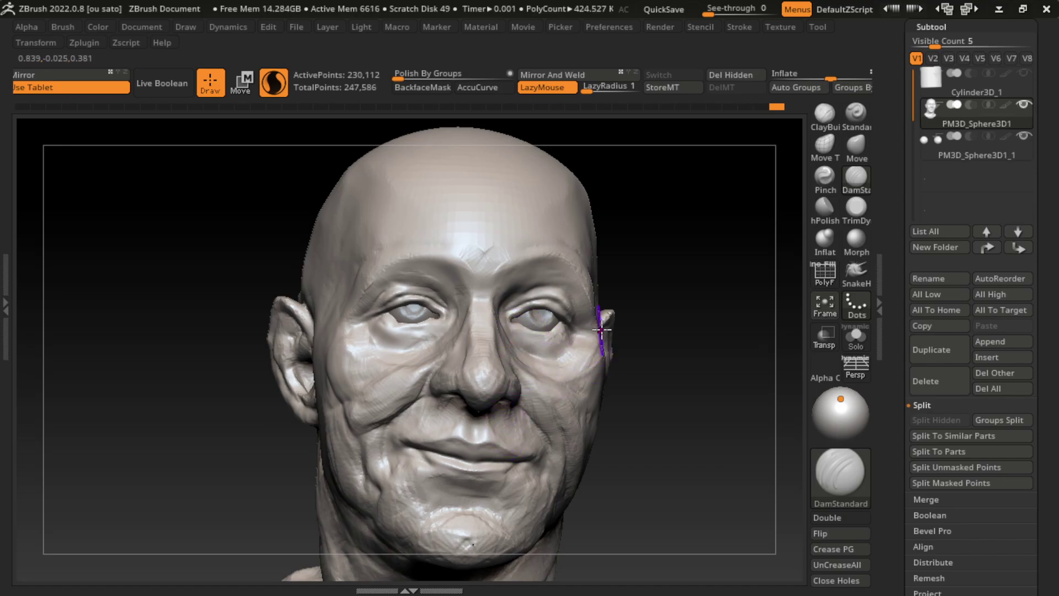
{"action": "left_click_drag", "start_coordinate": [601, 330], "coordinate": [624, 317]}
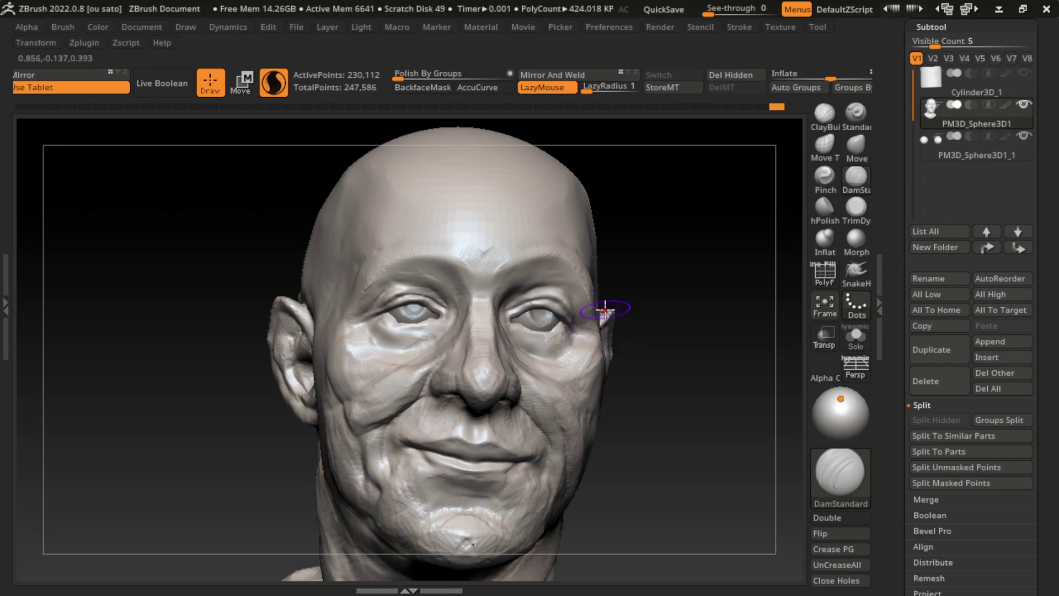
Step: Sculpt the skin under the eye with Standard, then zoom out to see the head
{"action": "left_click", "coordinate": [856, 113]}
{"action": "key", "text": "s"}
{"action": "scroll", "coordinate": [634, 342], "scroll_direction": "up", "scroll_amount": 3}
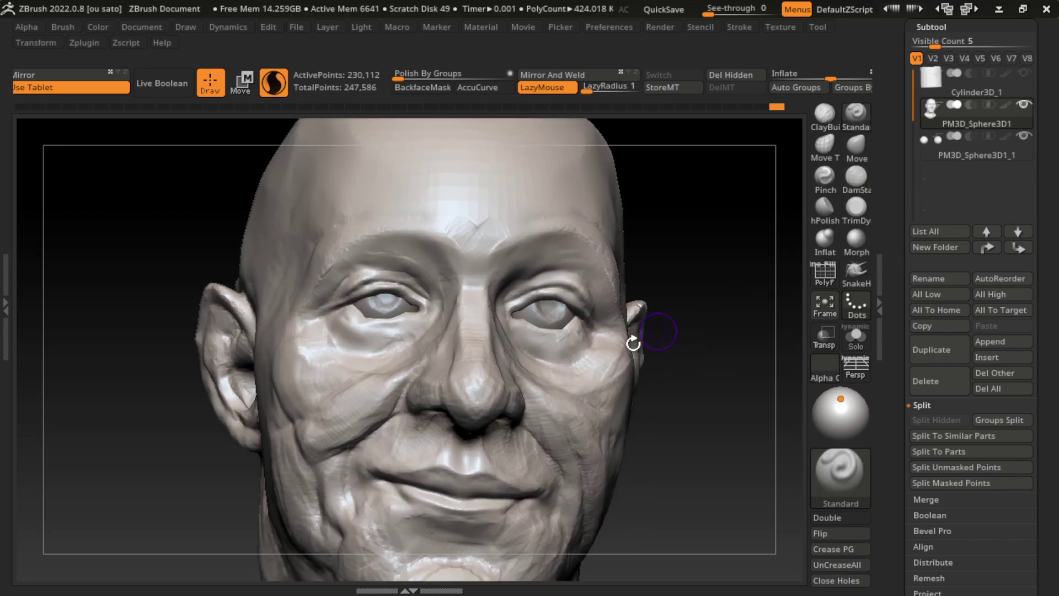
{"action": "left_click_drag", "start_coordinate": [513, 330], "coordinate": [545, 347]}
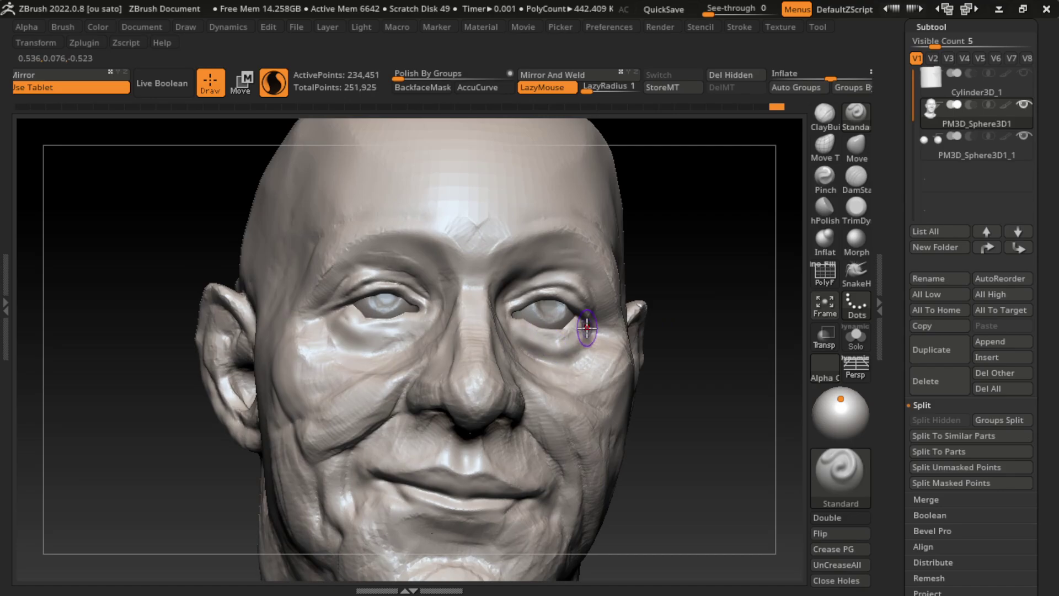
{"action": "scroll", "coordinate": [587, 327], "scroll_direction": "down", "scroll_amount": 3}
{"action": "mouse_move", "coordinate": [699, 373]}
{"action": "left_mouse_down"}
{"action": "mouse_move", "coordinate": [669, 366]}
{"action": "mouse_move", "coordinate": [678, 369]}
{"action": "mouse_move", "coordinate": [697, 342]}
{"action": "left_mouse_up"}
Step: Carve the lower-eyelid crease with DamStandard
{"action": "left_click", "coordinate": [856, 177]}
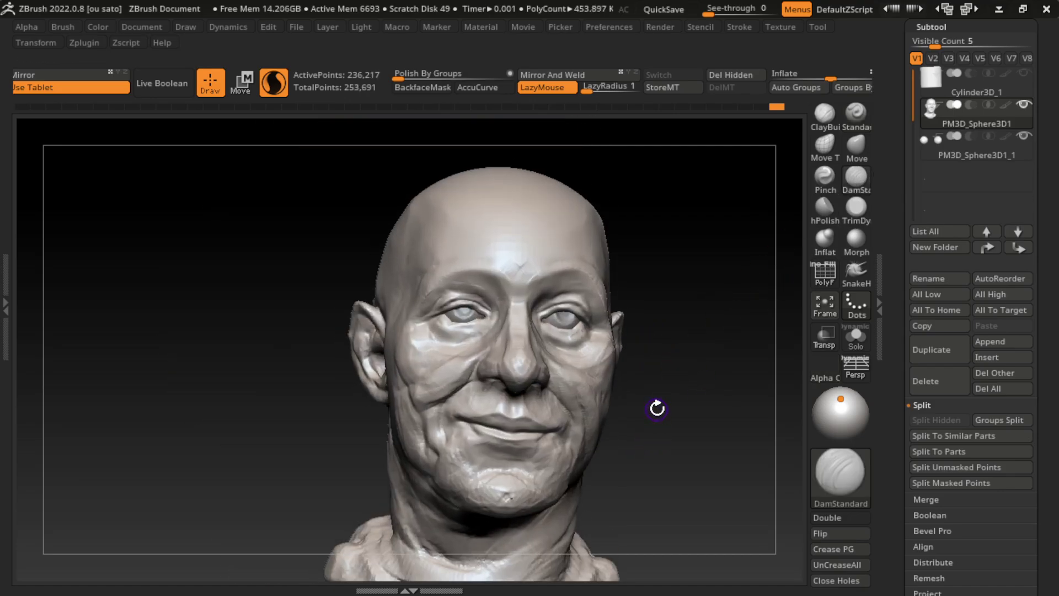
{"action": "scroll", "coordinate": [657, 404], "scroll_direction": "up", "scroll_amount": 3}
{"action": "scroll", "coordinate": [747, 456], "scroll_direction": "up", "scroll_amount": 2}
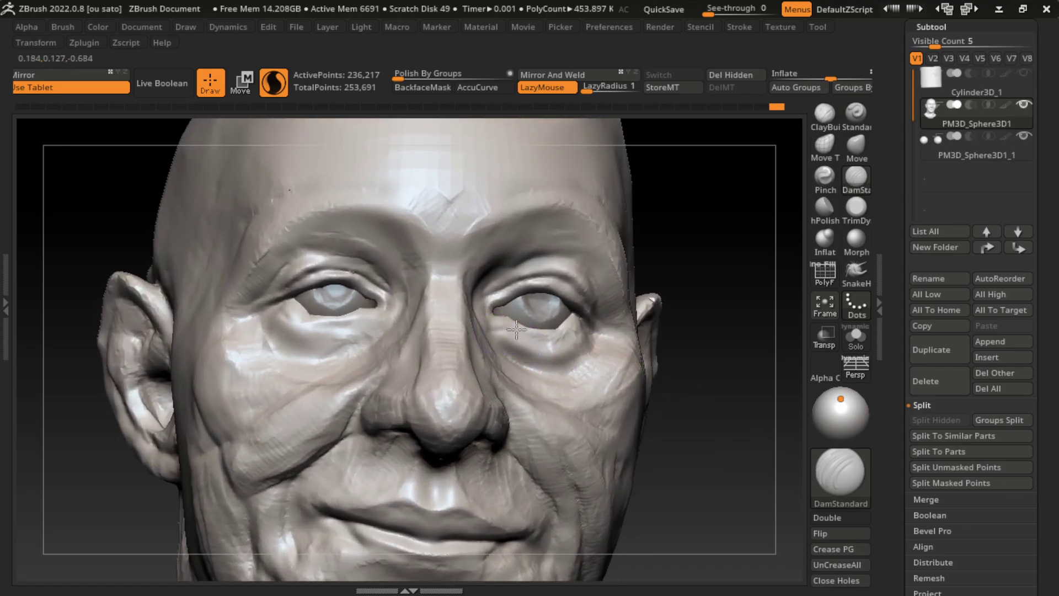
{"action": "left_click_drag", "start_coordinate": [516, 329], "coordinate": [519, 334]}
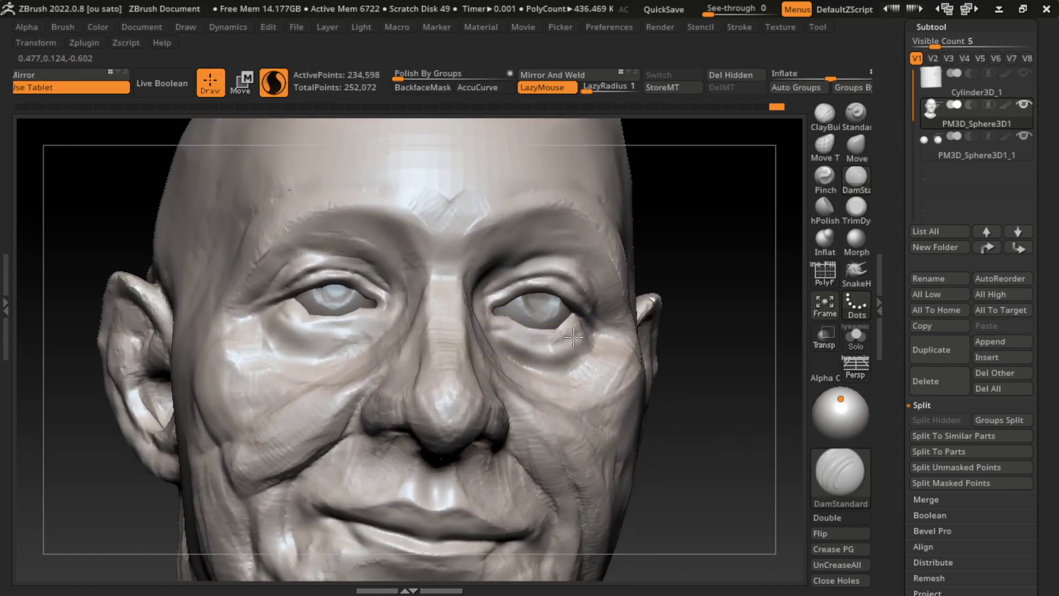
Step: Build up clay under the viewer's-right eye with ClayBuildup, then smooth it into a soft fold
{"action": "left_click", "coordinate": [824, 114]}
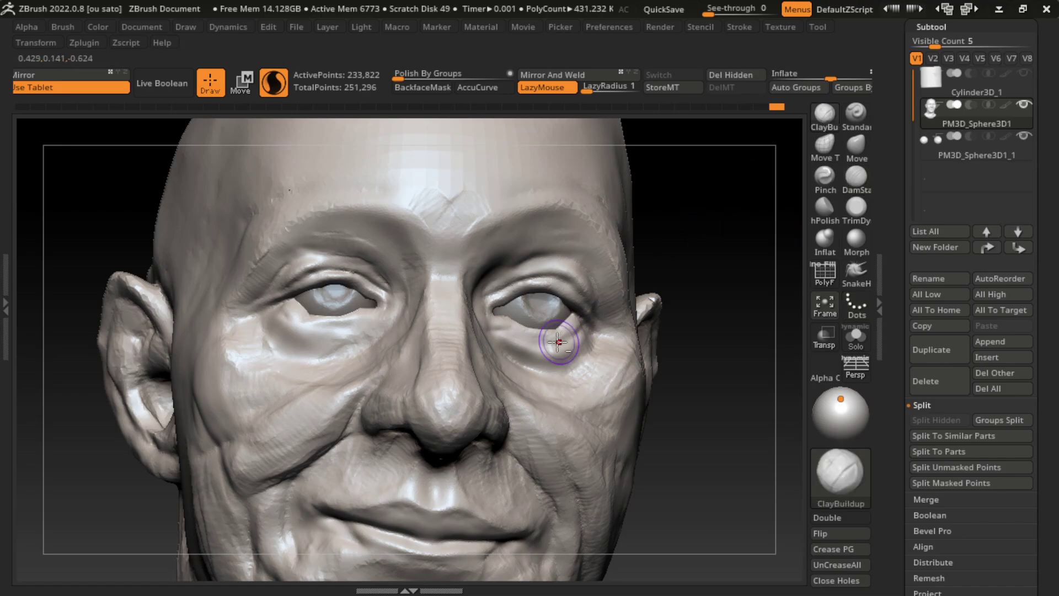
{"action": "left_click_drag", "start_coordinate": [627, 344], "coordinate": [594, 365]}
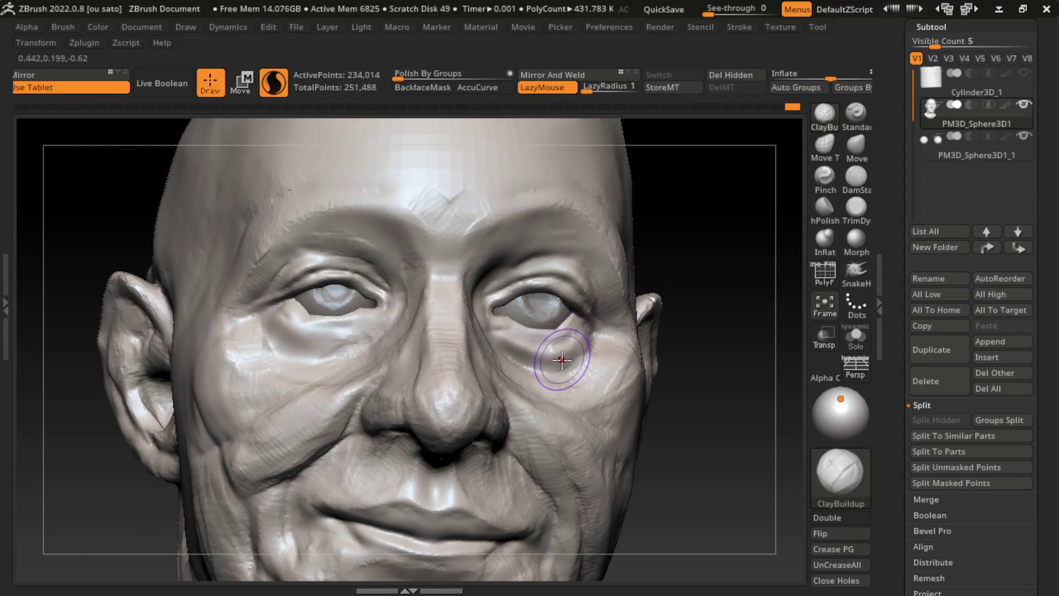
{"action": "mouse_move", "coordinate": [556, 354]}
{"action": "left_mouse_down", "text": "shift"}
{"action": "mouse_move", "coordinate": [544, 348]}
{"action": "mouse_move", "coordinate": [557, 356]}
{"action": "left_mouse_up", "text": "shift"}
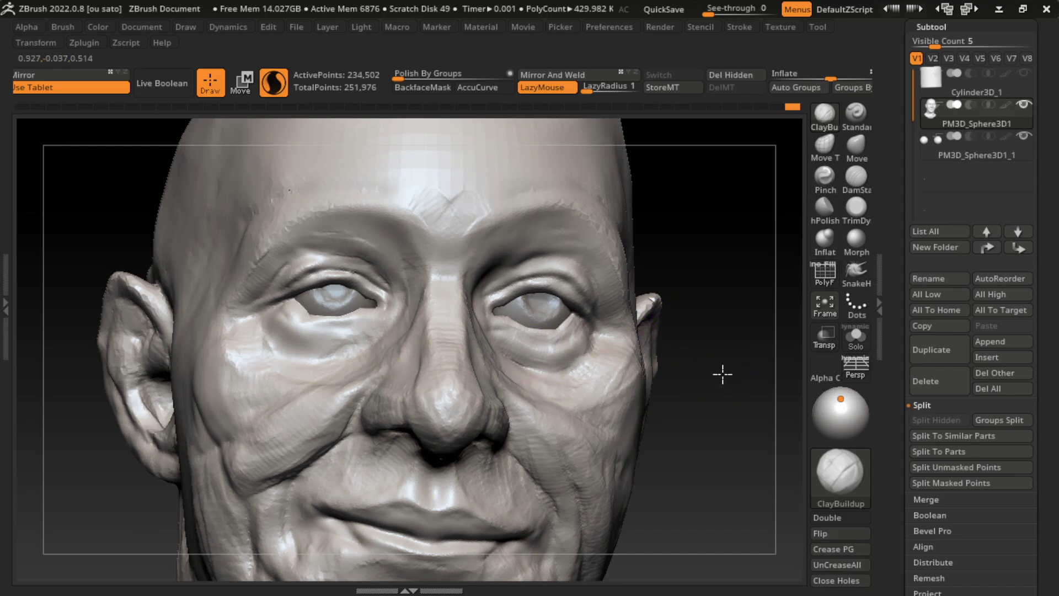
{"action": "key", "text": "f"}
{"action": "left_click_drag", "start_coordinate": [626, 428], "coordinate": [655, 440], "text": "alt"}
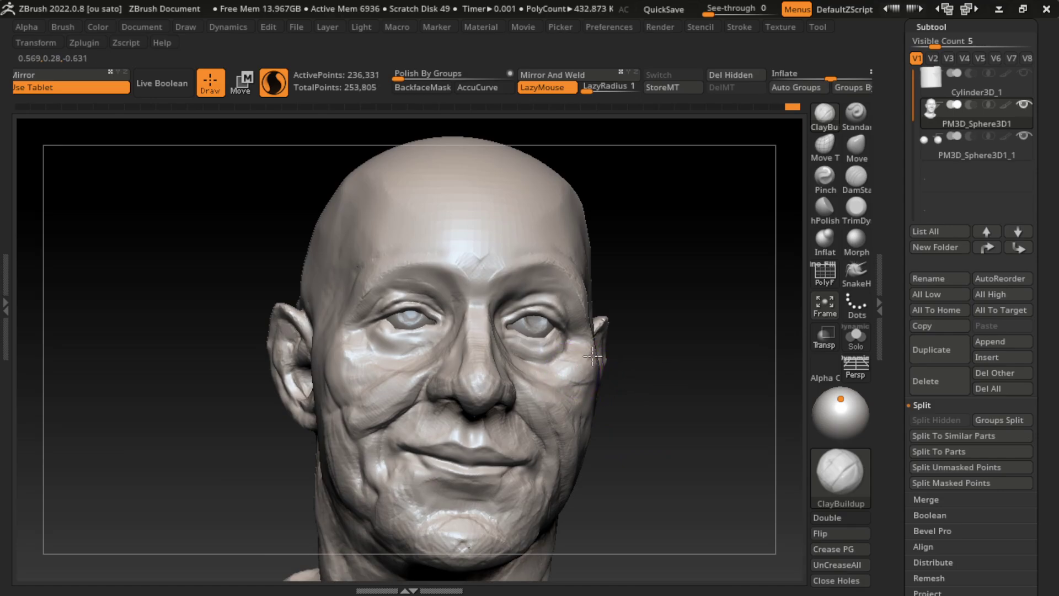
{"action": "left_click_drag", "start_coordinate": [681, 415], "coordinate": [662, 398]}
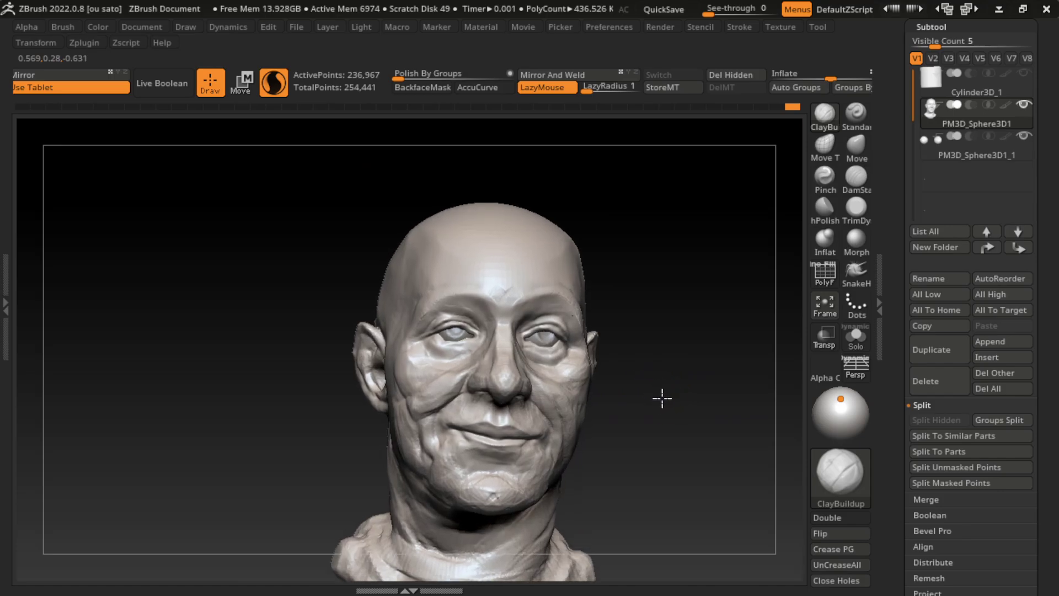
Step: Nudge the chin into shape with an enlarged Move brush, with Document Half toggled
{"action": "key", "text": "b"}
{"action": "key", "text": "m"}
{"action": "key", "text": "v"}
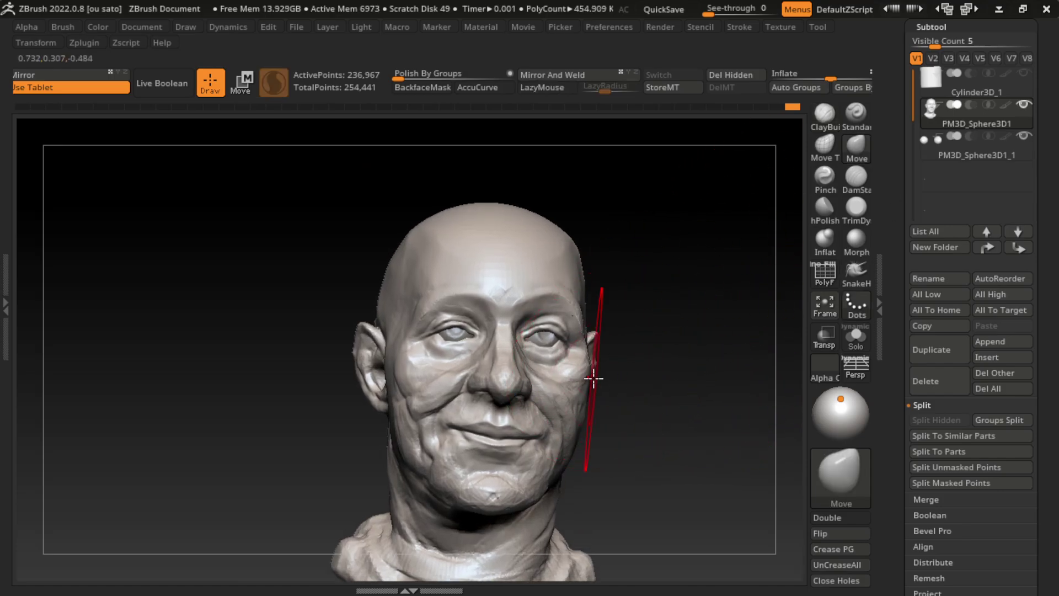
{"action": "key", "text": "s"}
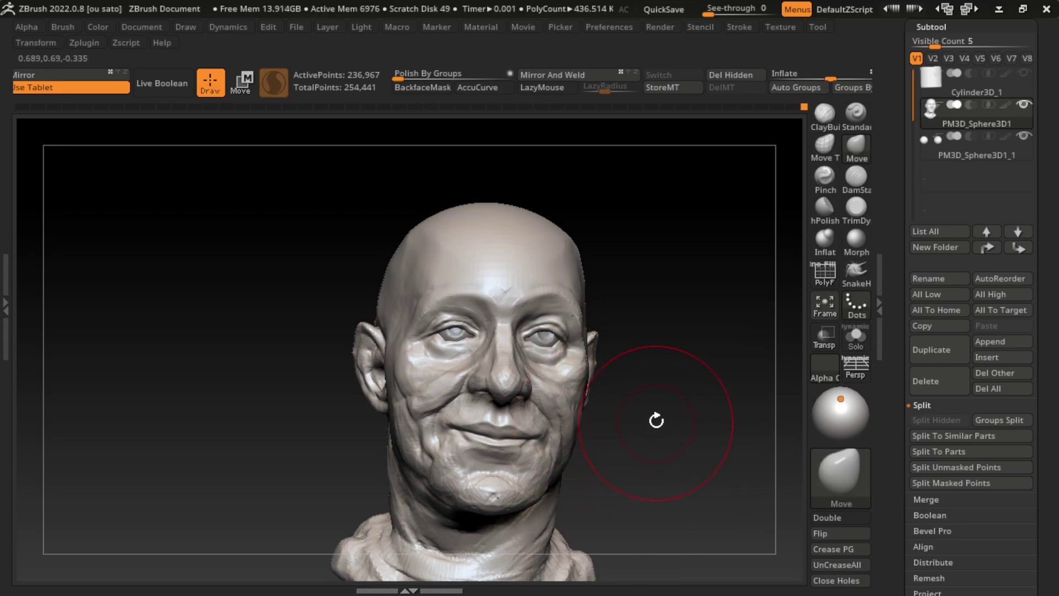
{"action": "left_click_drag", "start_coordinate": [656, 421], "coordinate": [634, 424]}
{"action": "left_click", "coordinate": [142, 27]}
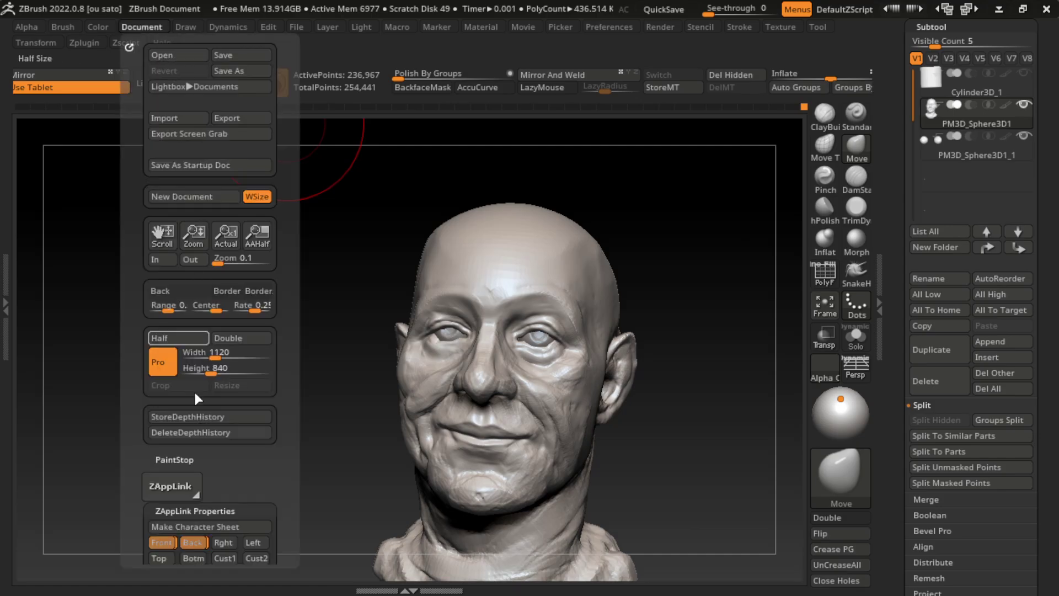
{"action": "left_click", "coordinate": [178, 337]}
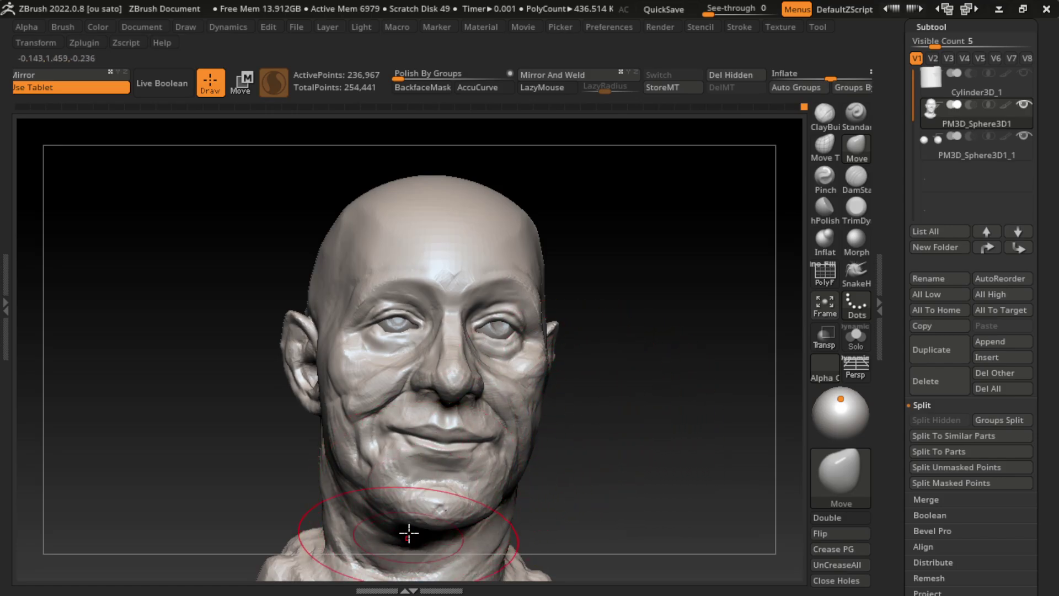
{"action": "left_click_drag", "start_coordinate": [407, 533], "coordinate": [418, 502]}
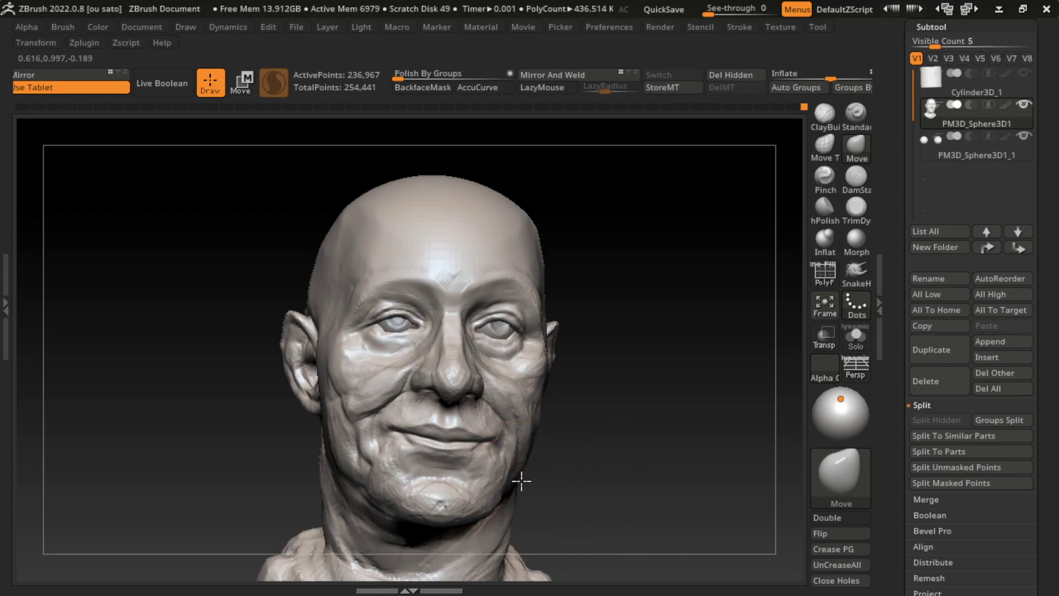
{"action": "mouse_move", "coordinate": [321, 488]}
{"action": "left_mouse_down"}
{"action": "mouse_move", "coordinate": [316, 501]}
{"action": "mouse_move", "coordinate": [329, 501]}
{"action": "left_mouse_up"}
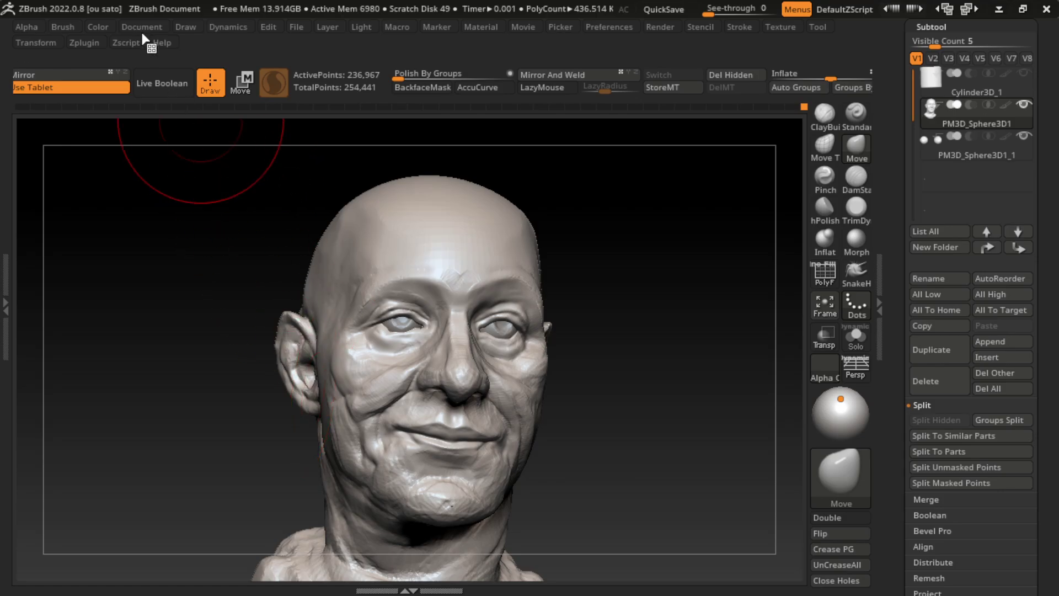
Step: Resize the Move brush to a draw size of about 314
{"action": "left_click", "coordinate": [142, 26]}
{"action": "left_click_drag", "start_coordinate": [585, 353], "coordinate": [620, 378]}
{"action": "key", "text": "bracketleft"}
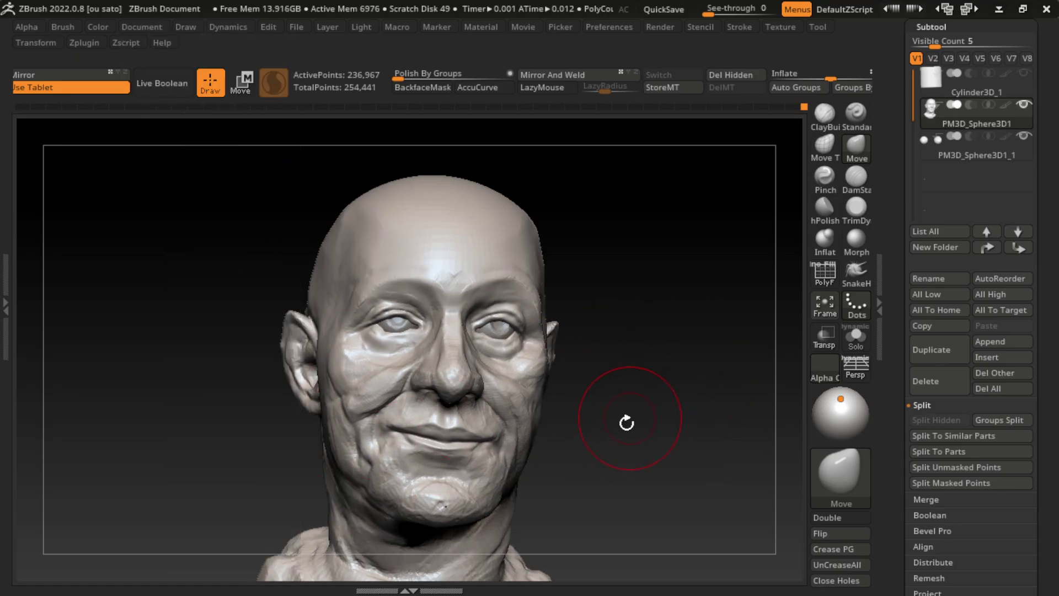
{"action": "key", "text": "s"}
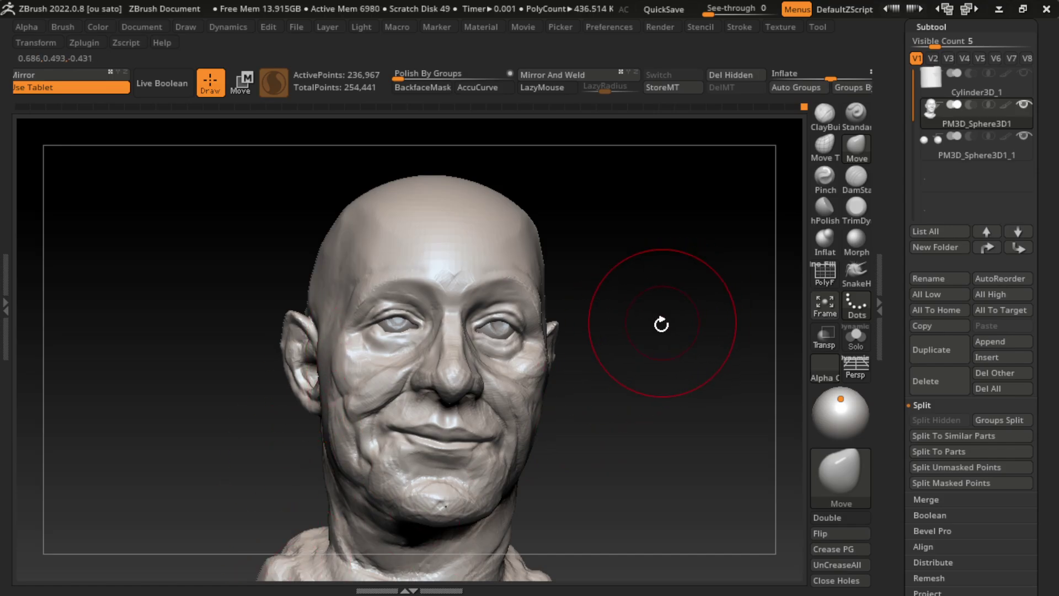
{"action": "key", "text": "s"}
{"action": "mouse_move", "coordinate": [659, 328]}
{"action": "left_mouse_down"}
{"action": "mouse_move", "coordinate": [669, 329]}
{"action": "mouse_move", "coordinate": [659, 329]}
{"action": "left_mouse_up"}
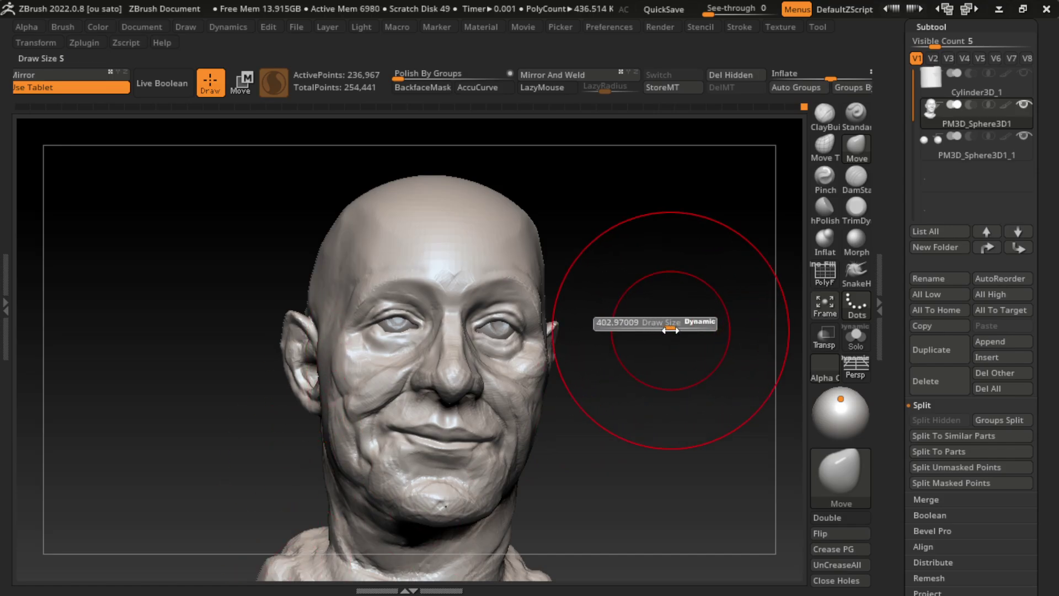
{"action": "key", "text": "s"}
Step: Switch to TrimDynamic and duplicate the head as new subtool PM3D_Sphere3D2
{"action": "left_click", "coordinate": [856, 207]}
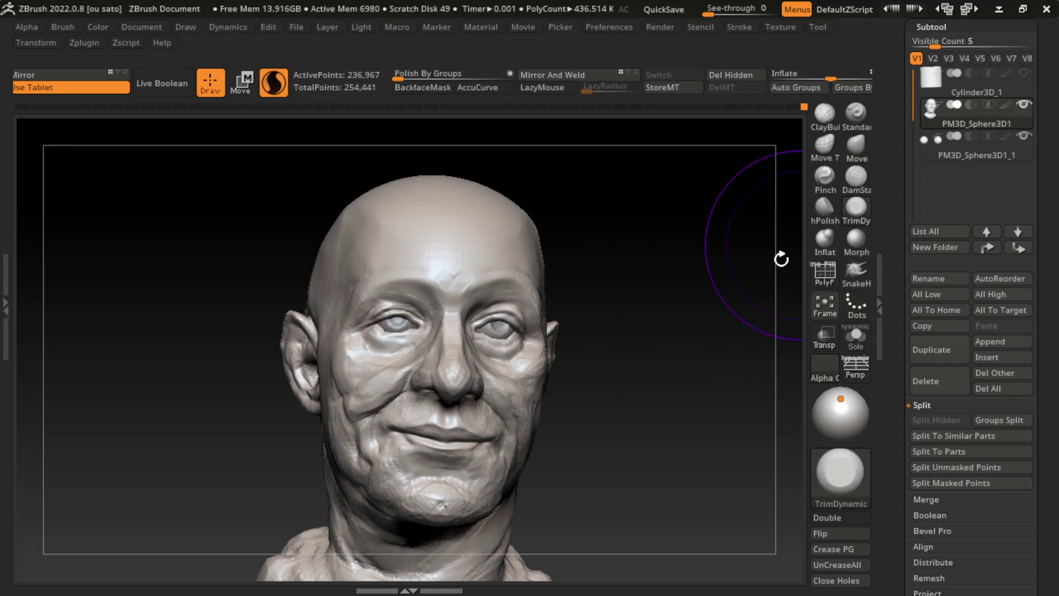
{"action": "key", "text": "s"}
{"action": "mouse_move", "coordinate": [662, 387]}
{"action": "left_mouse_down"}
{"action": "mouse_move", "coordinate": [638, 272]}
{"action": "mouse_move", "coordinate": [721, 256]}
{"action": "mouse_move", "coordinate": [662, 386]}
{"action": "left_mouse_up"}
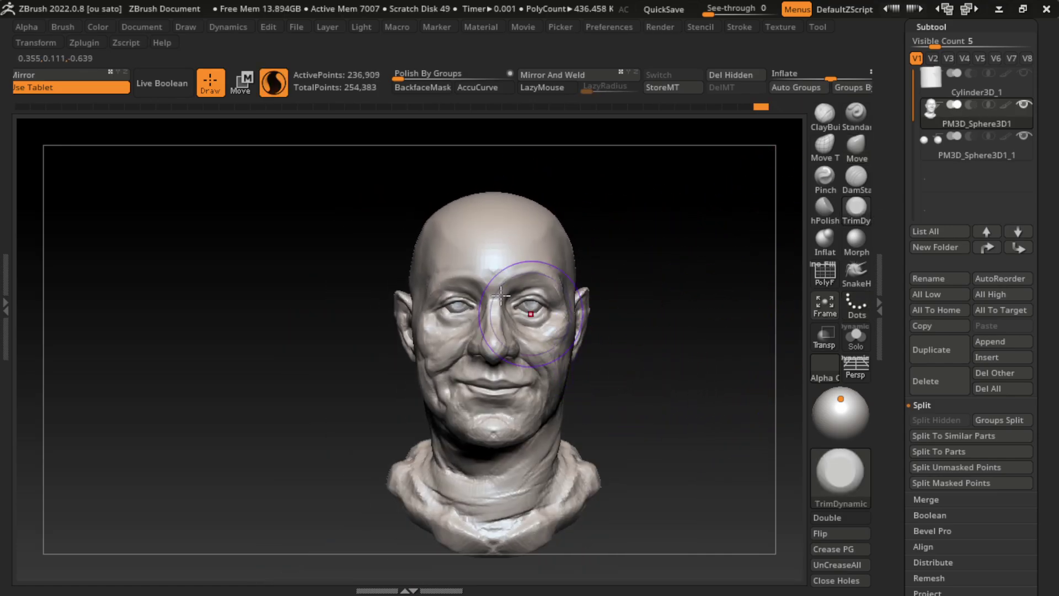
{"action": "left_click", "coordinate": [152, 25]}
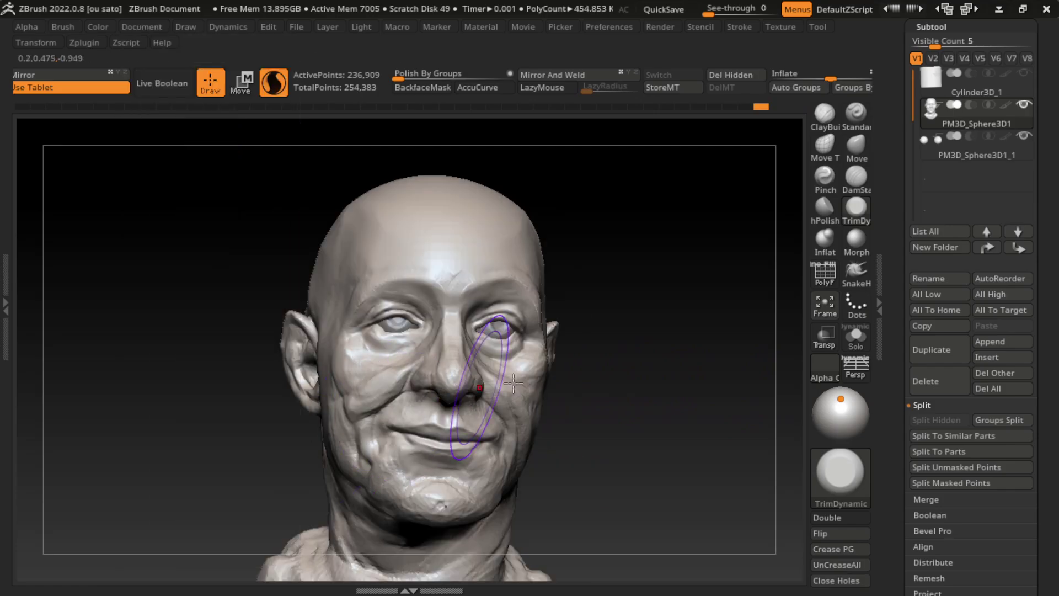
{"action": "left_click", "coordinate": [938, 351]}
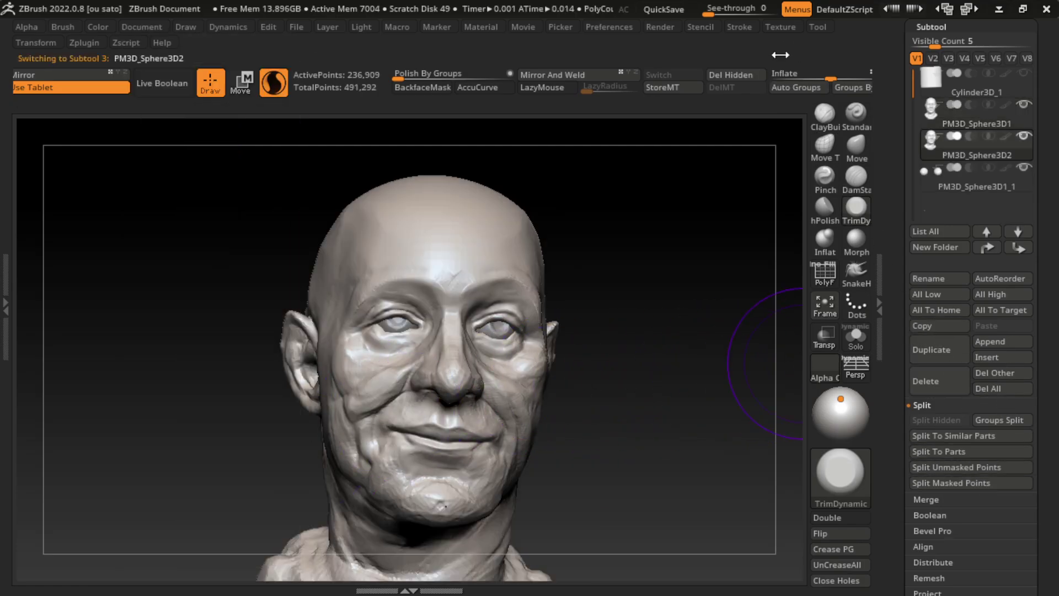
Step: Inflate the duplicated head mesh and choose a woven-texture brush
{"action": "left_click_drag", "start_coordinate": [836, 70], "coordinate": [850, 71]}
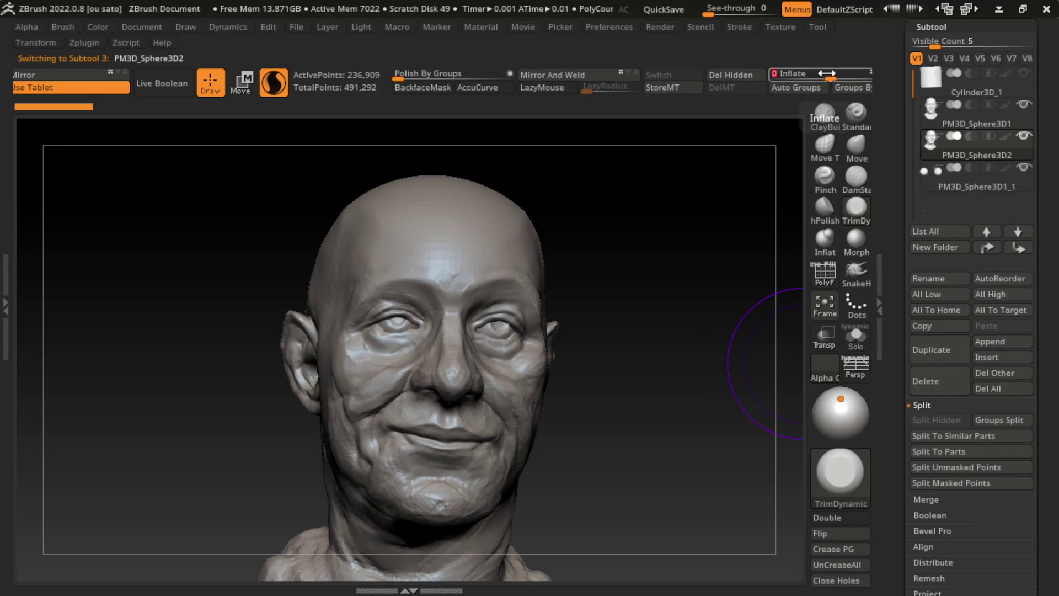
{"action": "left_click", "coordinate": [835, 490]}
{"action": "key", "text": "c"}
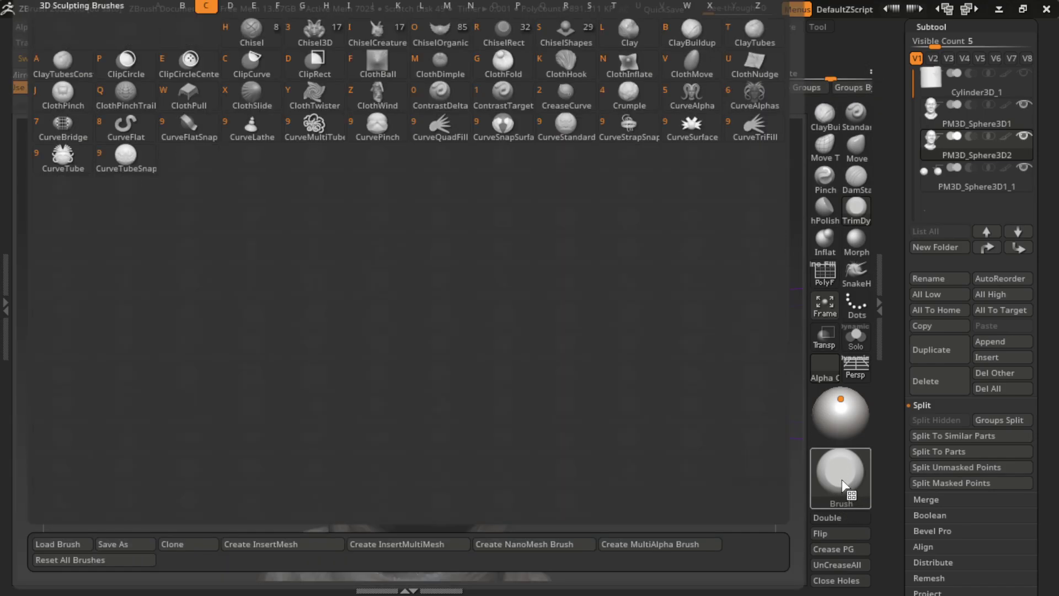
{"action": "key", "text": "Escape"}
{"action": "left_click", "coordinate": [841, 478]}
{"action": "left_click", "coordinate": [756, 461]}
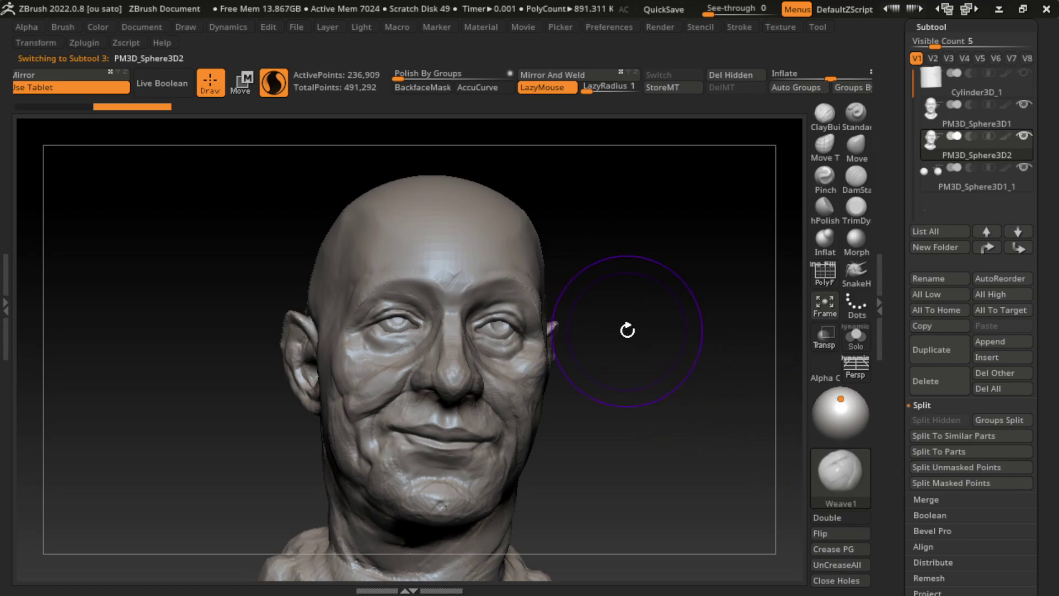
Step: Sculpt hair-like texture across the top and upper sides of the head
{"action": "left_click_drag", "start_coordinate": [639, 293], "coordinate": [685, 293]}
{"action": "mouse_move", "coordinate": [465, 201]}
{"action": "left_mouse_down"}
{"action": "mouse_move", "coordinate": [372, 305]}
{"action": "mouse_move", "coordinate": [430, 191]}
{"action": "mouse_move", "coordinate": [764, 158]}
{"action": "left_mouse_up"}
{"action": "left_click_drag", "start_coordinate": [544, 355], "coordinate": [485, 272]}
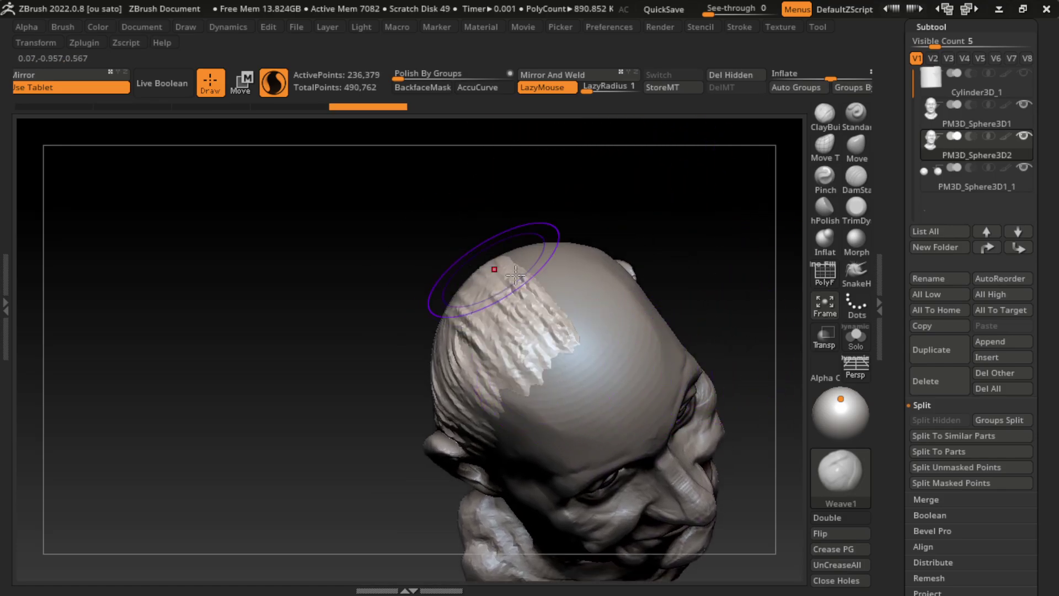
{"action": "mouse_move", "coordinate": [679, 224]}
{"action": "left_mouse_down"}
{"action": "mouse_move", "coordinate": [535, 333]}
{"action": "mouse_move", "coordinate": [634, 331]}
{"action": "left_mouse_up"}
{"action": "left_click_drag", "start_coordinate": [689, 260], "coordinate": [345, 127]}
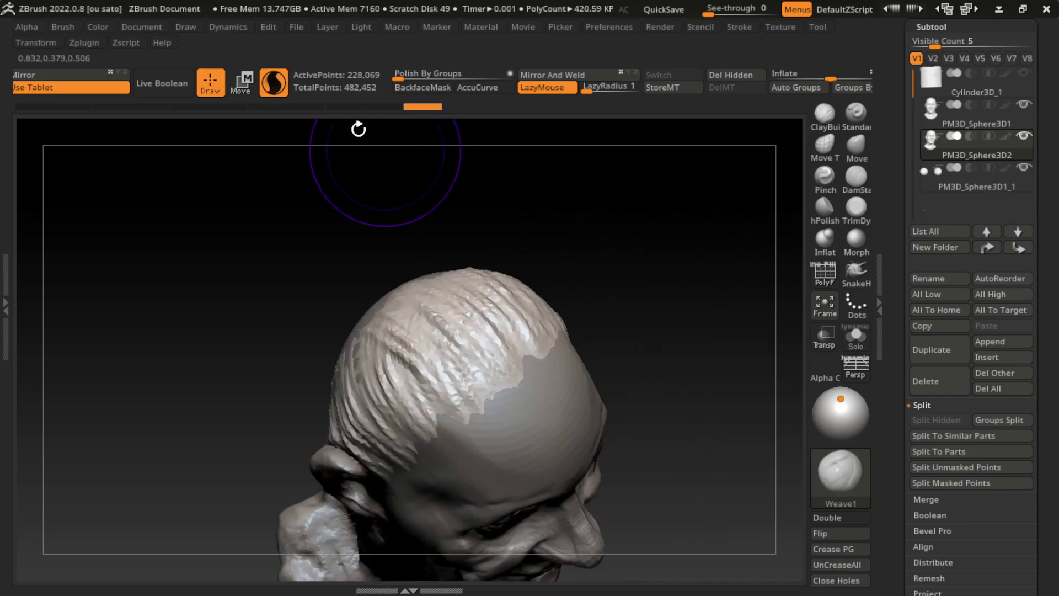
Step: Smooth the back of the skull from the right profile
{"action": "left_click", "coordinate": [144, 25]}
{"action": "left_click_drag", "start_coordinate": [607, 232], "coordinate": [593, 451]}
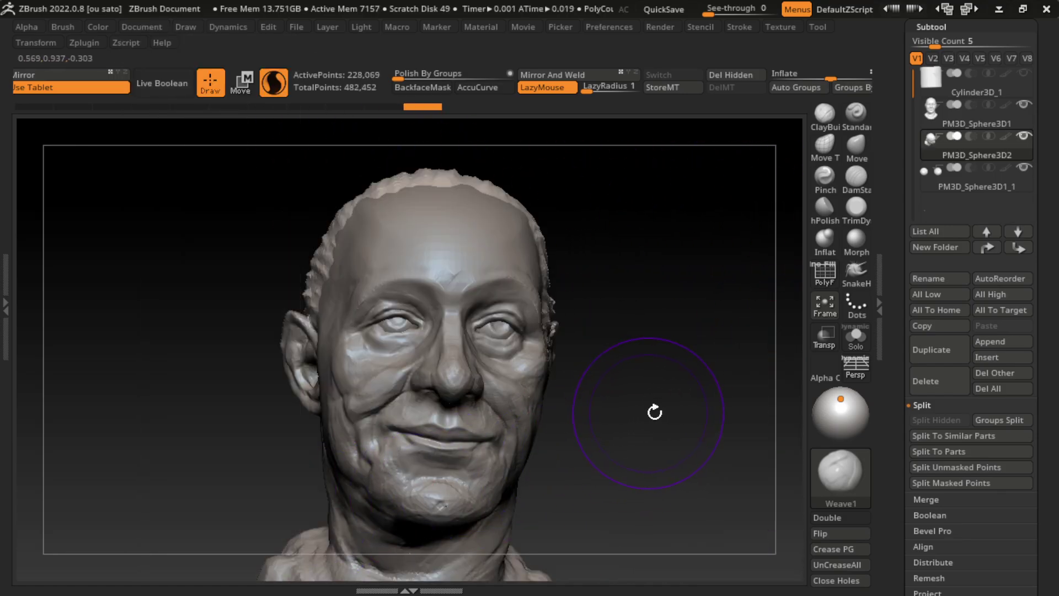
{"action": "key", "text": "s"}
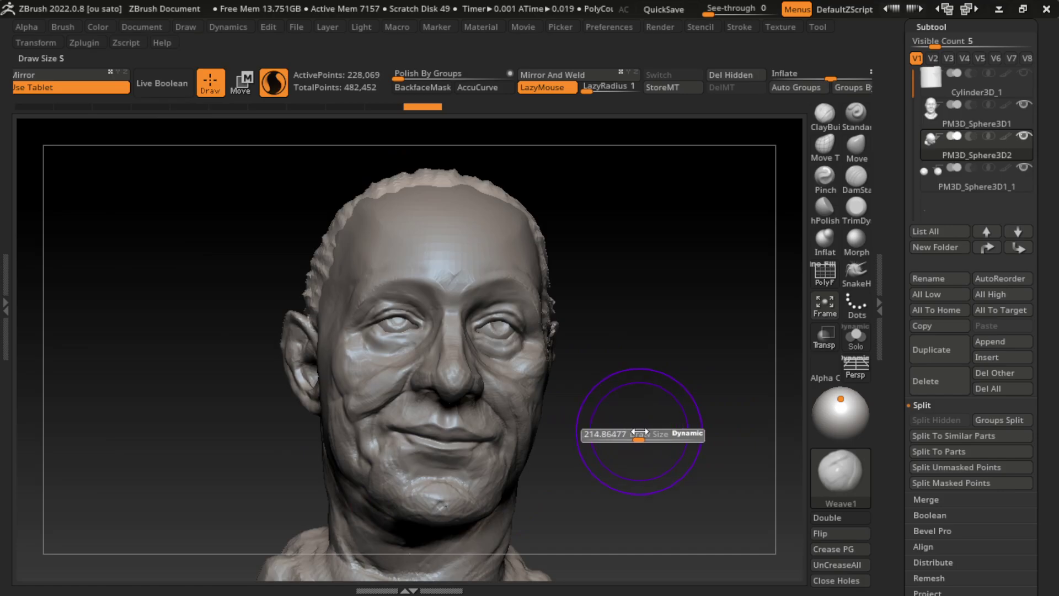
{"action": "left_click_drag", "start_coordinate": [644, 284], "coordinate": [627, 282]}
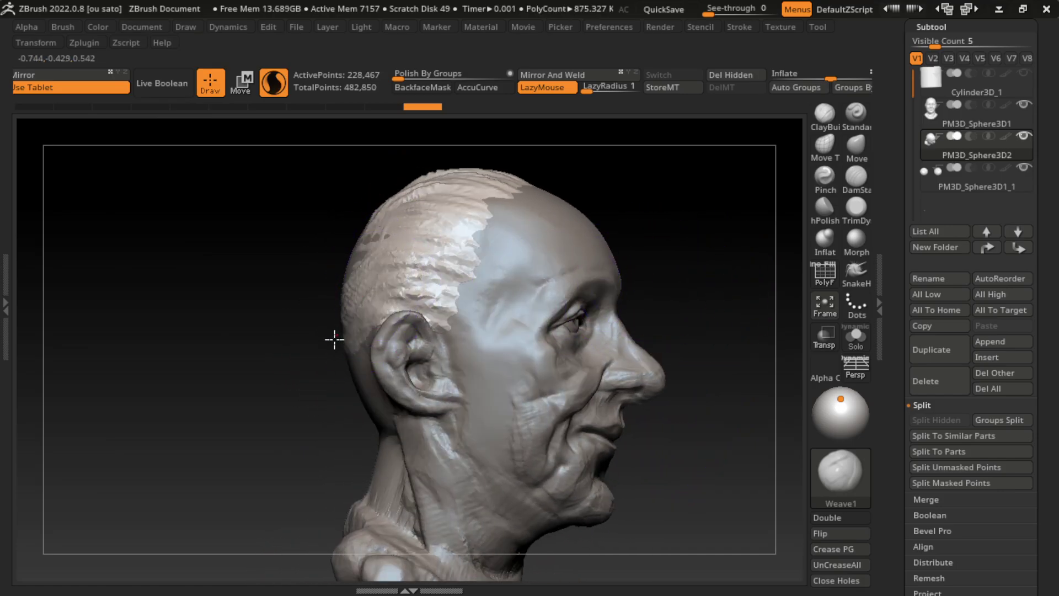
{"action": "left_click_drag", "start_coordinate": [334, 340], "coordinate": [347, 247]}
{"action": "left_click_drag", "start_coordinate": [366, 201], "coordinate": [328, 398]}
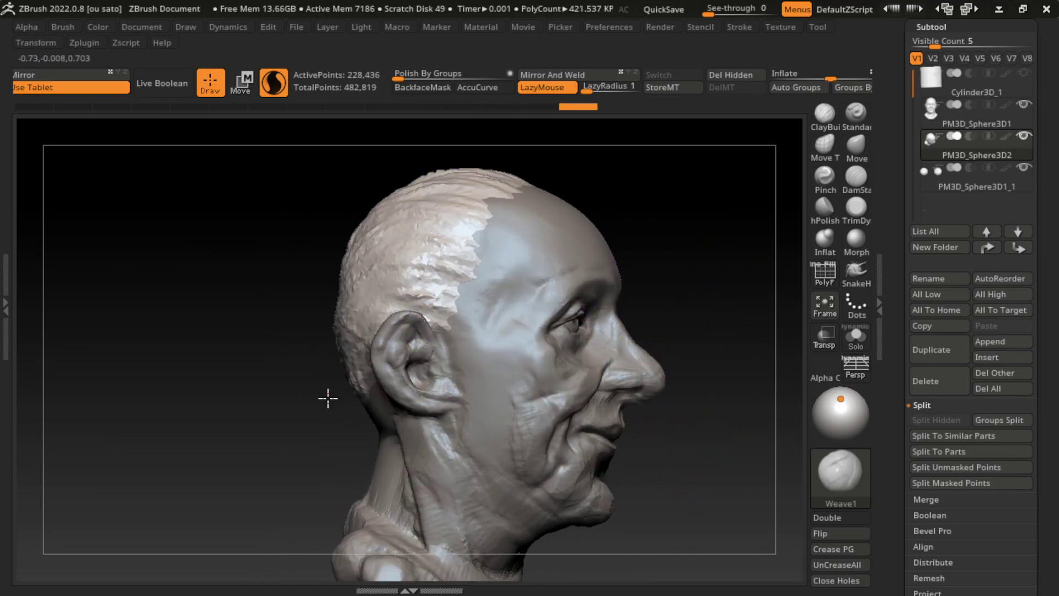
Step: Smooth the hair on the left of the skull and re-sculpt the ear
{"action": "left_click", "coordinate": [142, 27]}
{"action": "left_click_drag", "start_coordinate": [496, 491], "coordinate": [331, 493]}
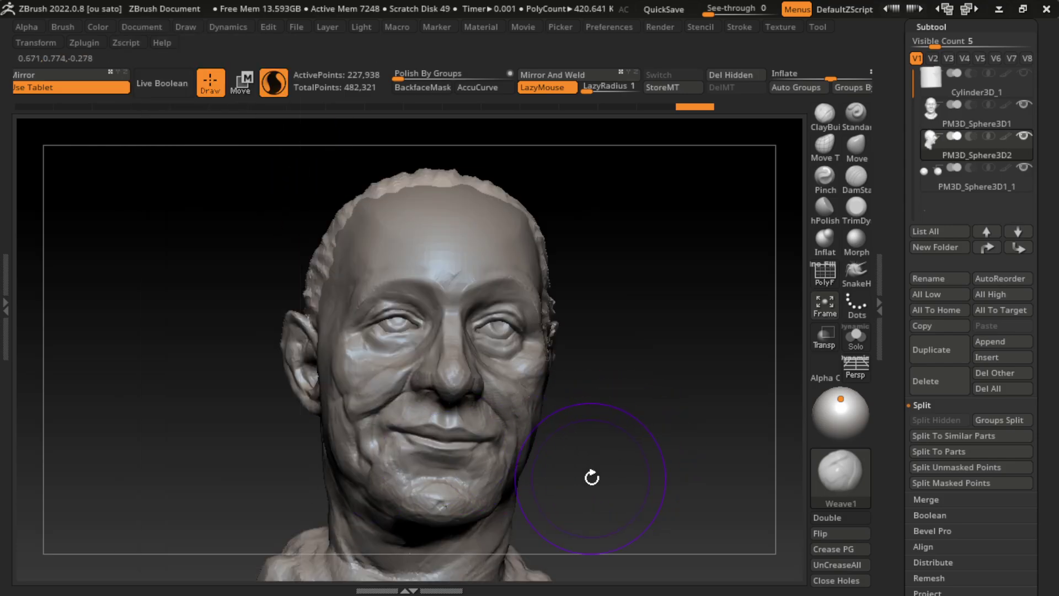
{"action": "key", "text": "s"}
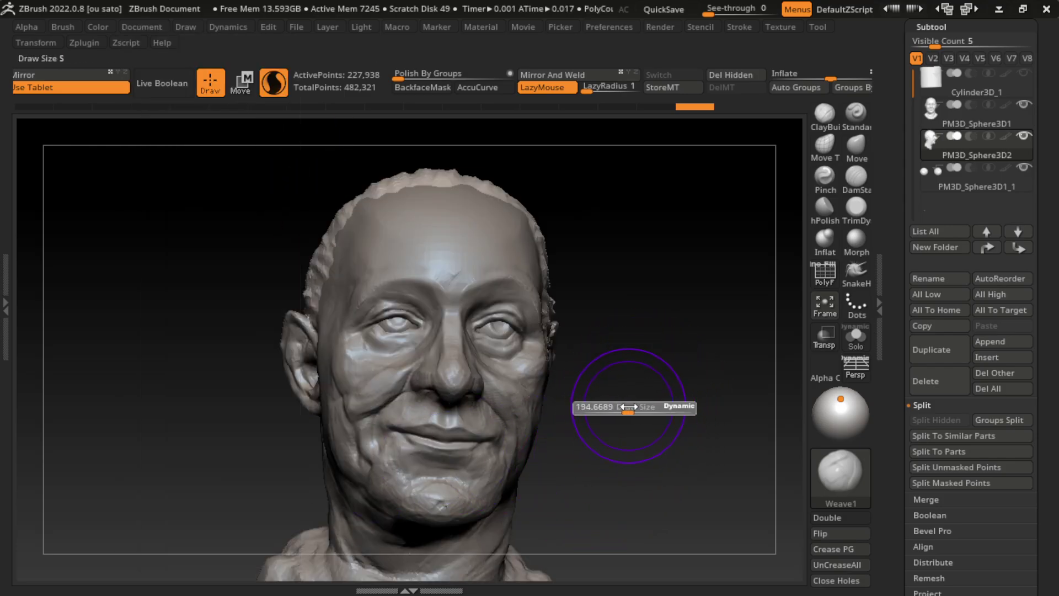
{"action": "left_click_drag", "start_coordinate": [343, 236], "coordinate": [354, 227], "text": "shift"}
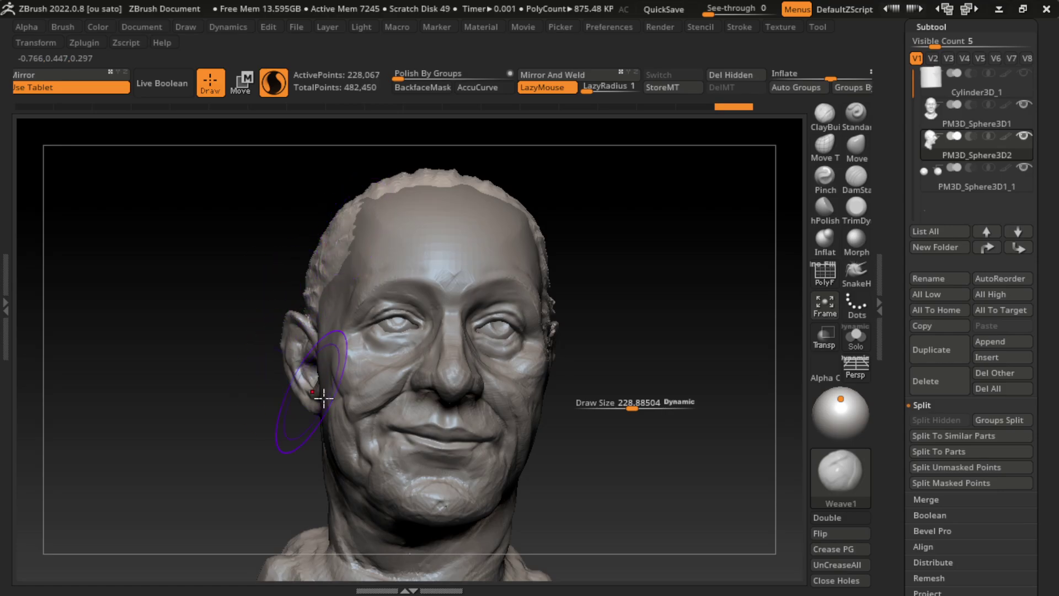
{"action": "key", "text": "s"}
{"action": "mouse_move", "coordinate": [311, 330]}
{"action": "left_mouse_down", "text": "shift"}
{"action": "mouse_move", "coordinate": [314, 308]}
{"action": "mouse_move", "coordinate": [317, 338]}
{"action": "left_mouse_up", "text": "shift"}
{"action": "left_click_drag", "start_coordinate": [310, 391], "coordinate": [301, 331], "text": "shift"}
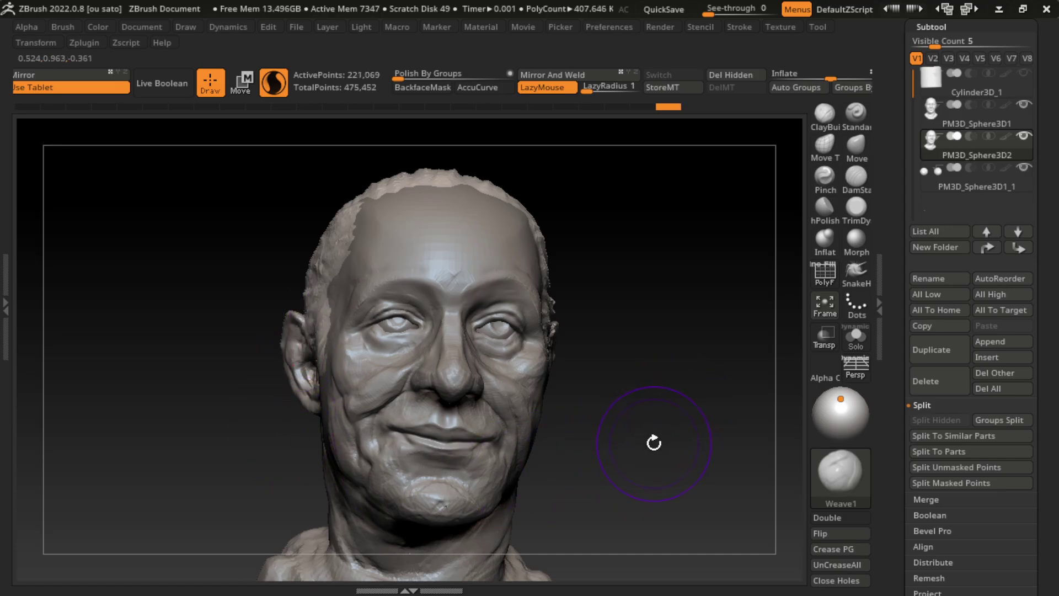
Step: Sculpt a stroke across the top of the head with lazy stroke on
{"action": "mouse_move", "coordinate": [645, 338]}
{"action": "left_mouse_down"}
{"action": "mouse_move", "coordinate": [648, 374]}
{"action": "mouse_move", "coordinate": [497, 155]}
{"action": "left_mouse_up"}
{"action": "mouse_move", "coordinate": [489, 275]}
{"action": "left_mouse_down"}
{"action": "mouse_move", "coordinate": [462, 340]}
{"action": "mouse_move", "coordinate": [580, 253]}
{"action": "left_mouse_up"}
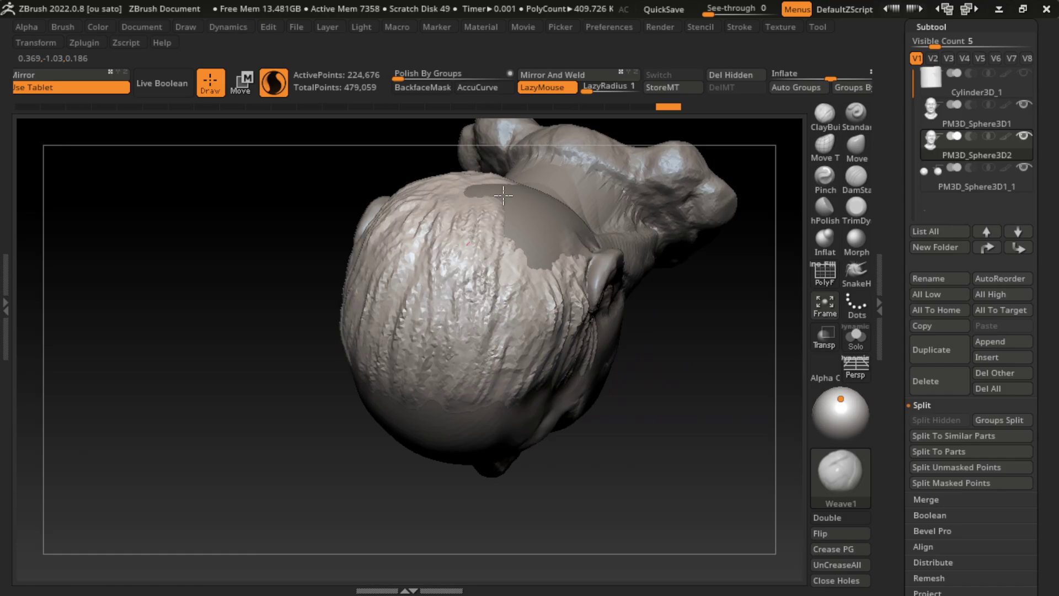
{"action": "left_click_drag", "start_coordinate": [662, 437], "coordinate": [704, 287], "text": "shift"}
{"action": "key", "text": "l"}
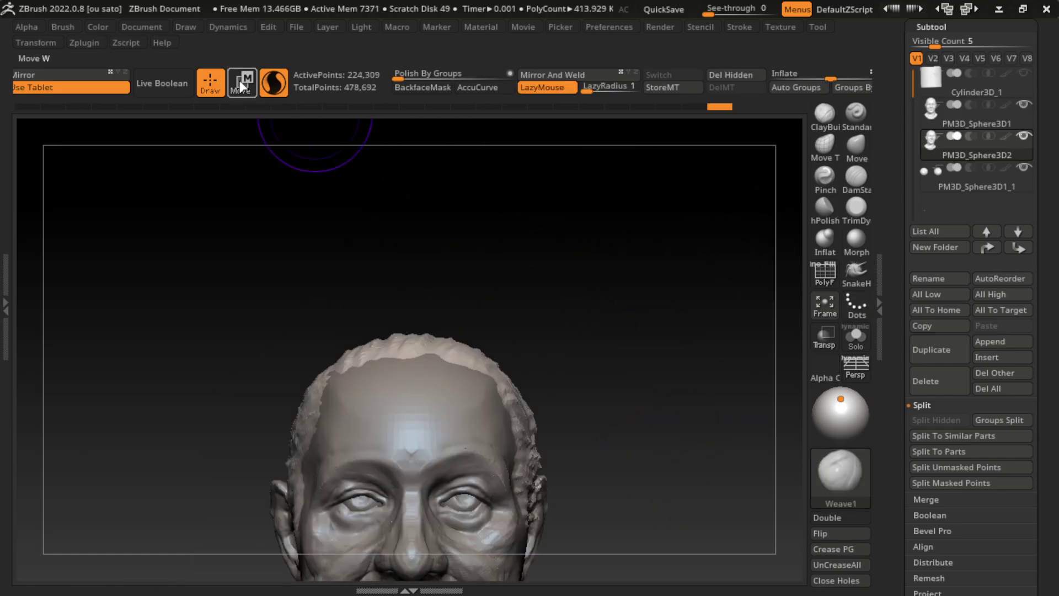
{"action": "left_click", "coordinate": [142, 26]}
{"action": "mouse_move", "coordinate": [635, 524]}
{"action": "left_mouse_down"}
{"action": "mouse_move", "coordinate": [655, 426]}
{"action": "mouse_move", "coordinate": [646, 390]}
{"action": "mouse_move", "coordinate": [662, 378]}
{"action": "mouse_move", "coordinate": [667, 400]}
{"action": "left_mouse_up"}
Step: Return to the PM3D_Sphere3D1 head subtool and shrink the brush below about 77
{"action": "left_click", "coordinate": [539, 336], "text": "alt"}
{"action": "key", "text": "s"}
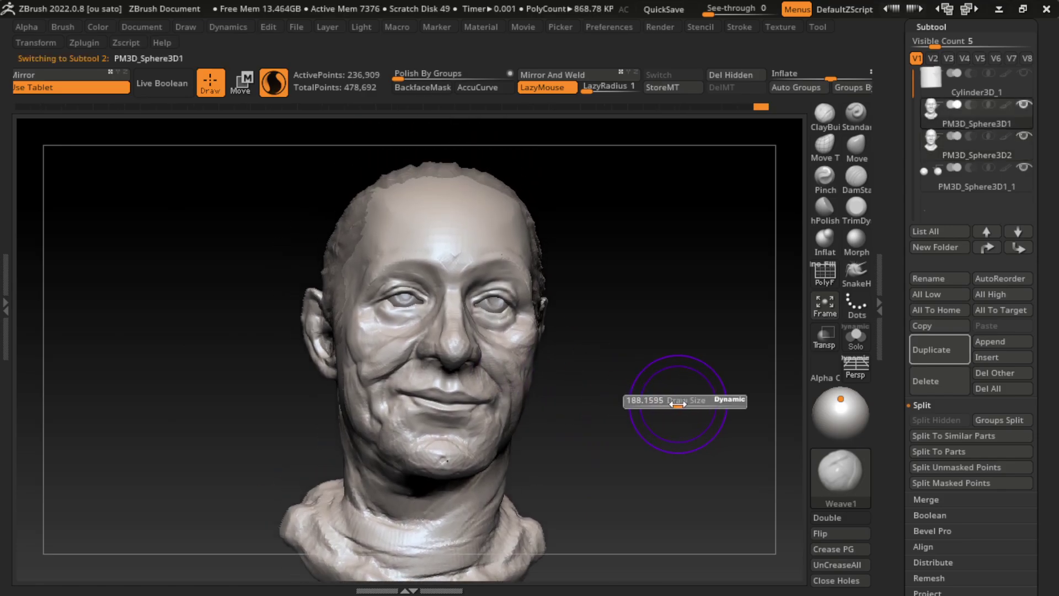
{"action": "key", "text": "s"}
{"action": "left_click_drag", "start_coordinate": [661, 439], "coordinate": [649, 438]}
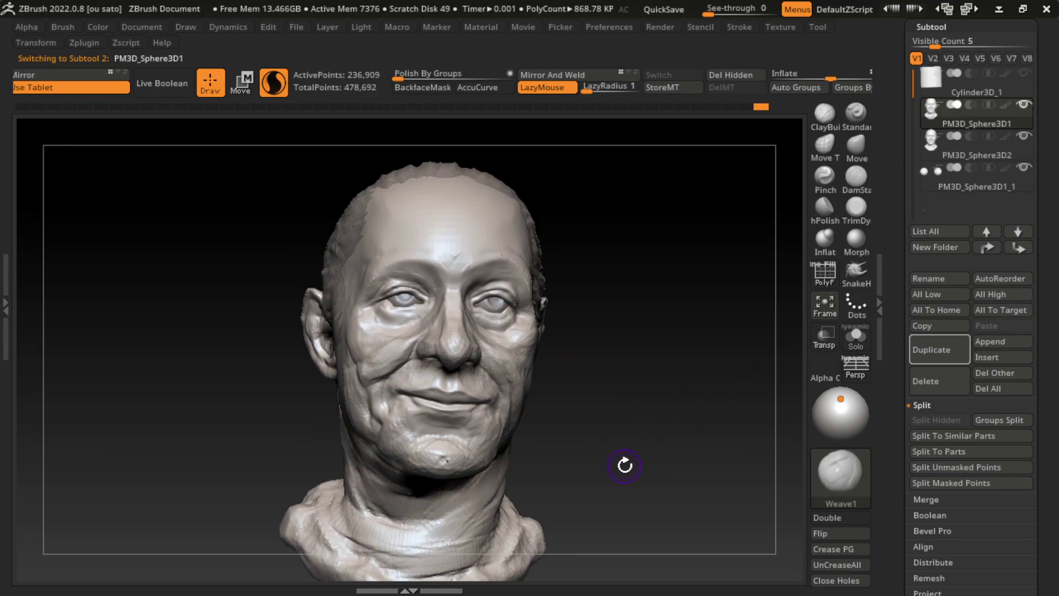
{"action": "key", "text": "s"}
{"action": "left_click_drag", "start_coordinate": [673, 431], "coordinate": [662, 432]}
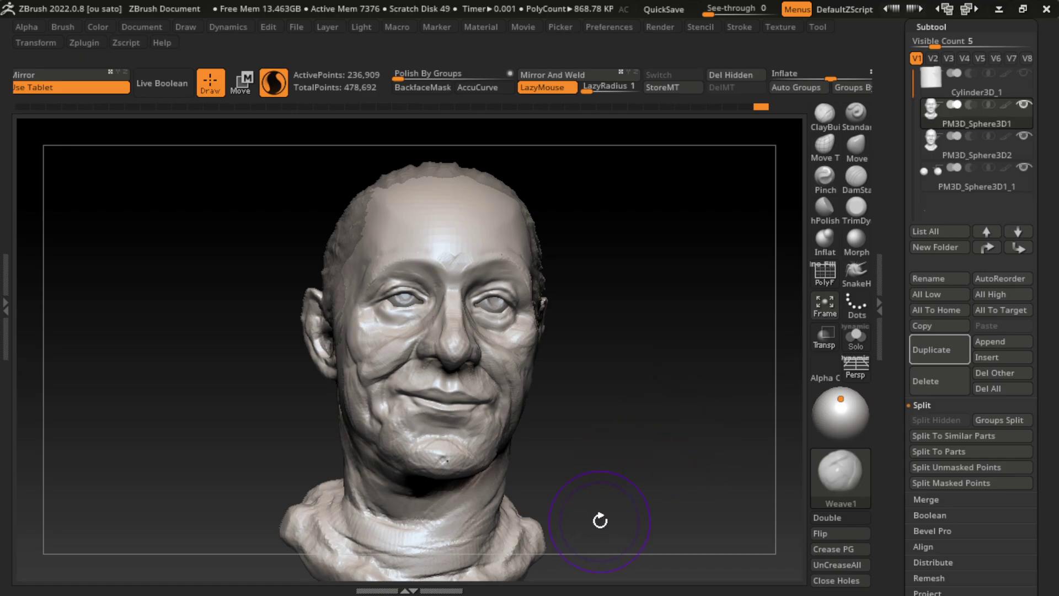
Step: Select the Move brush and make PM3D_Sphere3D1 the active subtool
{"action": "key", "text": "s"}
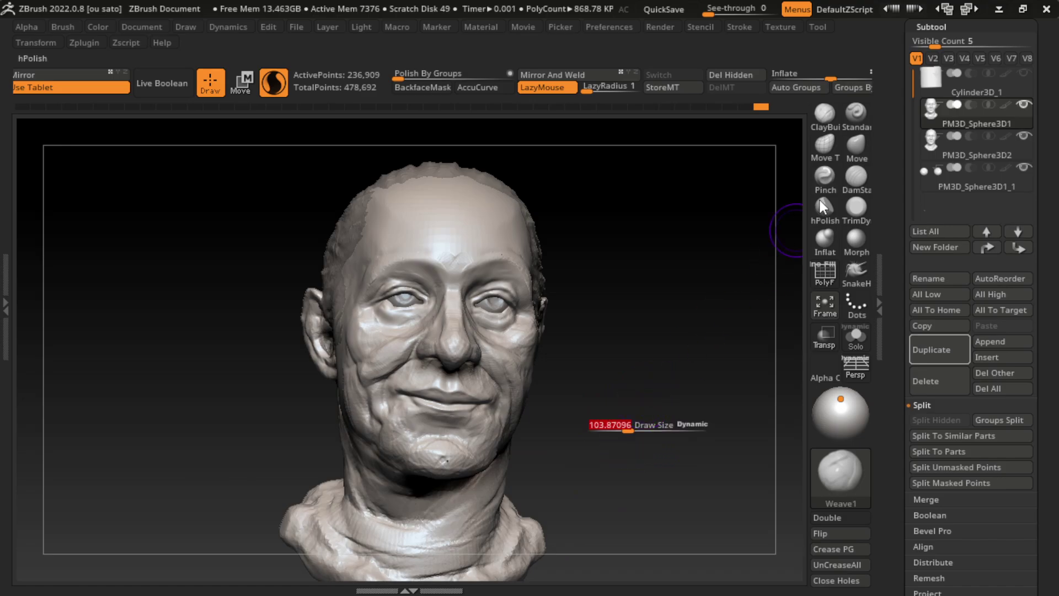
{"action": "key", "text": "b"}
{"action": "key", "text": "m"}
{"action": "key", "text": "v"}
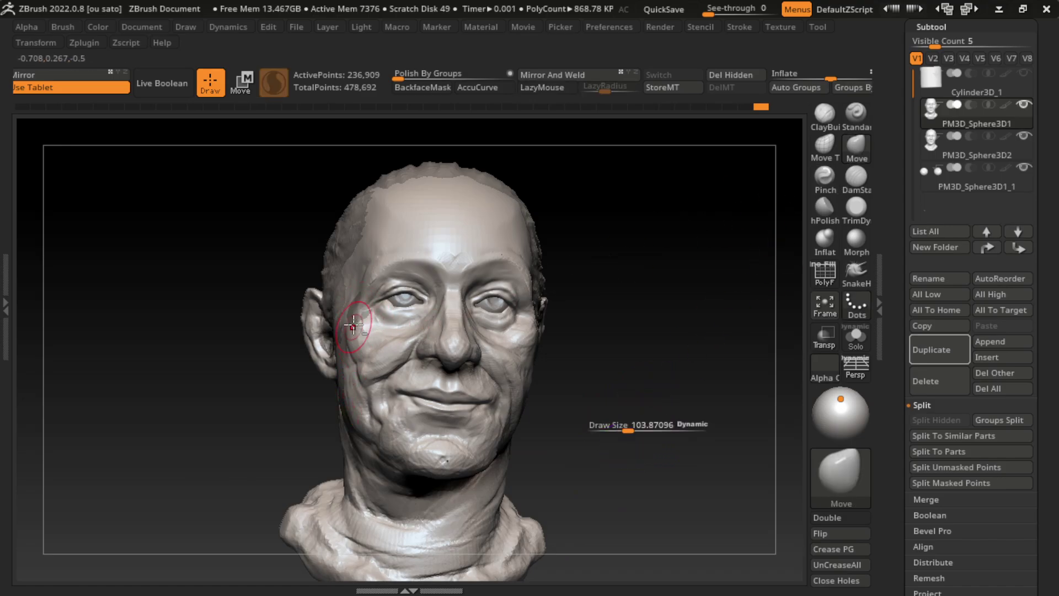
{"action": "left_click", "coordinate": [356, 314], "text": "alt"}
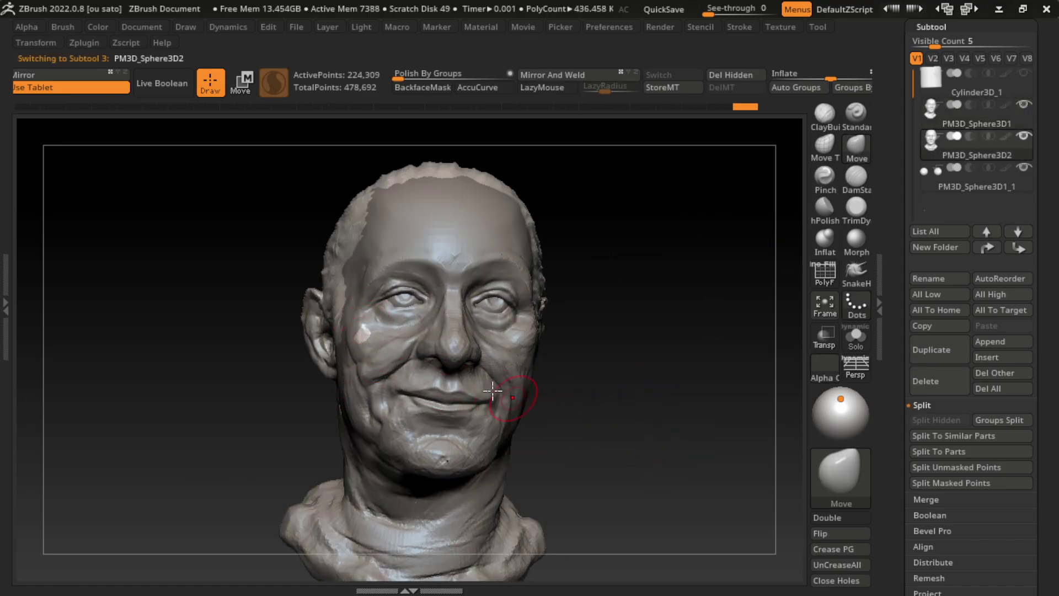
{"action": "left_click", "coordinate": [392, 342], "text": "alt"}
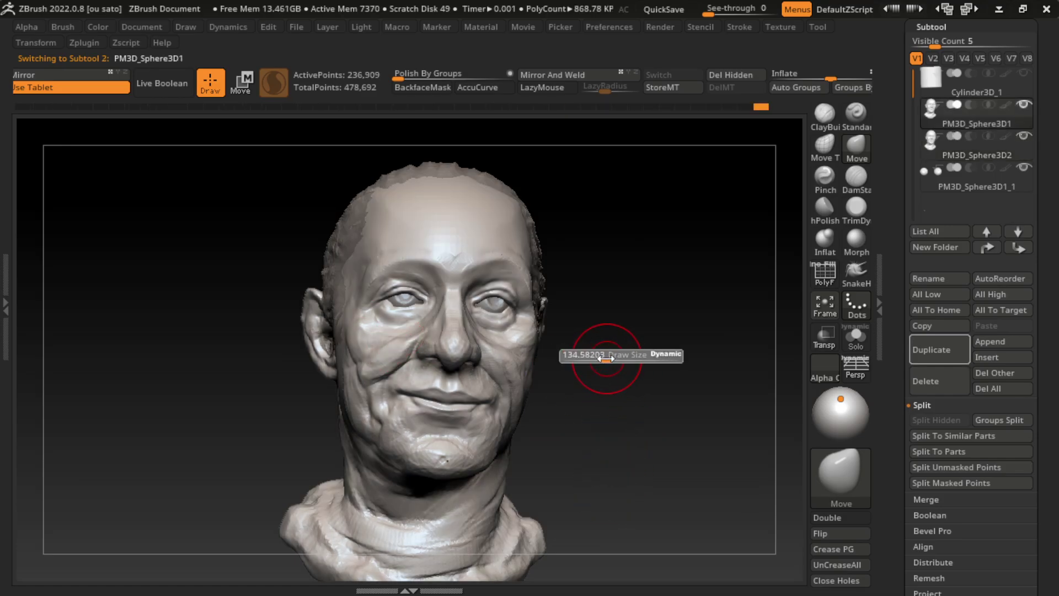
Step: Add a small Standard-brush stroke on the forehead at draw size about 99
{"action": "left_click", "coordinate": [856, 115]}
{"action": "key", "text": "s"}
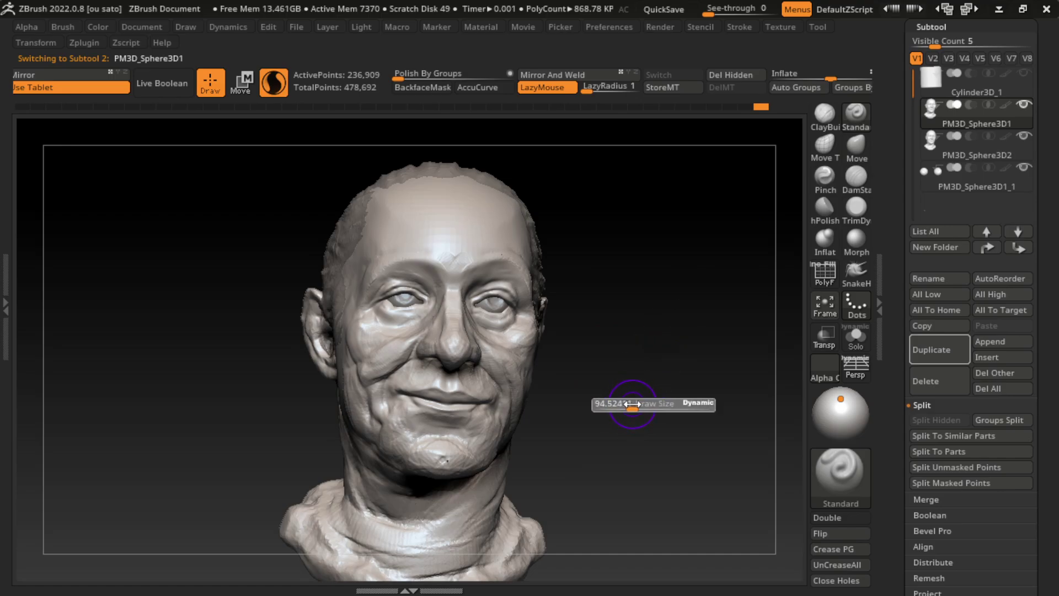
{"action": "left_click_drag", "start_coordinate": [634, 405], "coordinate": [632, 403]}
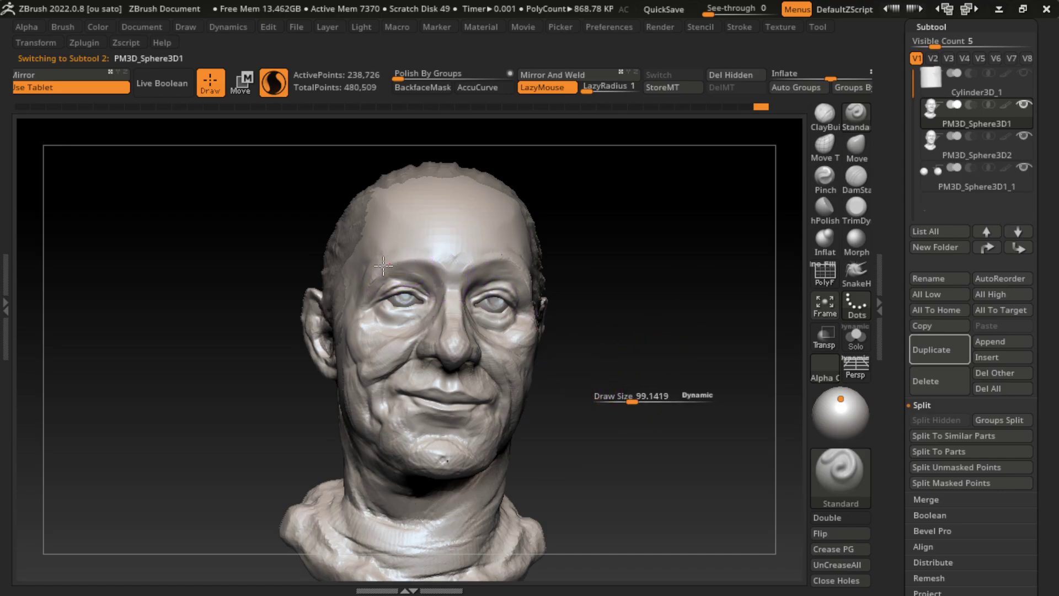
{"action": "left_click_drag", "start_coordinate": [406, 256], "coordinate": [403, 449]}
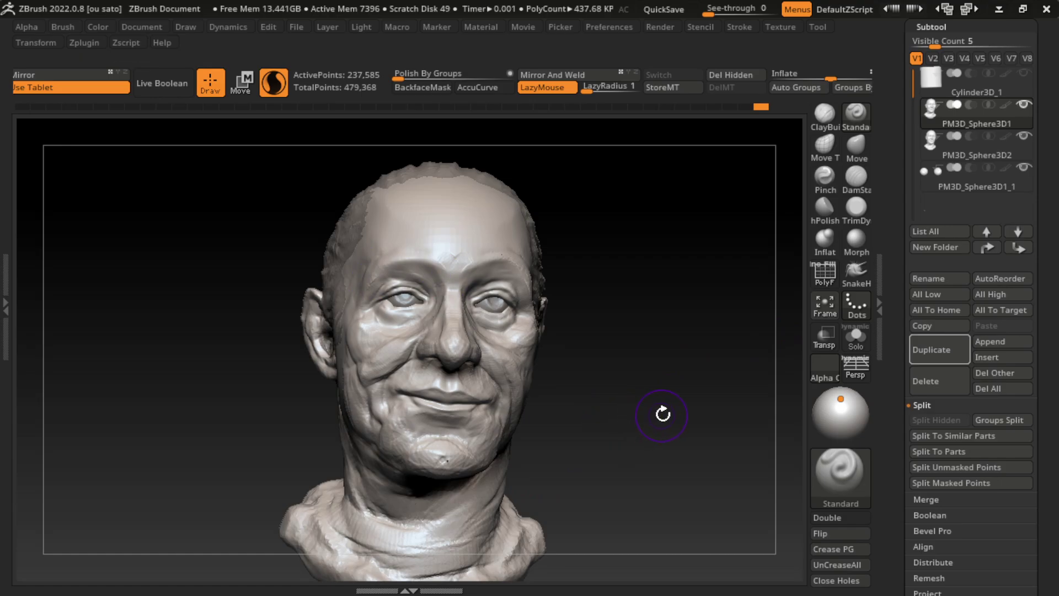
Step: Flatten the forehead and upper head with TrimDynamic strokes
{"action": "left_click", "coordinate": [856, 207]}
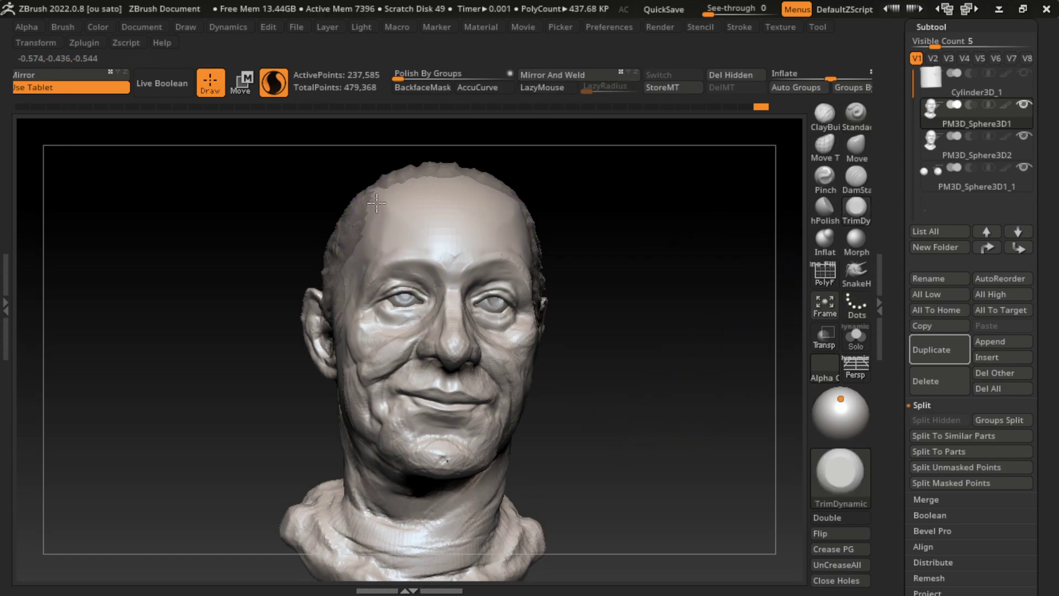
{"action": "mouse_move", "coordinate": [379, 225]}
{"action": "left_mouse_down"}
{"action": "mouse_move", "coordinate": [425, 225]}
{"action": "mouse_move", "coordinate": [390, 177]}
{"action": "mouse_move", "coordinate": [378, 193]}
{"action": "left_mouse_up"}
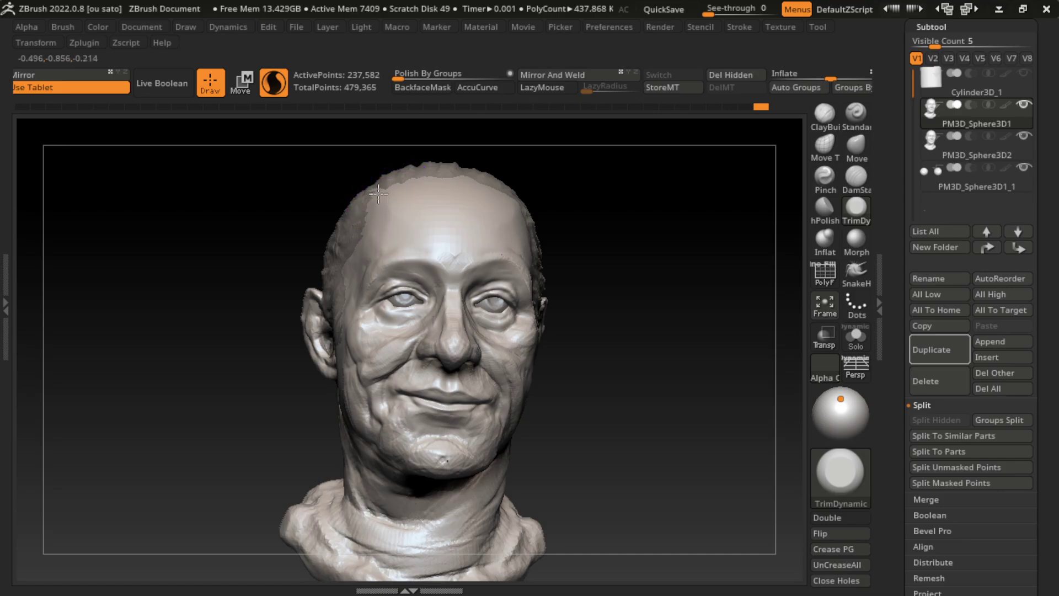
{"action": "left_click_drag", "start_coordinate": [414, 160], "coordinate": [355, 237]}
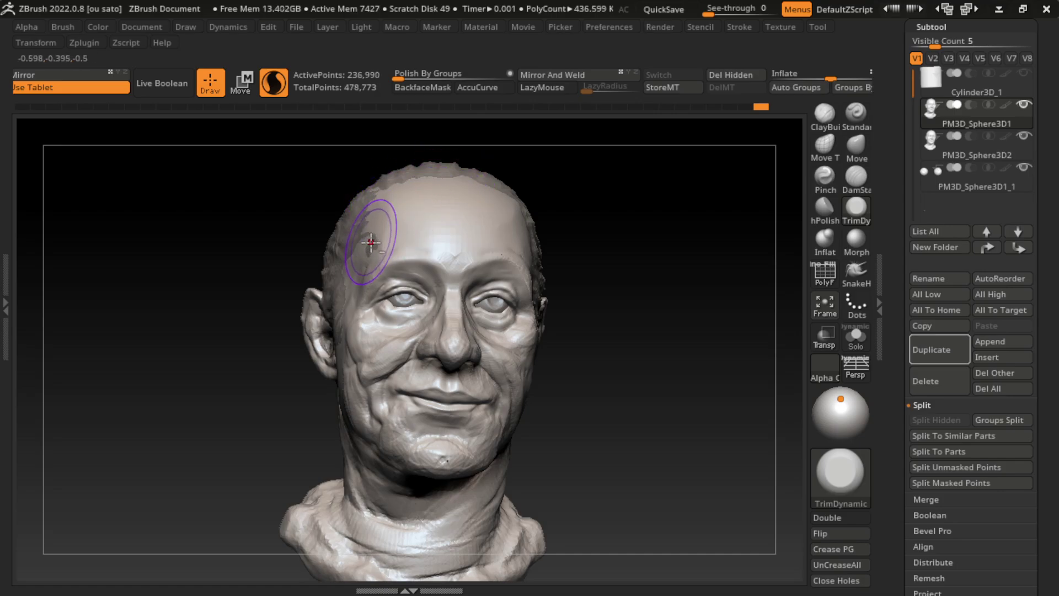
{"action": "left_click_drag", "start_coordinate": [485, 225], "coordinate": [347, 225]}
Step: Reselect PM3D_Sphere3D1 with TrimDynamic and zoom in closer on the face
{"action": "key", "text": "b"}
{"action": "key", "text": "c"}
{"action": "key", "text": "b"}
{"action": "key", "text": "l"}
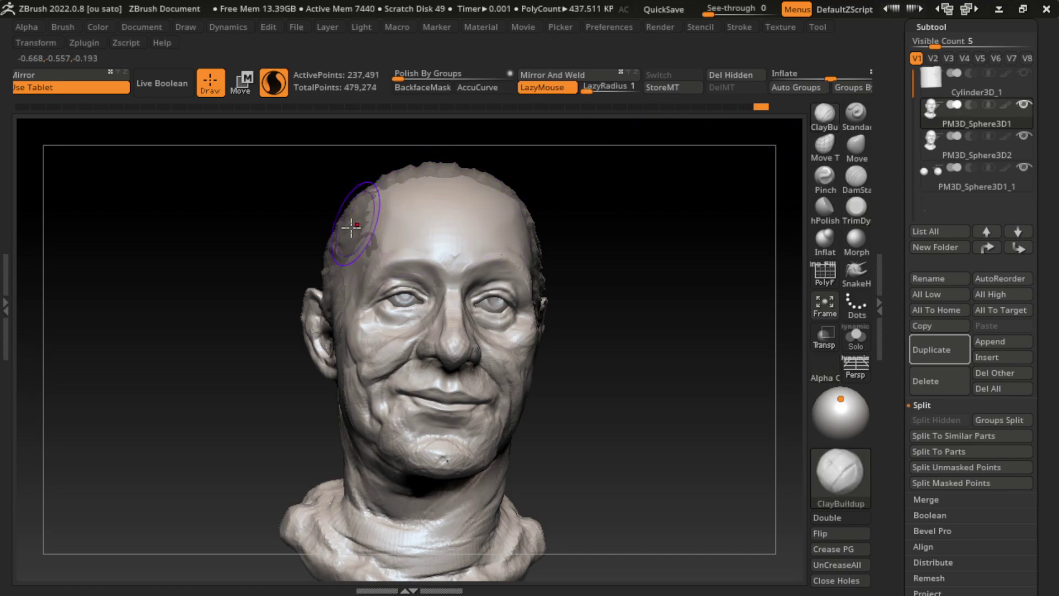
{"action": "left_click", "coordinate": [388, 229], "text": "alt"}
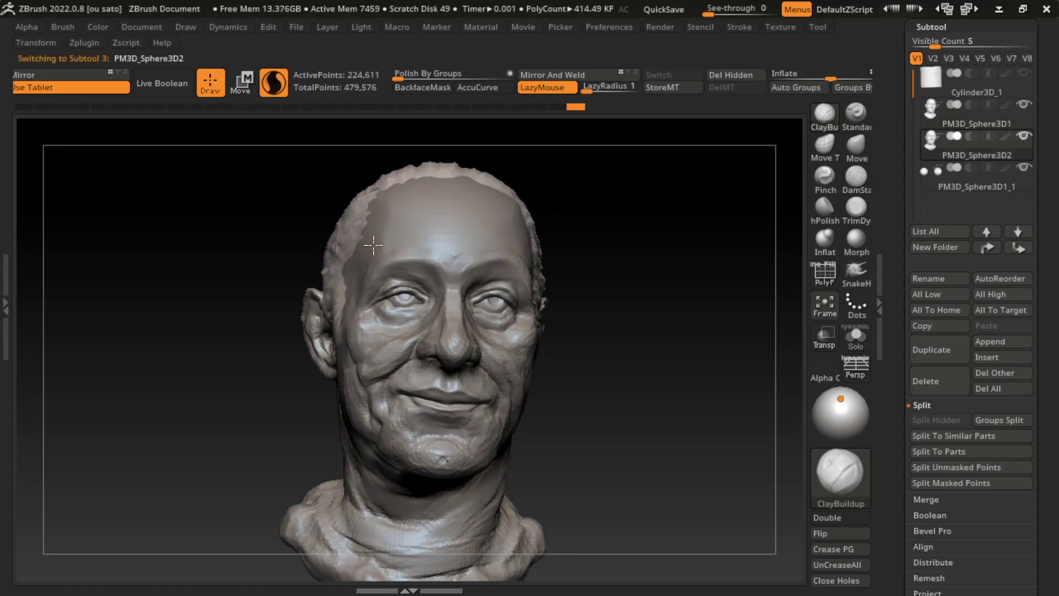
{"action": "left_click", "coordinate": [381, 246], "text": "alt"}
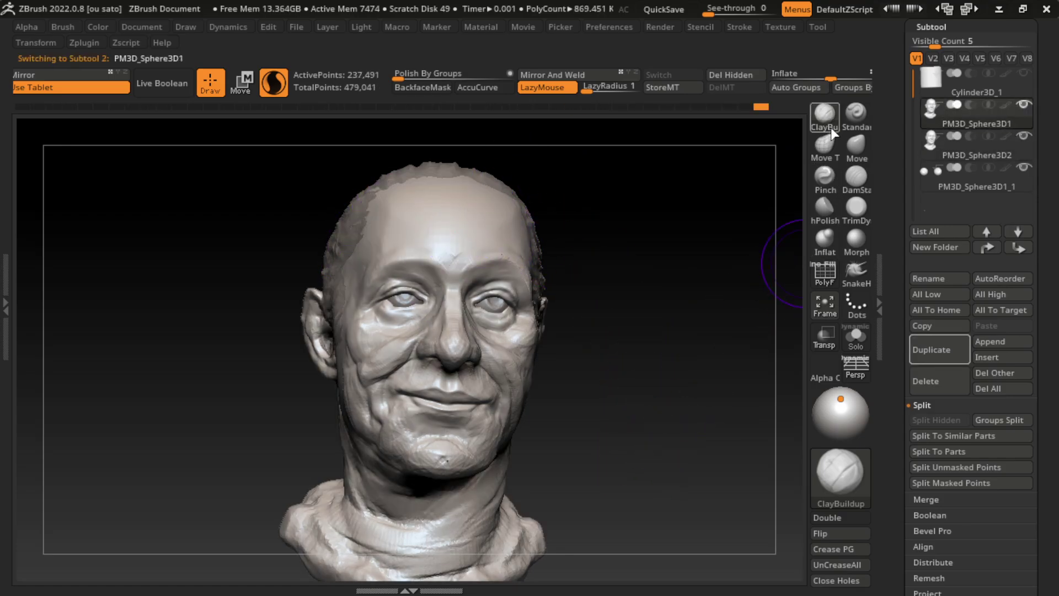
{"action": "left_click", "coordinate": [857, 210]}
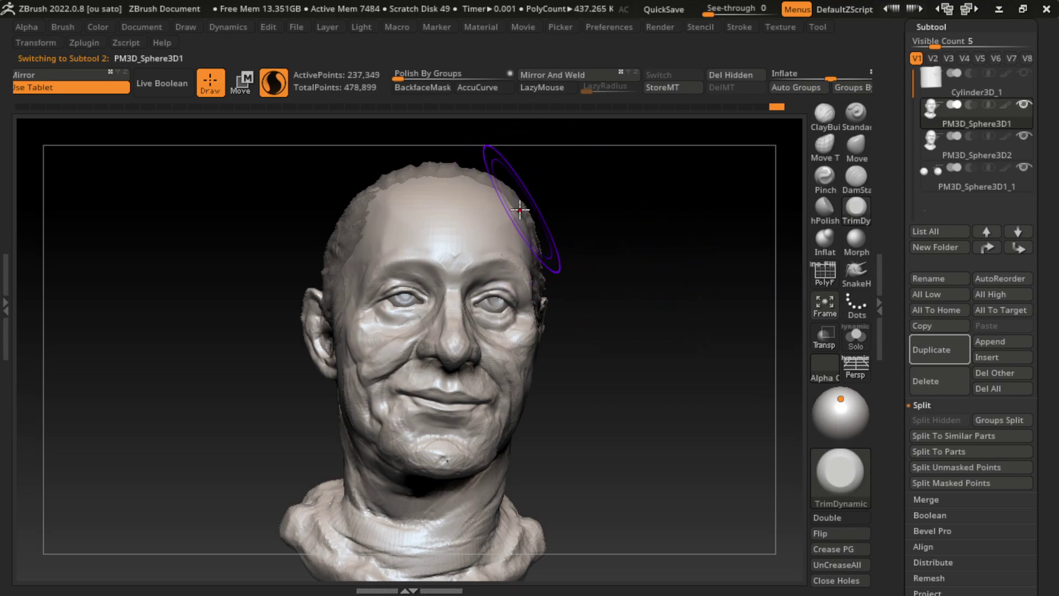
{"action": "left_click_drag", "start_coordinate": [596, 333], "coordinate": [663, 445]}
{"action": "key", "text": "s"}
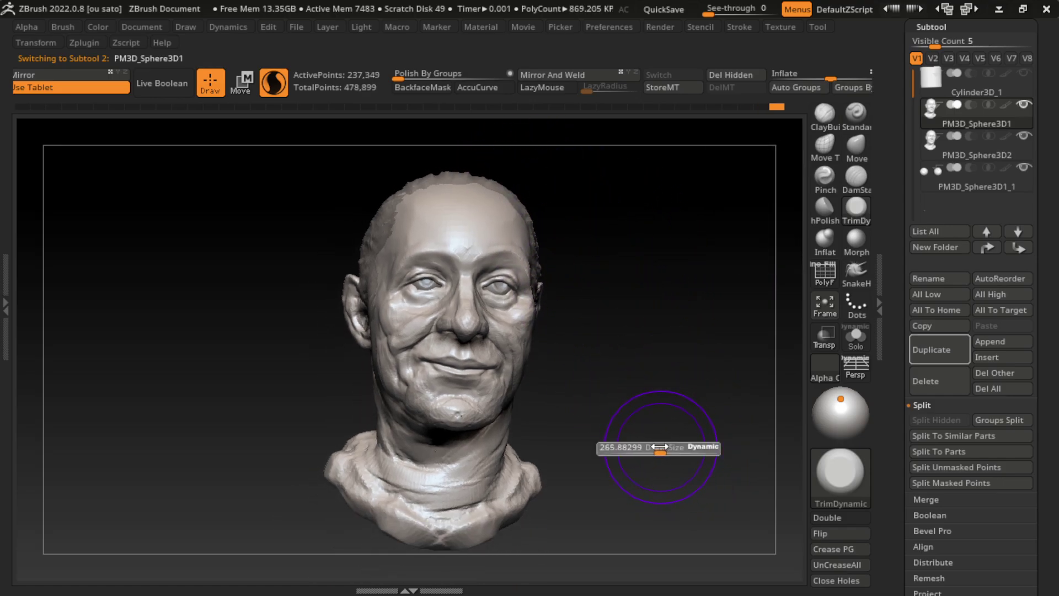
{"action": "mouse_move", "coordinate": [651, 403]}
{"action": "right_mouse_down", "text": "ctrl"}
{"action": "mouse_move", "coordinate": [669, 430]}
{"action": "mouse_move", "coordinate": [636, 433]}
{"action": "right_mouse_up", "text": "ctrl"}
Step: Select ClayBuildup with the brush shrunk to about 65, viewing the whole head
{"action": "key", "text": "s"}
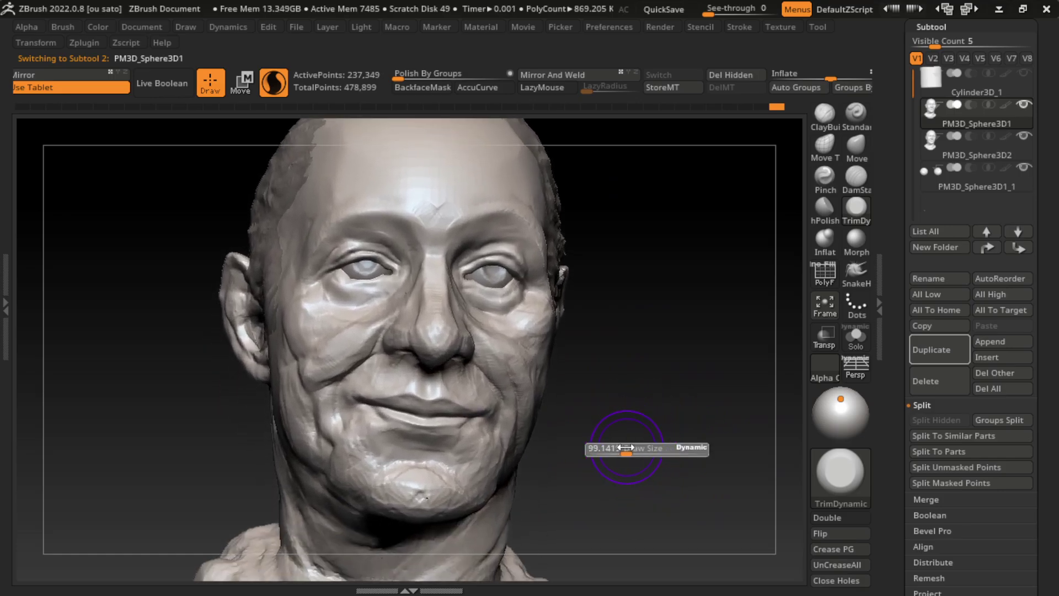
{"action": "left_click_drag", "start_coordinate": [625, 447], "coordinate": [622, 448]}
{"action": "key", "text": "b"}
{"action": "key", "text": "c"}
{"action": "key", "text": "b"}
{"action": "key", "text": "l"}
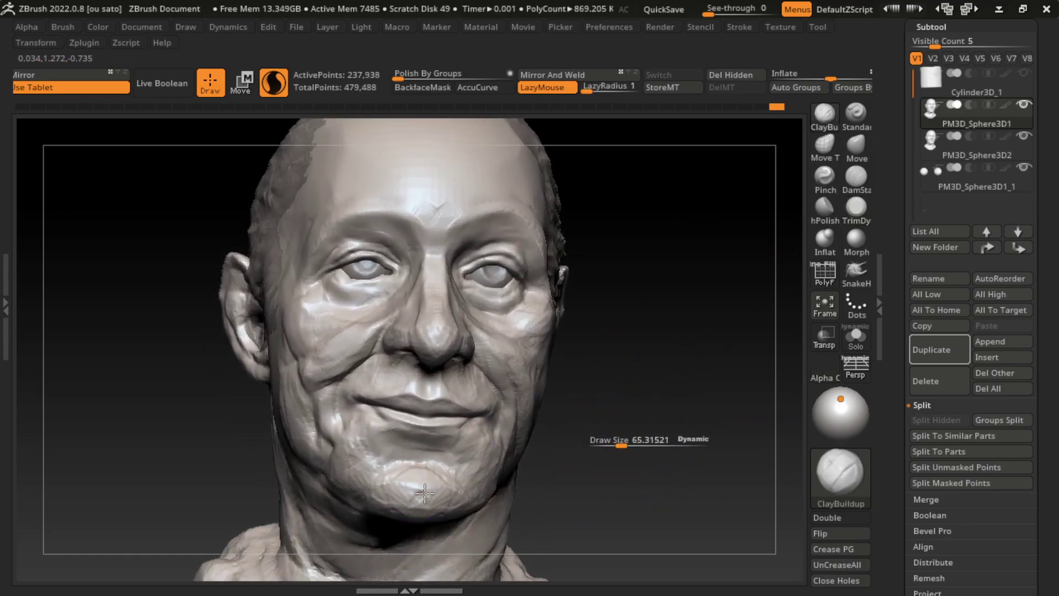
{"action": "right_click_drag", "start_coordinate": [548, 472], "coordinate": [607, 480], "text": "ctrl"}
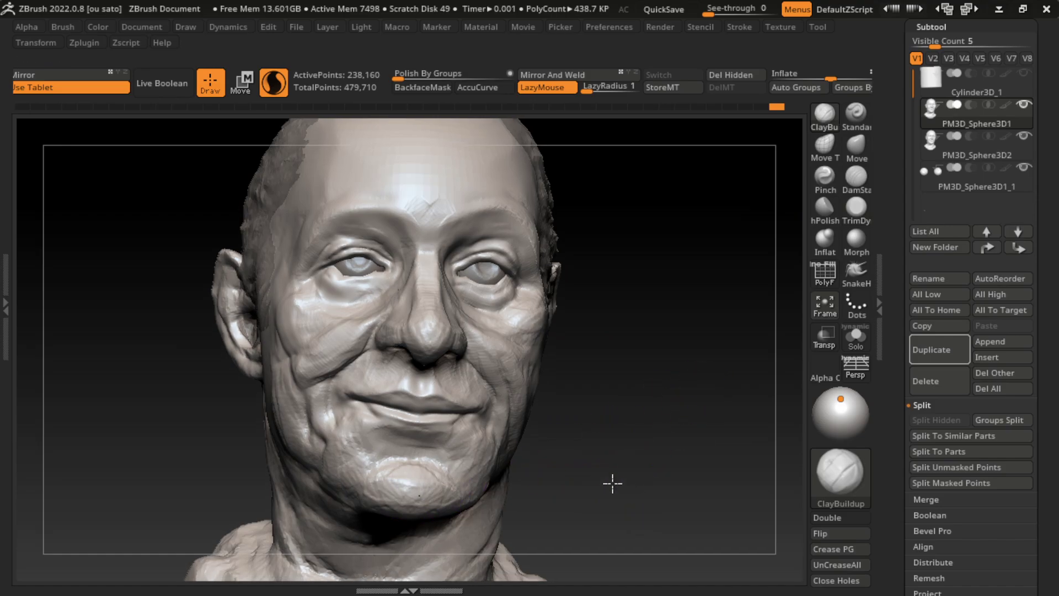
Step: Shift-smooth the chin surface, then check it from the left profile
{"action": "key", "text": "s"}
{"action": "key", "text": "l"}
{"action": "key", "text": "shift"}
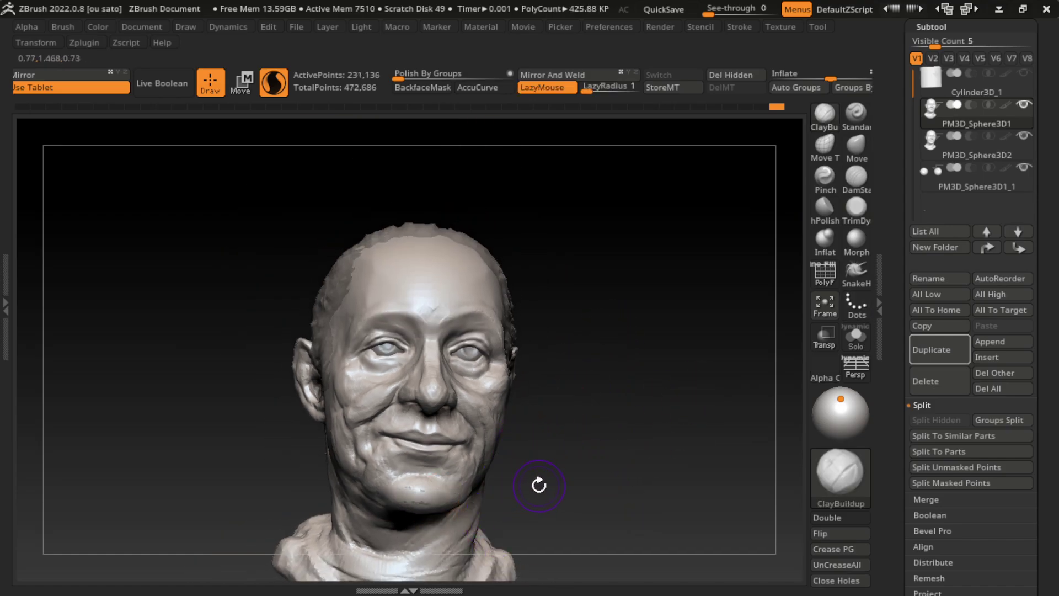
{"action": "left_click_drag", "start_coordinate": [483, 497], "coordinate": [521, 340]}
{"action": "key", "text": "shift"}
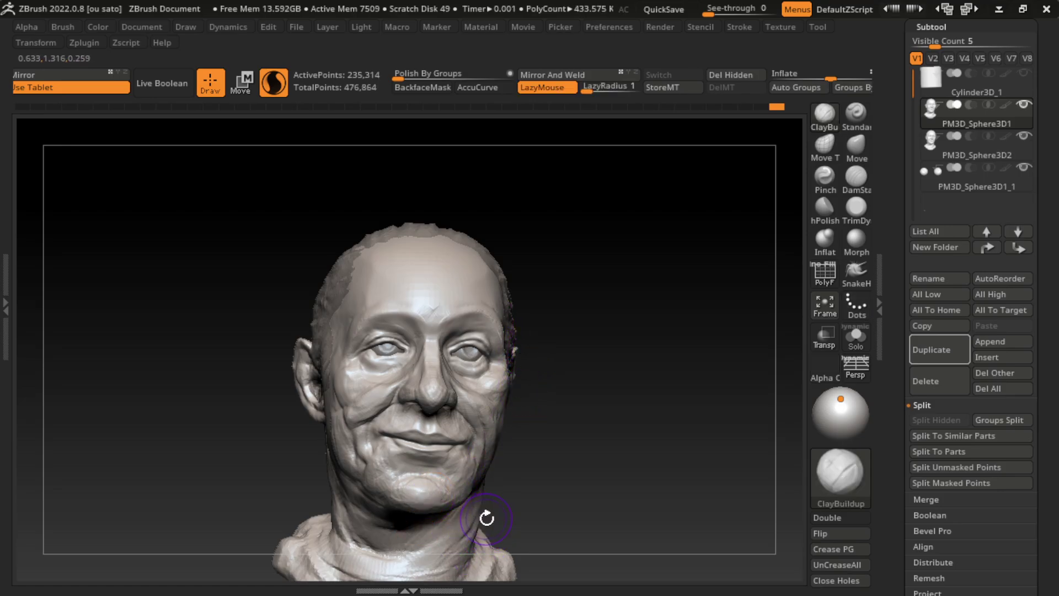
{"action": "mouse_move", "coordinate": [569, 461]}
{"action": "left_mouse_down"}
{"action": "mouse_move", "coordinate": [480, 488]}
{"action": "mouse_move", "coordinate": [491, 465]}
{"action": "left_mouse_up"}
Step: Select the Move brush and PM3D_Sphere3D2, then inspect the face from the front
{"action": "key", "text": "b"}
{"action": "key", "text": "m"}
{"action": "key", "text": "v"}
{"action": "left_click", "coordinate": [480, 469], "text": "alt"}
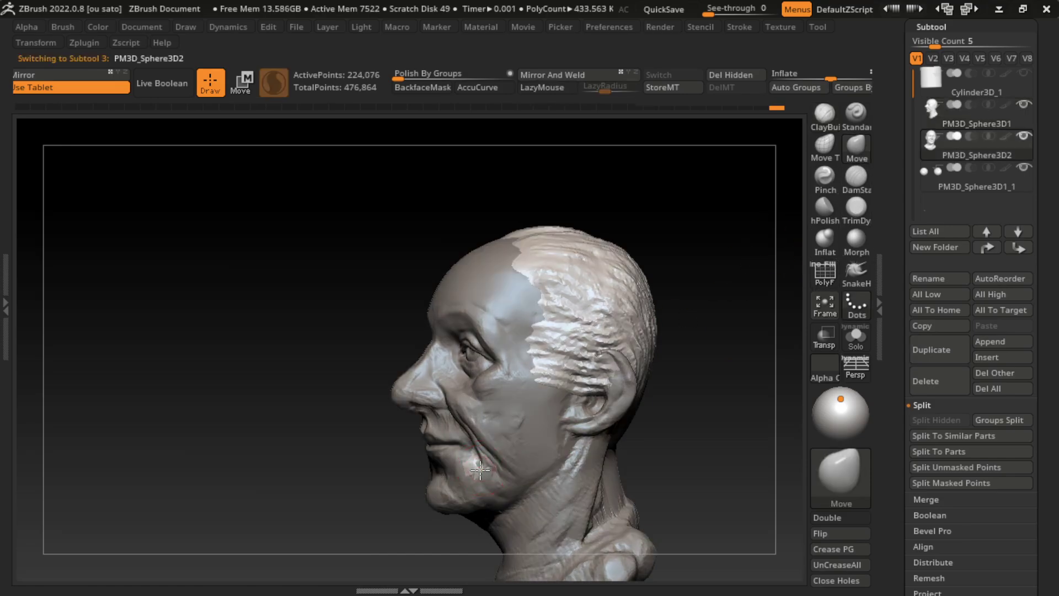
{"action": "mouse_move", "coordinate": [490, 459]}
{"action": "right_mouse_down"}
{"action": "mouse_move", "coordinate": [472, 515]}
{"action": "mouse_move", "coordinate": [622, 440]}
{"action": "right_mouse_up"}
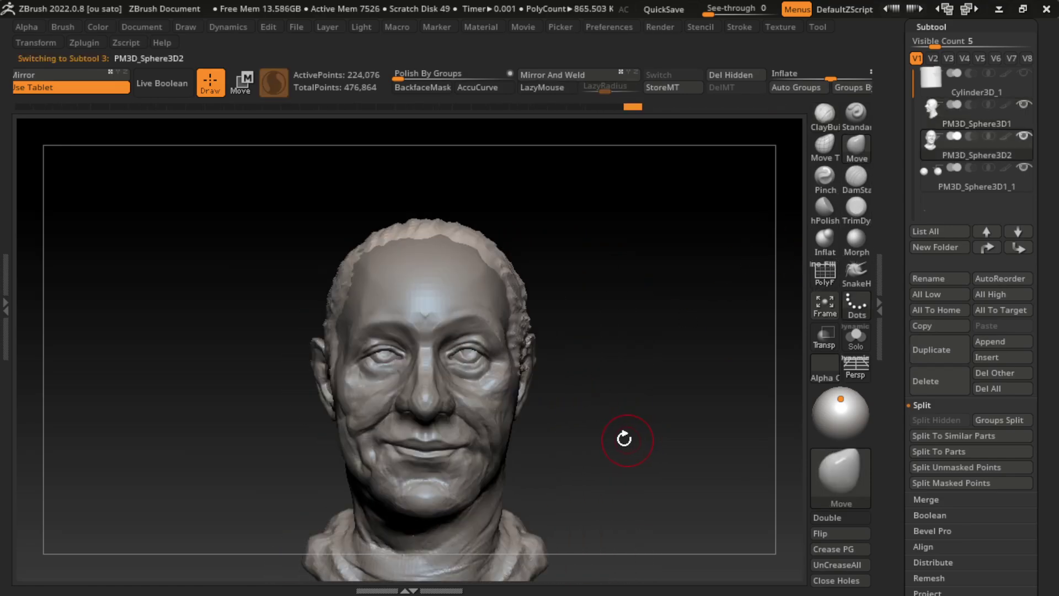
{"action": "left_click", "coordinate": [142, 26]}
{"action": "right_click_drag", "start_coordinate": [605, 528], "coordinate": [616, 525]}
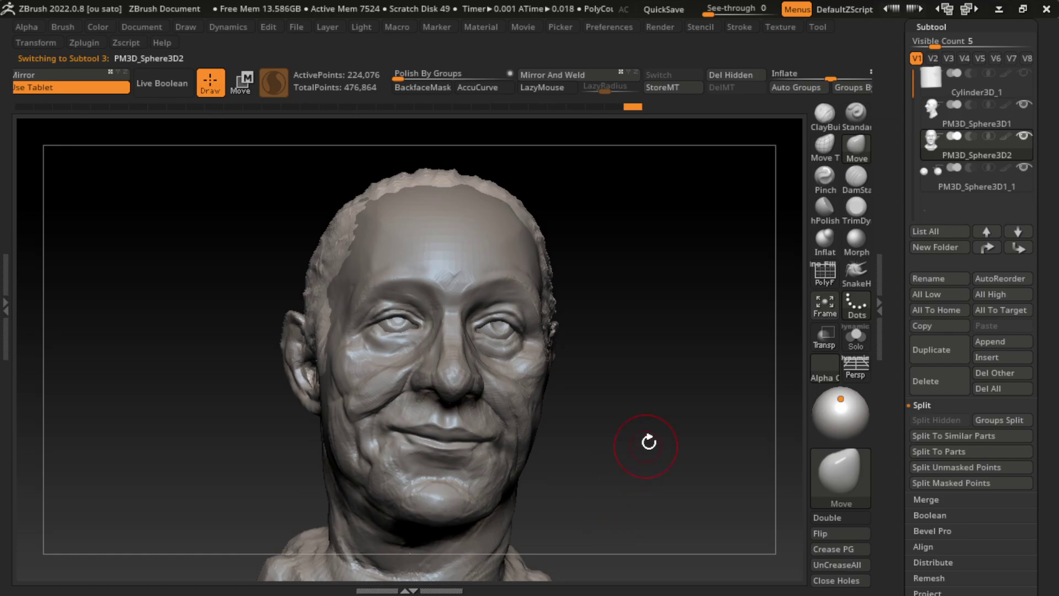
{"action": "right_click_drag", "start_coordinate": [607, 453], "coordinate": [634, 466], "text": "ctrl"}
Step: Set up a smaller ClayBuildup brush on PM3D_Sphere3D1, trying and undoing a chin stroke
{"action": "left_click", "coordinate": [537, 480], "text": "alt"}
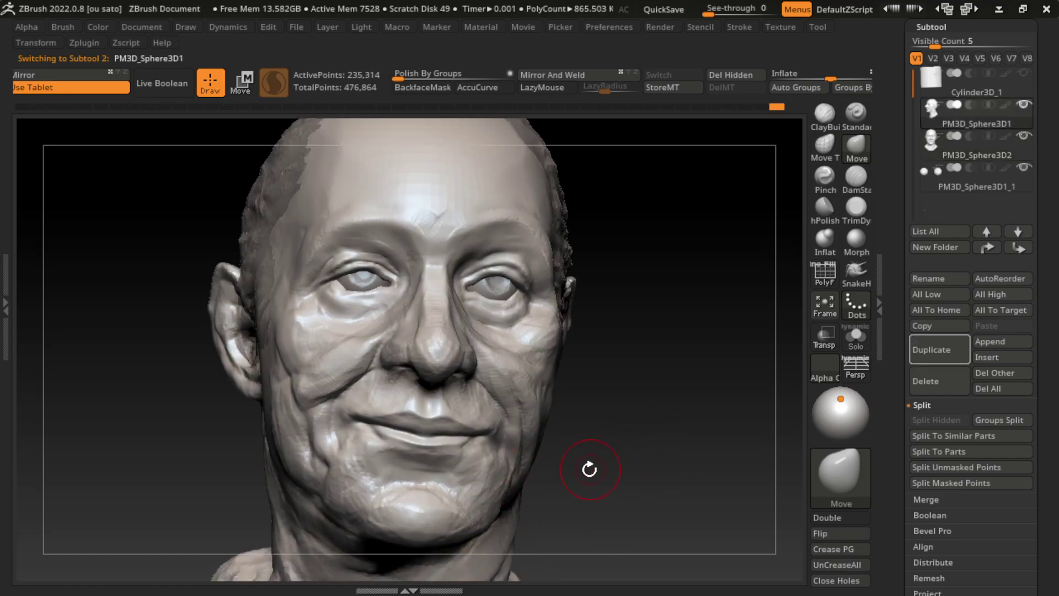
{"action": "key", "text": "s"}
{"action": "left_click", "coordinate": [539, 418], "text": "alt"}
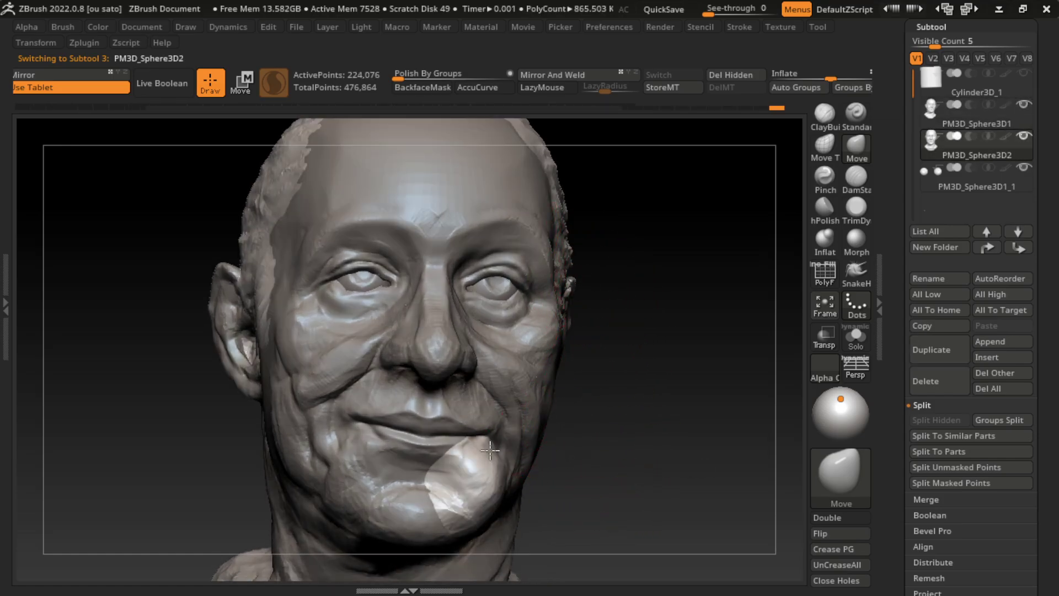
{"action": "key", "text": "b"}
{"action": "key", "text": "c"}
{"action": "key", "text": "b"}
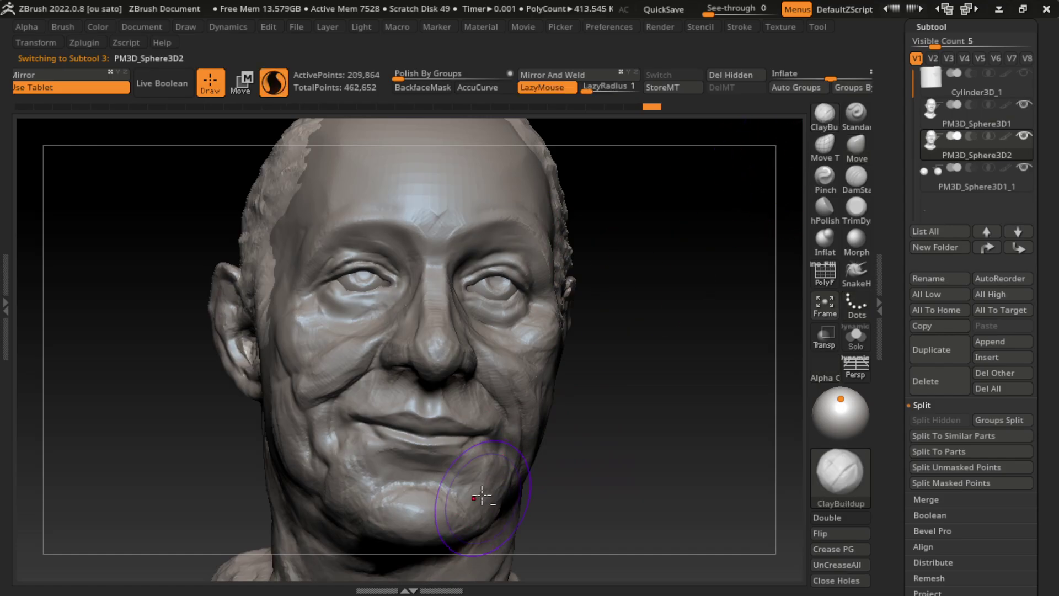
{"action": "left_click", "coordinate": [482, 497], "text": "alt"}
{"action": "key", "text": "s"}
{"action": "left_click_drag", "start_coordinate": [579, 465], "coordinate": [562, 466]}
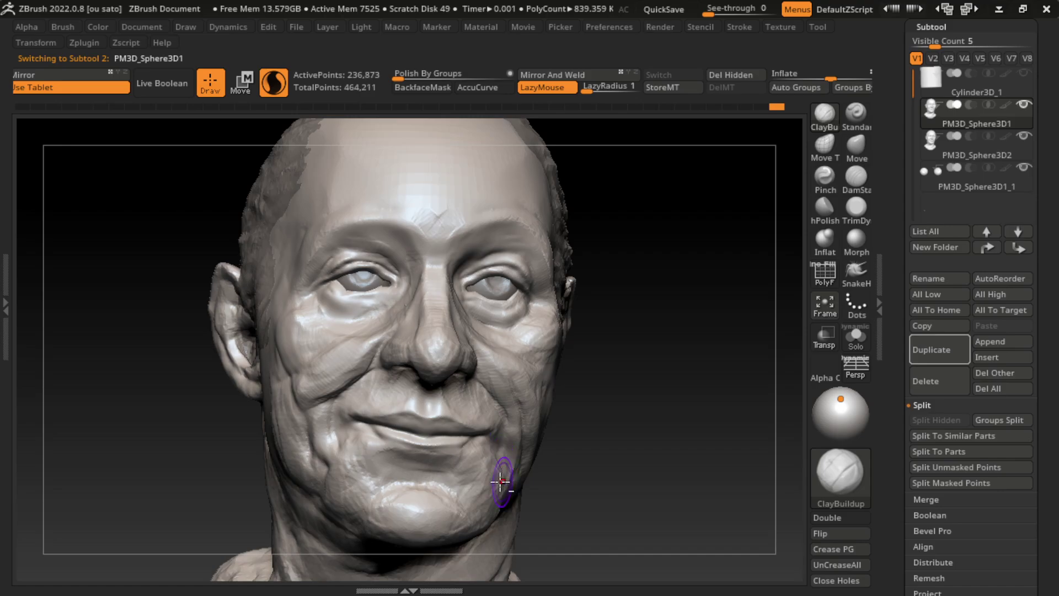
{"action": "mouse_move", "coordinate": [500, 481]}
{"action": "left_mouse_down"}
{"action": "mouse_move", "coordinate": [503, 495]}
{"action": "mouse_move", "coordinate": [481, 469]}
{"action": "left_mouse_up"}
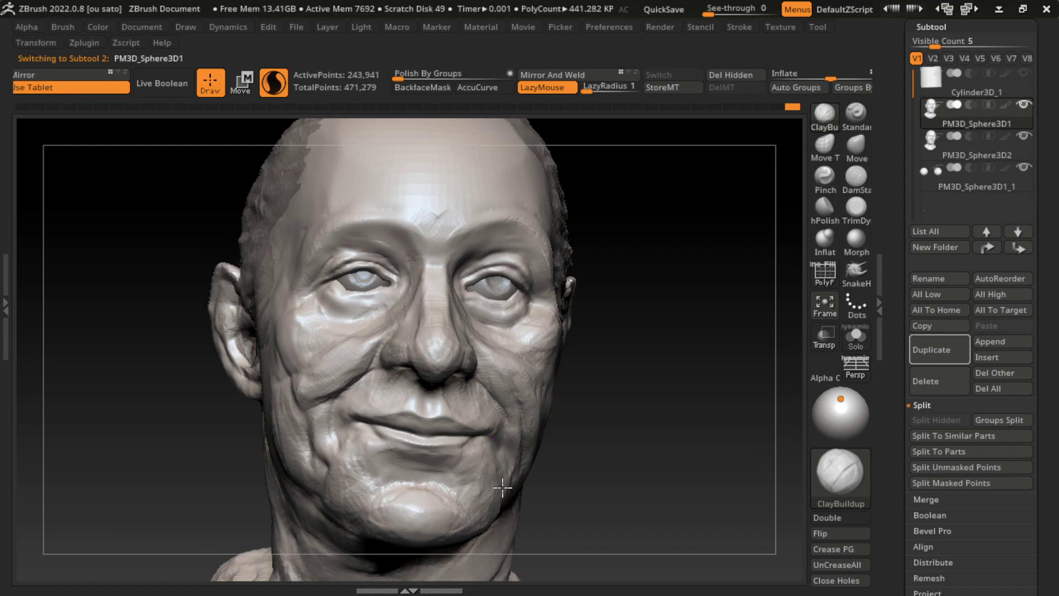
{"action": "key", "text": "ctrl+z"}
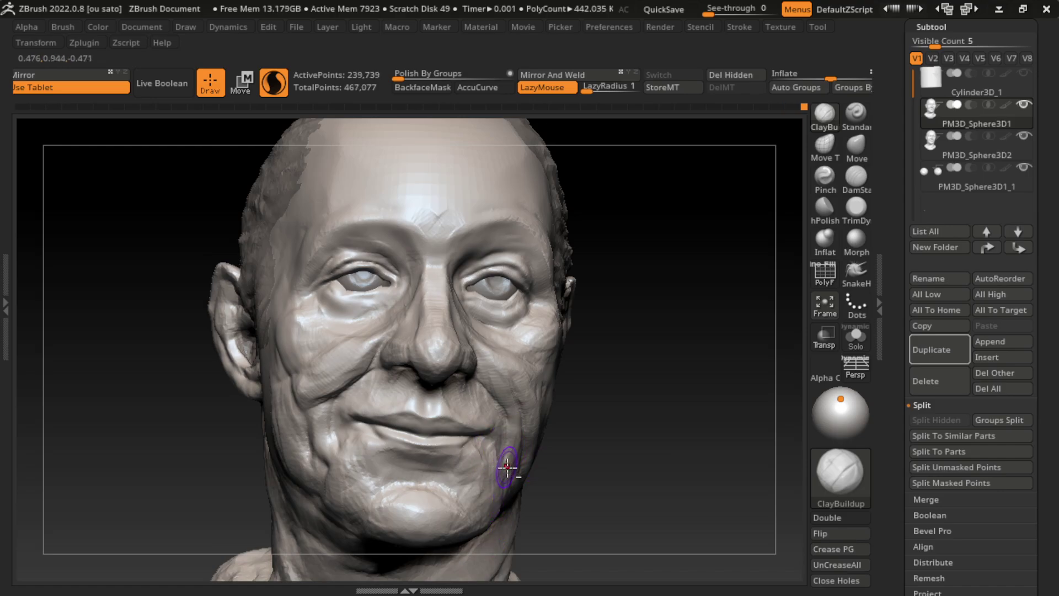
Step: Build up the mouth corner, jaw and chin, deepening the groove under the lower lip
{"action": "left_click_drag", "start_coordinate": [600, 481], "coordinate": [599, 463]}
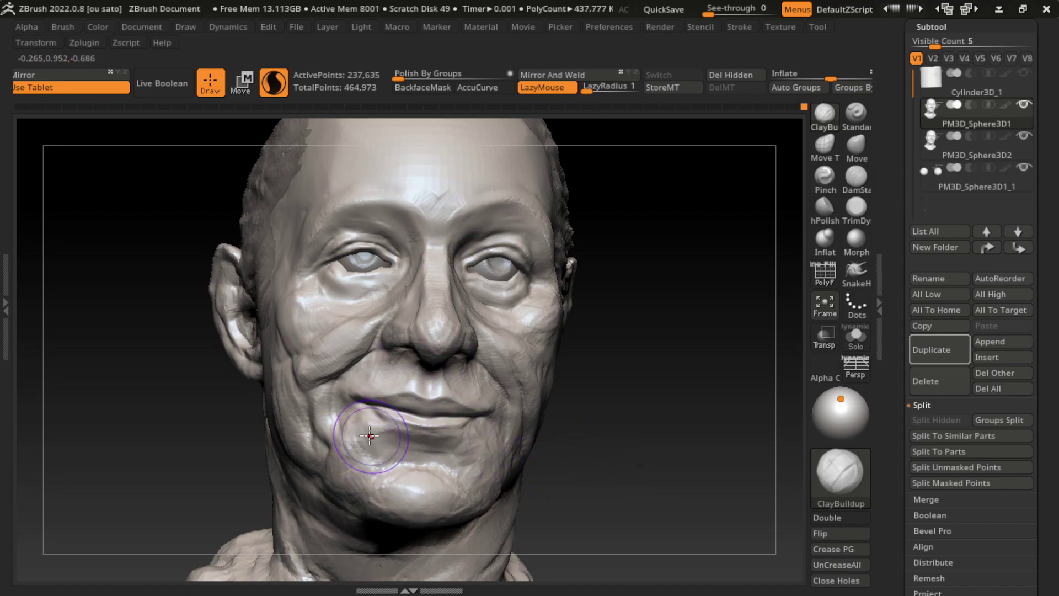
{"action": "key", "text": "s"}
{"action": "left_click_drag", "start_coordinate": [353, 444], "coordinate": [331, 444]}
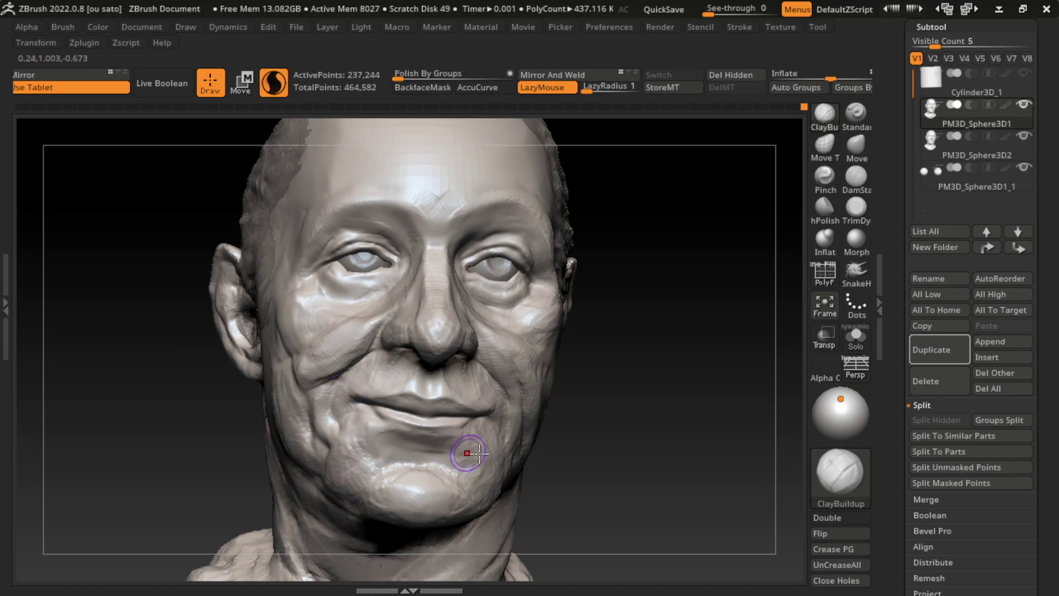
{"action": "left_click", "coordinate": [356, 456], "text": "alt"}
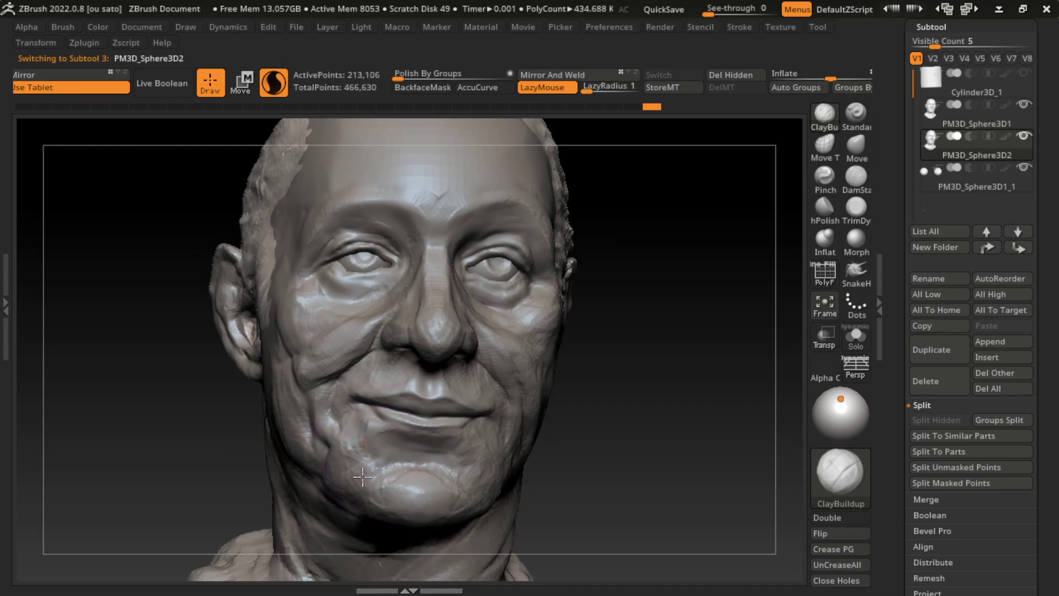
{"action": "left_click", "coordinate": [469, 441], "text": "alt"}
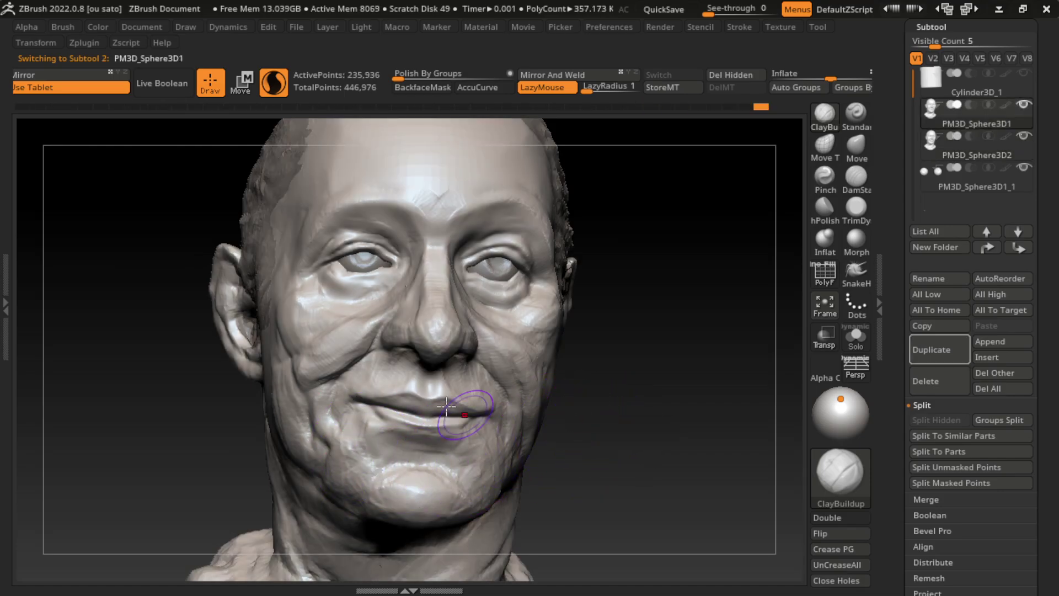
{"action": "left_click_drag", "start_coordinate": [372, 443], "coordinate": [367, 426]}
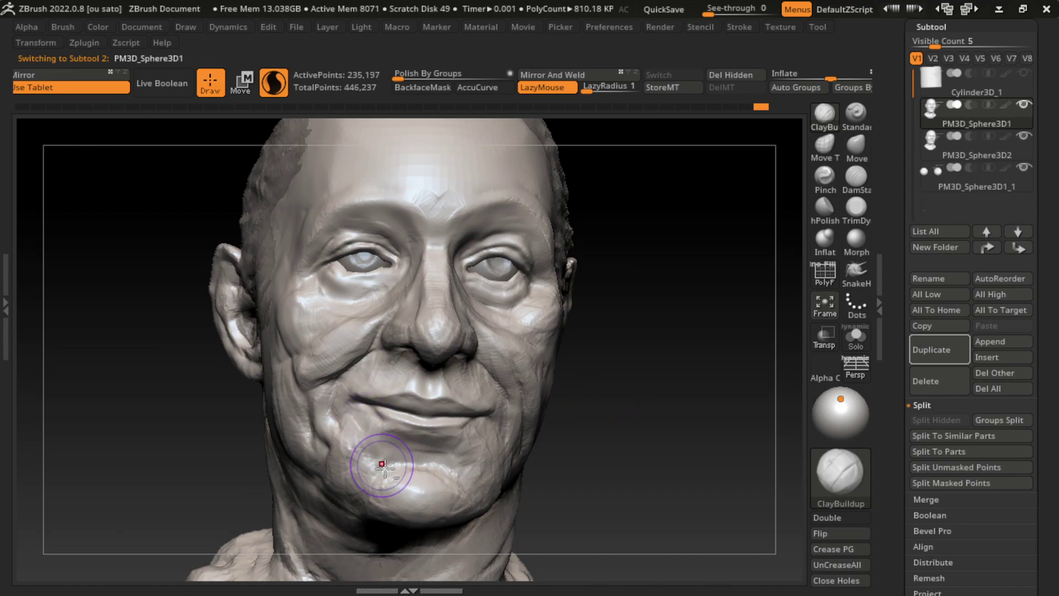
{"action": "mouse_move", "coordinate": [383, 464]}
{"action": "left_mouse_down"}
{"action": "mouse_move", "coordinate": [359, 437]}
{"action": "mouse_move", "coordinate": [419, 473]}
{"action": "mouse_move", "coordinate": [368, 449]}
{"action": "mouse_move", "coordinate": [366, 487]}
{"action": "mouse_move", "coordinate": [378, 461]}
{"action": "mouse_move", "coordinate": [356, 502]}
{"action": "left_mouse_up"}
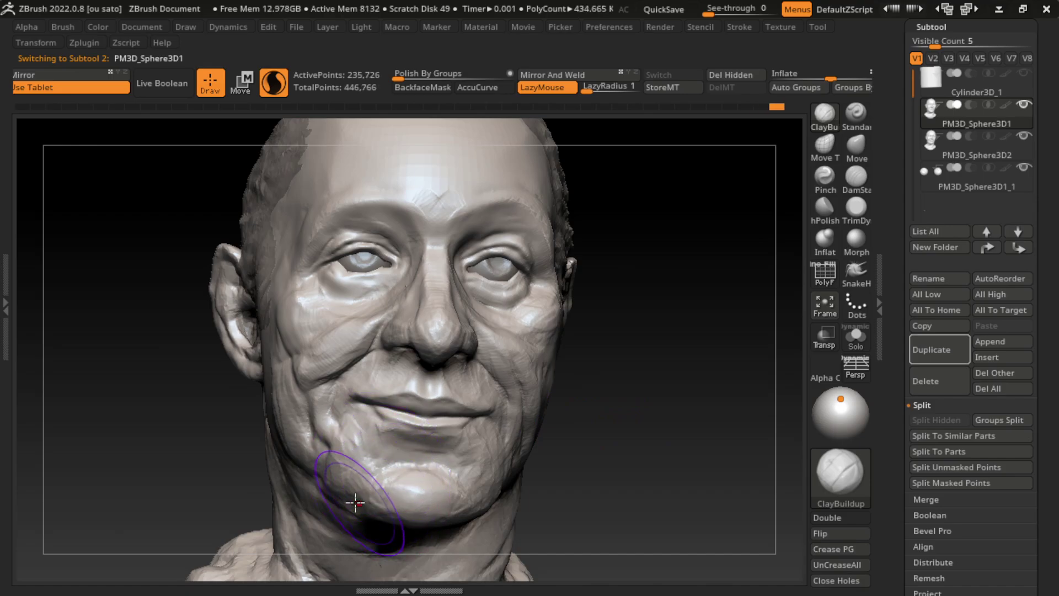
{"action": "mouse_move", "coordinate": [329, 464]}
{"action": "left_mouse_down"}
{"action": "mouse_move", "coordinate": [381, 442]}
{"action": "mouse_move", "coordinate": [339, 498]}
{"action": "mouse_move", "coordinate": [385, 507]}
{"action": "left_mouse_up"}
Step: Add clay to the neck and chin, then try and undo a DamStandard mouth-corner crease
{"action": "left_click", "coordinate": [342, 499], "text": "alt"}
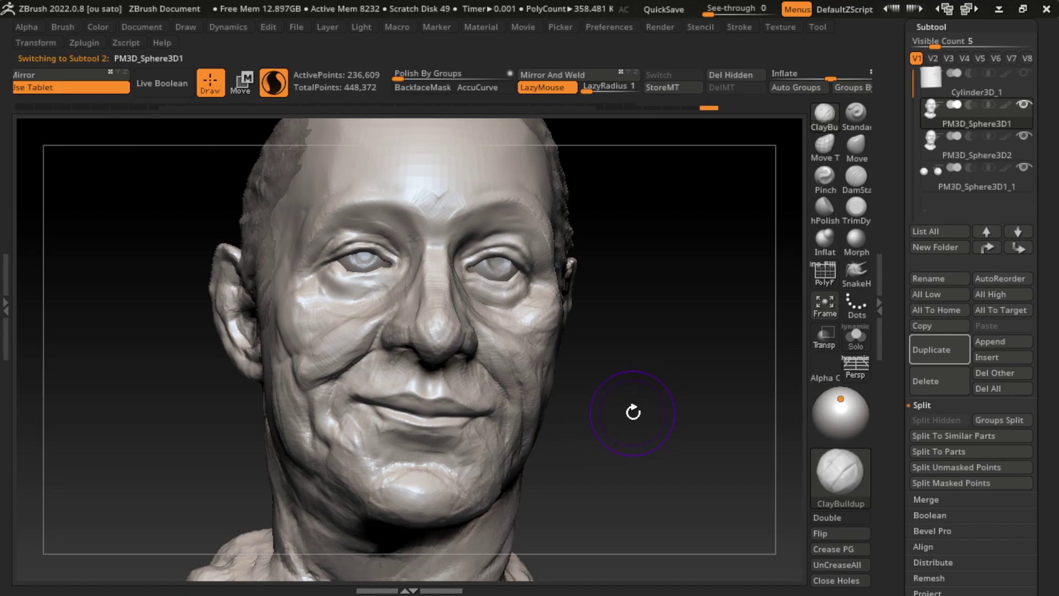
{"action": "mouse_move", "coordinate": [355, 497]}
{"action": "left_mouse_down"}
{"action": "mouse_move", "coordinate": [374, 508]}
{"action": "mouse_move", "coordinate": [326, 520]}
{"action": "left_mouse_up"}
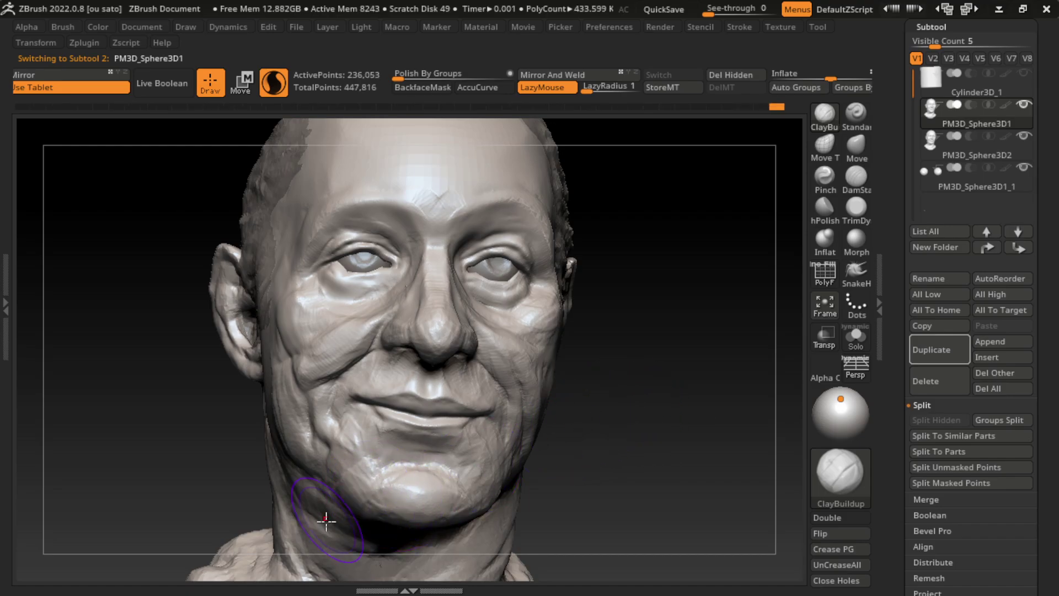
{"action": "mouse_move", "coordinate": [364, 469]}
{"action": "left_mouse_down"}
{"action": "mouse_move", "coordinate": [410, 492]}
{"action": "mouse_move", "coordinate": [381, 469]}
{"action": "mouse_move", "coordinate": [350, 489]}
{"action": "left_mouse_up"}
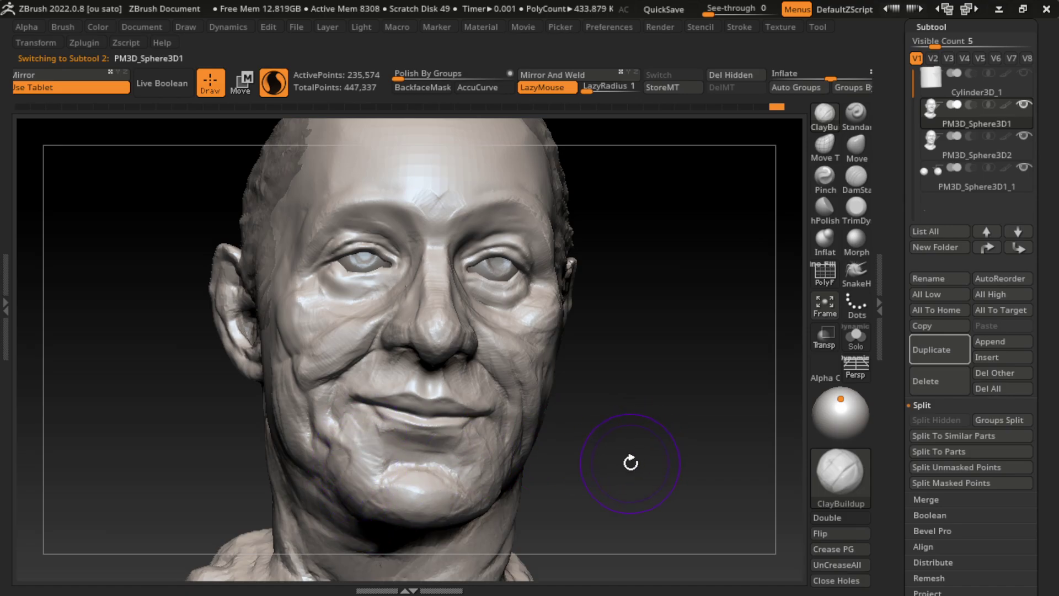
{"action": "key", "text": "bracketleft"}
{"action": "key", "text": "bracketleft"}
{"action": "key", "text": "bracketleft"}
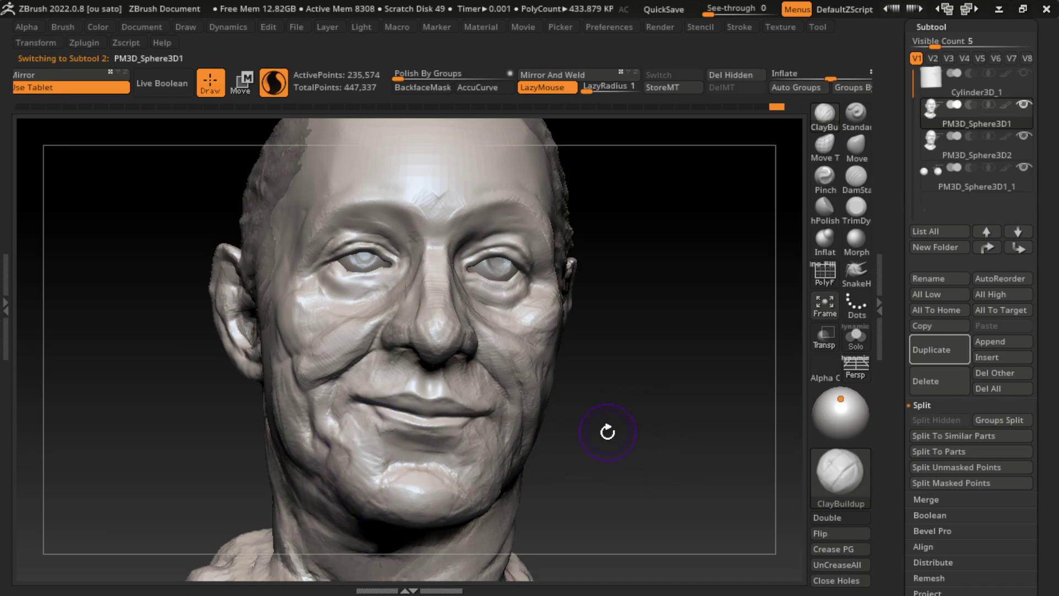
{"action": "left_click", "coordinate": [856, 177]}
{"action": "left_click_drag", "start_coordinate": [375, 399], "coordinate": [341, 409]}
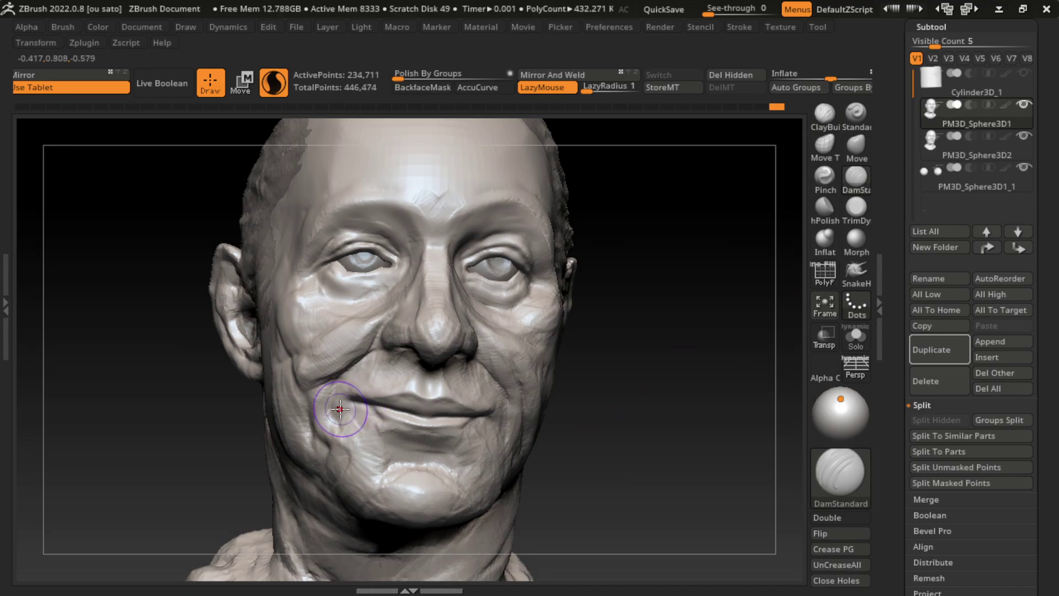
{"action": "key", "text": "ctrl+z"}
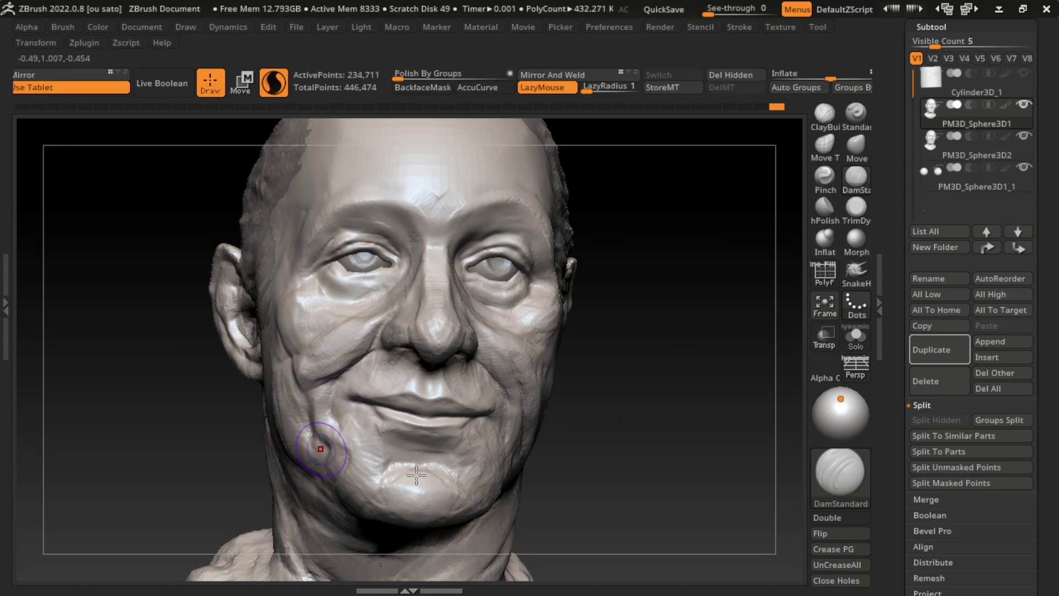